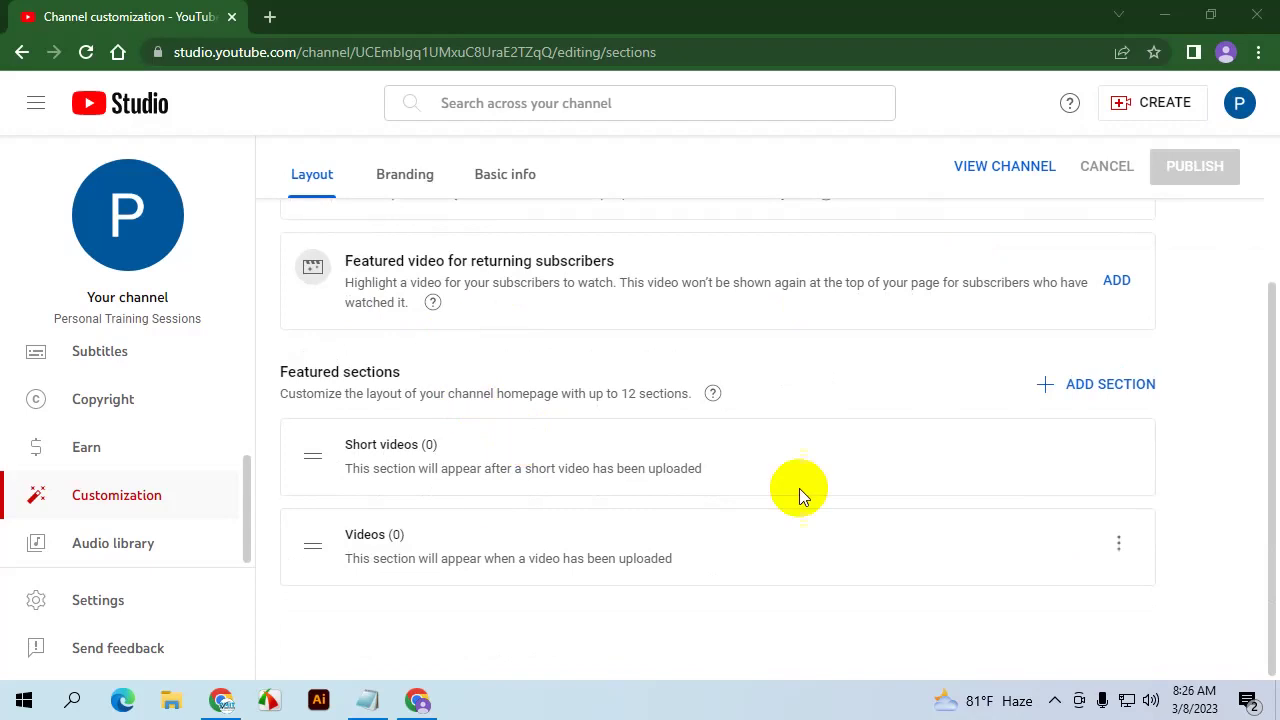
Review the video spotlight and featured sections options in the channel's layout settings
{"action": "scroll", "coordinate": [655, 465], "scroll_direction": "up", "scroll_amount": 3}
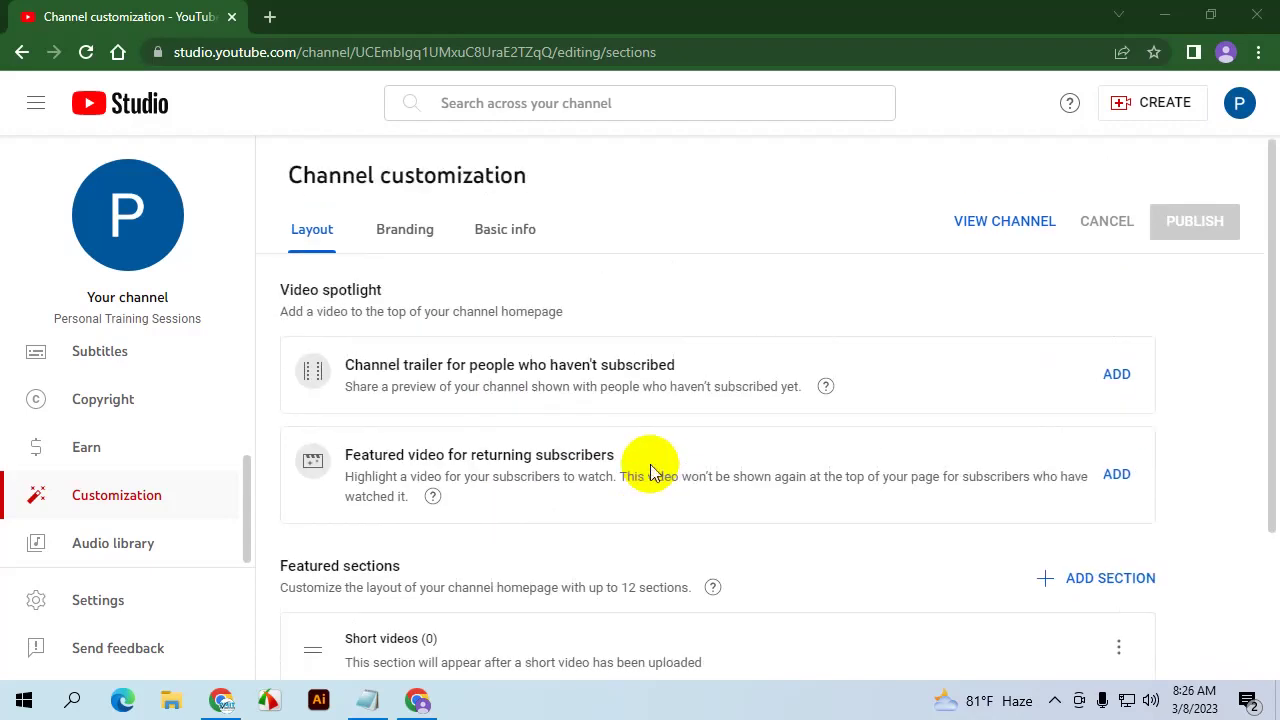
{"action": "scroll", "coordinate": [670, 423], "scroll_direction": "down", "scroll_amount": 1}
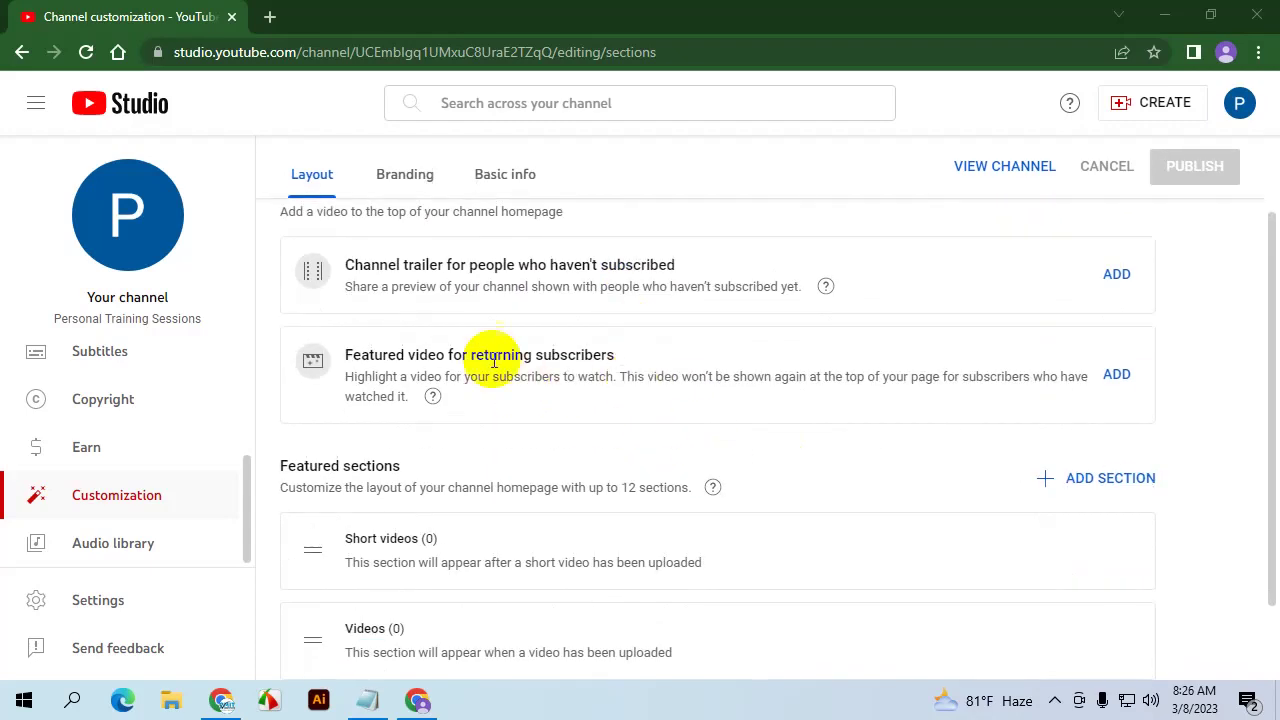
{"action": "scroll", "coordinate": [520, 474], "scroll_direction": "down", "scroll_amount": 1}
{"action": "scroll", "coordinate": [555, 478], "scroll_direction": "up", "scroll_amount": 1}
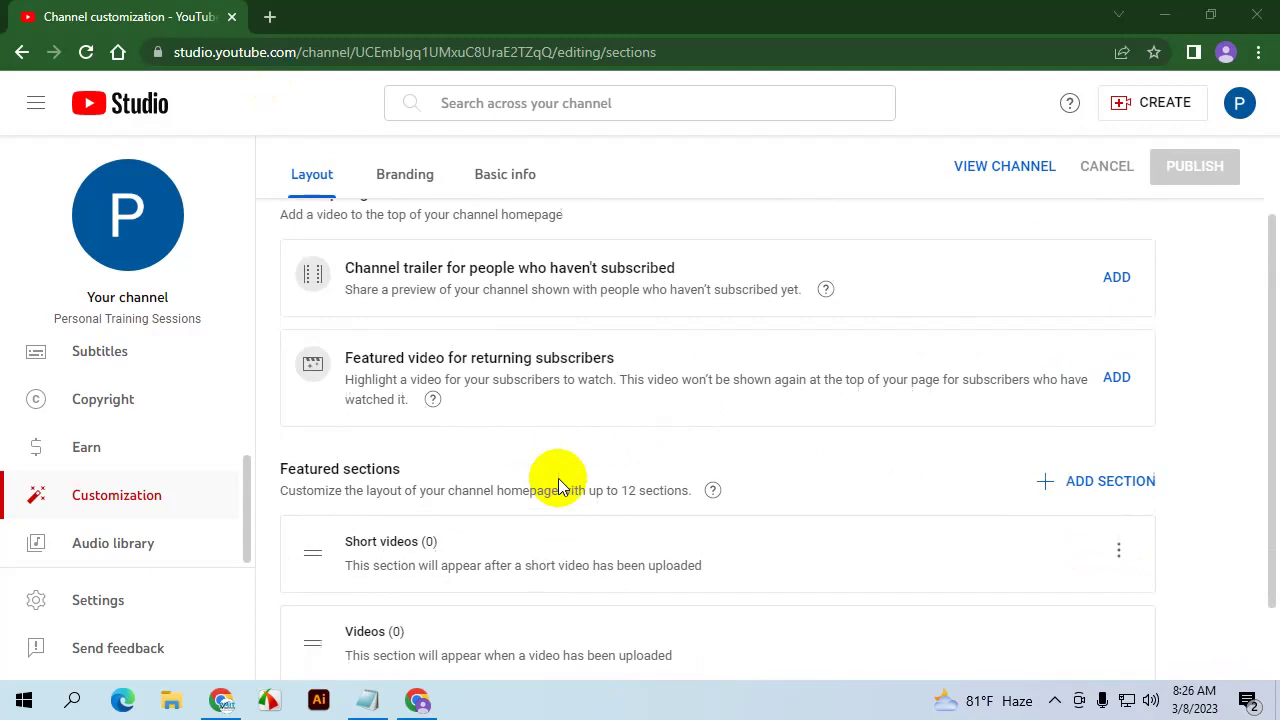
Open the channel's branding settings and review the profile picture, banner image and video watermark options
{"action": "left_click", "coordinate": [405, 174]}
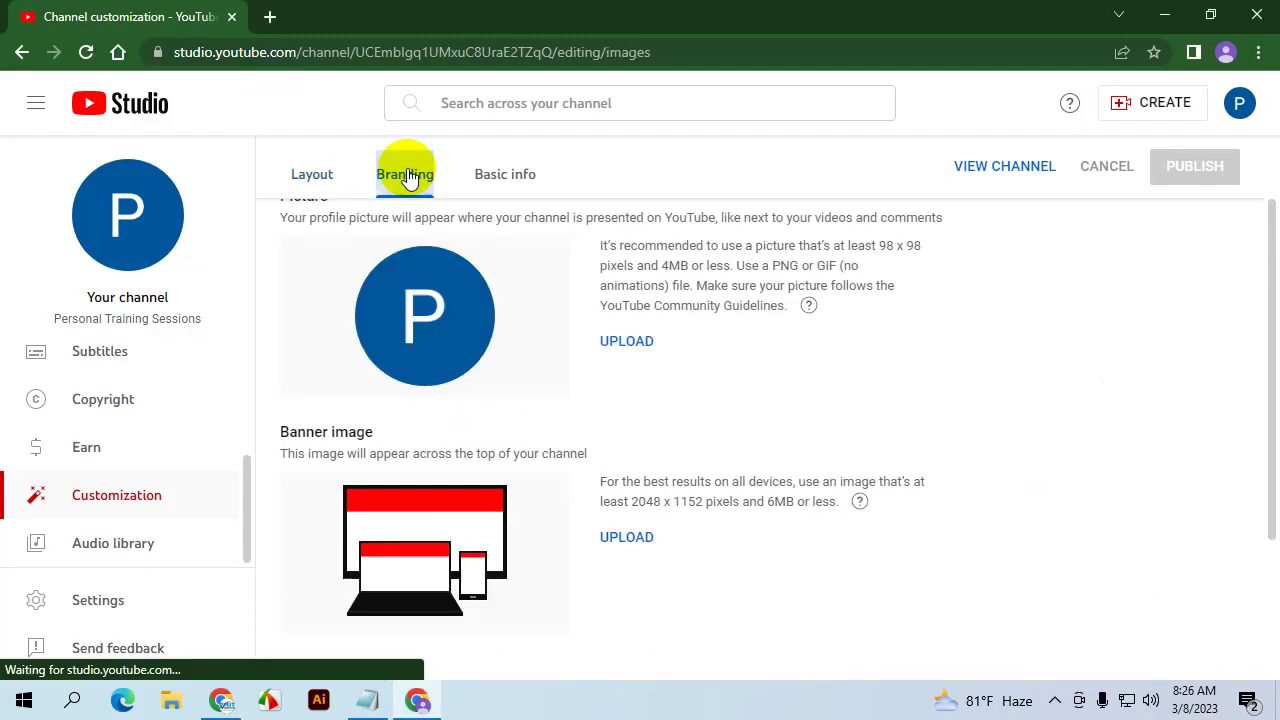
{"action": "scroll", "coordinate": [606, 388], "scroll_direction": "down", "scroll_amount": 2}
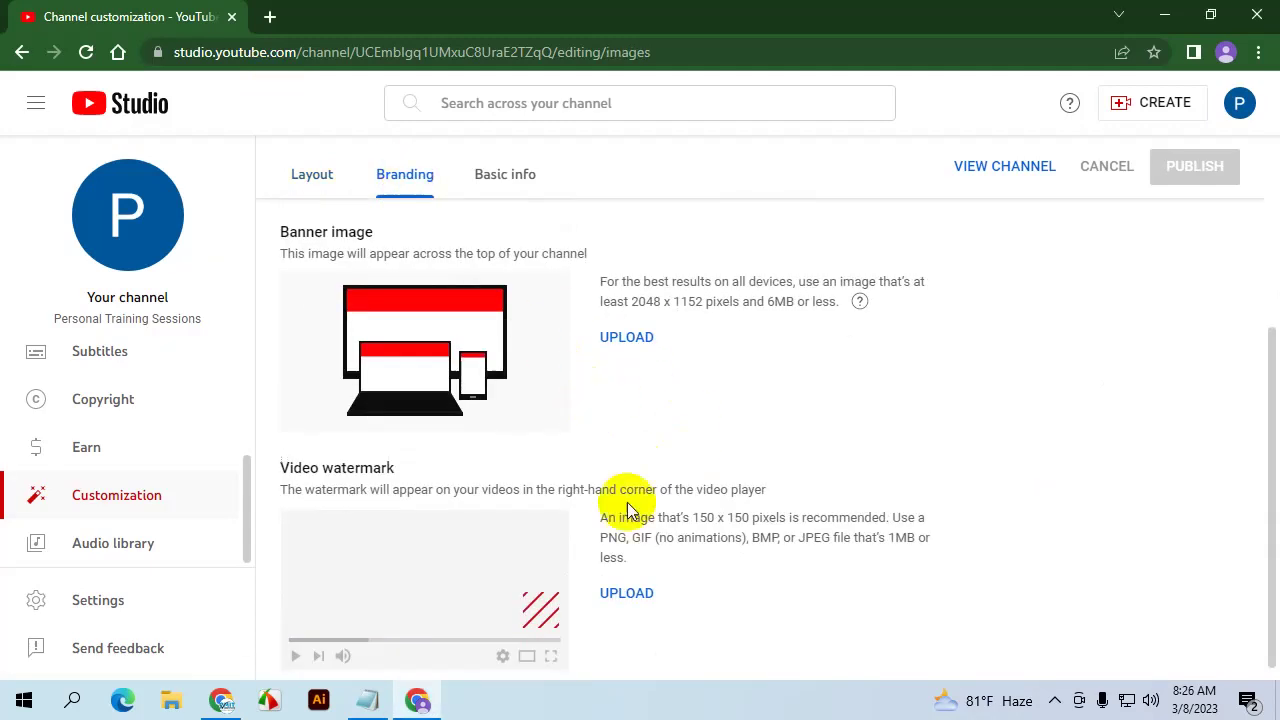
{"action": "scroll", "coordinate": [620, 511], "scroll_direction": "up", "scroll_amount": 2}
{"action": "scroll", "coordinate": [590, 440], "scroll_direction": "up", "scroll_amount": 1}
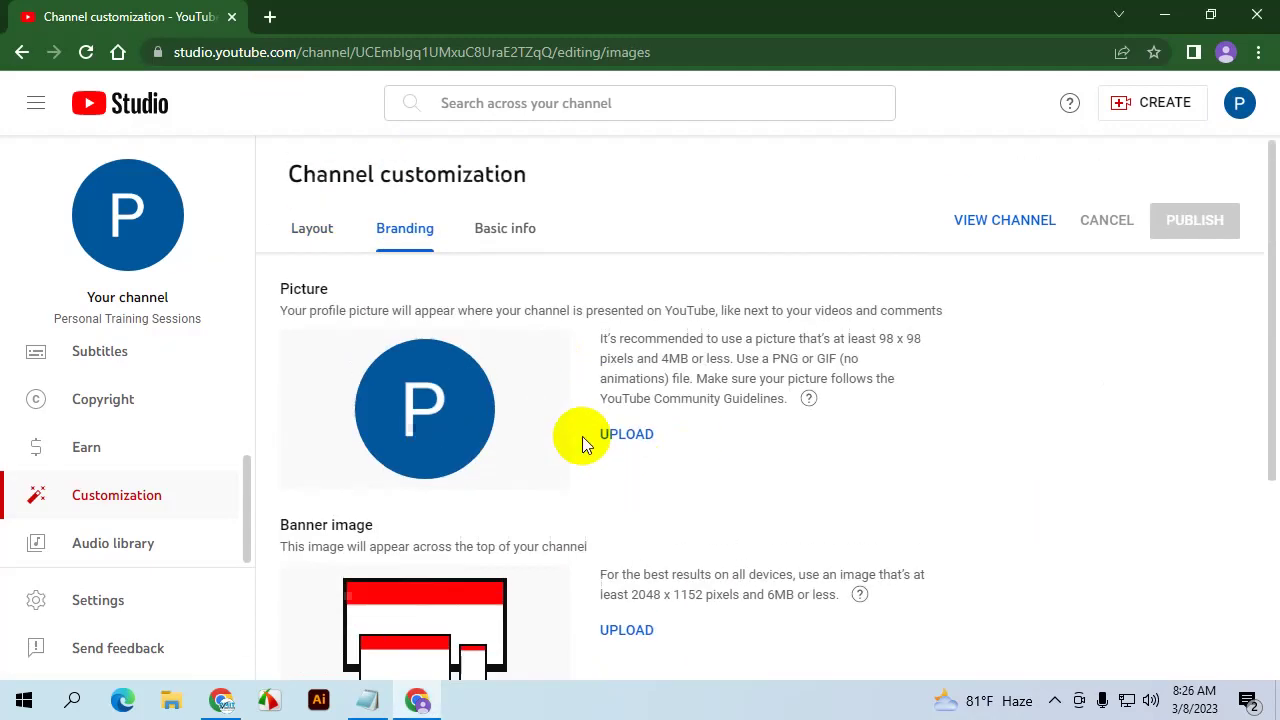
{"action": "scroll", "coordinate": [437, 405], "scroll_direction": "down", "scroll_amount": 2}
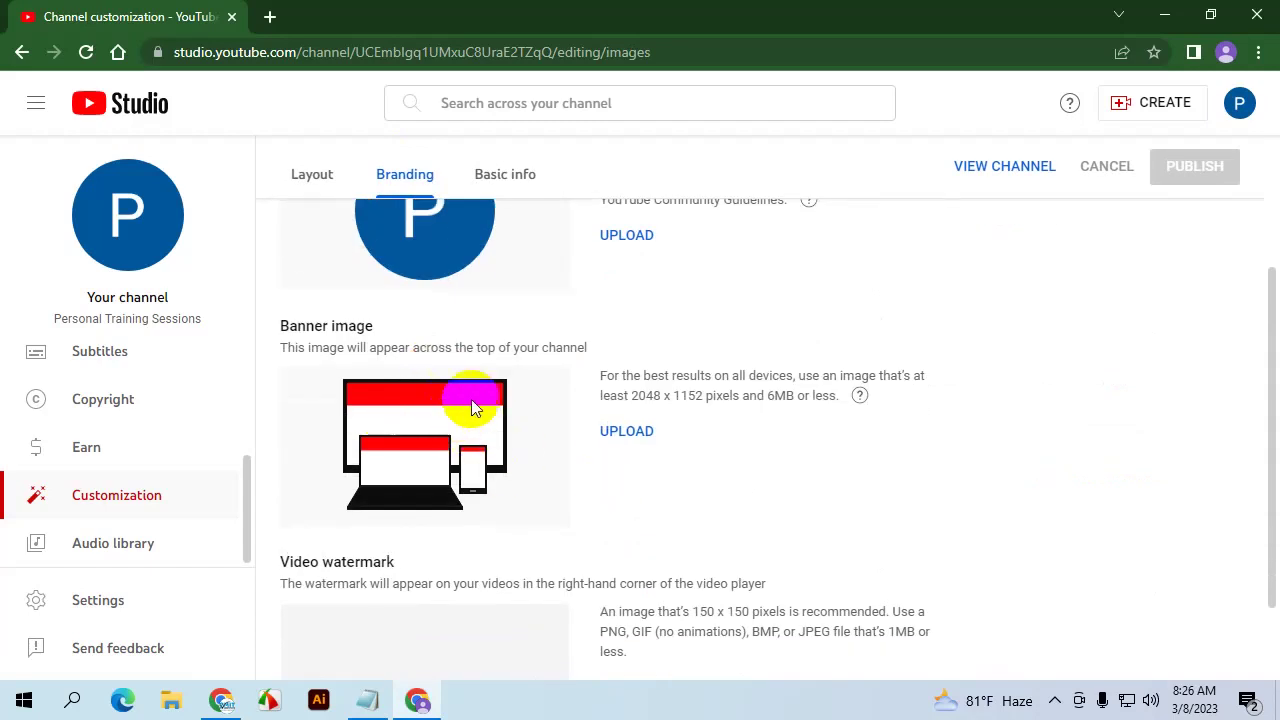
{"action": "scroll", "coordinate": [466, 400], "scroll_direction": "down", "scroll_amount": 1}
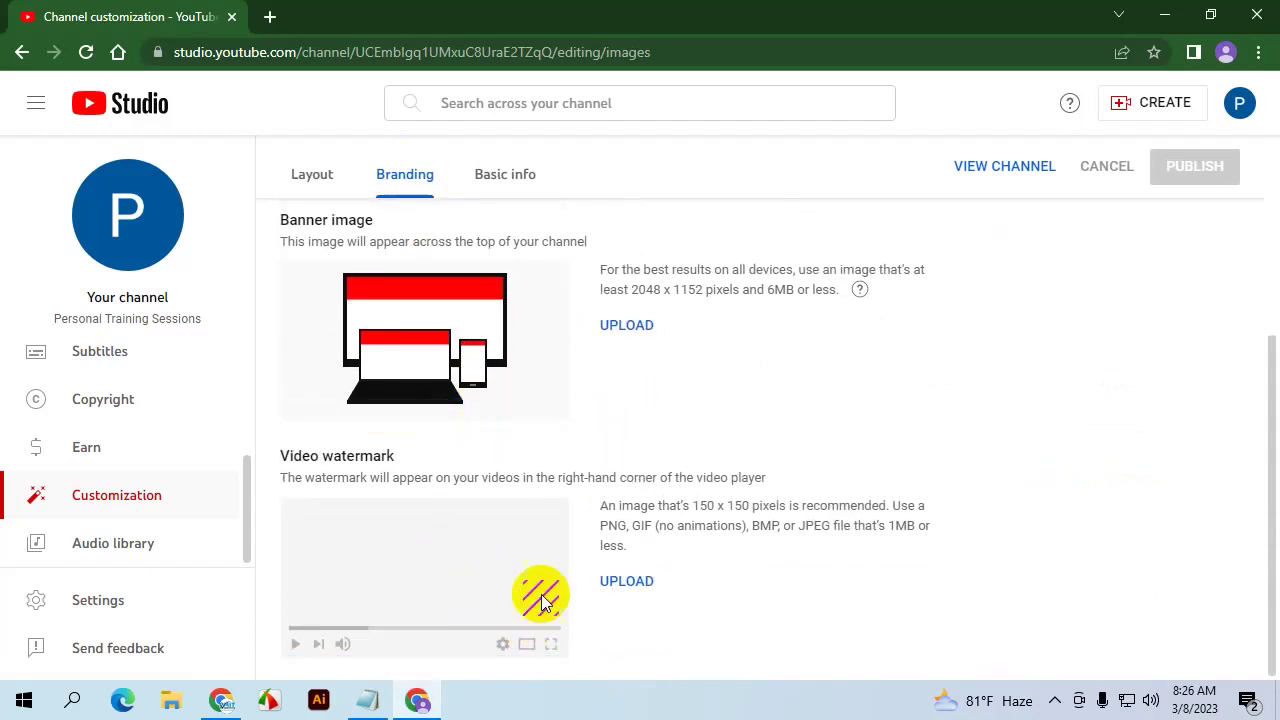
{"action": "scroll", "coordinate": [581, 603], "scroll_direction": "up", "scroll_amount": 3}
{"action": "scroll", "coordinate": [580, 584], "scroll_direction": "down", "scroll_amount": 2}
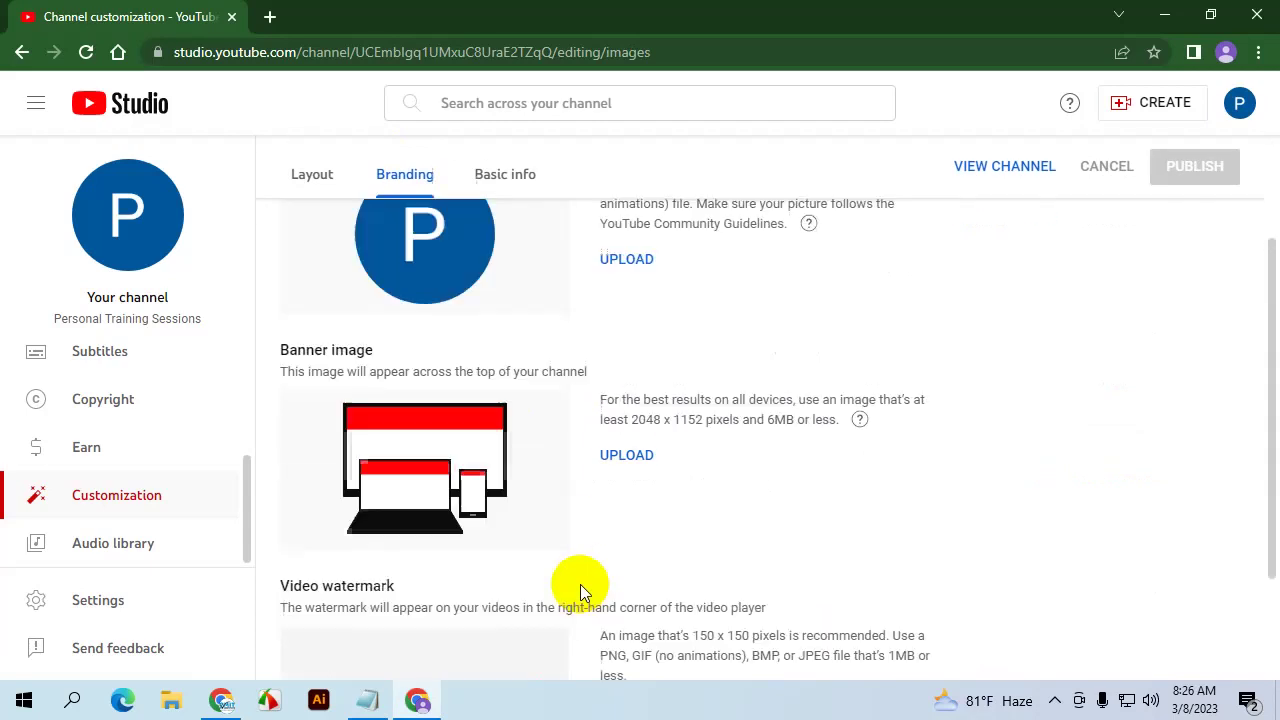
{"action": "scroll", "coordinate": [582, 585], "scroll_direction": "up", "scroll_amount": 1}
{"action": "scroll", "coordinate": [560, 390], "scroll_direction": "down", "scroll_amount": 3}
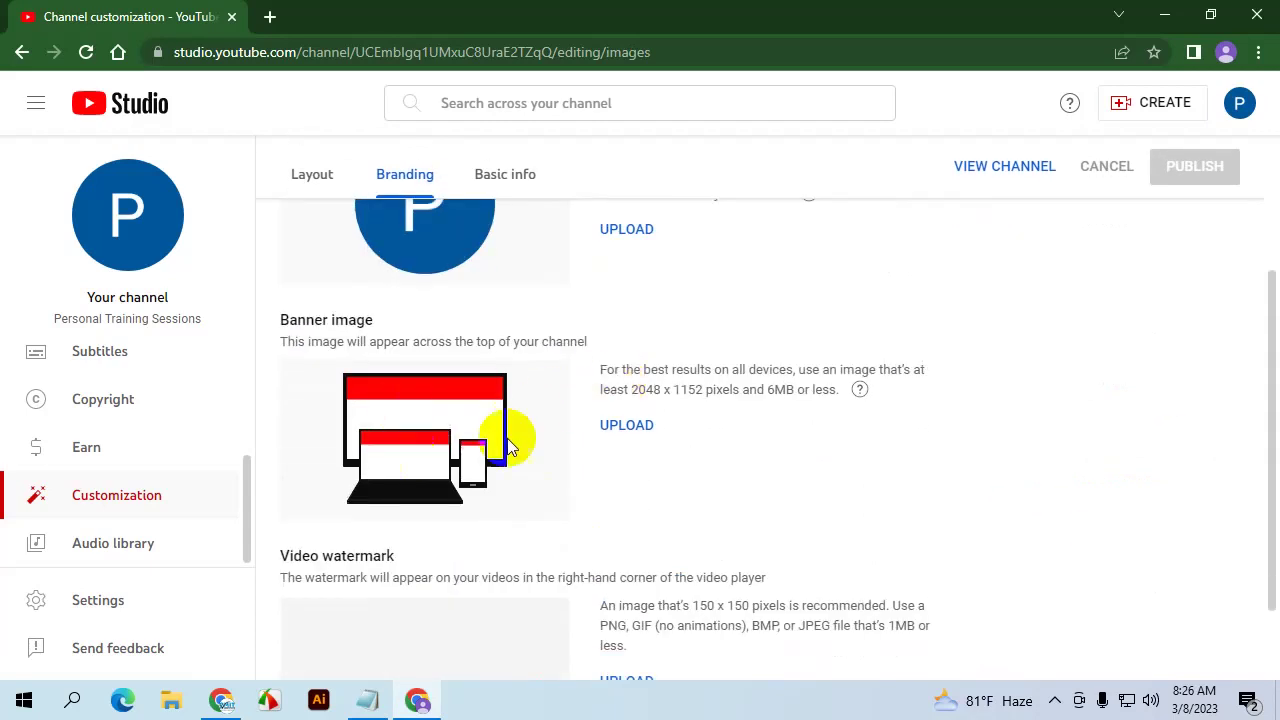
{"action": "scroll", "coordinate": [450, 440], "scroll_direction": "up", "scroll_amount": 2}
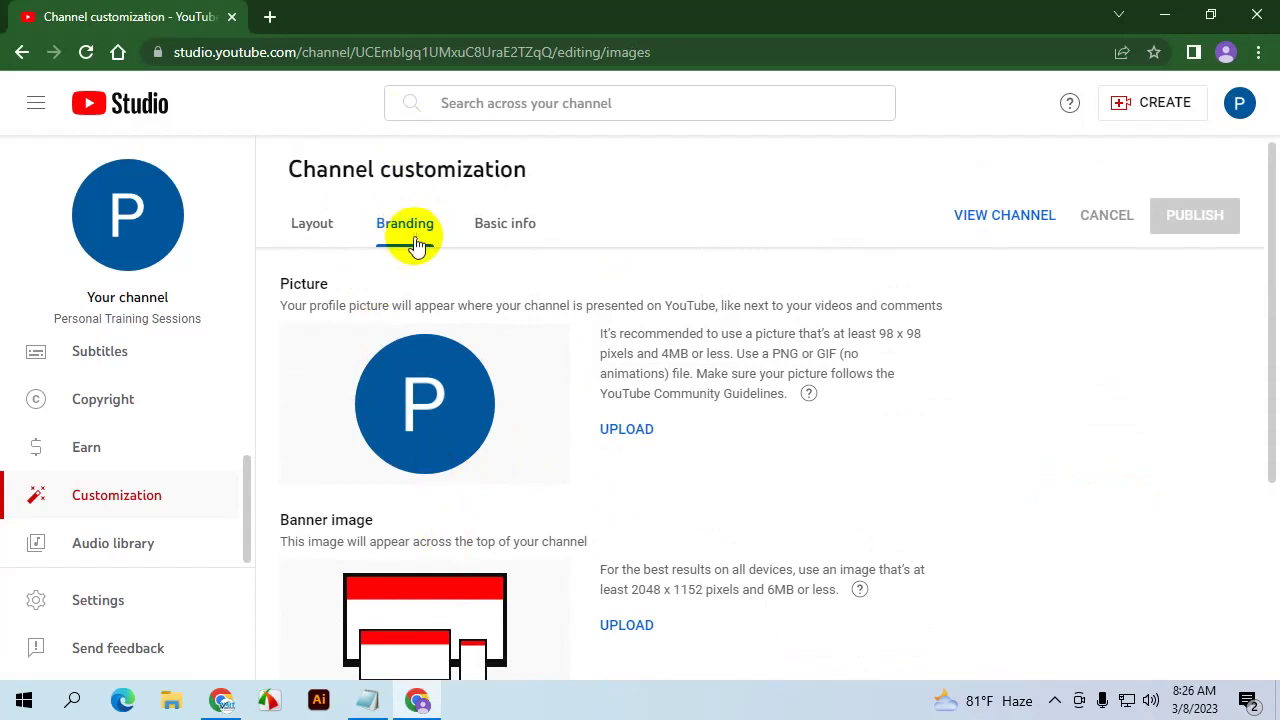
Open the channel's basic info settings and inspect the name and handle fields
{"action": "left_click", "coordinate": [499, 215]}
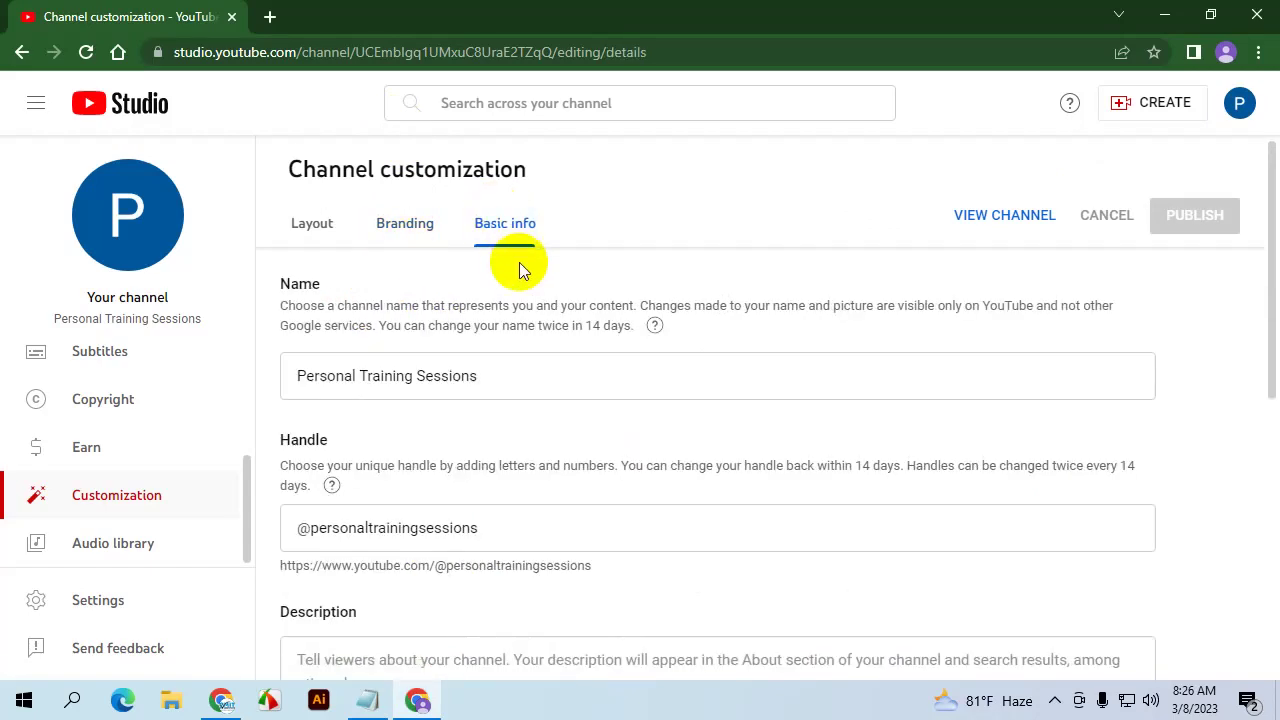
{"action": "scroll", "coordinate": [515, 266], "scroll_direction": "down", "scroll_amount": 1}
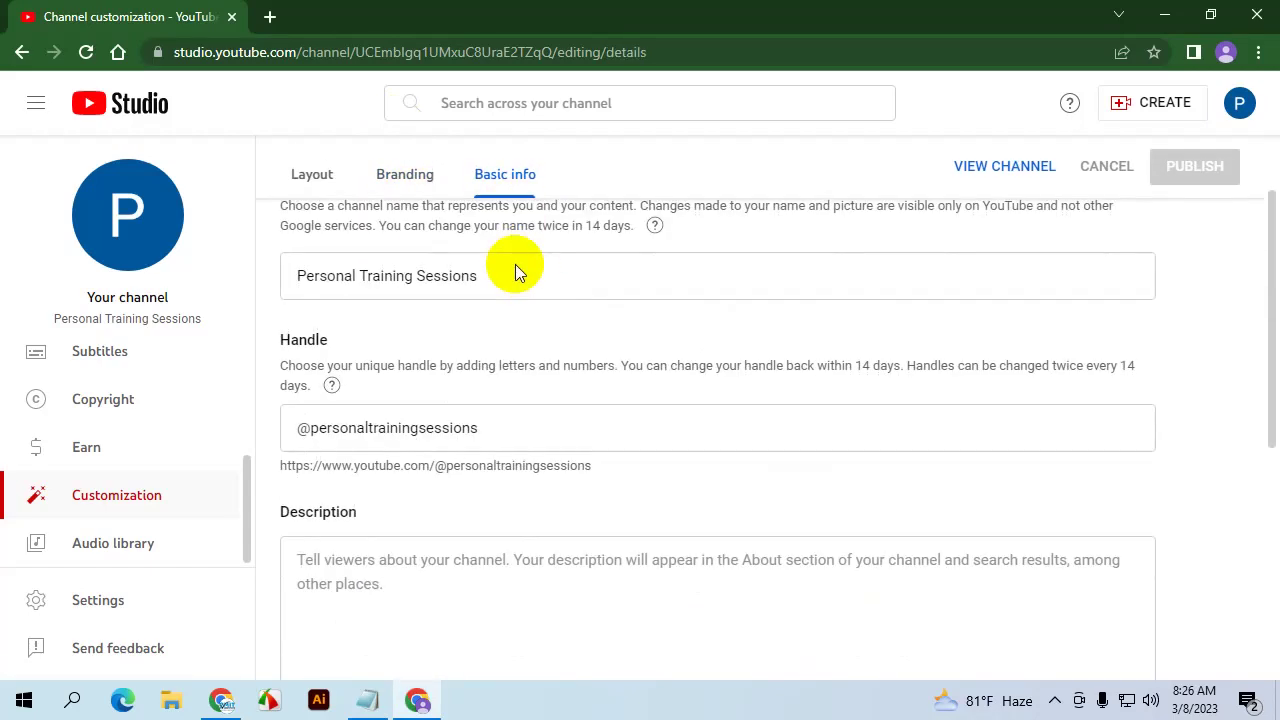
{"action": "scroll", "coordinate": [388, 285], "scroll_direction": "up", "scroll_amount": 1}
{"action": "left_click", "coordinate": [500, 374]}
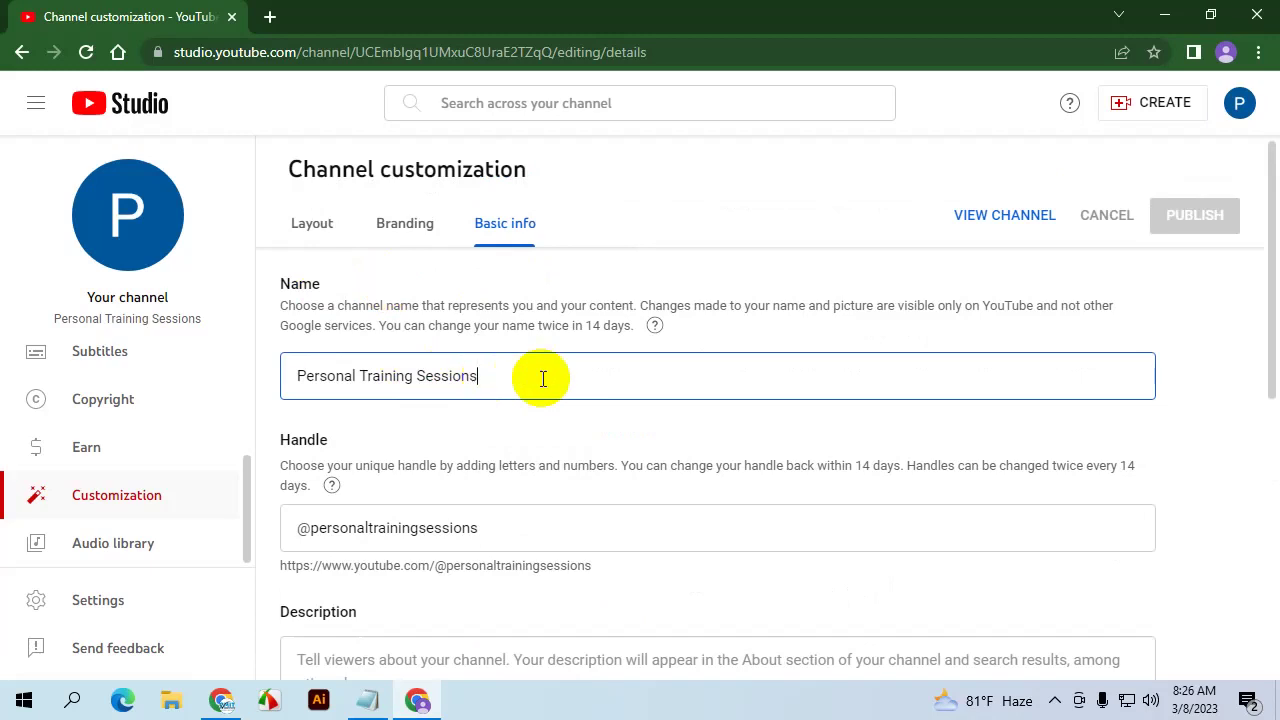
{"action": "scroll", "coordinate": [492, 380], "scroll_direction": "down", "scroll_amount": 1}
{"action": "scroll", "coordinate": [492, 380], "scroll_direction": "down", "scroll_amount": 2}
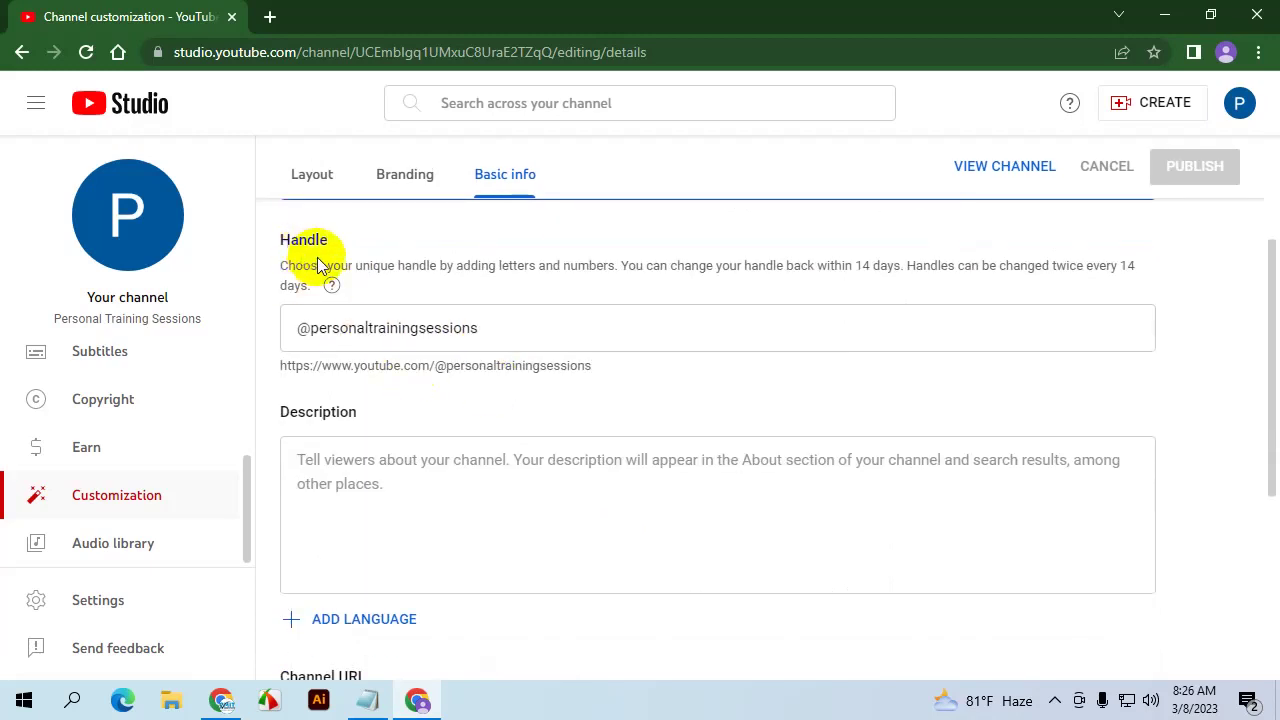
{"action": "left_click", "coordinate": [329, 323]}
{"action": "double_click", "coordinate": [495, 326]}
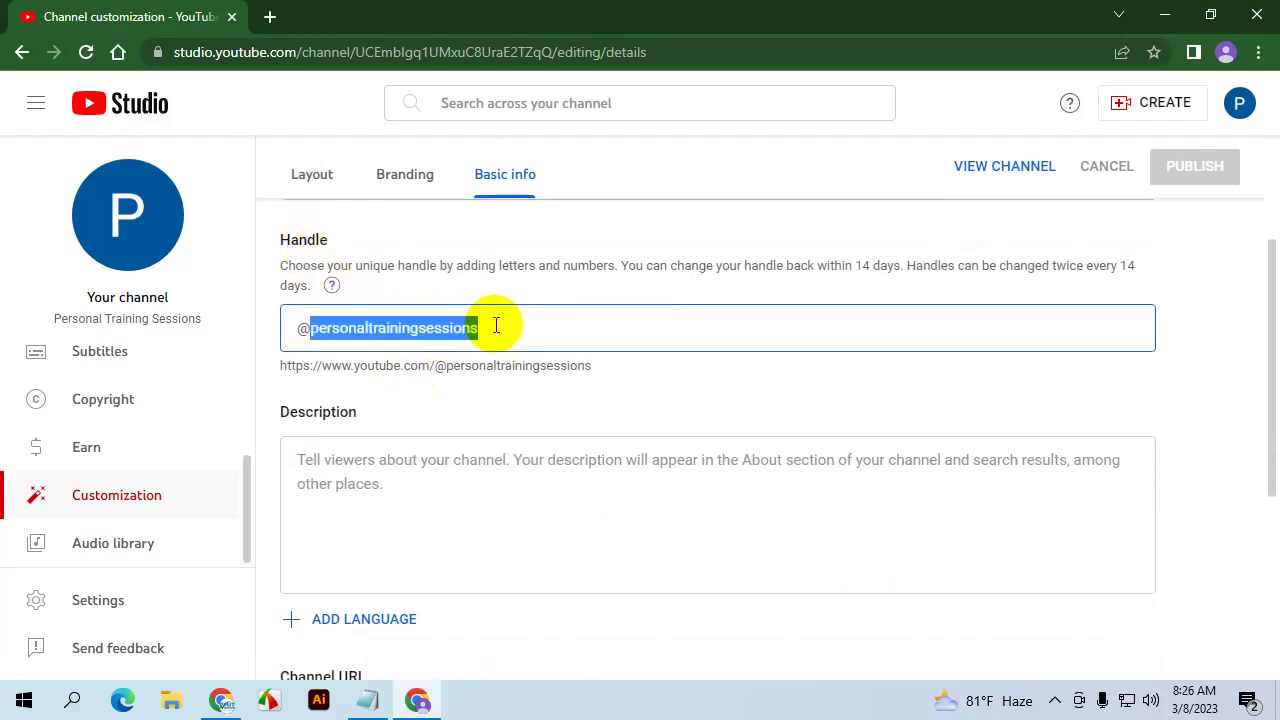
Look through the description, channel URL, links and contact info fields, and place the cursor in the empty description
{"action": "scroll", "coordinate": [423, 491], "scroll_direction": "down", "scroll_amount": 2}
{"action": "left_click", "coordinate": [414, 437]}
{"action": "scroll", "coordinate": [466, 423], "scroll_direction": "down", "scroll_amount": 4}
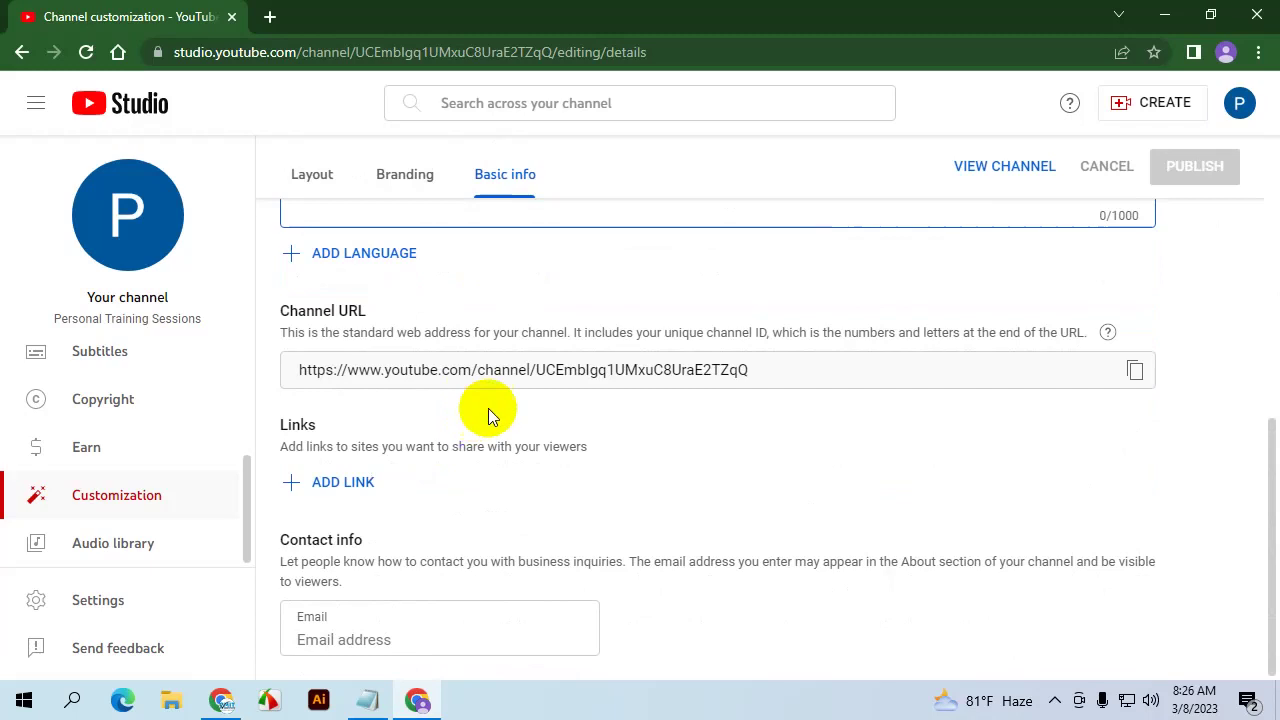
{"action": "scroll", "coordinate": [488, 408], "scroll_direction": "up", "scroll_amount": 2}
{"action": "left_click", "coordinate": [412, 352]}
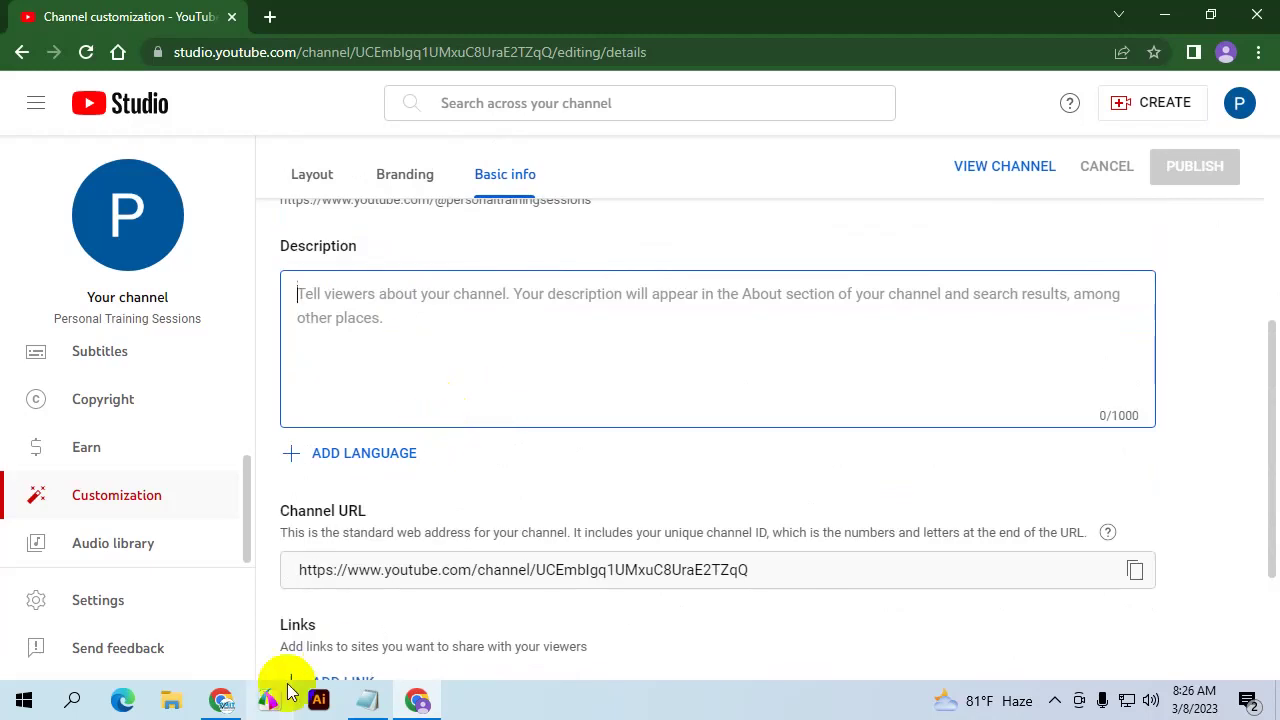
Switch to the other Chrome window, open YouTube in a new tab, and go to the HimeLearn channel's About page
{"action": "left_click", "coordinate": [221, 700]}
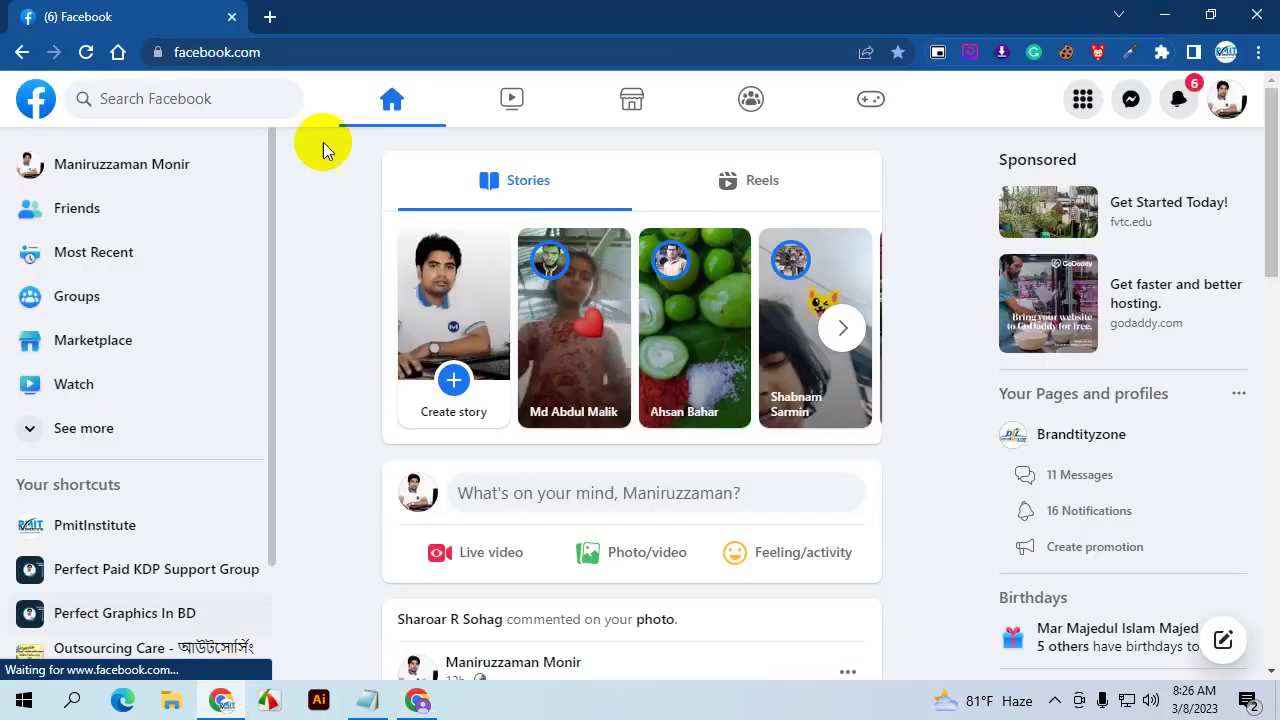
{"action": "left_click", "coordinate": [270, 17]}
{"action": "left_click", "coordinate": [76, 86]}
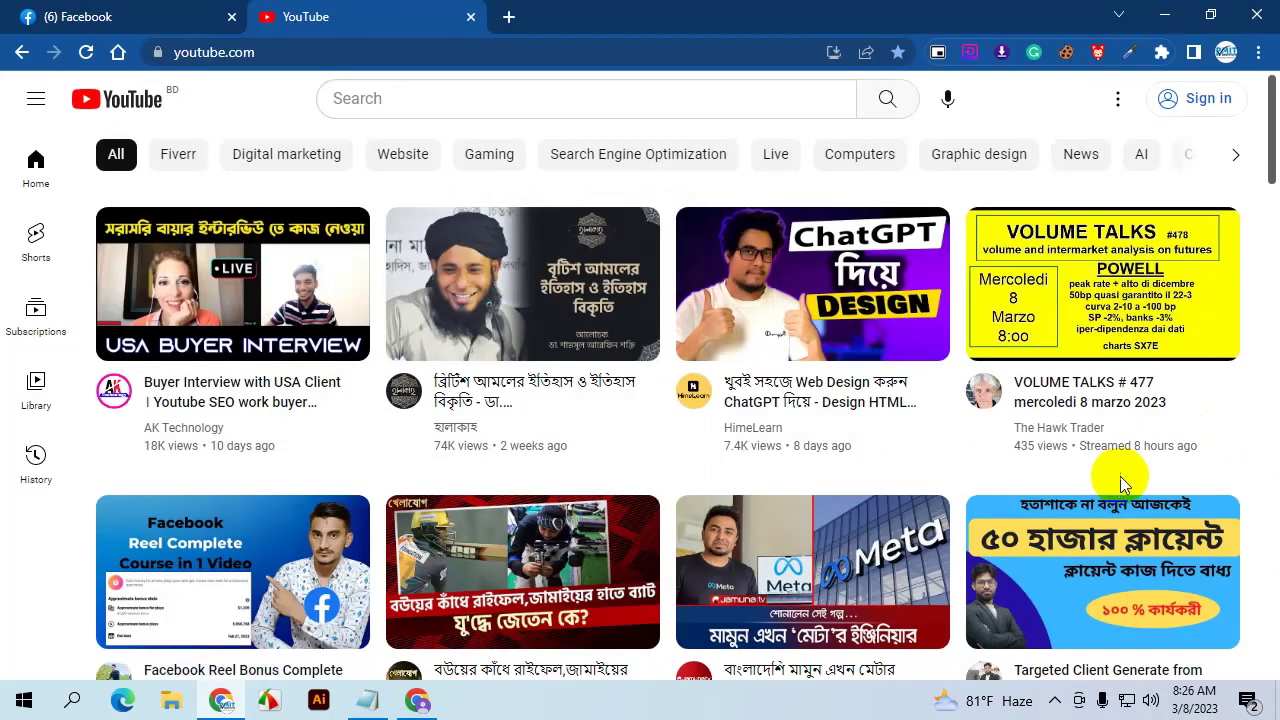
{"action": "left_click", "coordinate": [752, 428]}
{"action": "left_click", "coordinate": [962, 455]}
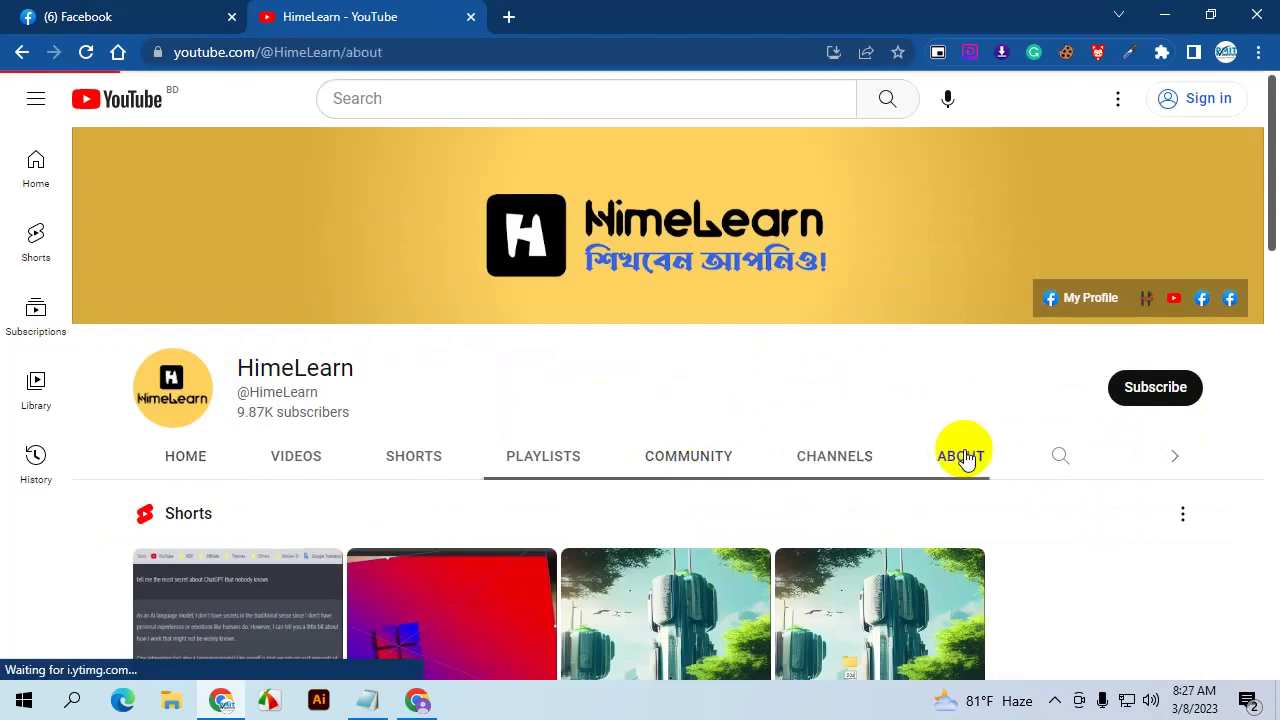
Examine the introductory paragraph of HimeLearn's channel description as an example of how to present a channel
{"action": "scroll", "coordinate": [806, 422], "scroll_direction": "down", "scroll_amount": 2}
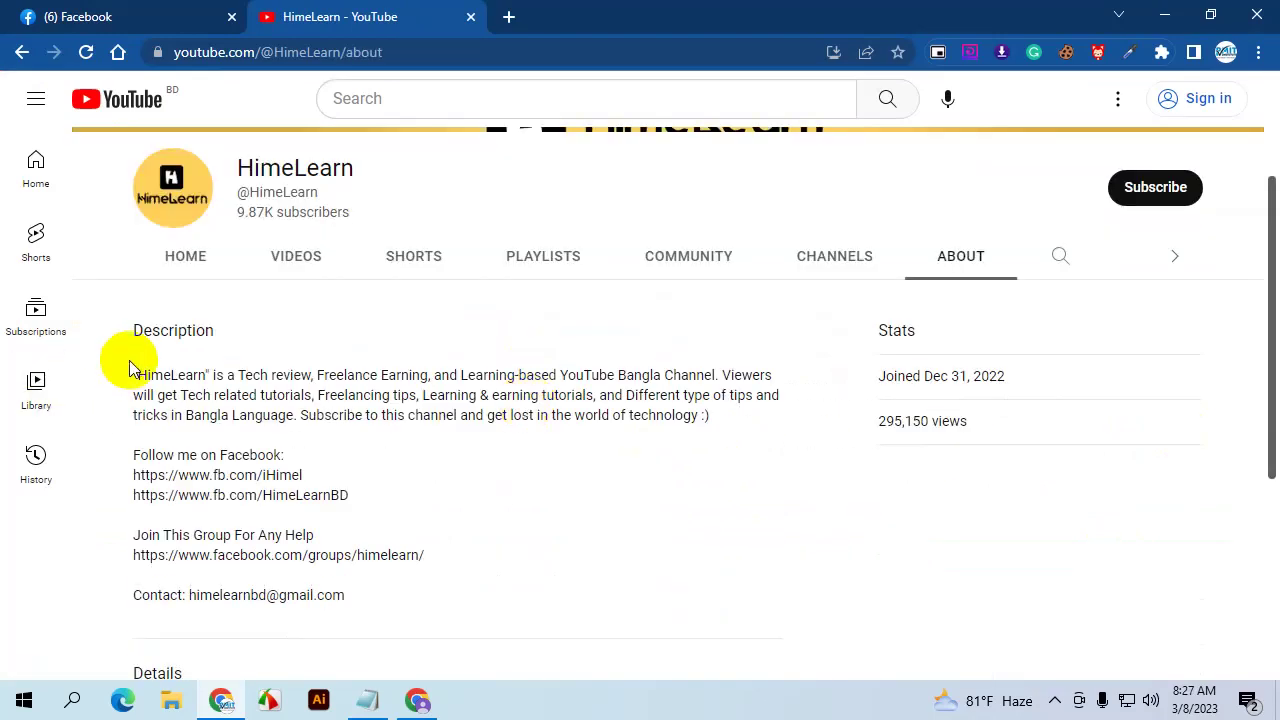
{"action": "left_click_drag", "start_coordinate": [290, 455], "coordinate": [337, 429]}
{"action": "left_click", "coordinate": [167, 375]}
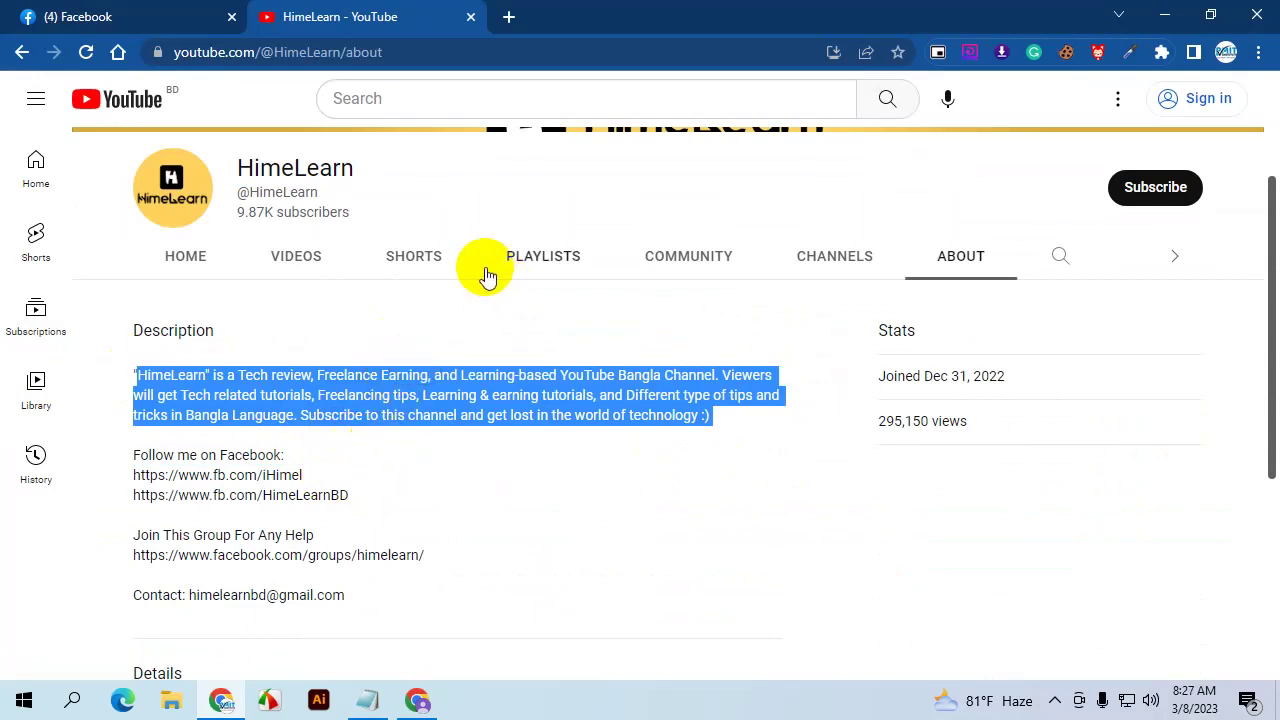
{"action": "scroll", "coordinate": [410, 290], "scroll_direction": "down", "scroll_amount": 1}
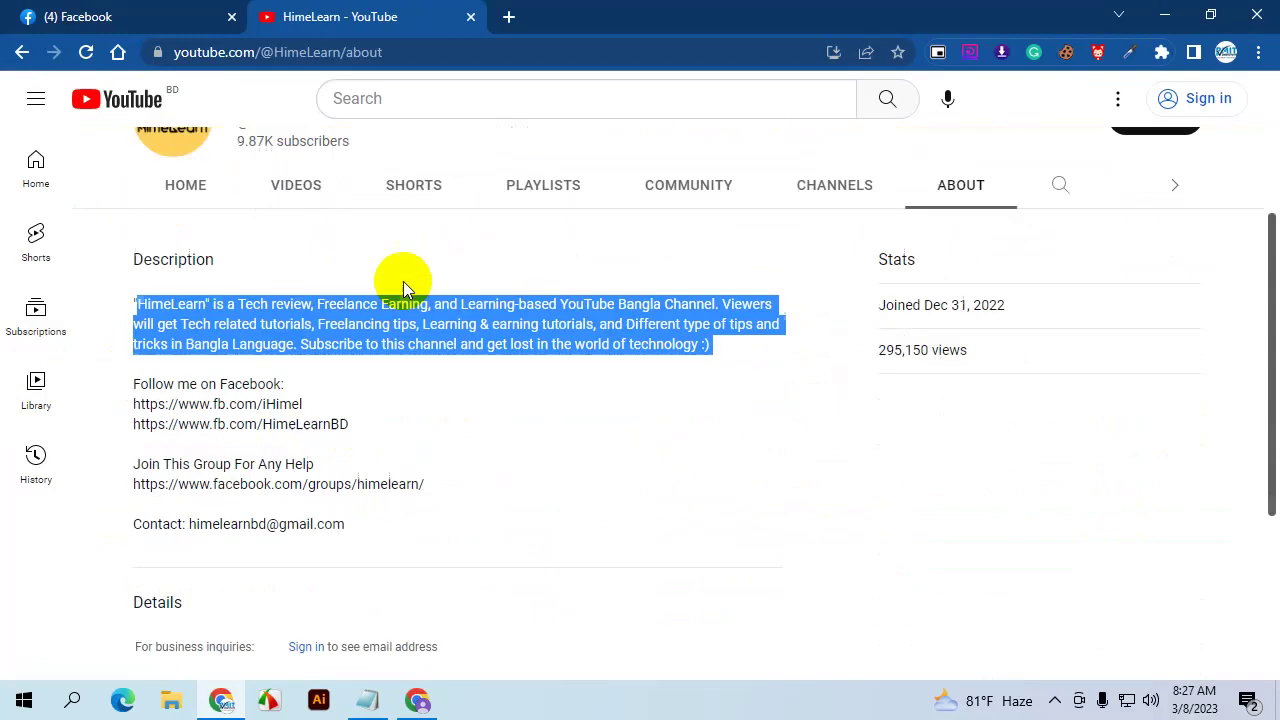
{"action": "left_click", "coordinate": [572, 330]}
{"action": "scroll", "coordinate": [377, 333], "scroll_direction": "up", "scroll_amount": 1}
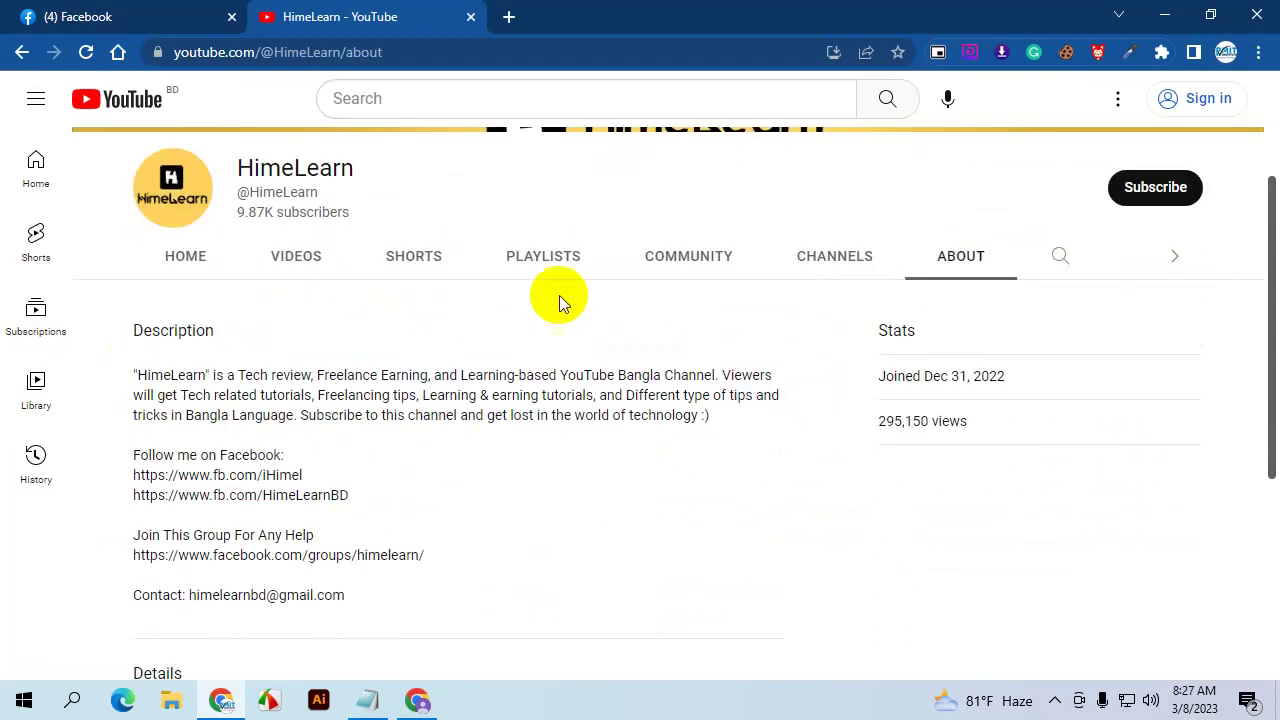
{"action": "scroll", "coordinate": [686, 234], "scroll_direction": "up", "scroll_amount": 1}
{"action": "scroll", "coordinate": [400, 386], "scroll_direction": "down", "scroll_amount": 2}
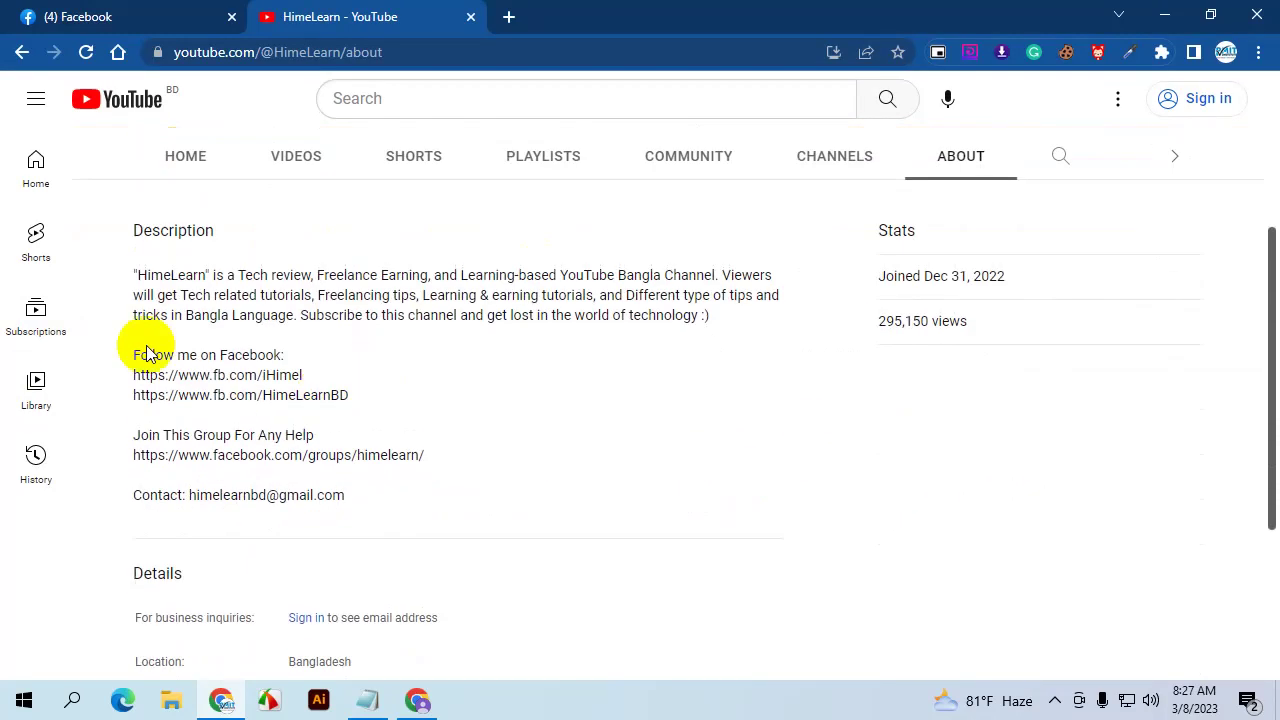
{"action": "left_click_drag", "start_coordinate": [136, 270], "coordinate": [571, 314]}
{"action": "left_click", "coordinate": [646, 316]}
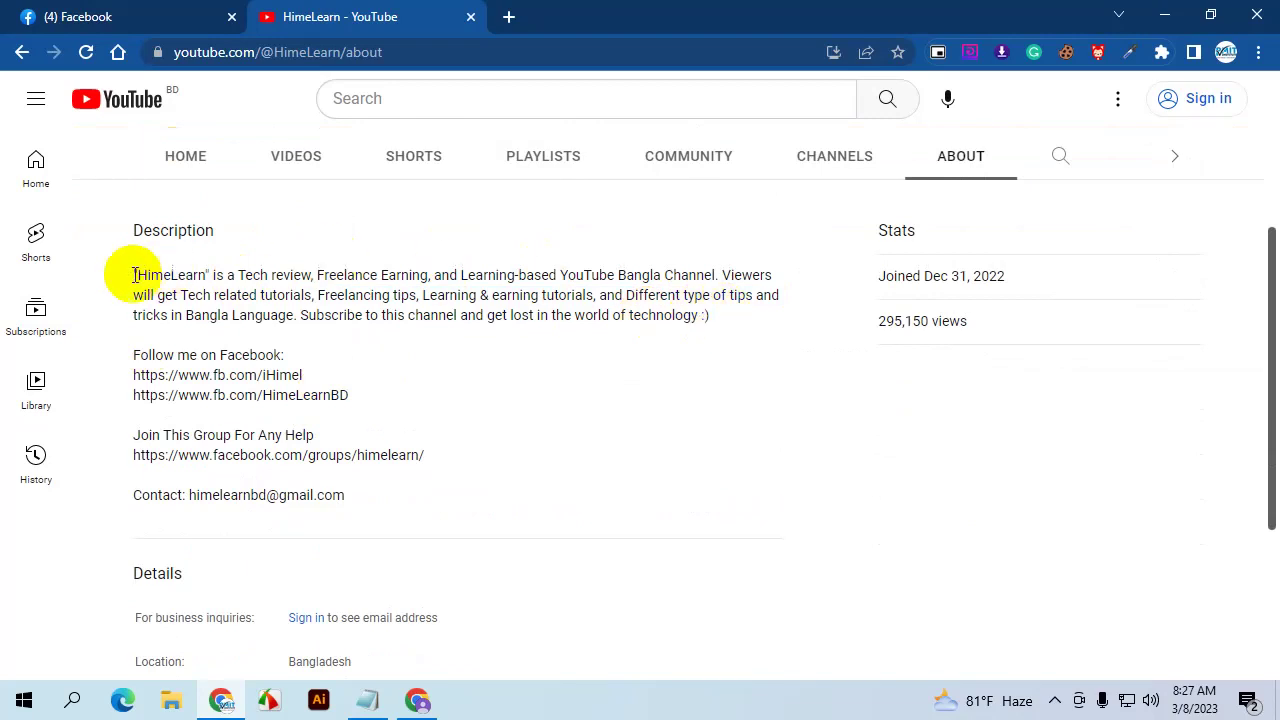
{"action": "left_click_drag", "start_coordinate": [184, 275], "coordinate": [728, 323]}
{"action": "left_click", "coordinate": [728, 323]}
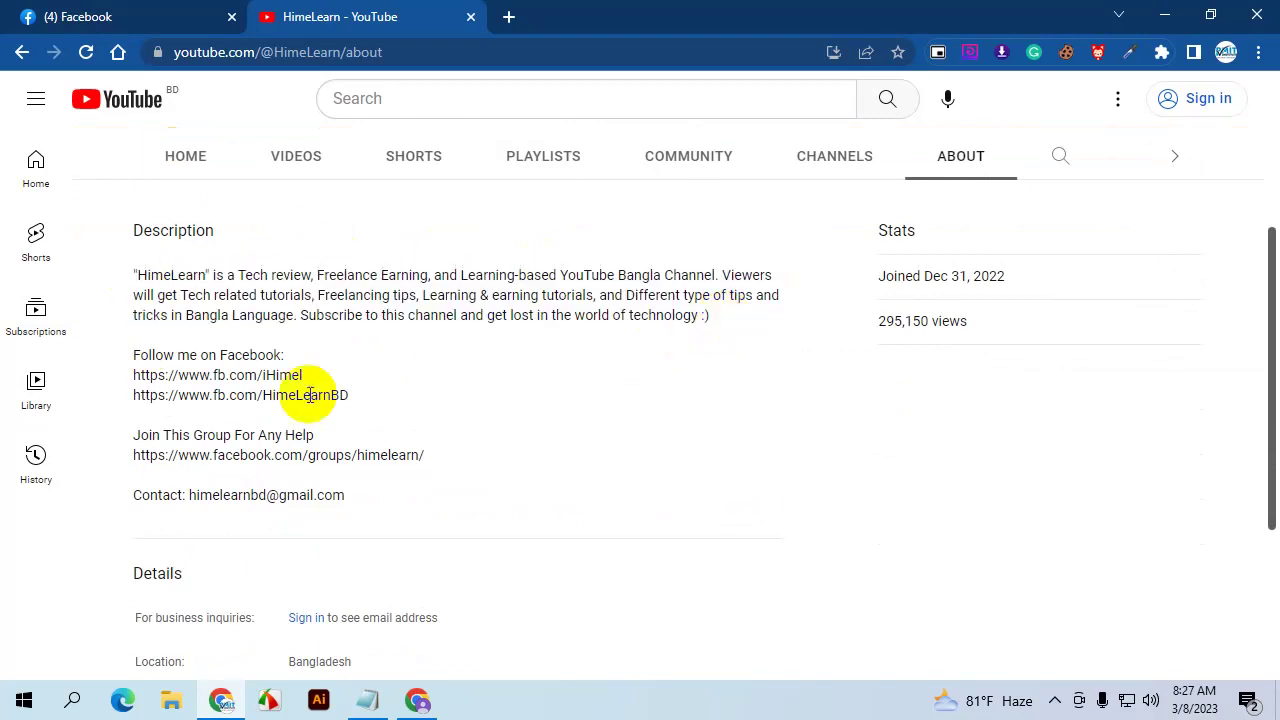
Examine the Facebook links, help group link and contact line in HimeLearn's channel description
{"action": "scroll", "coordinate": [309, 395], "scroll_direction": "down", "scroll_amount": 1}
{"action": "scroll", "coordinate": [280, 380], "scroll_direction": "up", "scroll_amount": 1}
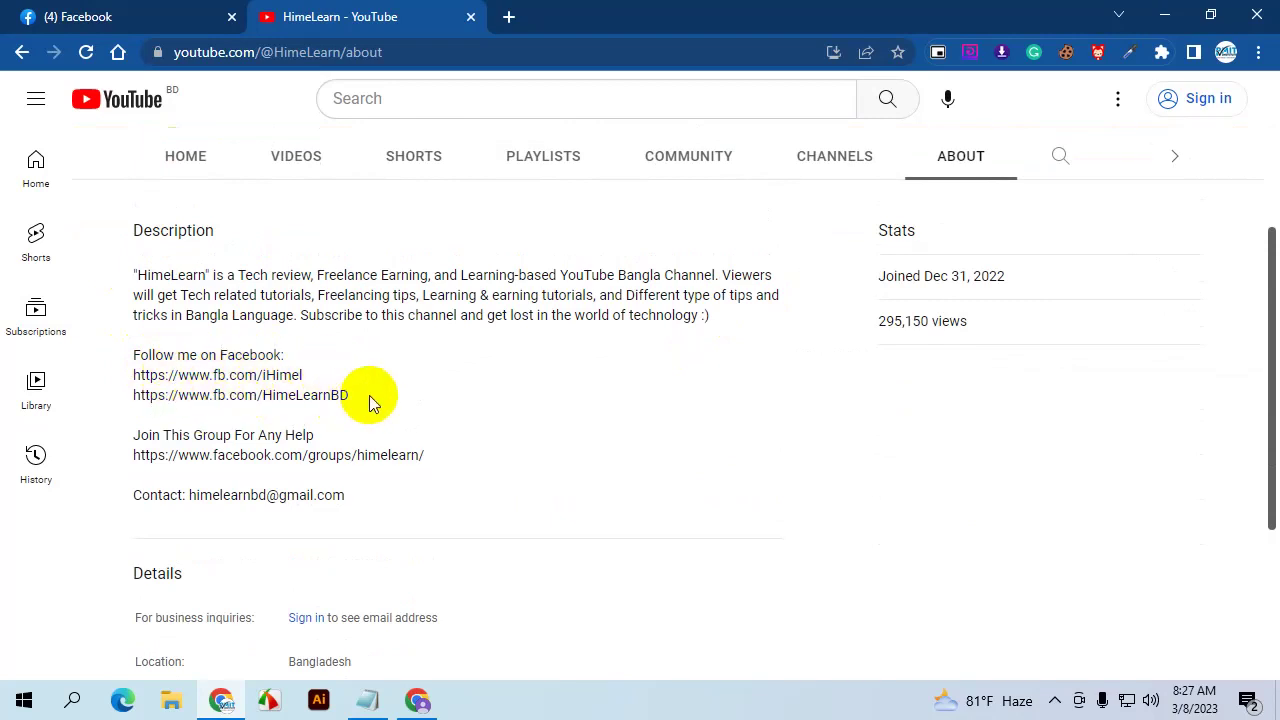
{"action": "scroll", "coordinate": [370, 395], "scroll_direction": "down", "scroll_amount": 1}
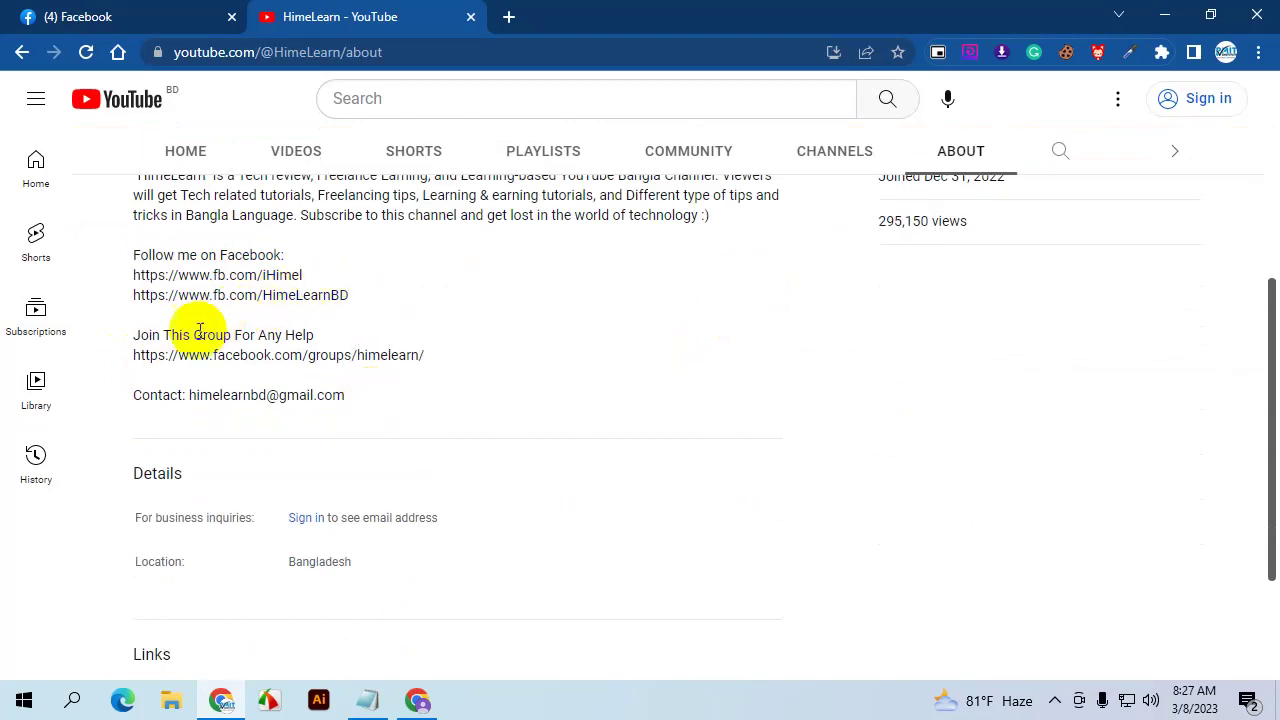
{"action": "scroll", "coordinate": [240, 362], "scroll_direction": "down", "scroll_amount": 1}
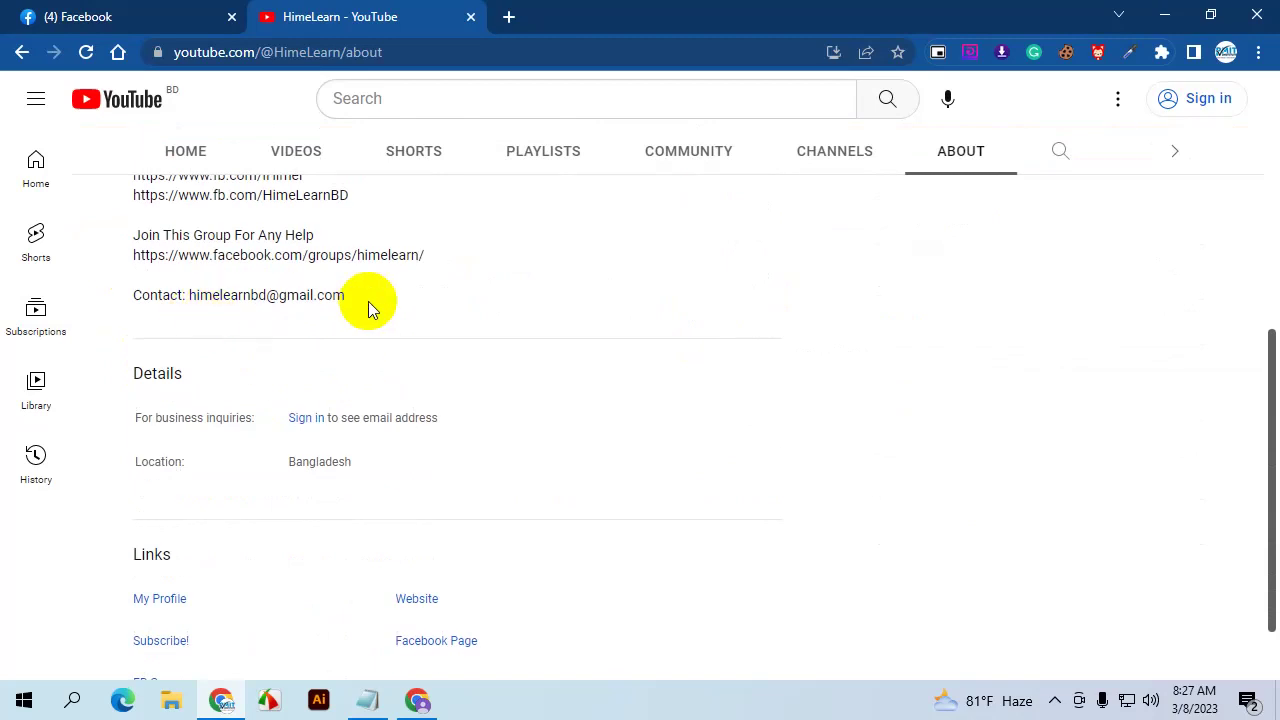
{"action": "left_click_drag", "start_coordinate": [368, 302], "coordinate": [251, 263]}
{"action": "left_click", "coordinate": [163, 215]}
{"action": "left_click_drag", "start_coordinate": [163, 215], "coordinate": [140, 200]}
{"action": "left_click", "coordinate": [419, 238]}
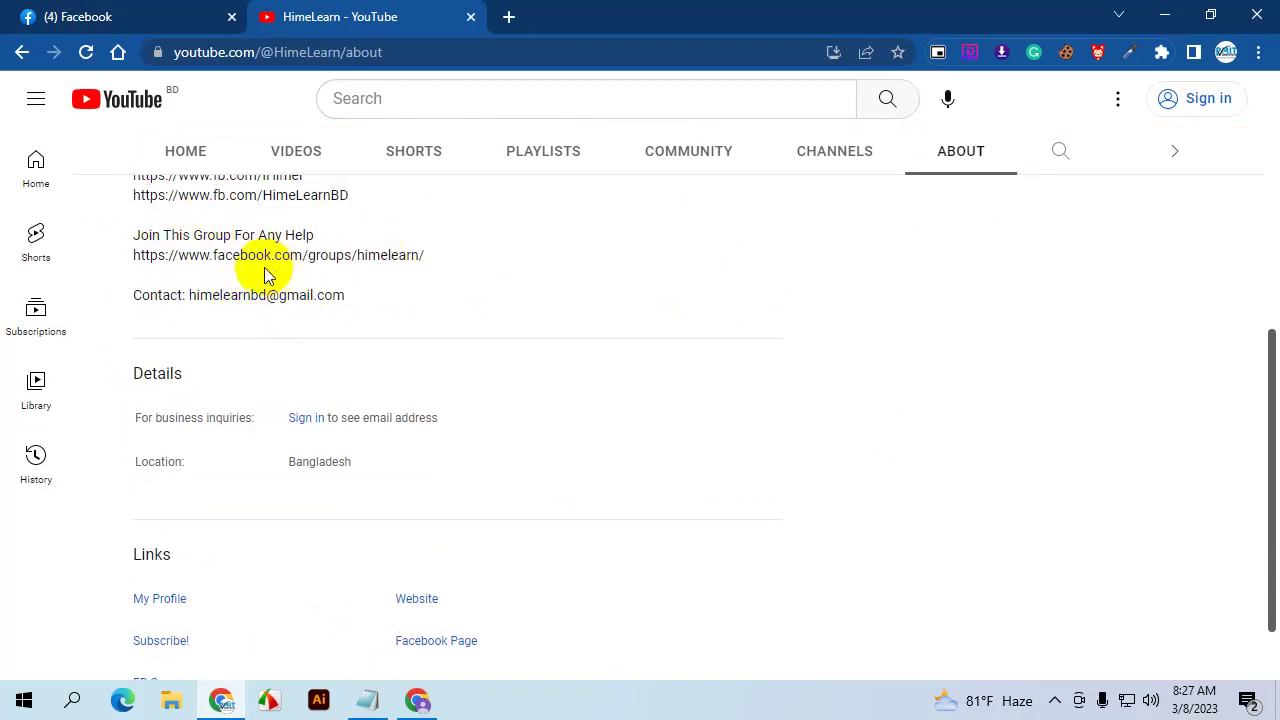
{"action": "scroll", "coordinate": [260, 277], "scroll_direction": "up", "scroll_amount": 1}
{"action": "scroll", "coordinate": [285, 360], "scroll_direction": "up", "scroll_amount": 2}
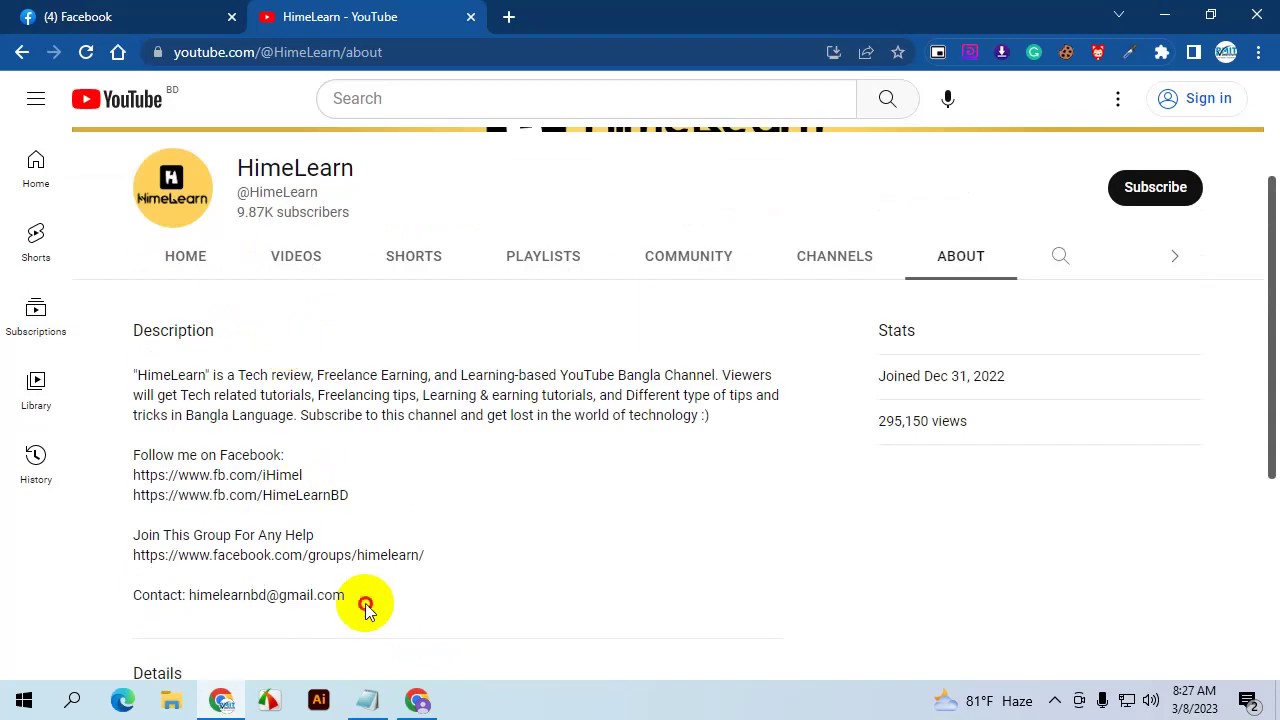
Check the Details and Links sections of HimeLearn's About page and return to its description
{"action": "scroll", "coordinate": [362, 445], "scroll_direction": "down", "scroll_amount": 3}
{"action": "scroll", "coordinate": [362, 441], "scroll_direction": "down", "scroll_amount": 1}
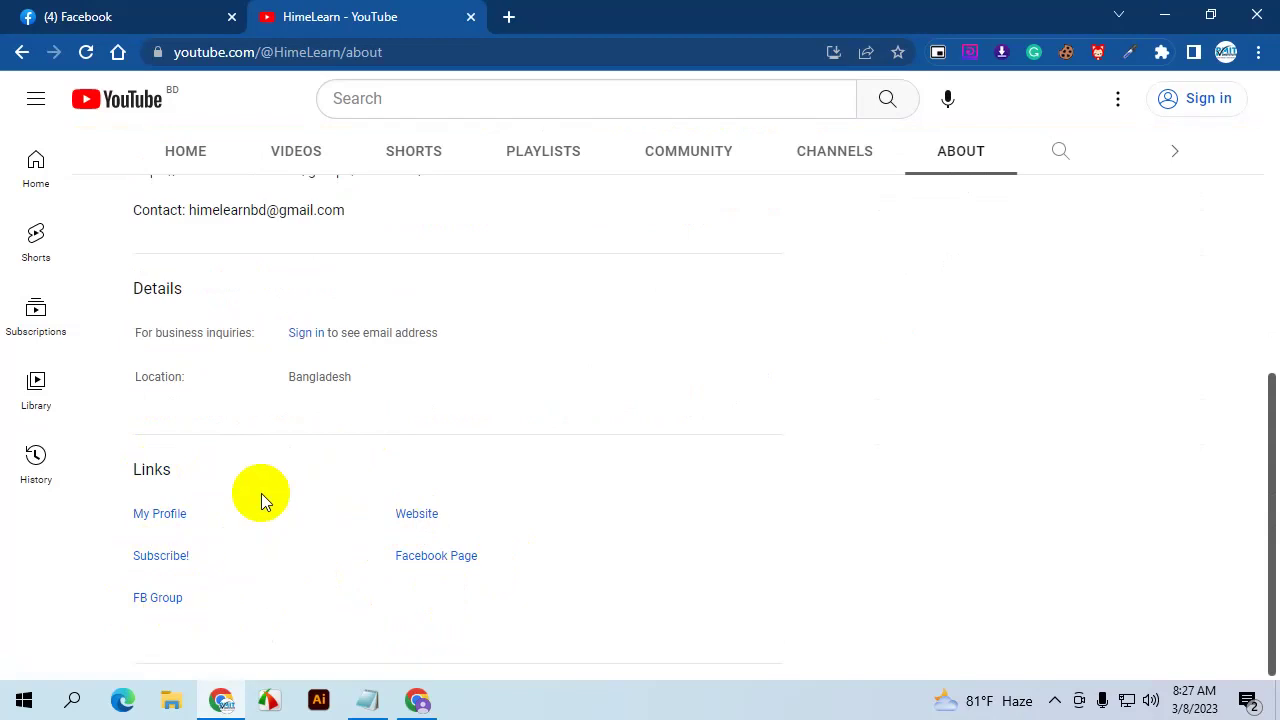
{"action": "scroll", "coordinate": [260, 493], "scroll_direction": "up", "scroll_amount": 6}
{"action": "scroll", "coordinate": [612, 452], "scroll_direction": "down", "scroll_amount": 2}
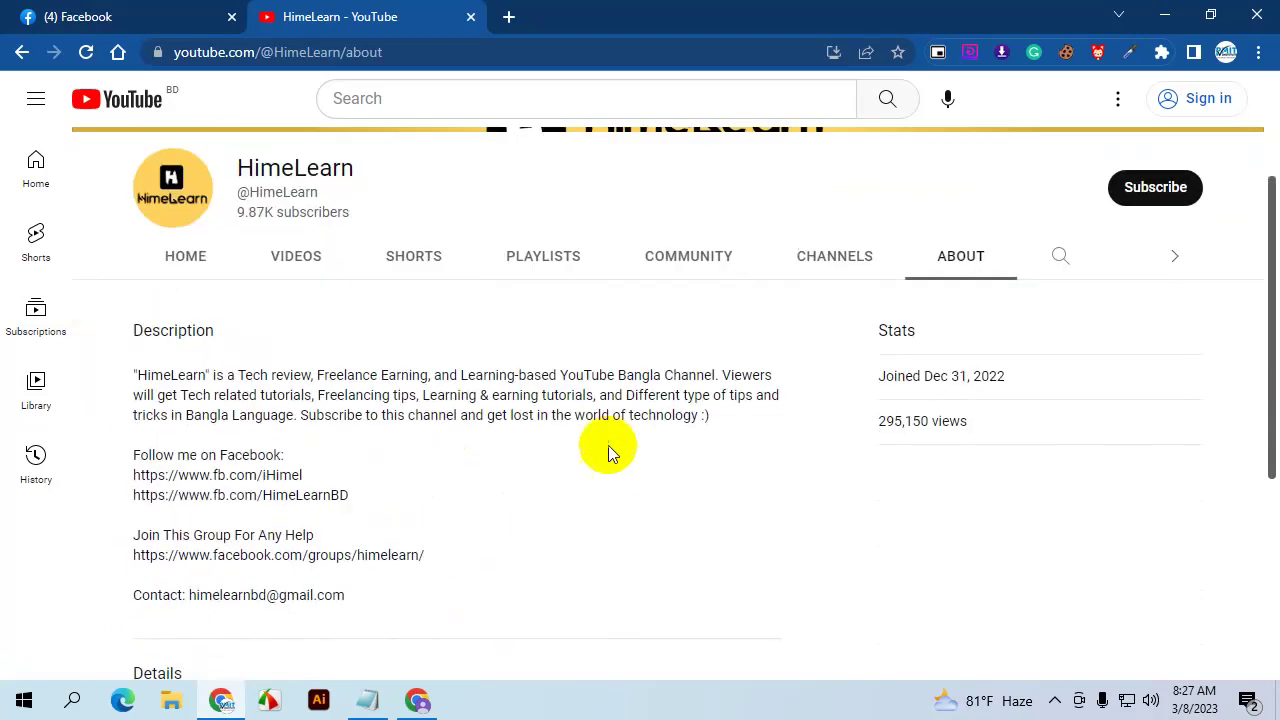
Finish reviewing HimeLearn's About page, return to the YouTube Studio window, and highlight the channel name below the profile picture
{"action": "scroll", "coordinate": [612, 452], "scroll_direction": "down", "scroll_amount": 2}
{"action": "scroll", "coordinate": [457, 452], "scroll_direction": "up", "scroll_amount": 3}
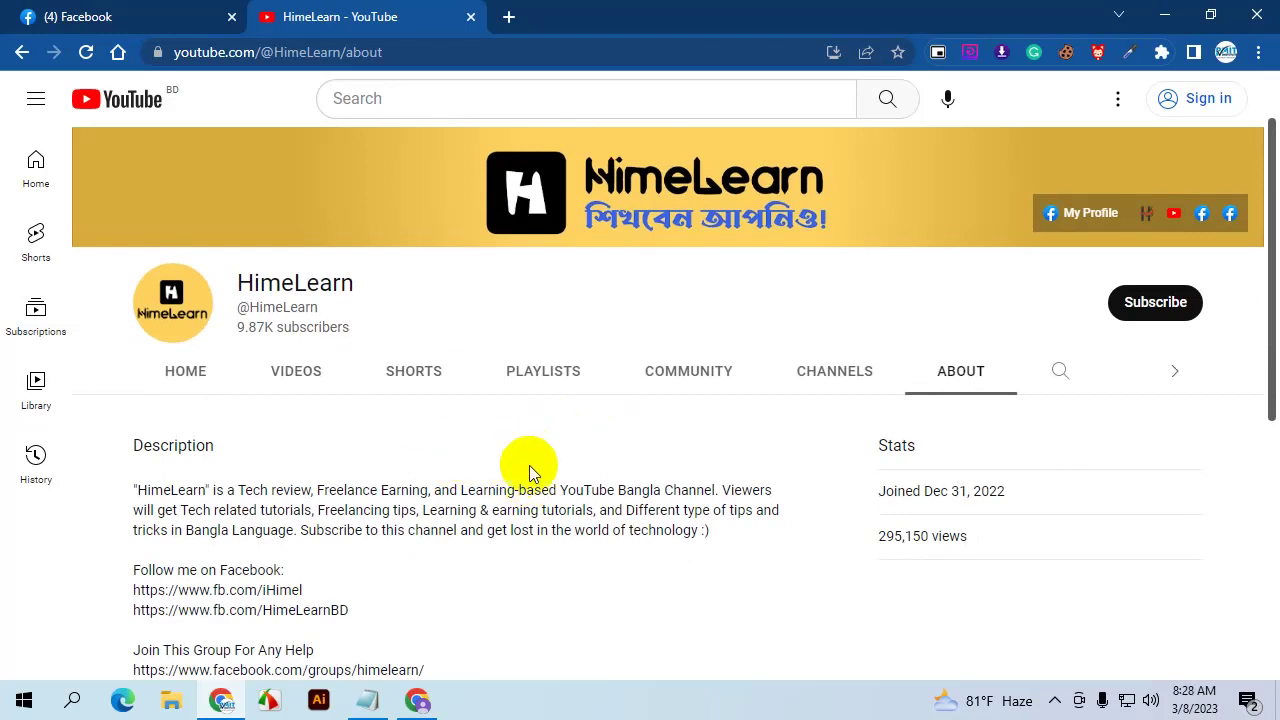
{"action": "left_click", "coordinate": [420, 699]}
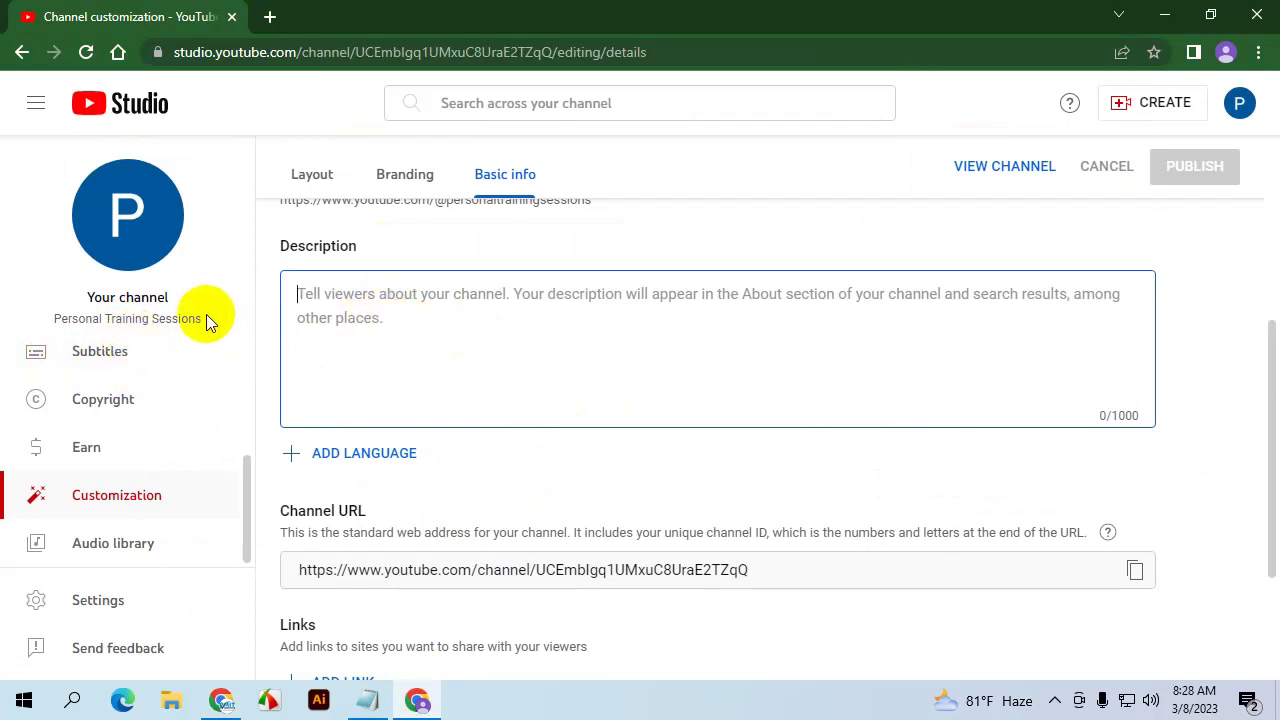
{"action": "left_click_drag", "start_coordinate": [206, 318], "coordinate": [60, 321]}
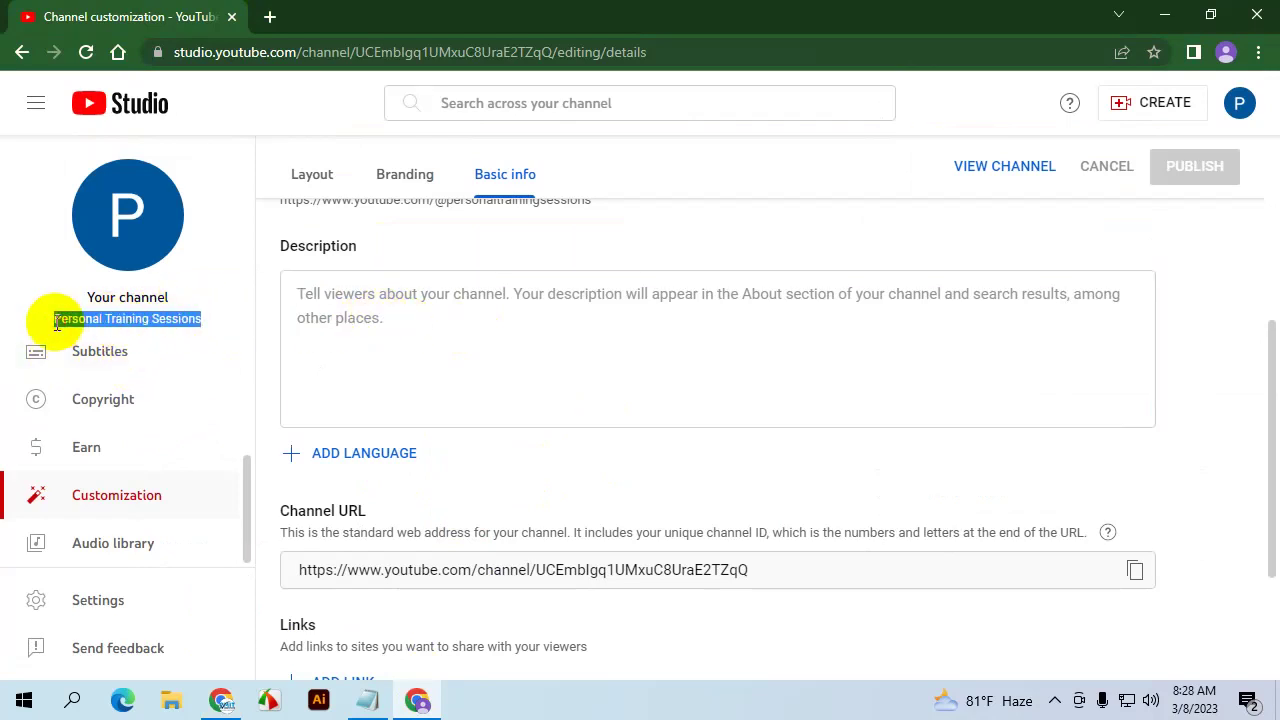
Switch to the other Chrome window, search for chatgpt in a new tab, and open OpenAI's Introducing ChatGPT page
{"action": "left_click", "coordinate": [221, 697]}
{"action": "left_click", "coordinate": [509, 18]}
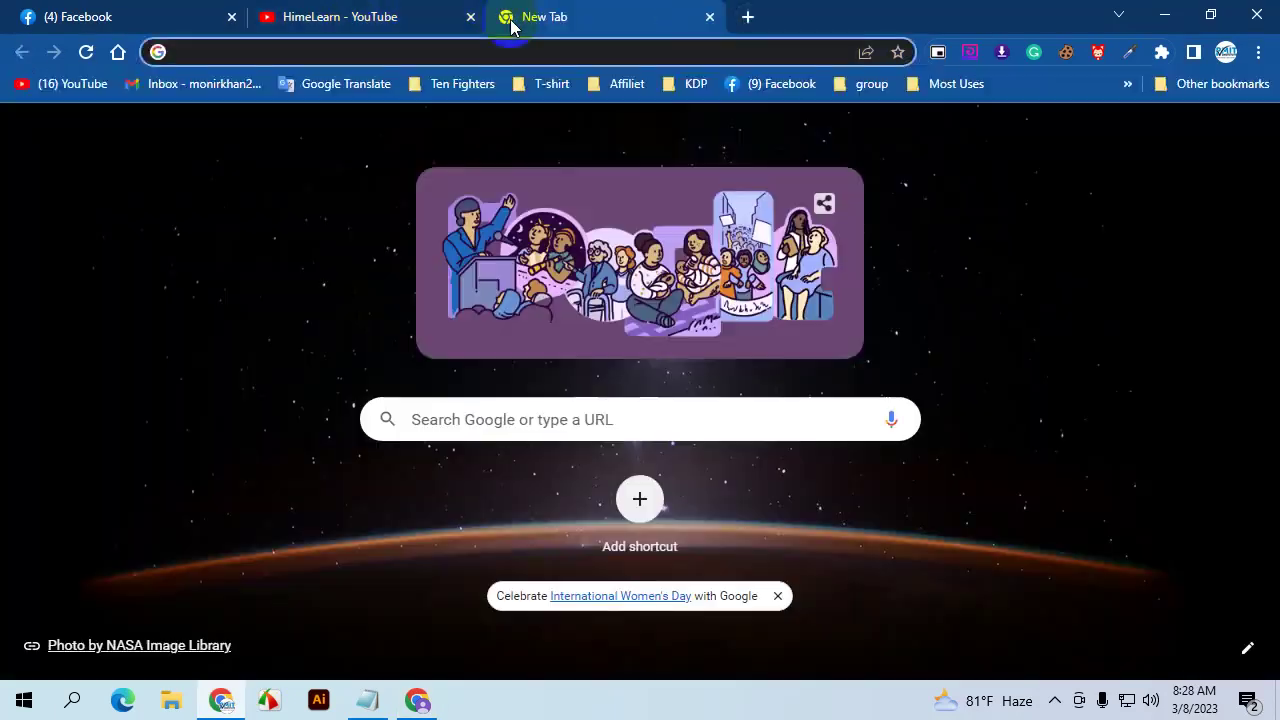
{"action": "type", "text": "chatgp"}
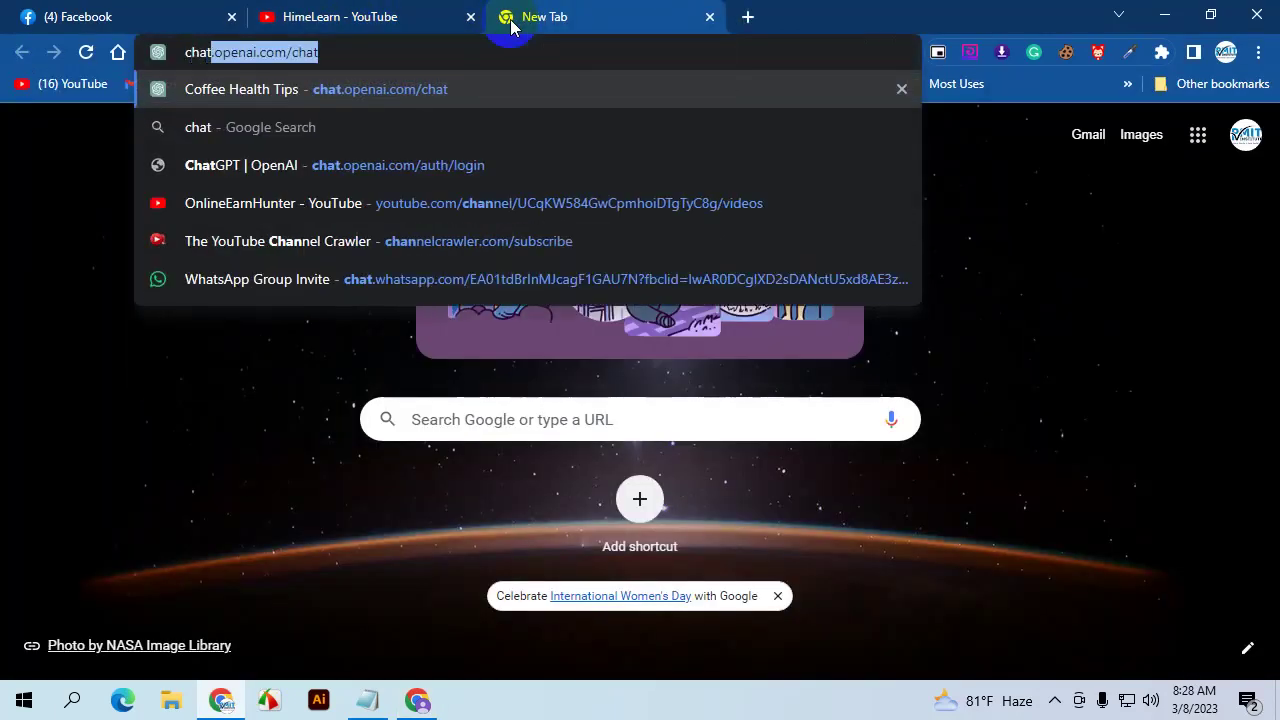
{"action": "type", "text": "t"}
{"action": "key", "text": "Return"}
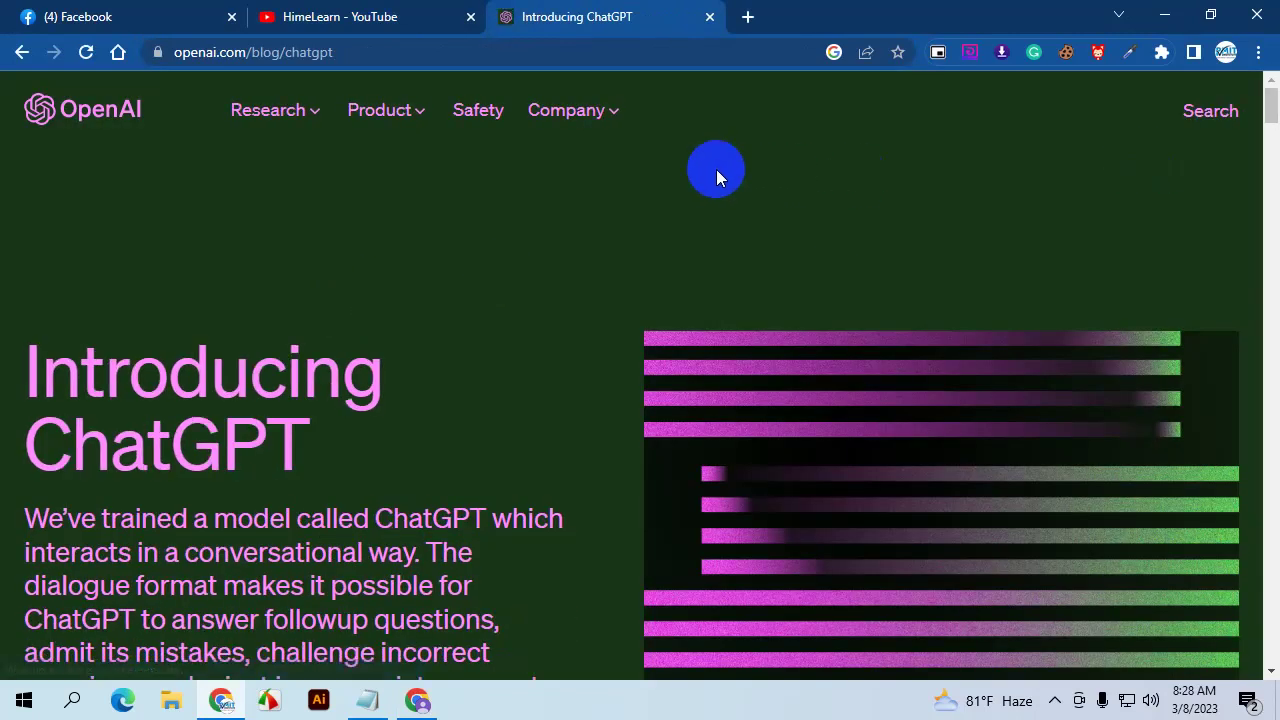
Look through the Introducing ChatGPT article from its header down to the related posts for access to the chatbot
{"action": "scroll", "coordinate": [717, 306], "scroll_direction": "down", "scroll_amount": 10}
{"action": "scroll", "coordinate": [766, 334], "scroll_direction": "up", "scroll_amount": 5}
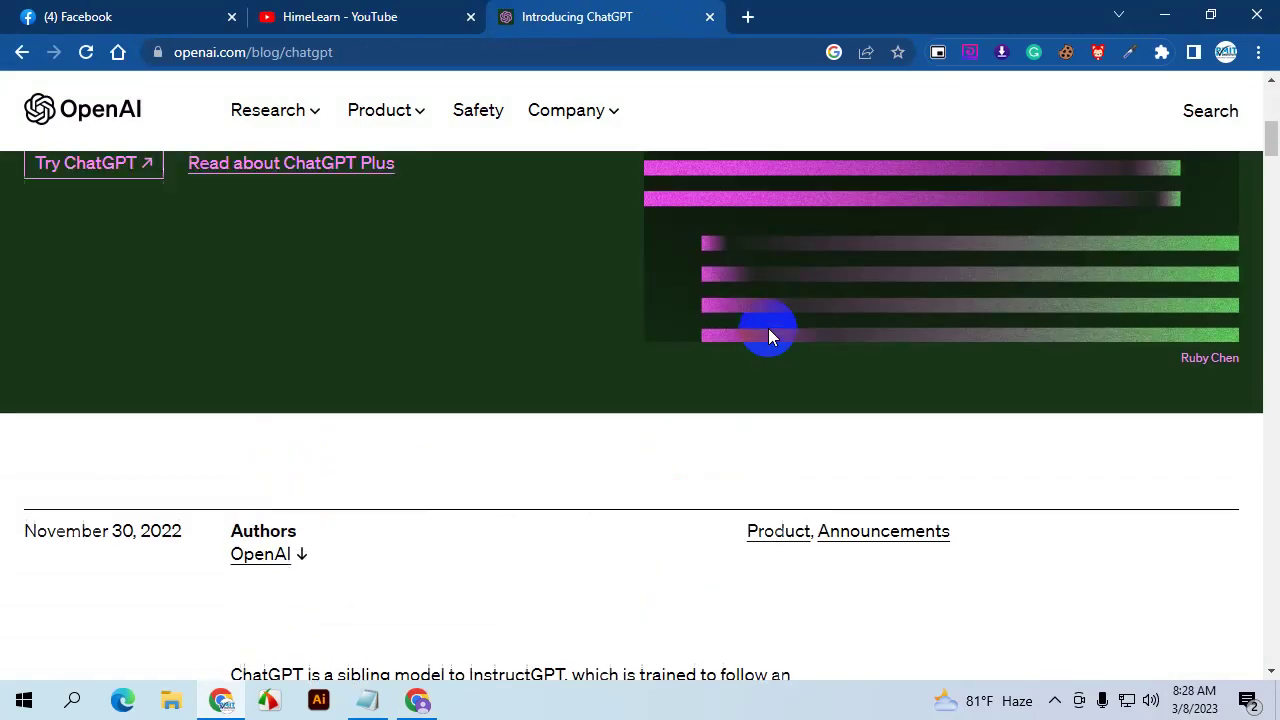
{"action": "scroll", "coordinate": [768, 335], "scroll_direction": "up", "scroll_amount": 3}
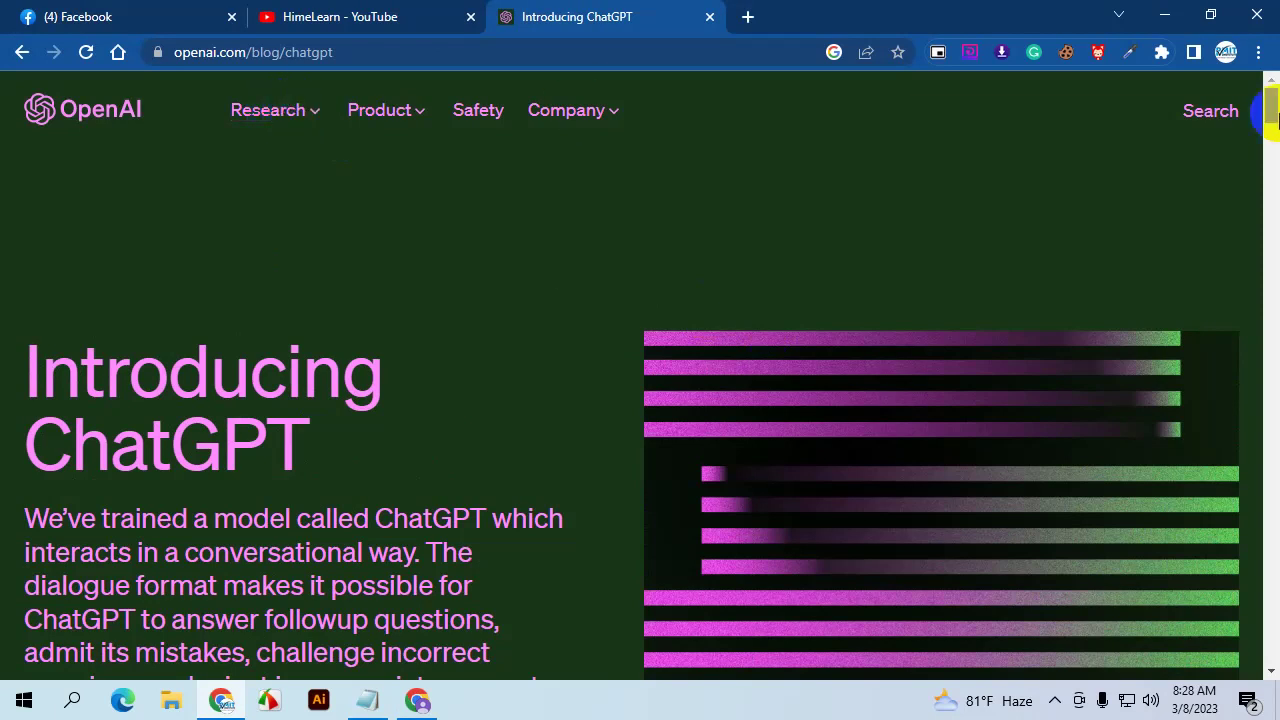
{"action": "scroll", "coordinate": [535, 345], "scroll_direction": "down", "scroll_amount": 20}
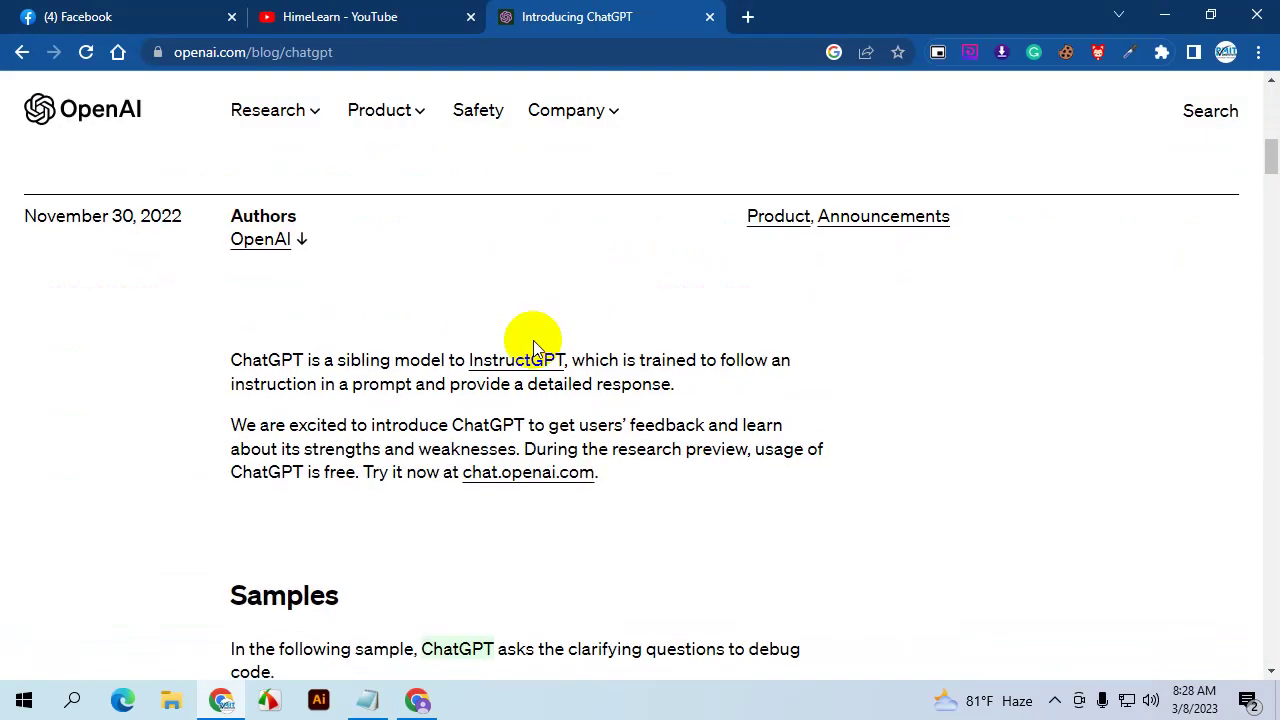
{"action": "scroll", "coordinate": [536, 347], "scroll_direction": "down", "scroll_amount": 20}
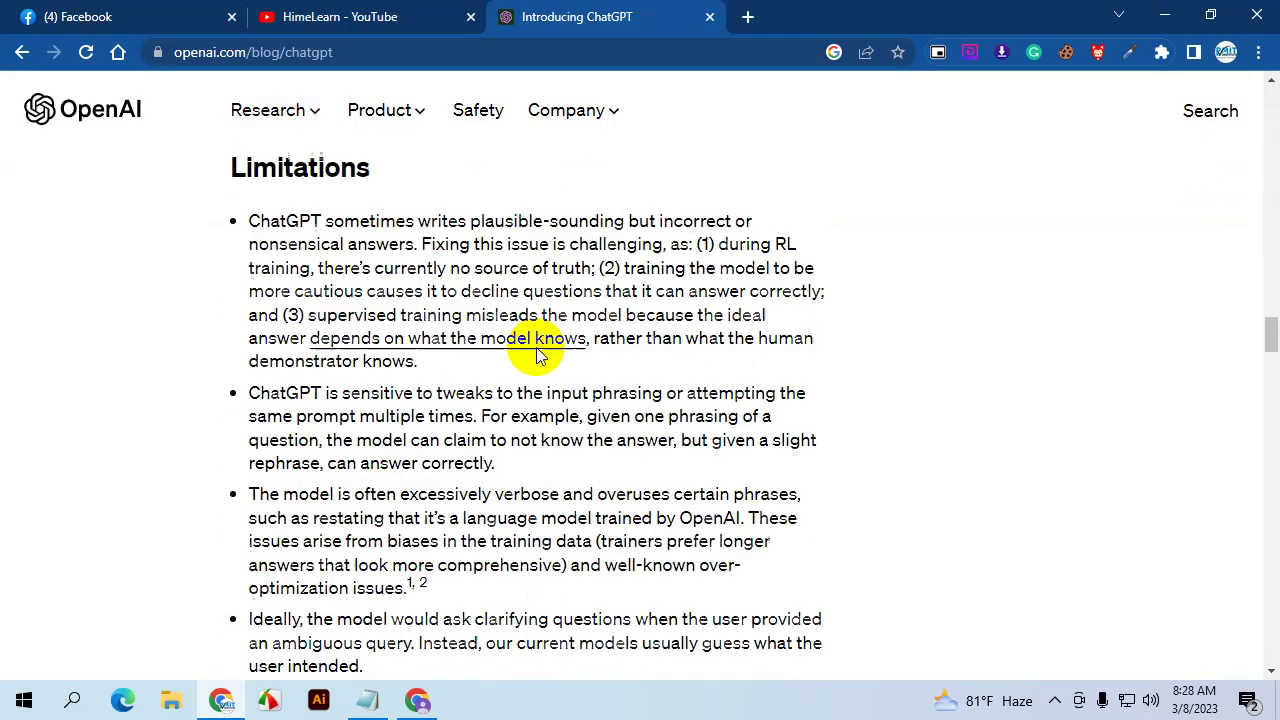
{"action": "scroll", "coordinate": [537, 347], "scroll_direction": "down", "scroll_amount": 20}
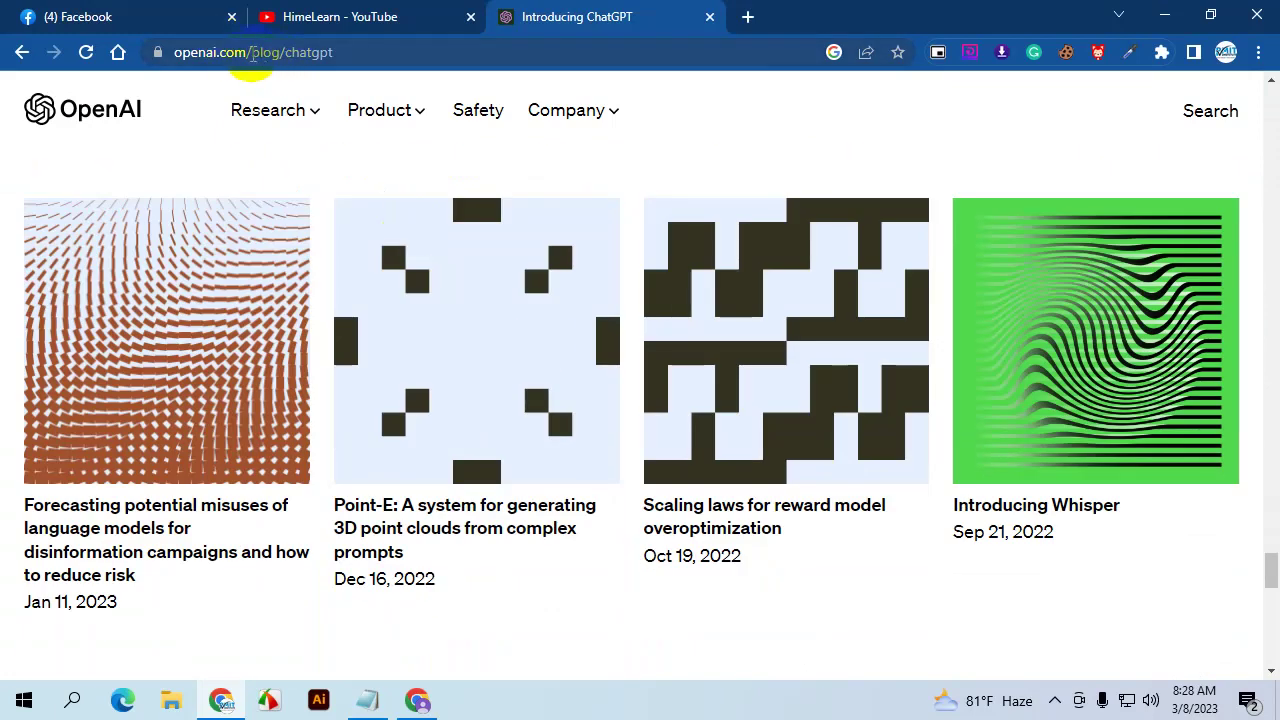
Shorten the address to openai.com and look through the OpenAI homepage for access to ChatGPT
{"action": "left_click_drag", "start_coordinate": [253, 55], "coordinate": [745, 47]}
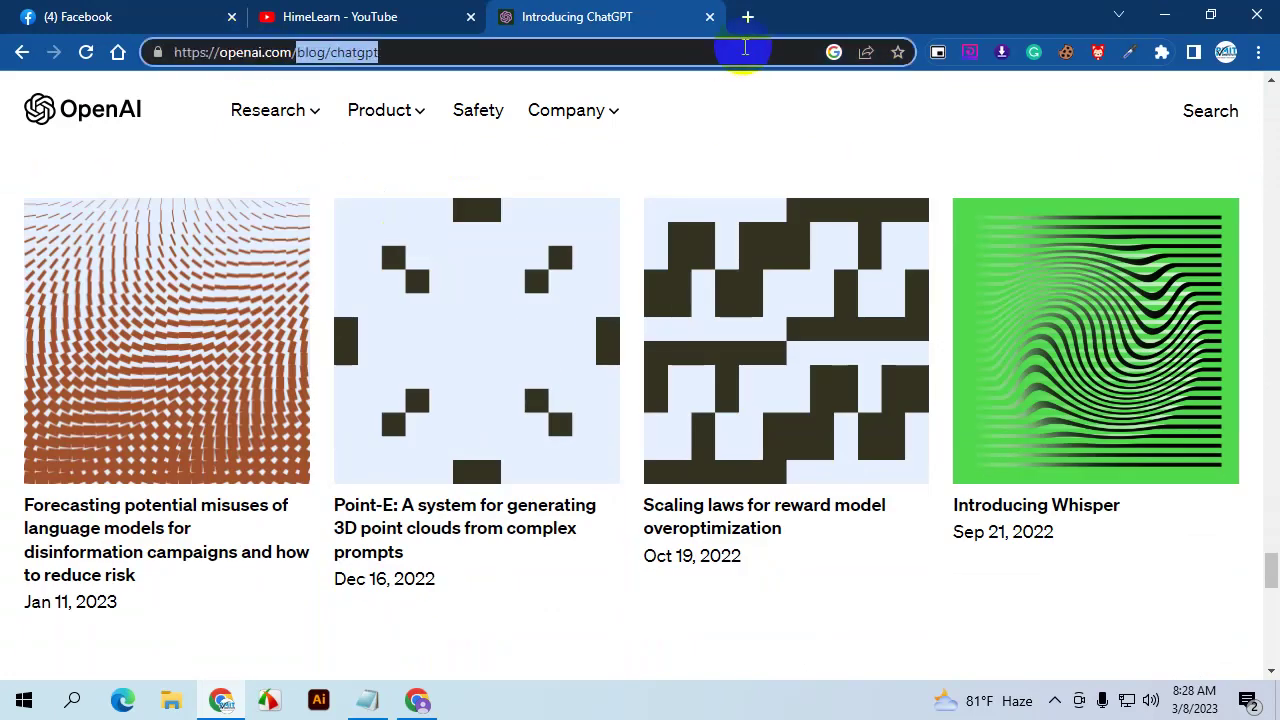
{"action": "key", "text": "BackSpace"}
{"action": "key", "text": "Return"}
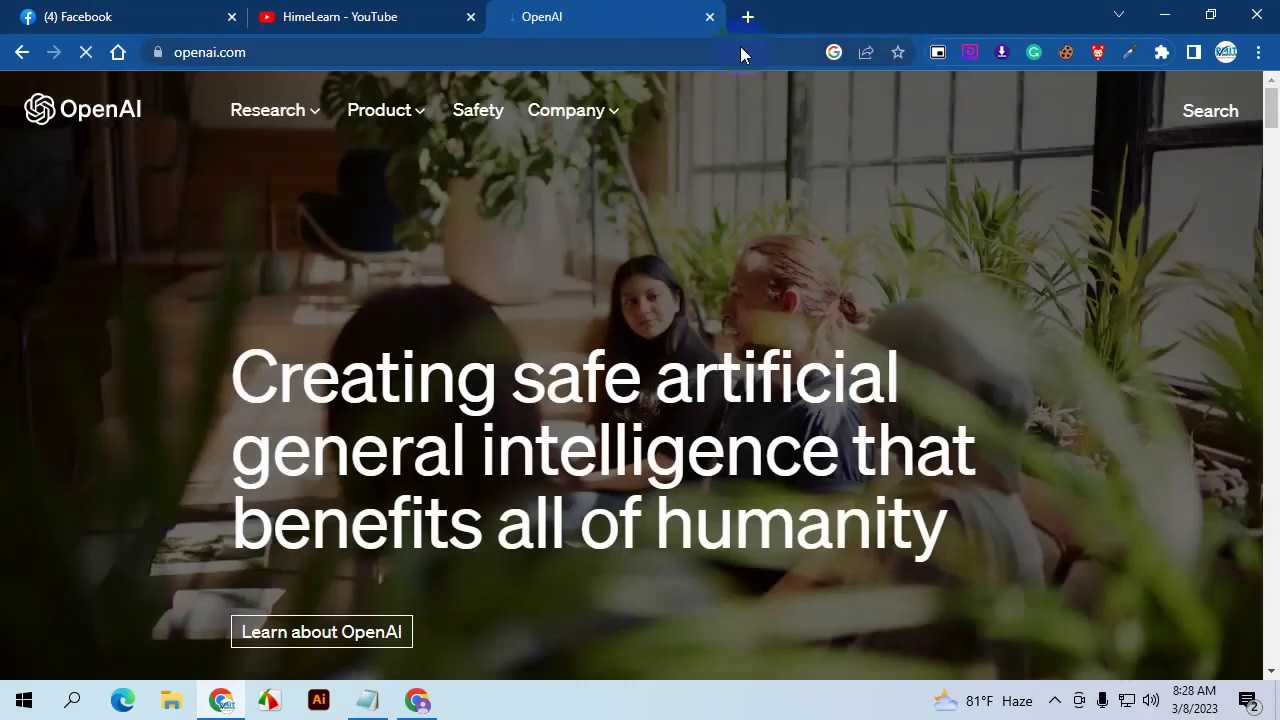
{"action": "scroll", "coordinate": [314, 133], "scroll_direction": "down", "scroll_amount": 3}
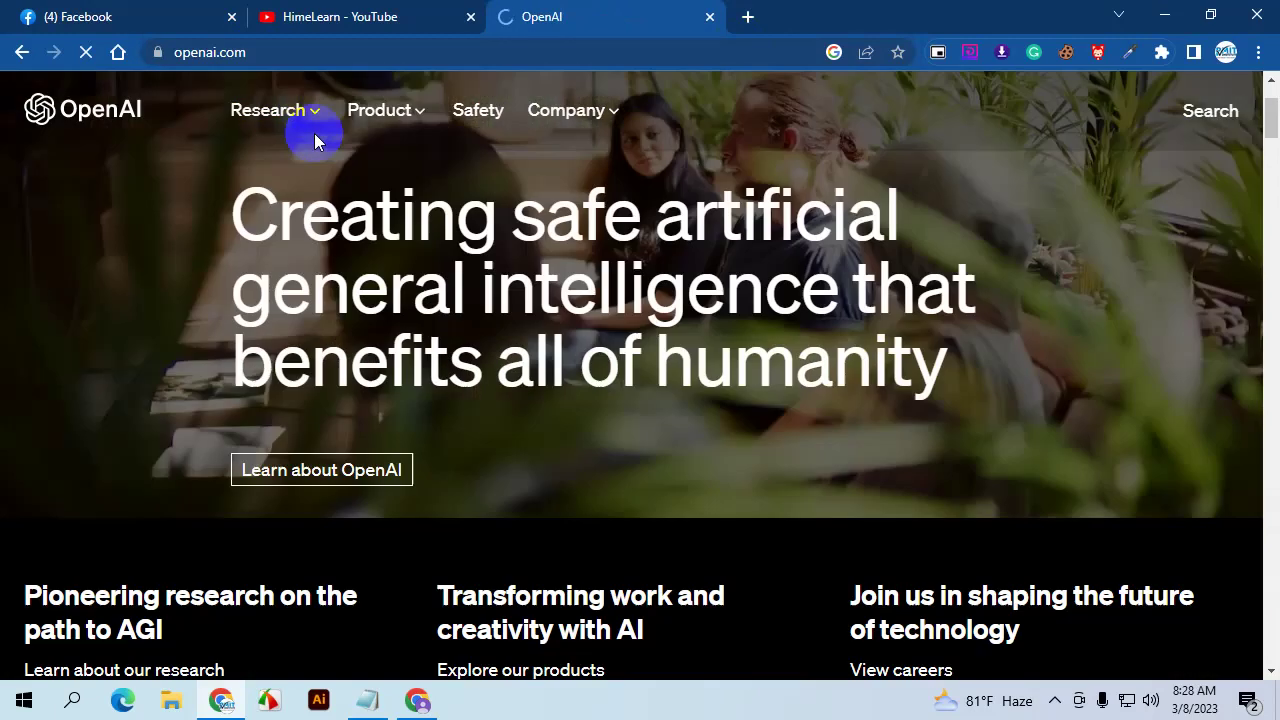
{"action": "scroll", "coordinate": [491, 414], "scroll_direction": "down", "scroll_amount": 7}
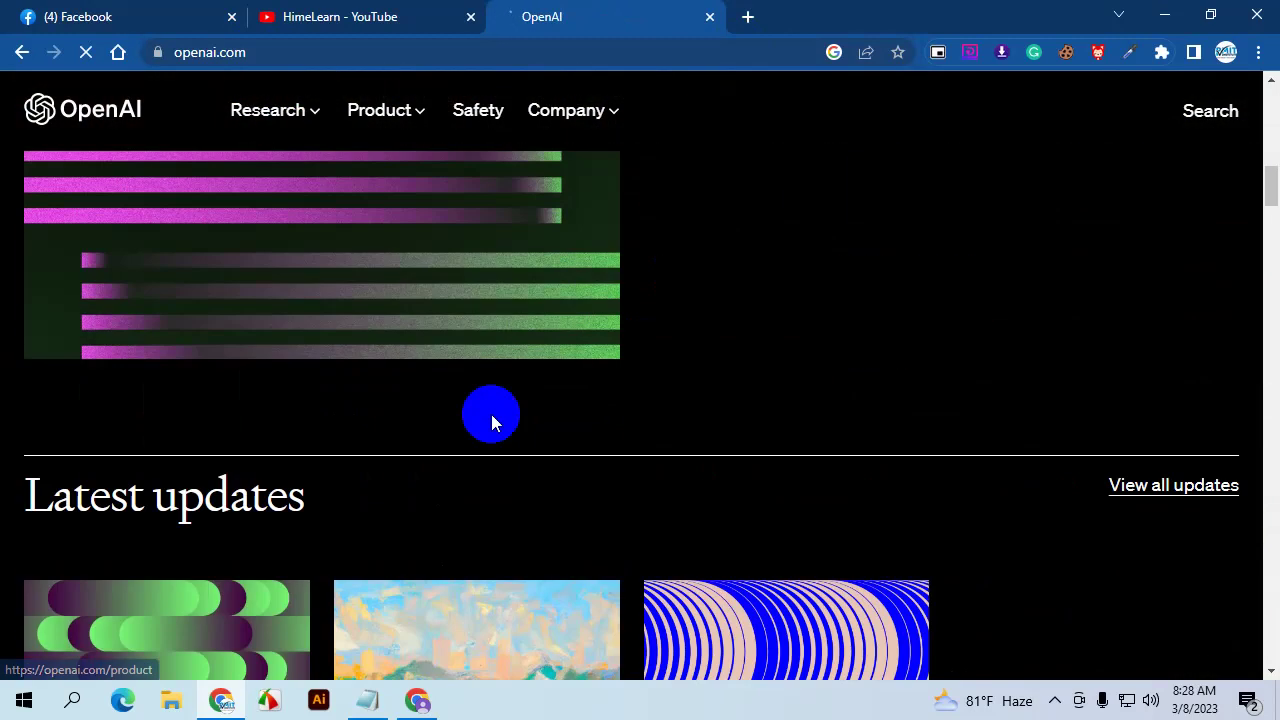
{"action": "scroll", "coordinate": [491, 414], "scroll_direction": "up", "scroll_amount": 5}
{"action": "scroll", "coordinate": [491, 414], "scroll_direction": "down", "scroll_amount": 10}
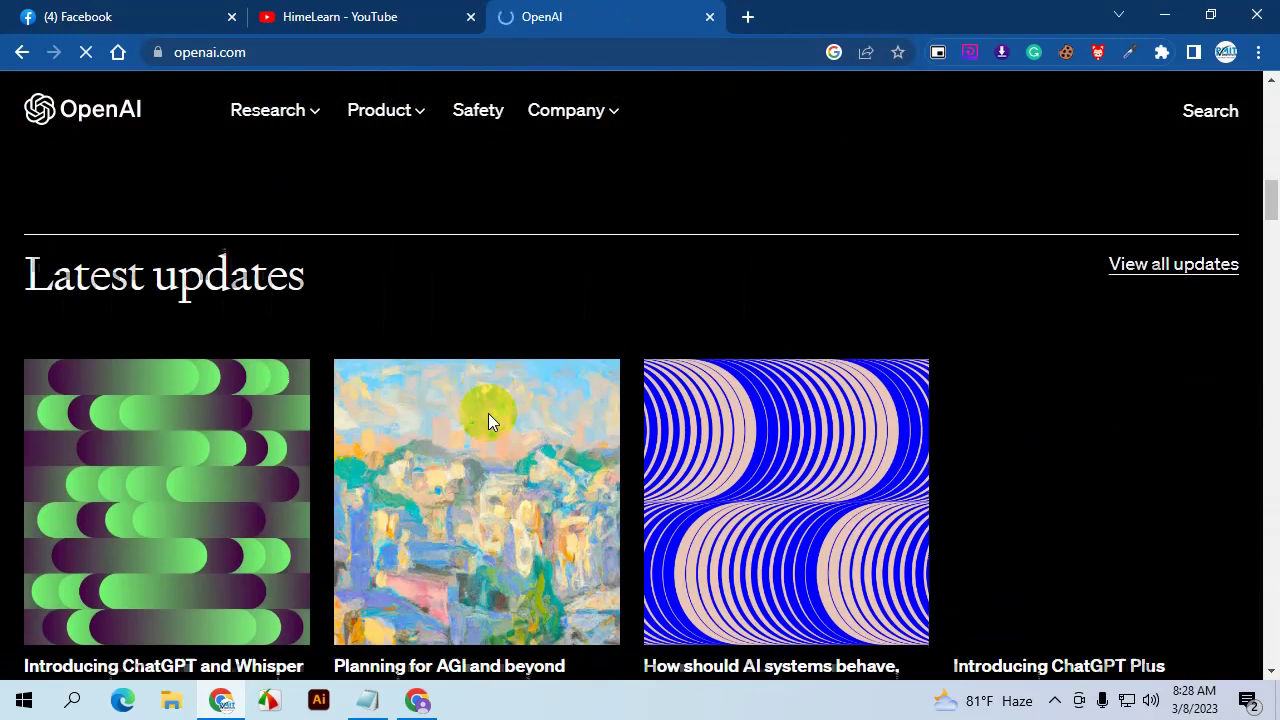
{"action": "scroll", "coordinate": [338, 342], "scroll_direction": "down", "scroll_amount": 8}
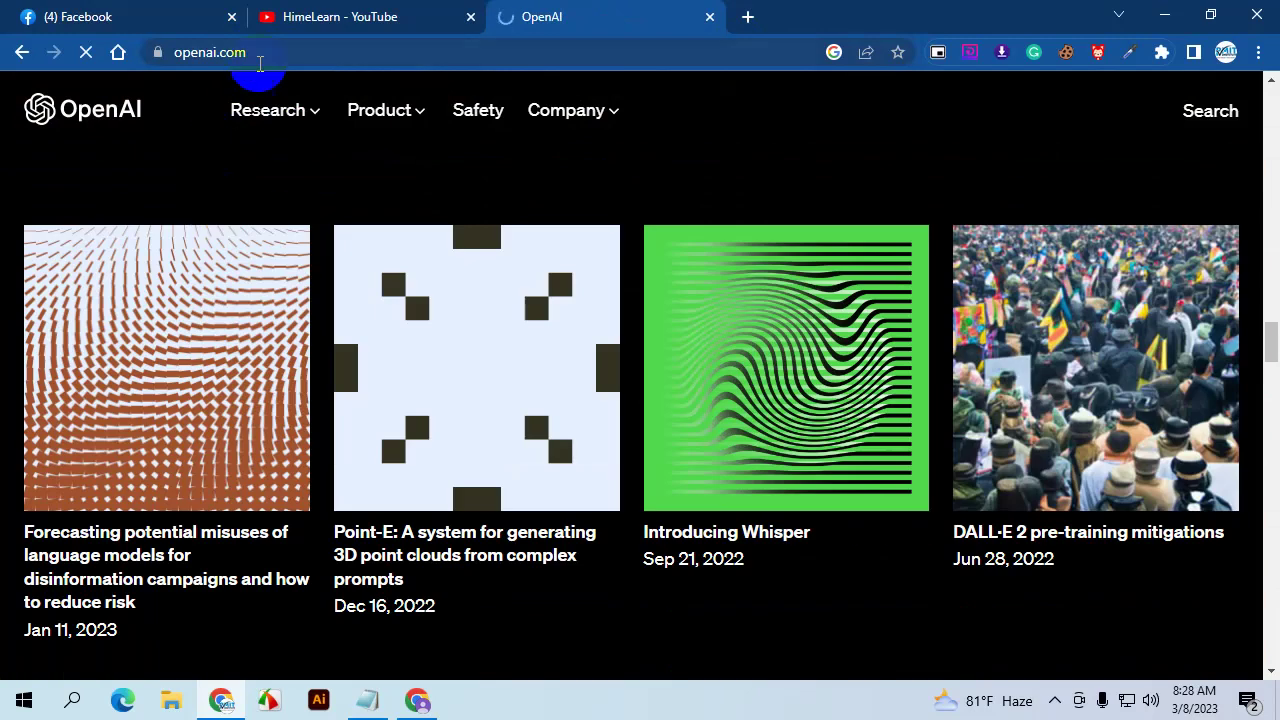
Try to reach the chatbot by going directly to chatgpt.com
{"action": "left_click", "coordinate": [260, 42]}
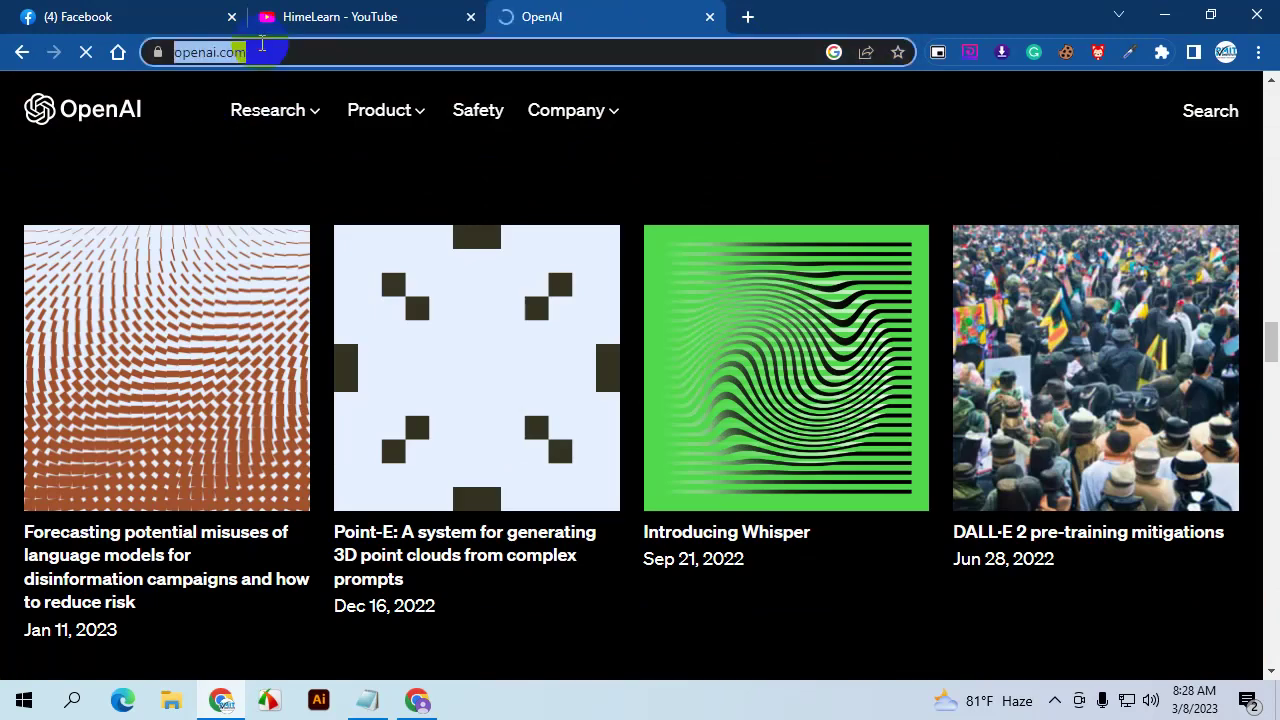
{"action": "type", "text": "chatgpt"}
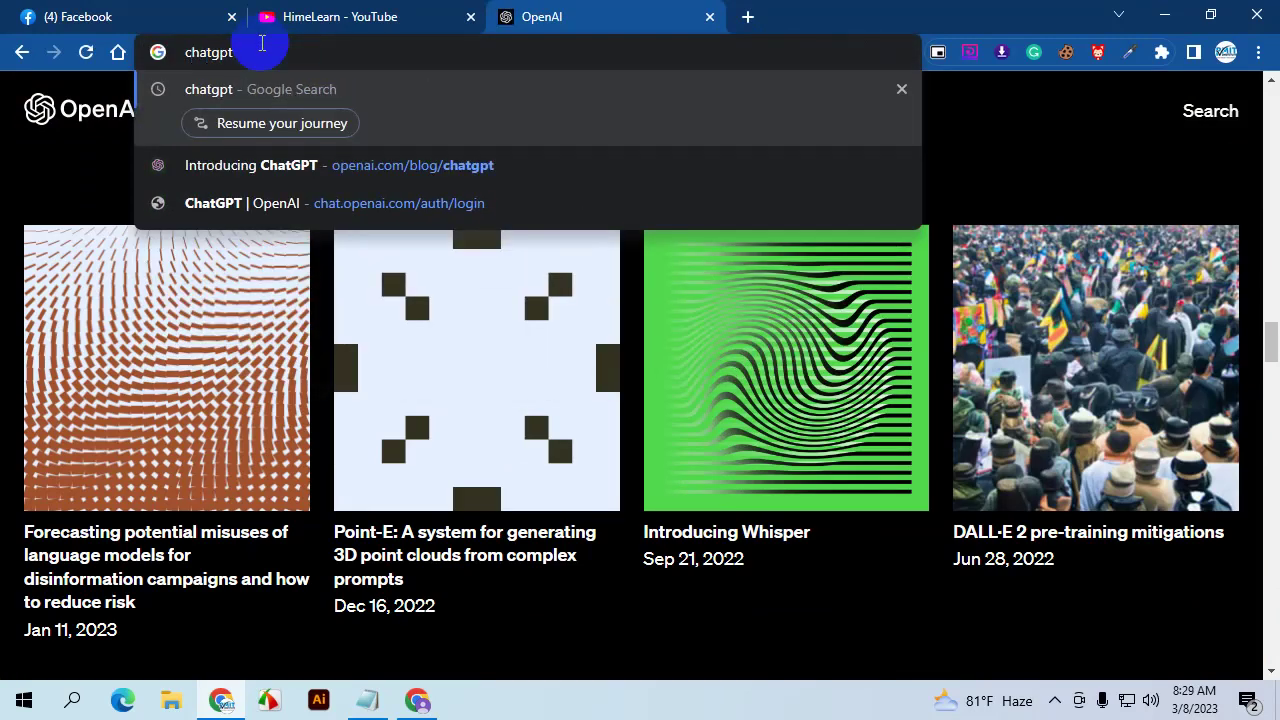
{"action": "type", "text": ".com"}
{"action": "key", "text": "Return"}
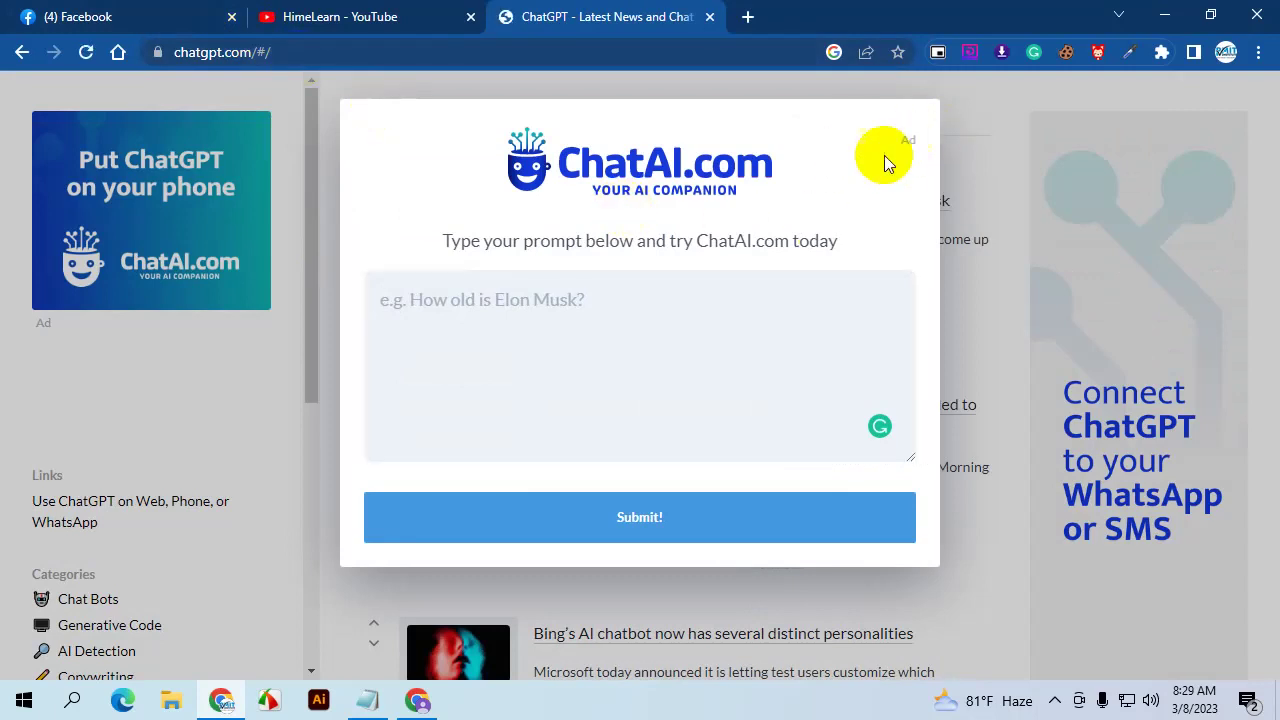
Replace the address with chatgpt and run it as a Google search
{"action": "left_click", "coordinate": [318, 55]}
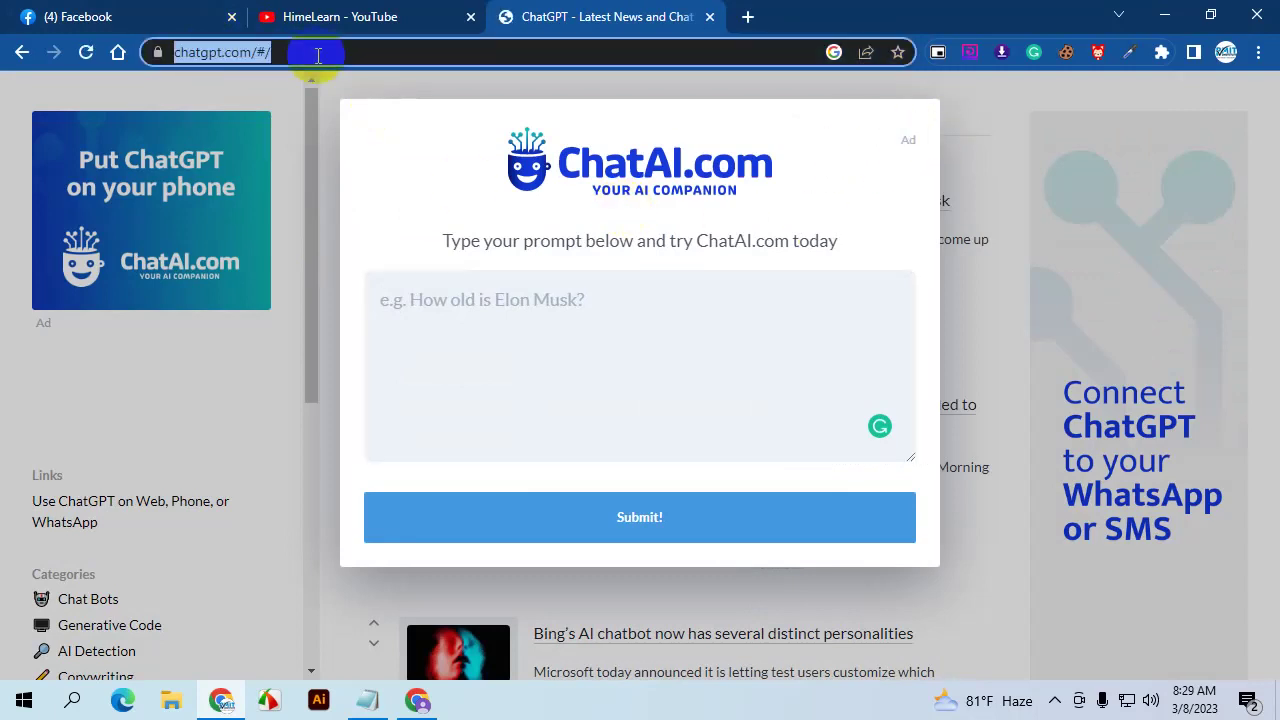
{"action": "type", "text": "chatg"}
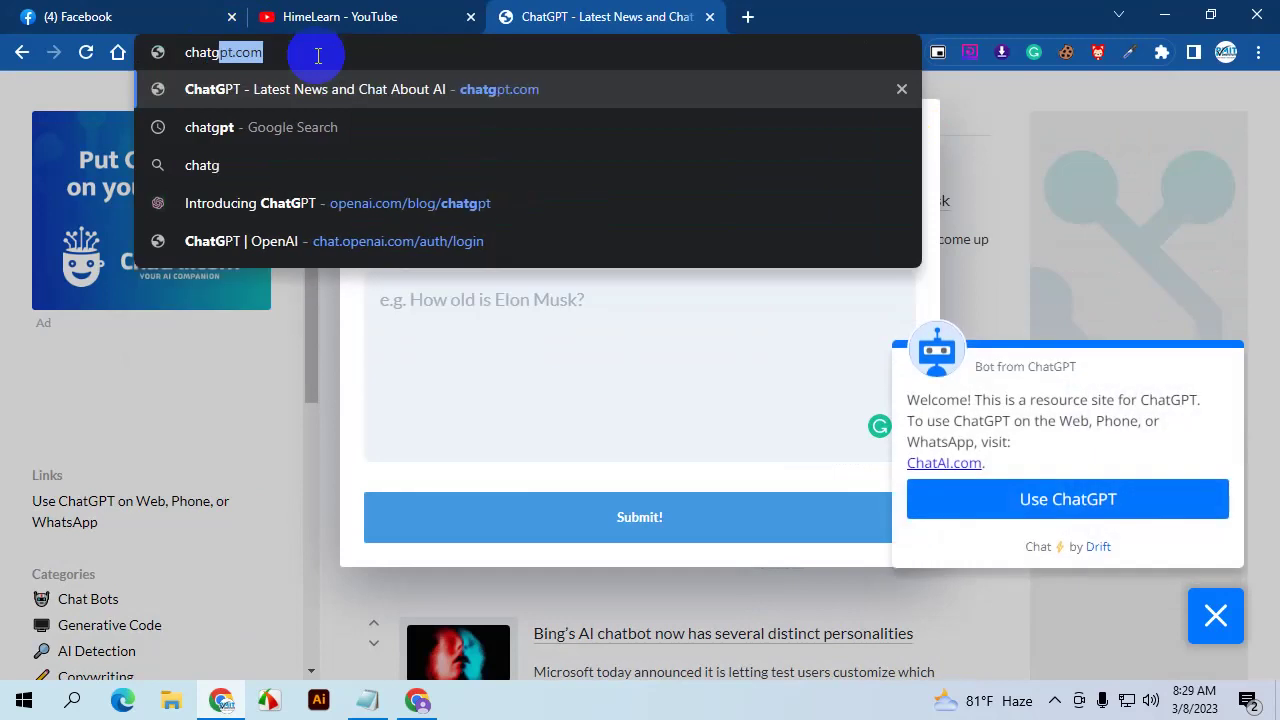
{"action": "type", "text": "pt"}
{"action": "key", "text": "Delete"}
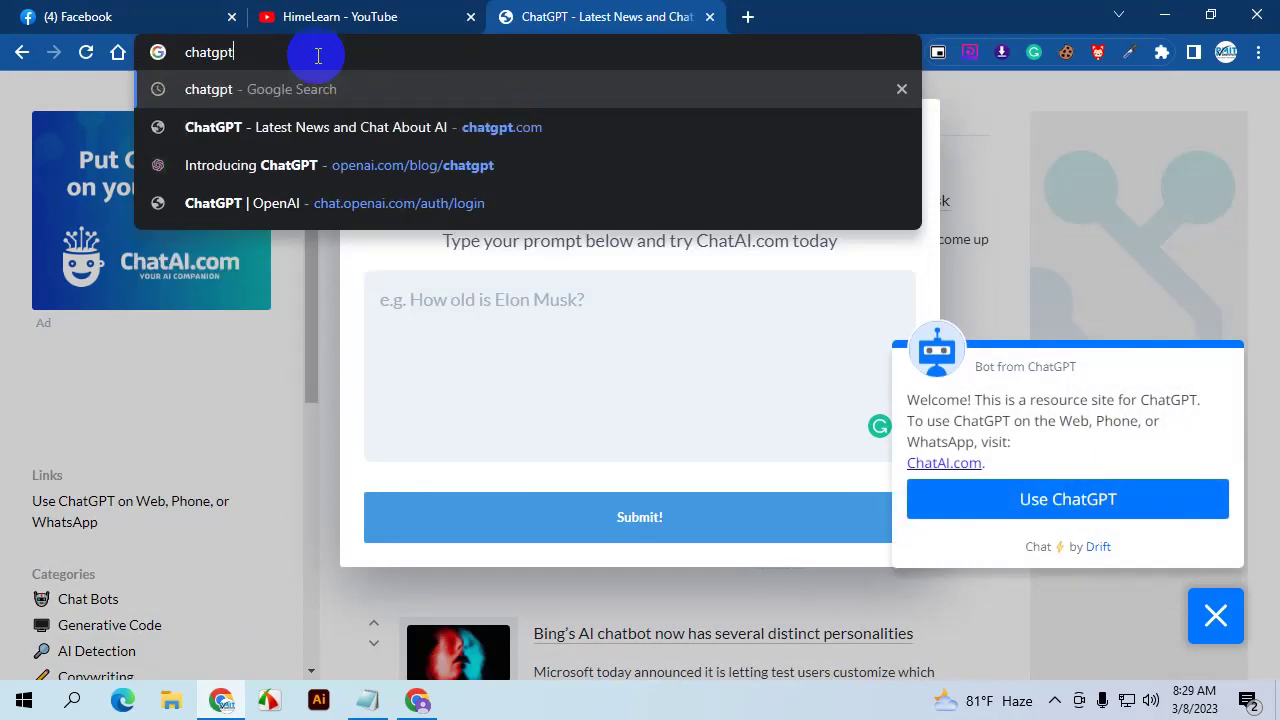
{"action": "key", "text": "Return"}
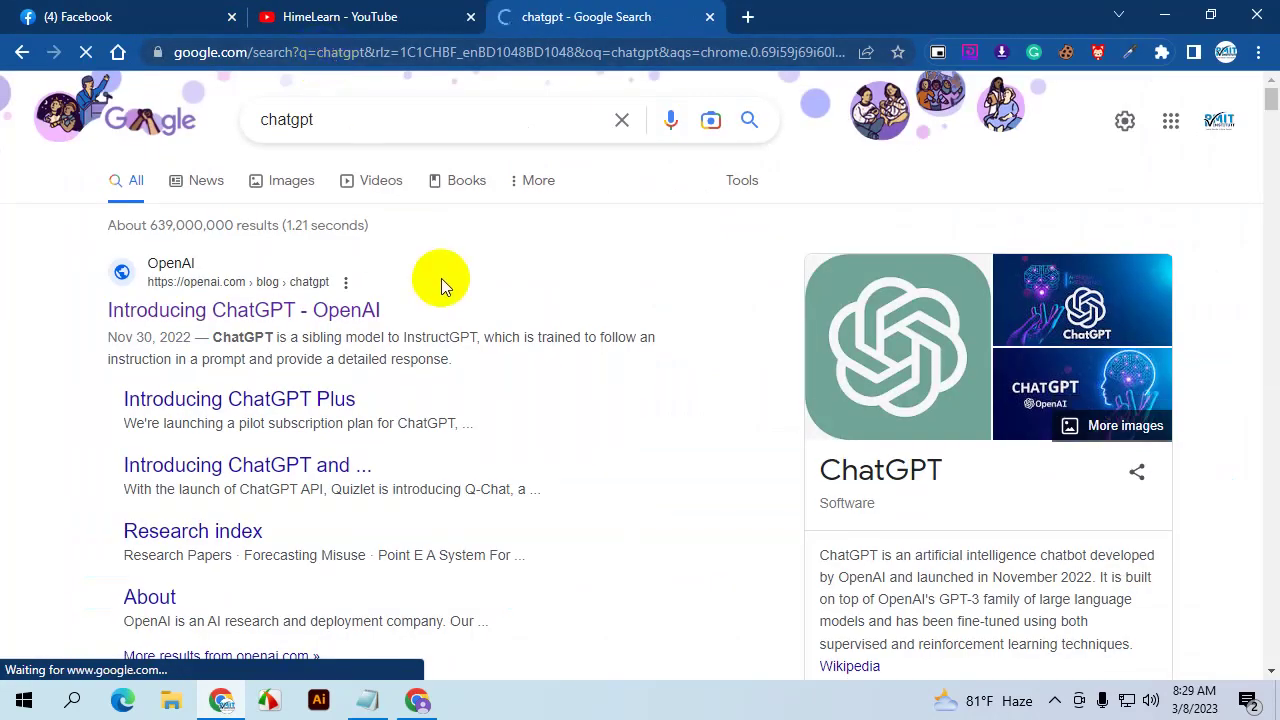
Open the Introducing ChatGPT and OpenAI homepage results in separate new tabs and look through the remaining search results
{"action": "middle_click", "coordinate": [172, 320]}
{"action": "scroll", "coordinate": [380, 306], "scroll_direction": "down", "scroll_amount": 3}
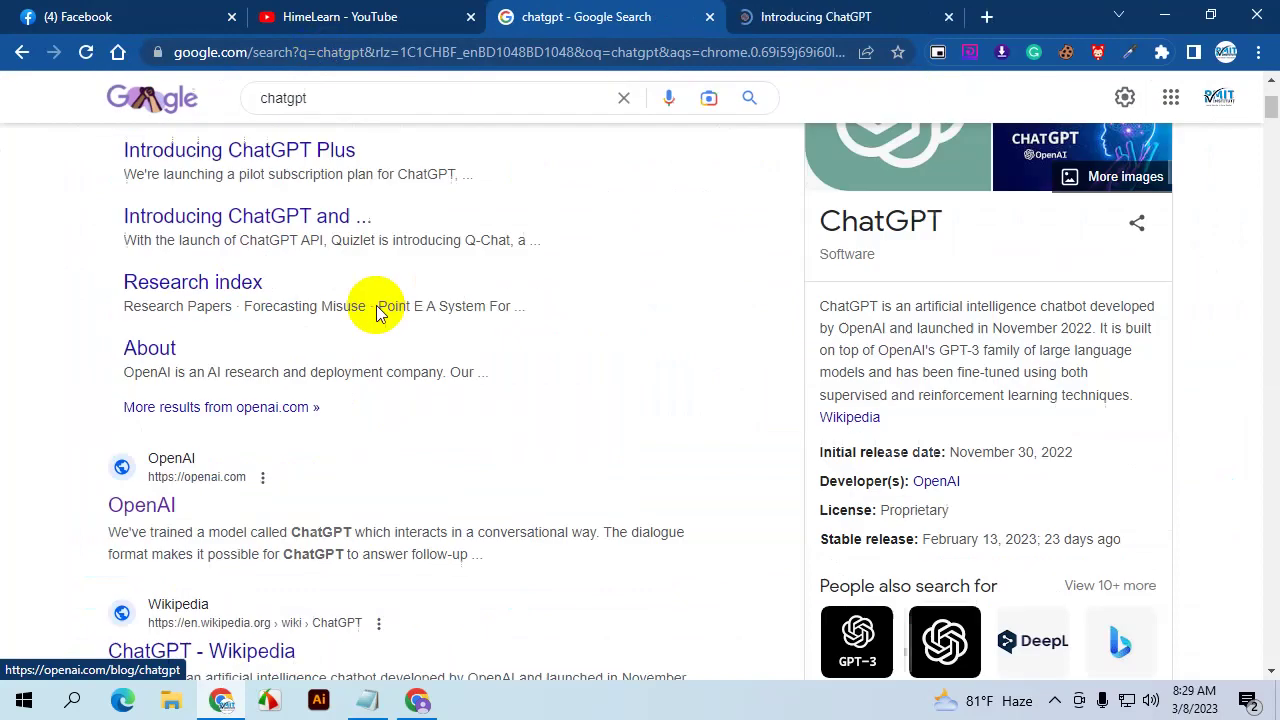
{"action": "middle_click", "coordinate": [143, 455]}
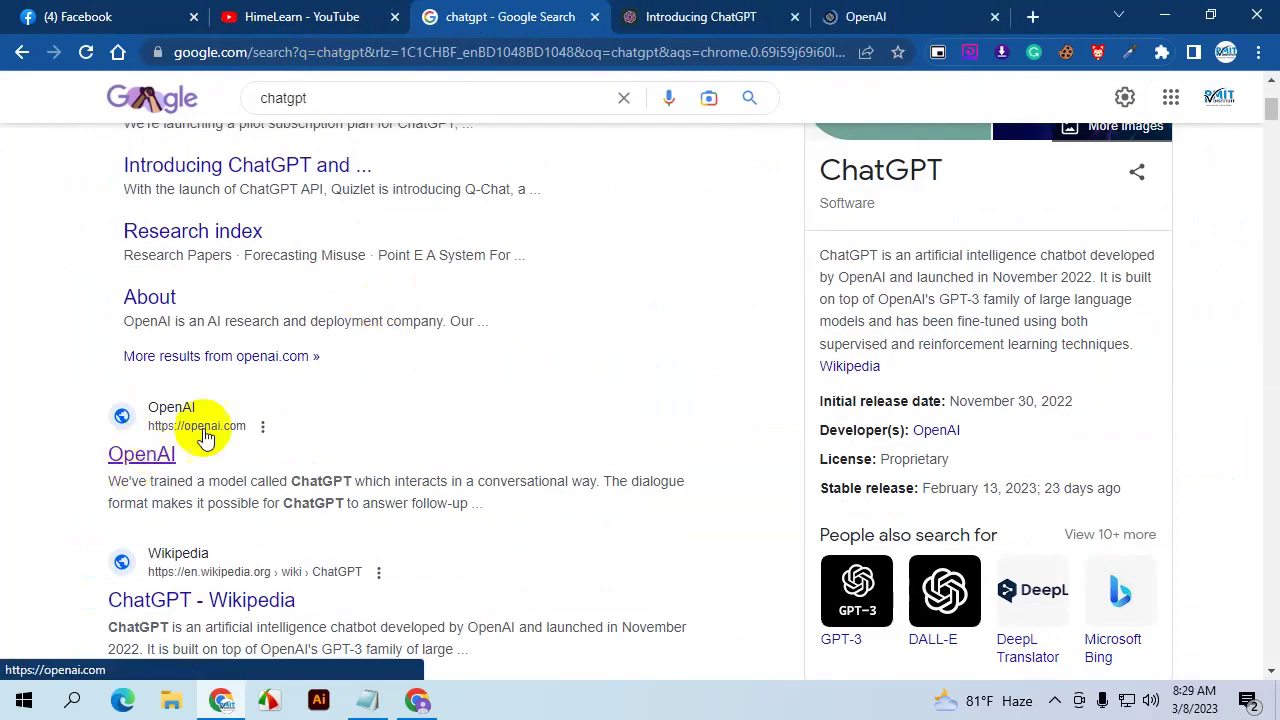
{"action": "scroll", "coordinate": [451, 391], "scroll_direction": "down", "scroll_amount": 2}
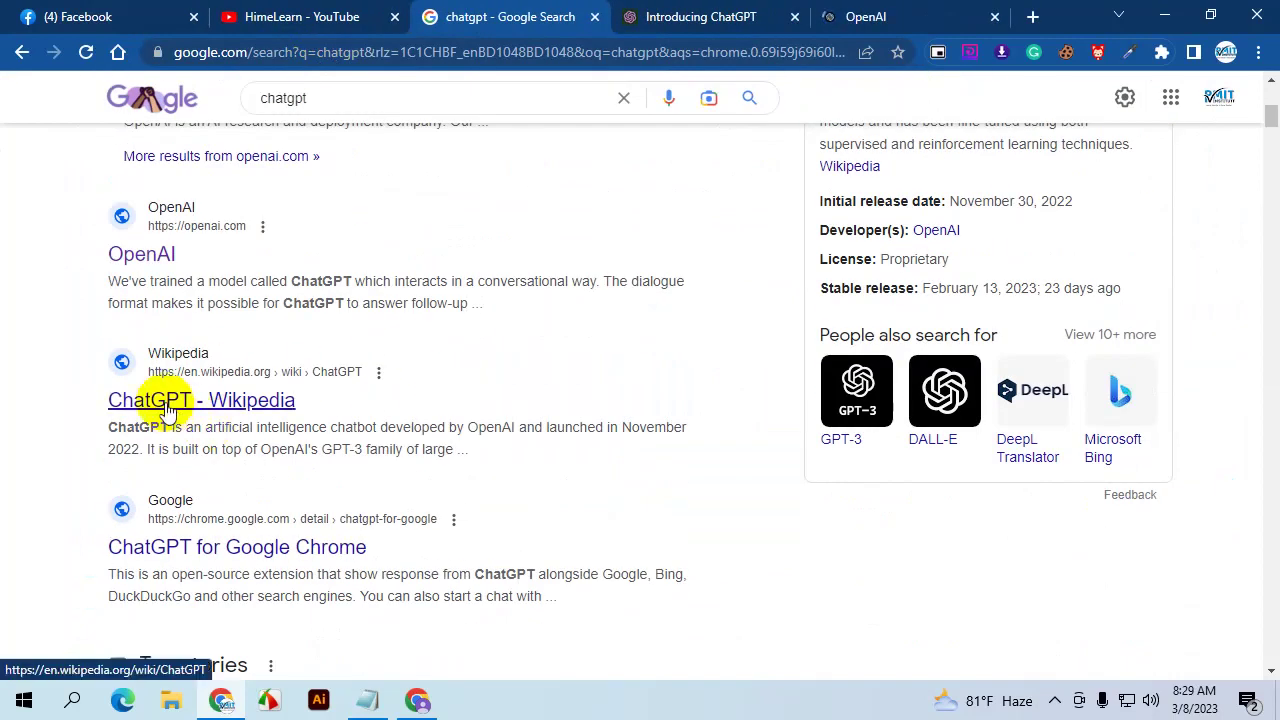
{"action": "scroll", "coordinate": [168, 412], "scroll_direction": "down", "scroll_amount": 7}
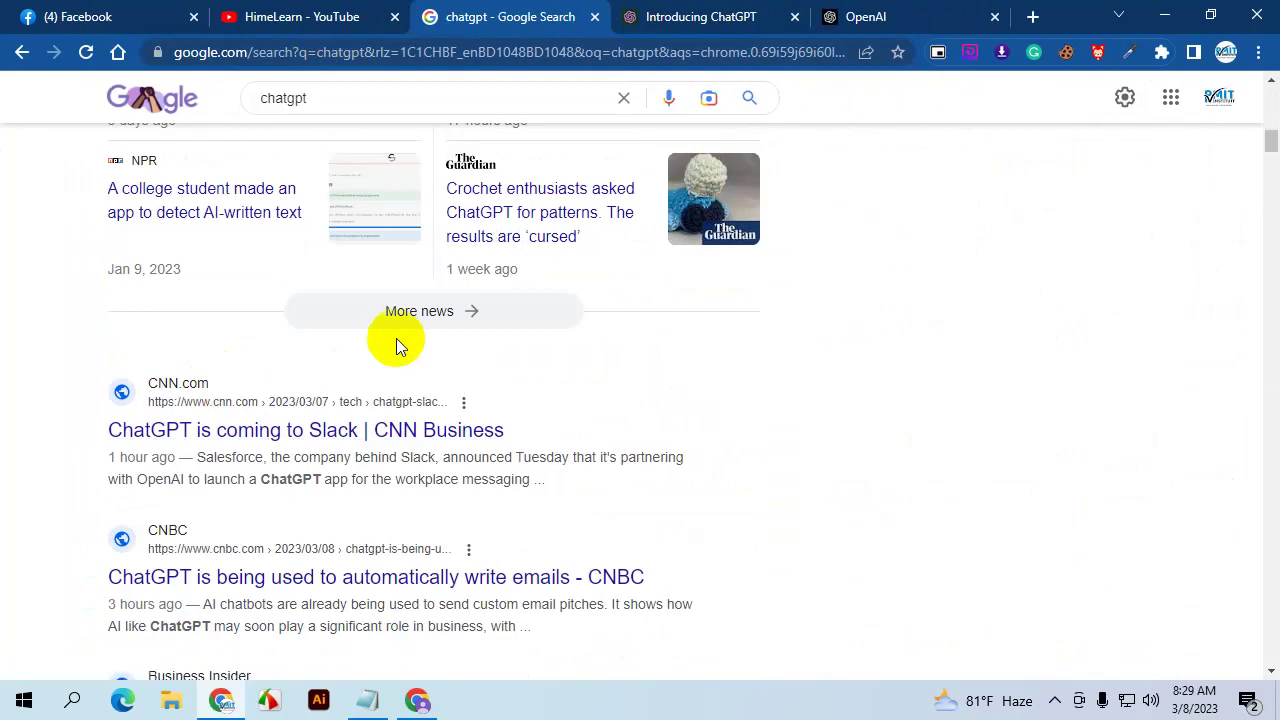
Switch to the newly opened Introducing ChatGPT tab and look through the article down to its footer links
{"action": "left_click", "coordinate": [692, 8]}
{"action": "scroll", "coordinate": [643, 176], "scroll_direction": "down", "scroll_amount": 9}
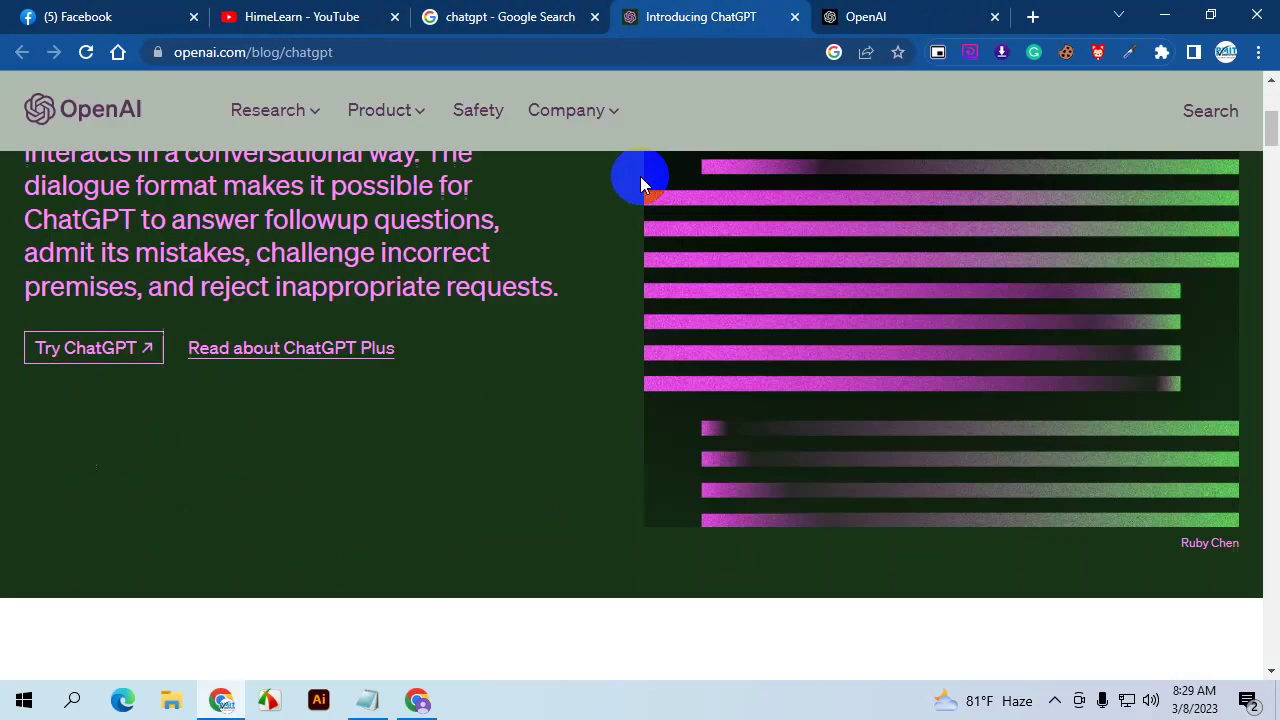
{"action": "scroll", "coordinate": [773, 214], "scroll_direction": "up", "scroll_amount": 2}
{"action": "scroll", "coordinate": [773, 214], "scroll_direction": "down", "scroll_amount": 20}
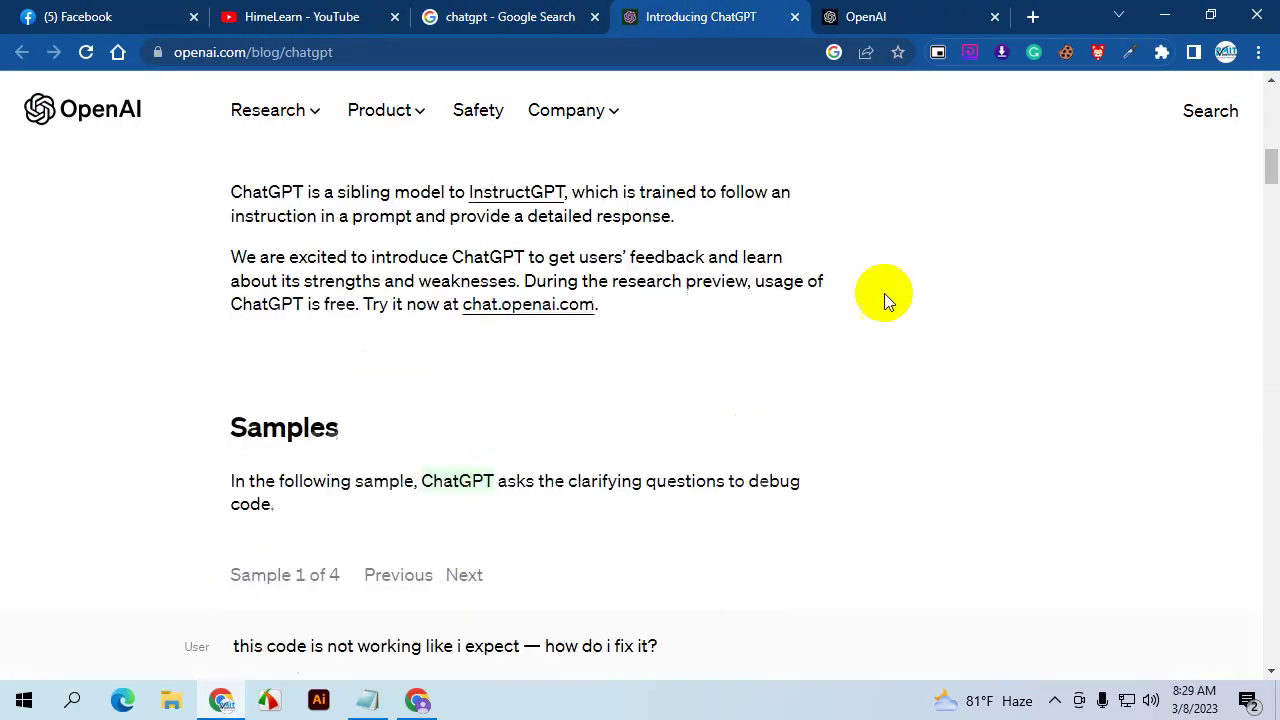
{"action": "scroll", "coordinate": [398, 338], "scroll_direction": "down", "scroll_amount": 20}
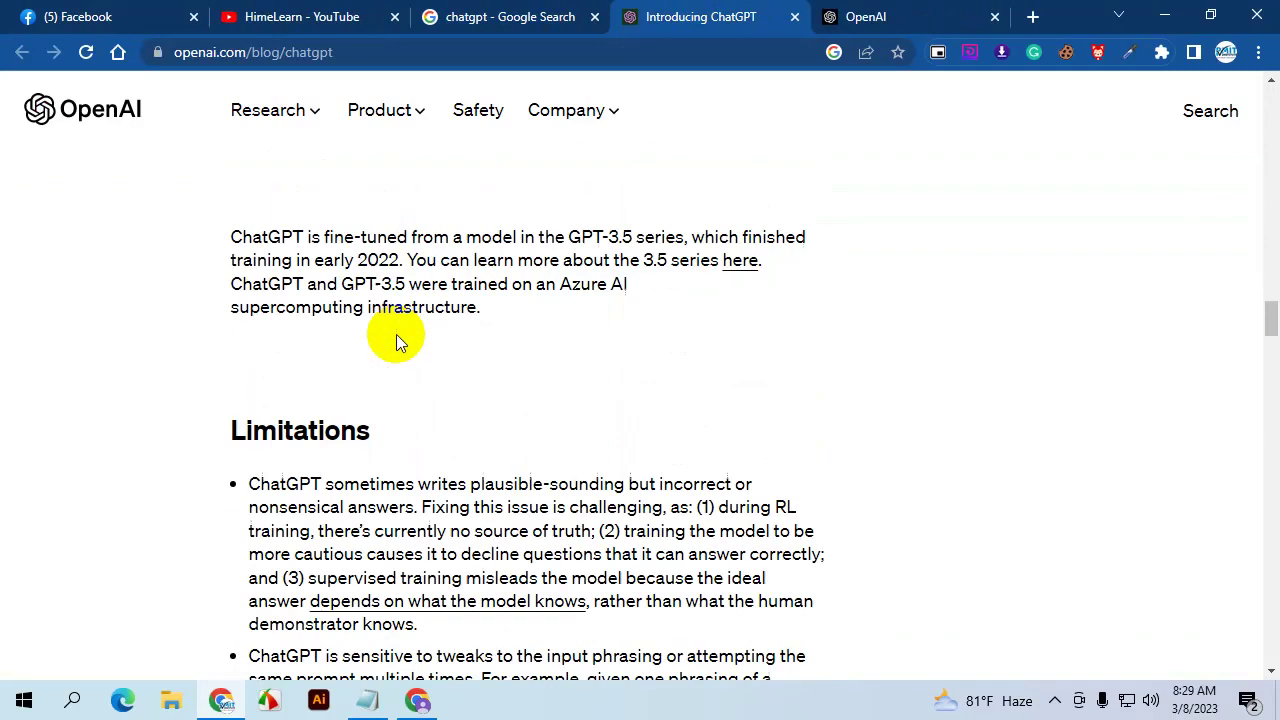
{"action": "scroll", "coordinate": [411, 366], "scroll_direction": "down", "scroll_amount": 15}
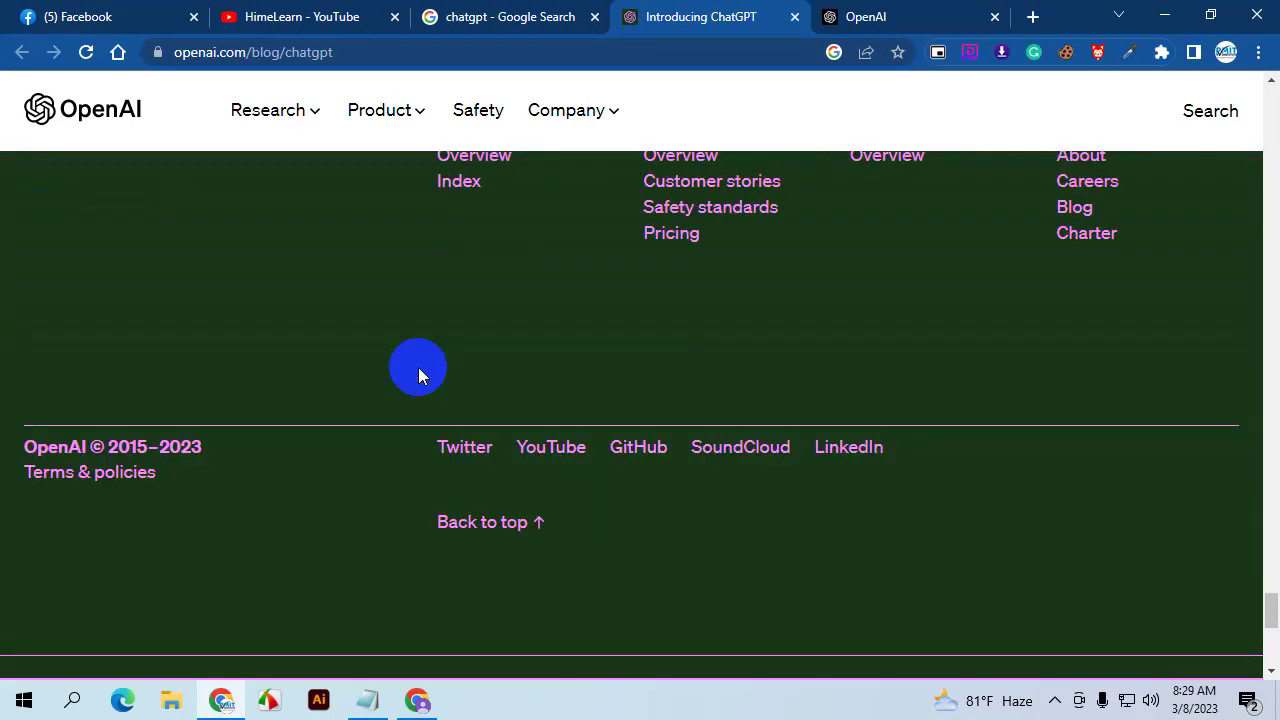
Switch to the OpenAI homepage tab and check the Company, Product and Research options for a way into ChatGPT
{"action": "left_click", "coordinate": [856, 16]}
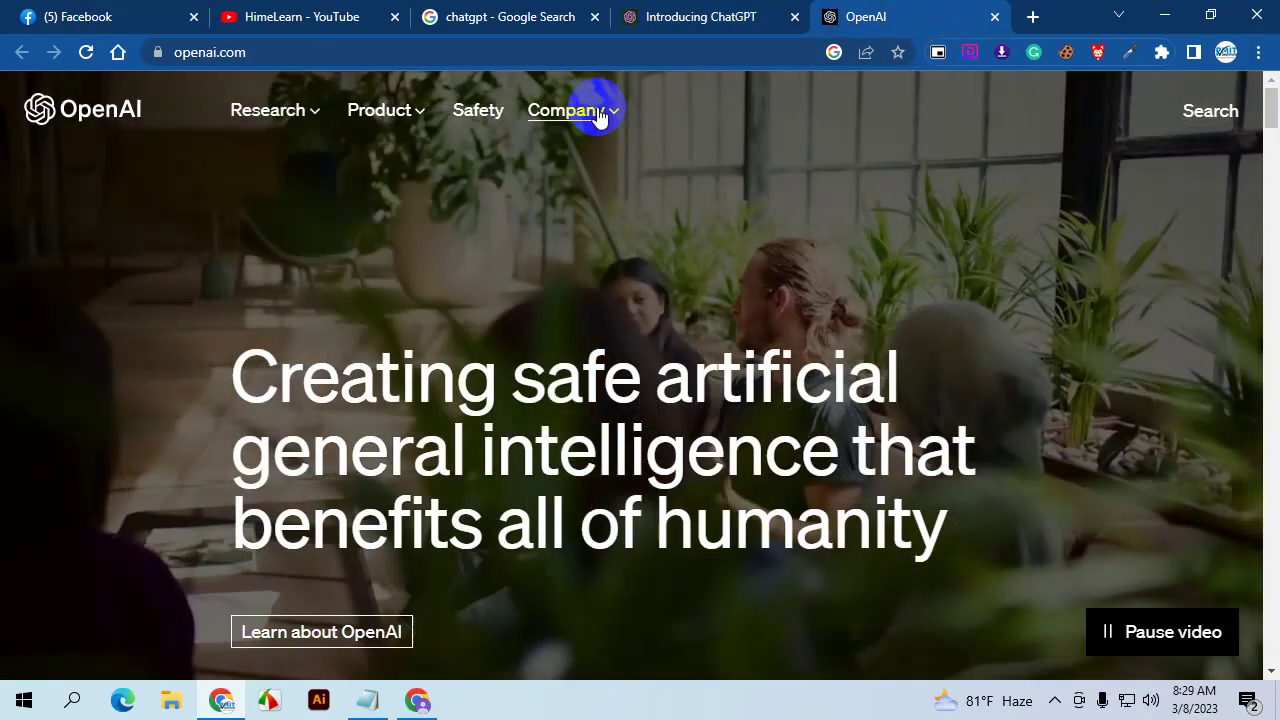
{"action": "left_click", "coordinate": [596, 112]}
{"action": "left_click", "coordinate": [412, 112]}
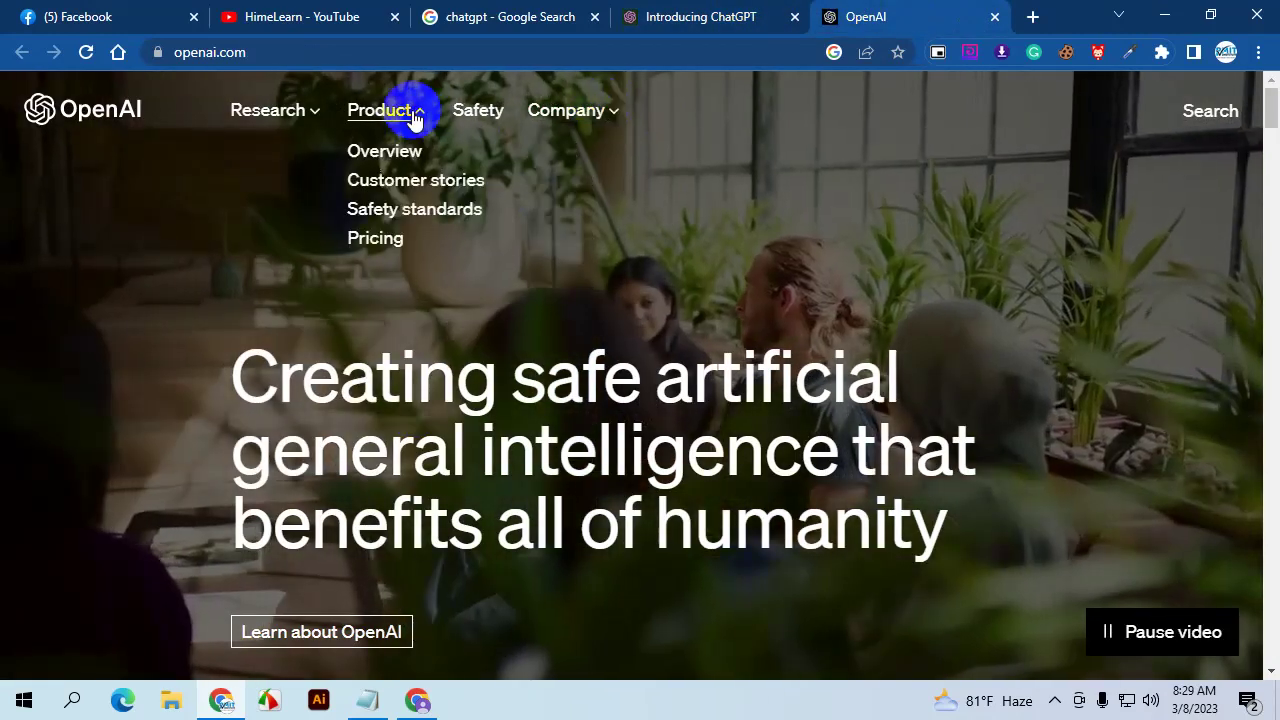
{"action": "left_click", "coordinate": [283, 112]}
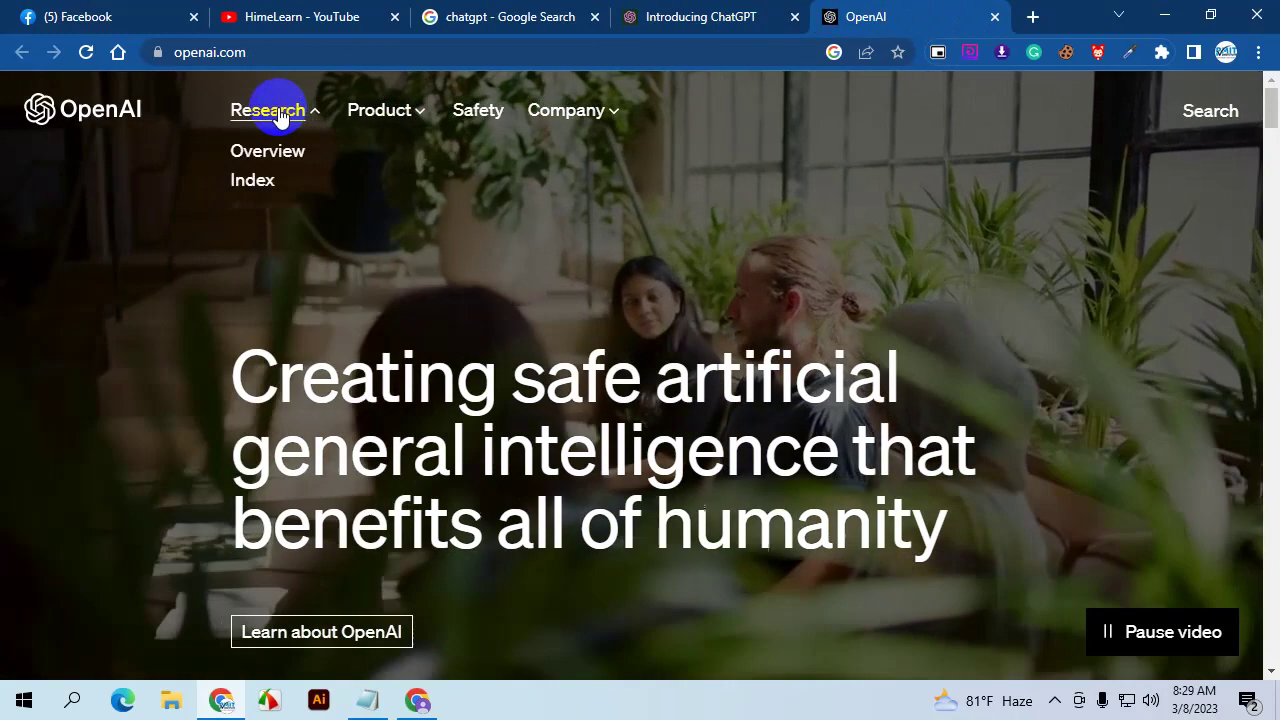
Look through the OpenAI homepage sections for a way into ChatGPT and return to the Introducing ChatGPT page
{"action": "scroll", "coordinate": [890, 290], "scroll_direction": "down", "scroll_amount": 2}
{"action": "scroll", "coordinate": [890, 290], "scroll_direction": "down", "scroll_amount": 3}
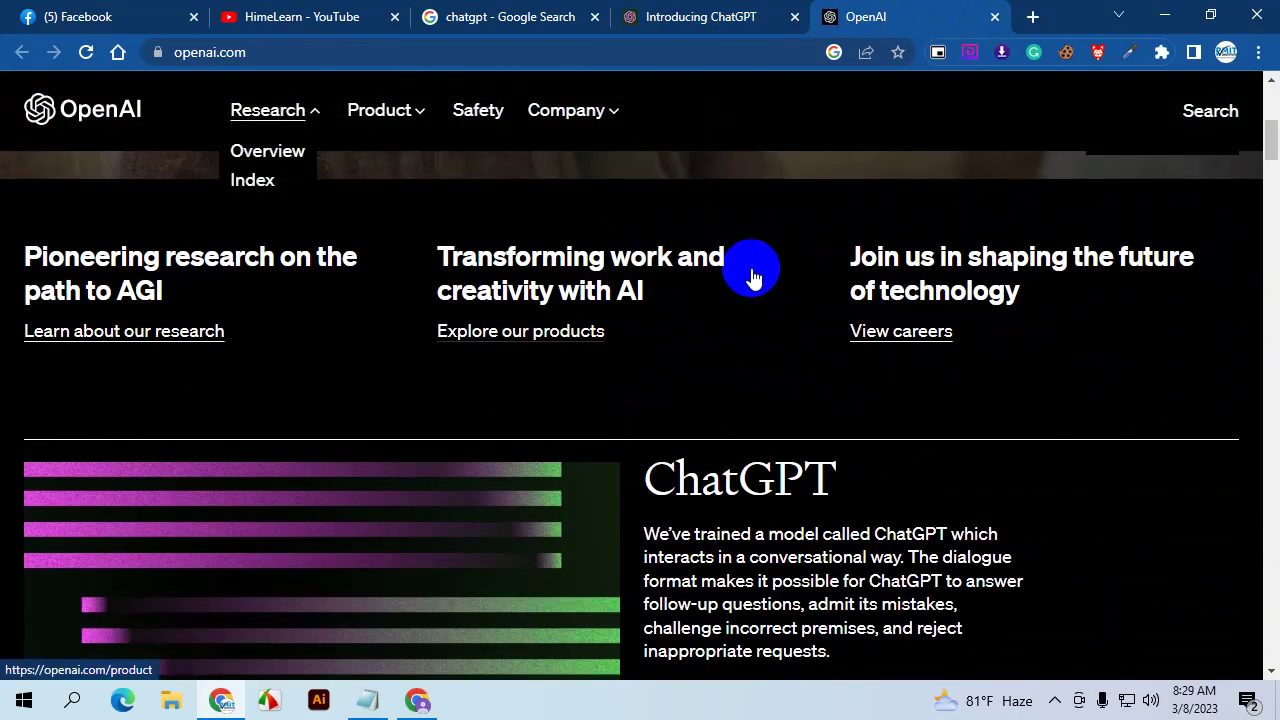
{"action": "scroll", "coordinate": [749, 271], "scroll_direction": "down", "scroll_amount": 3}
{"action": "left_click", "coordinate": [740, 18]}
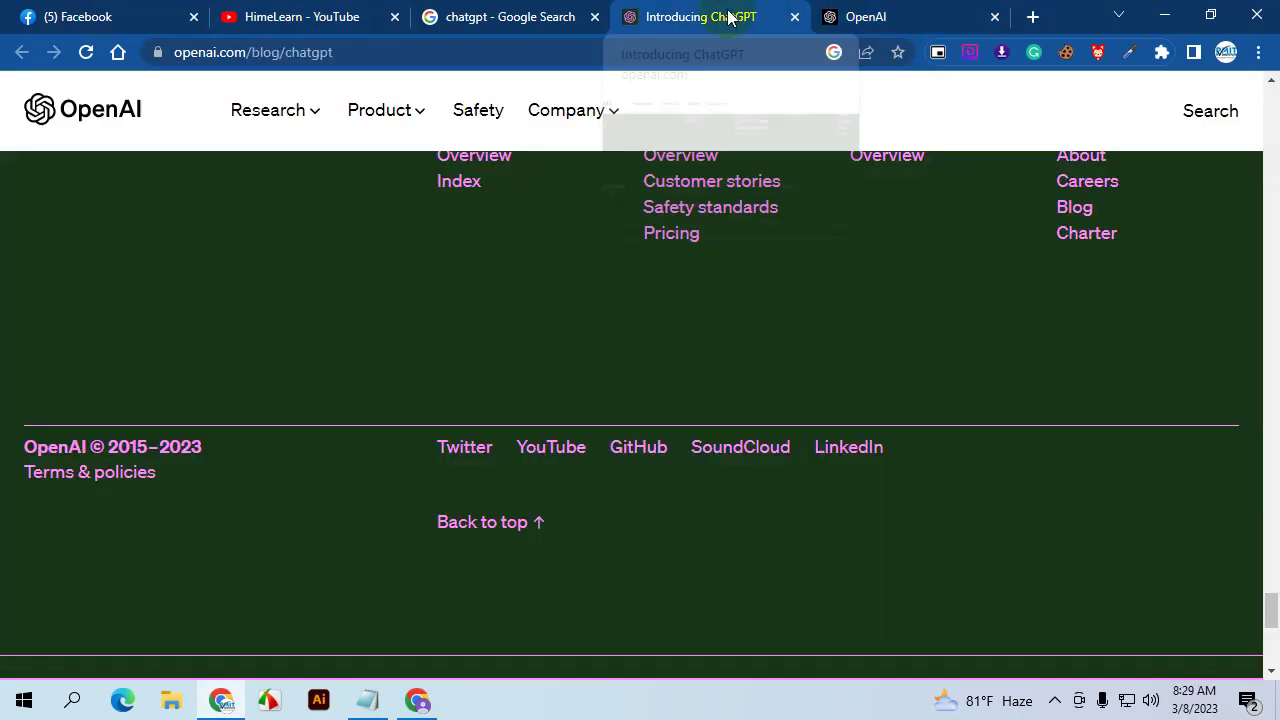
Return to the chatgpt search results and open the developer link OpenAI from the ChatGPT summary in a new tab
{"action": "left_click", "coordinate": [548, 22]}
{"action": "scroll", "coordinate": [394, 100], "scroll_direction": "up", "scroll_amount": 10}
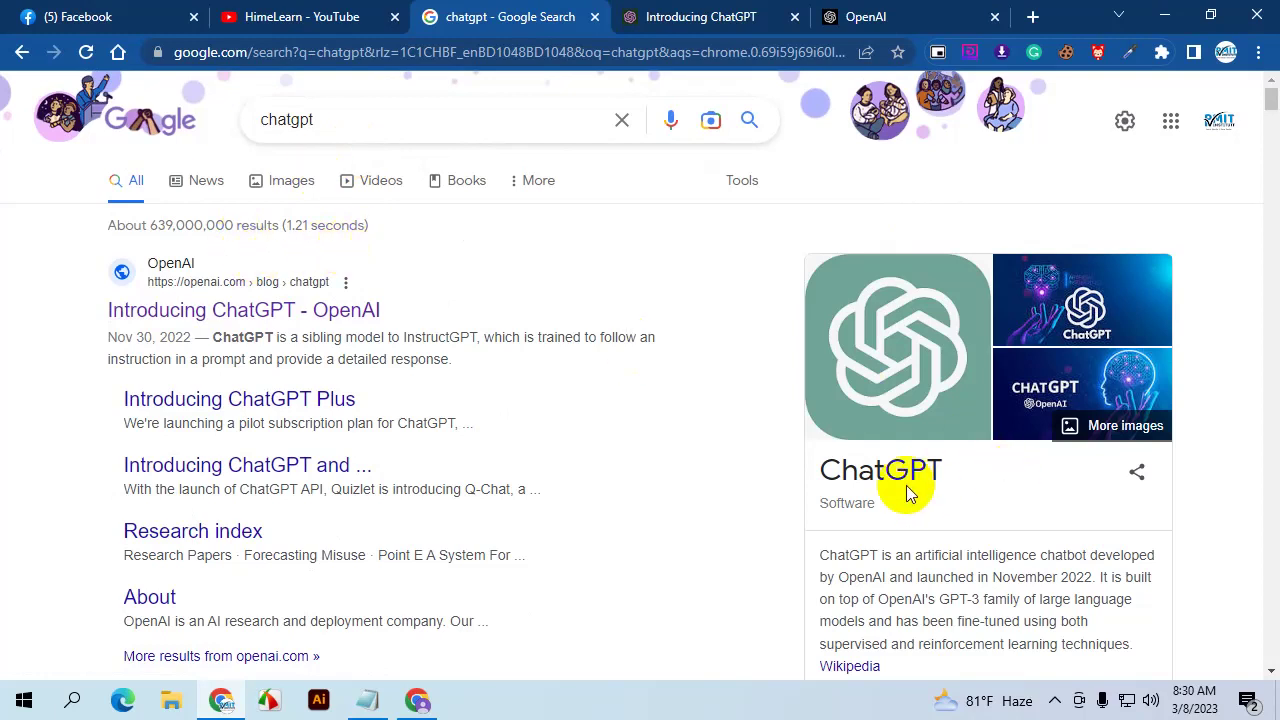
{"action": "scroll", "coordinate": [904, 470], "scroll_direction": "down", "scroll_amount": 2}
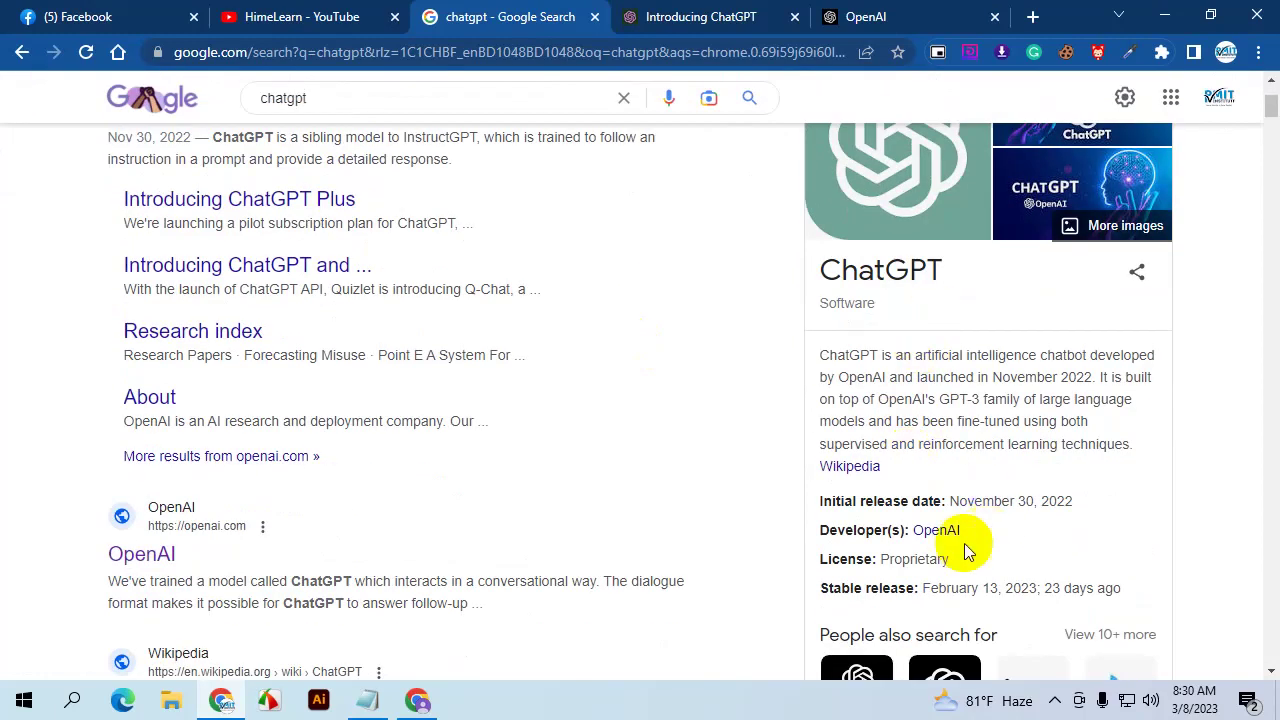
{"action": "left_click", "coordinate": [930, 531], "text": "ctrl"}
{"action": "scroll", "coordinate": [975, 505], "scroll_direction": "down", "scroll_amount": 2}
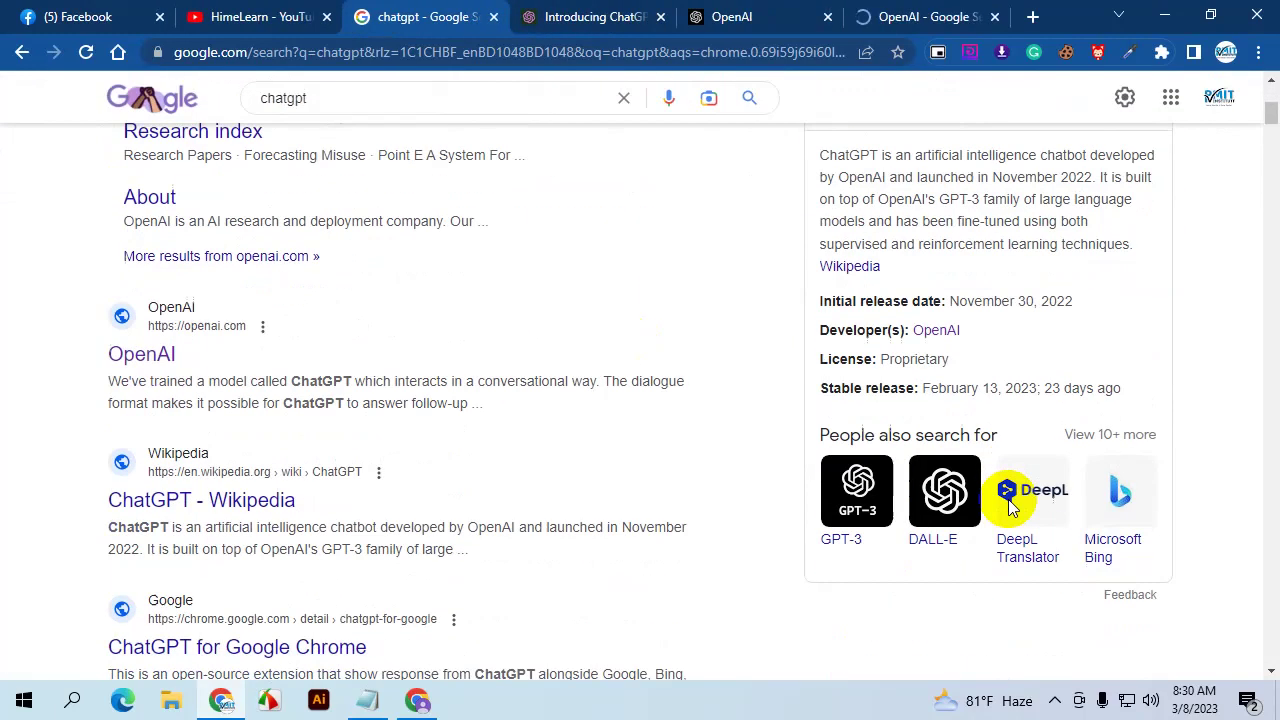
{"action": "scroll", "coordinate": [1085, 525], "scroll_direction": "up", "scroll_amount": 4}
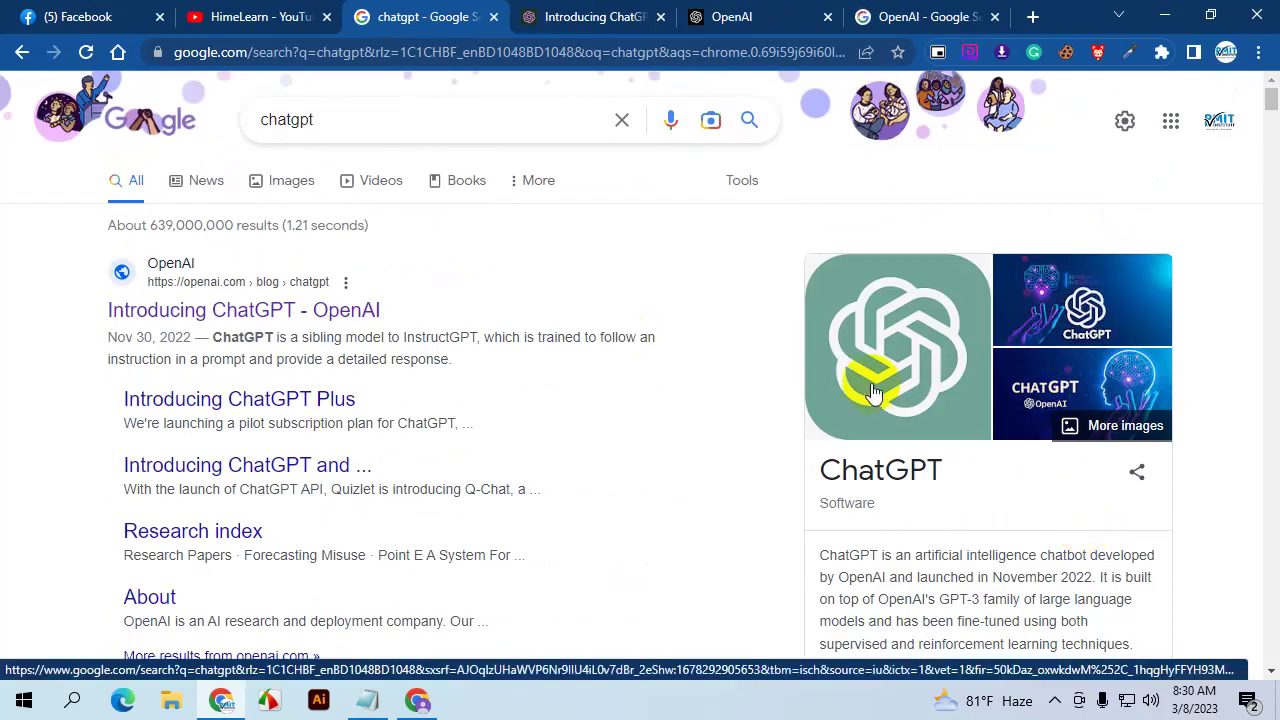
From the new OpenAI search results, visit the OpenAI homepage and look through its Learn about OpenAI page
{"action": "left_click", "coordinate": [940, 16]}
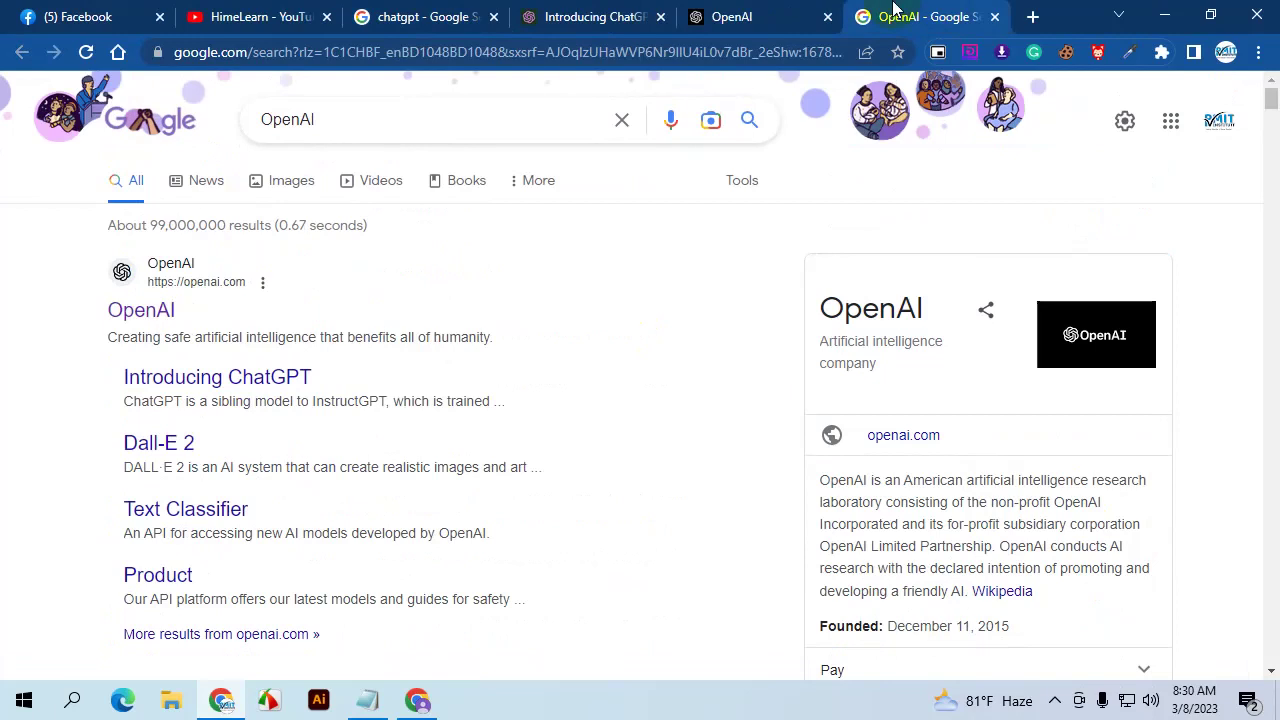
{"action": "left_click", "coordinate": [138, 312]}
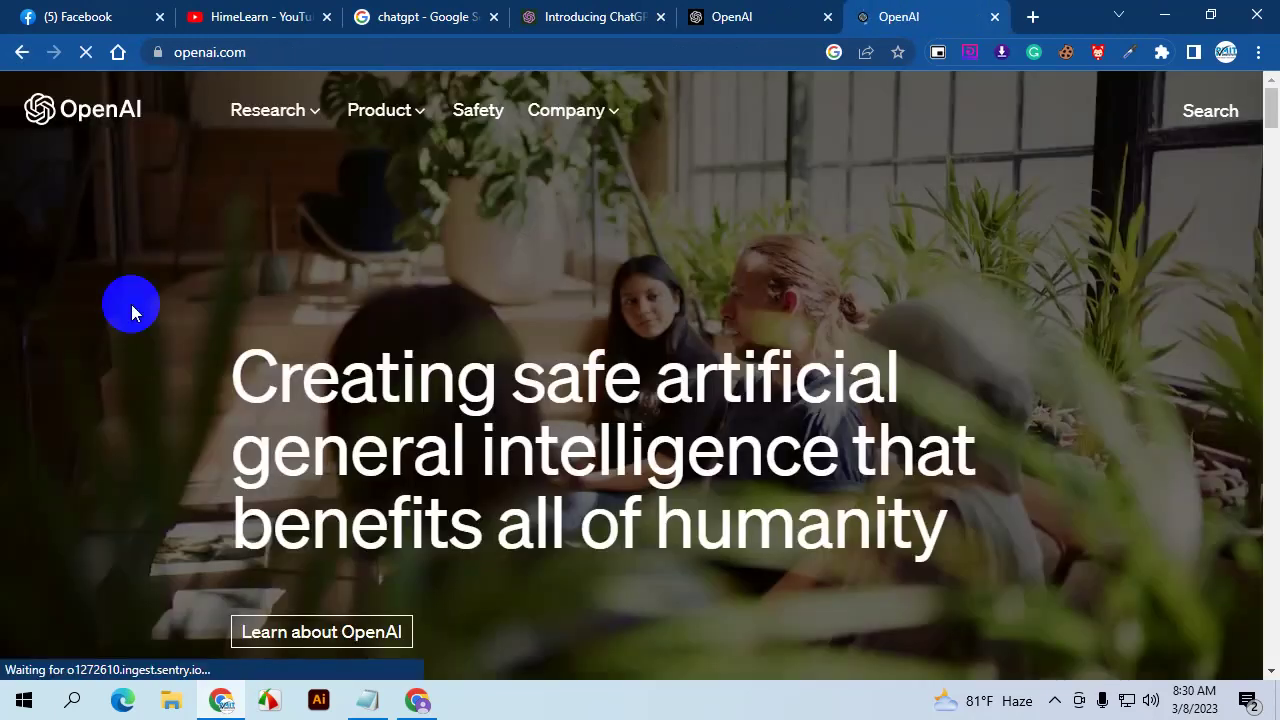
{"action": "scroll", "coordinate": [271, 357], "scroll_direction": "down", "scroll_amount": 2}
{"action": "left_click", "coordinate": [354, 429]}
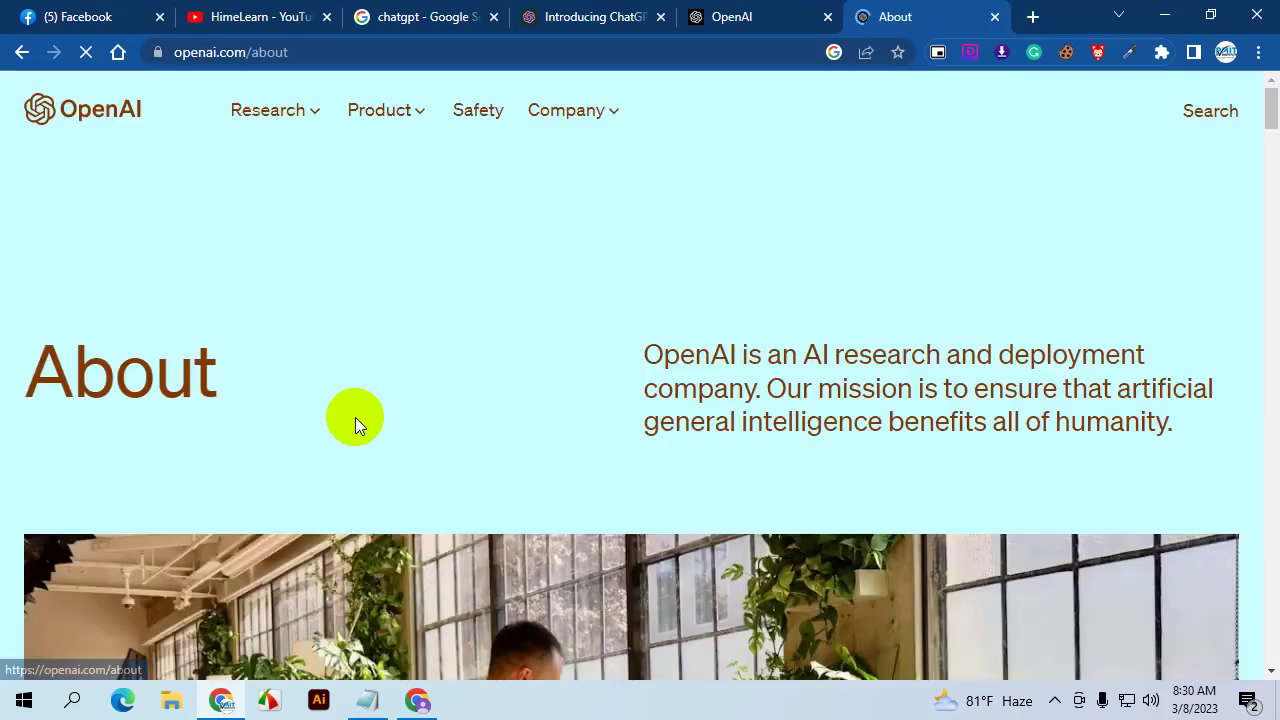
{"action": "scroll", "coordinate": [312, 382], "scroll_direction": "down", "scroll_amount": 8}
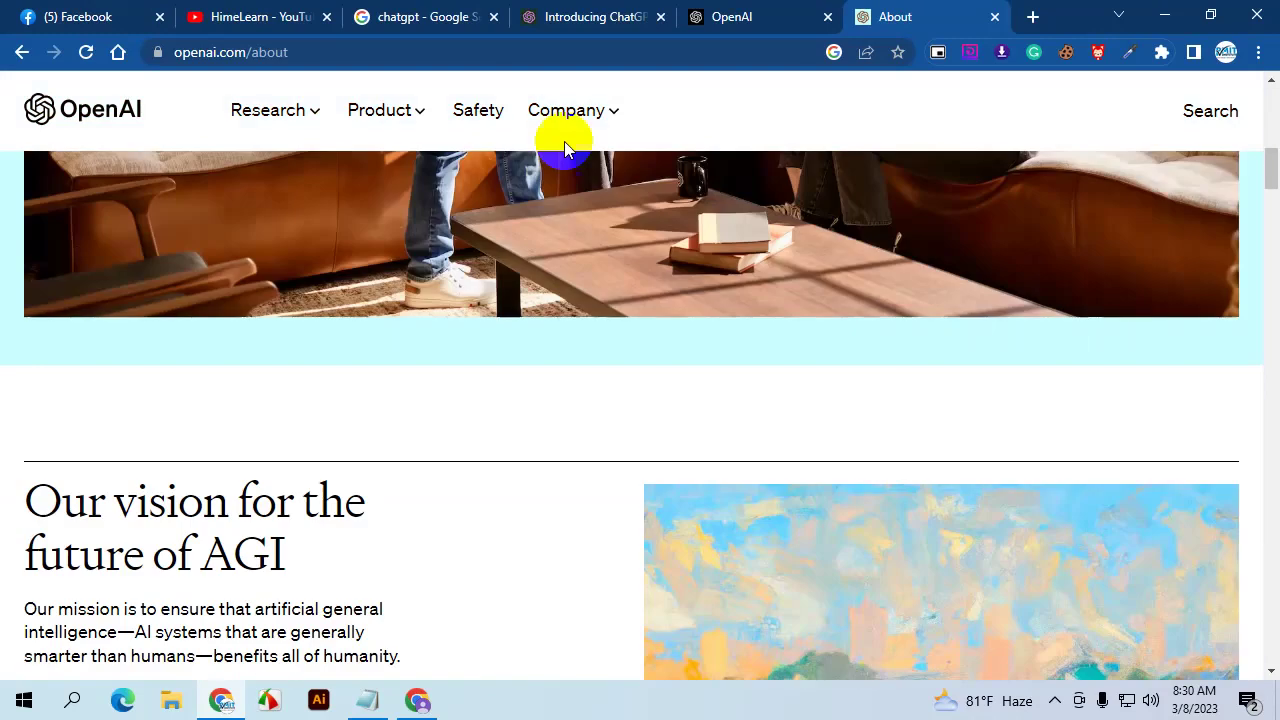
{"action": "scroll", "coordinate": [571, 143], "scroll_direction": "down", "scroll_amount": 5}
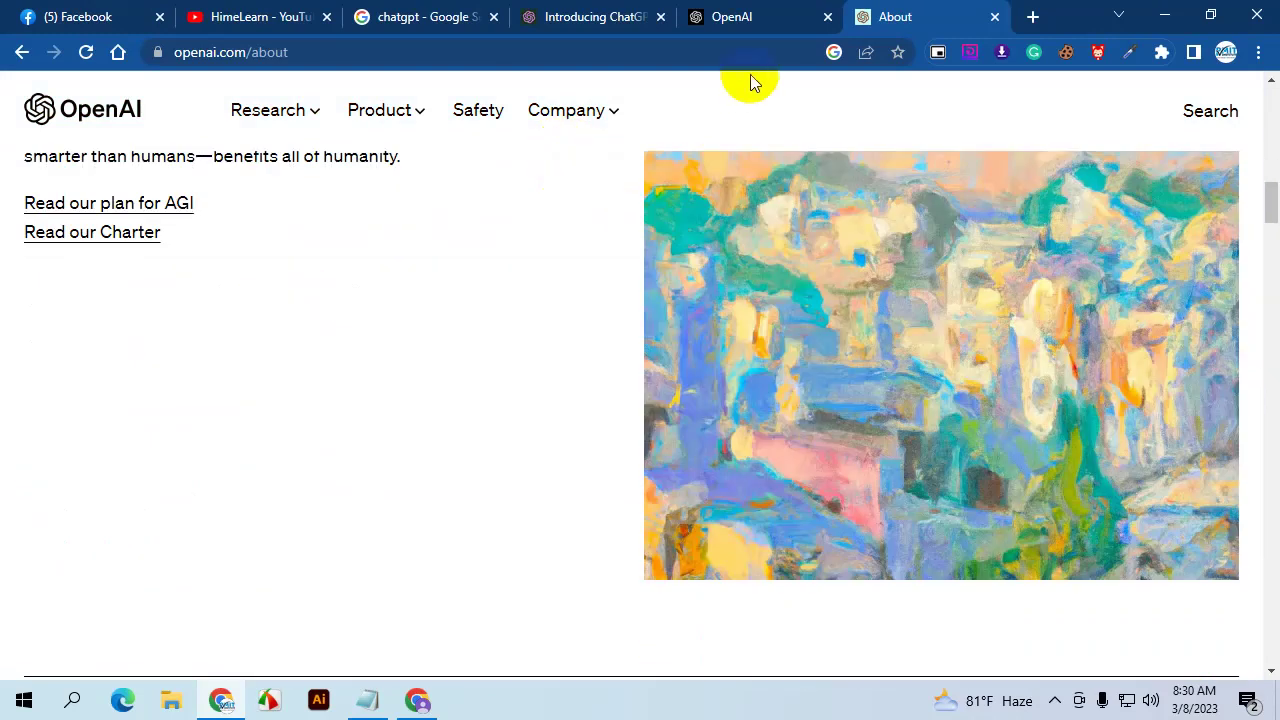
Try to reach a ChatGPT login by loading chatgpt.com/login in a new tab
{"action": "left_click", "coordinate": [1030, 19]}
{"action": "type", "text": "chatgpt"}
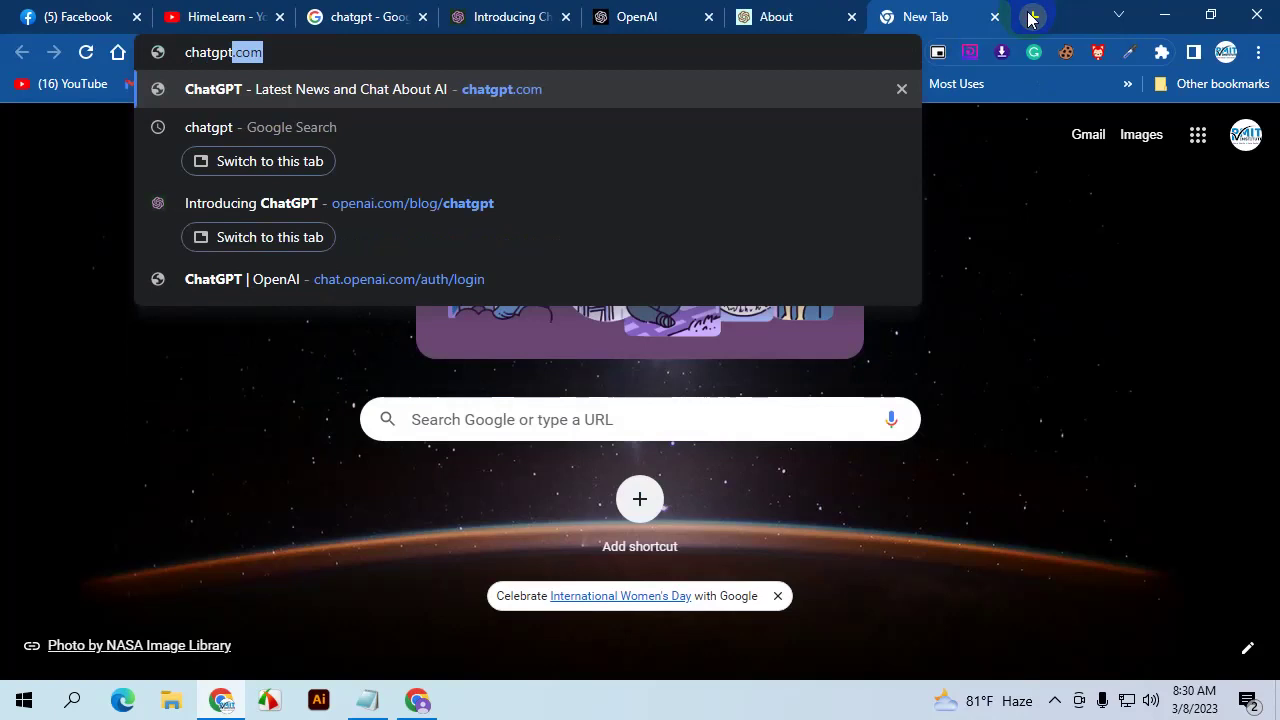
{"action": "type", "text": "."}
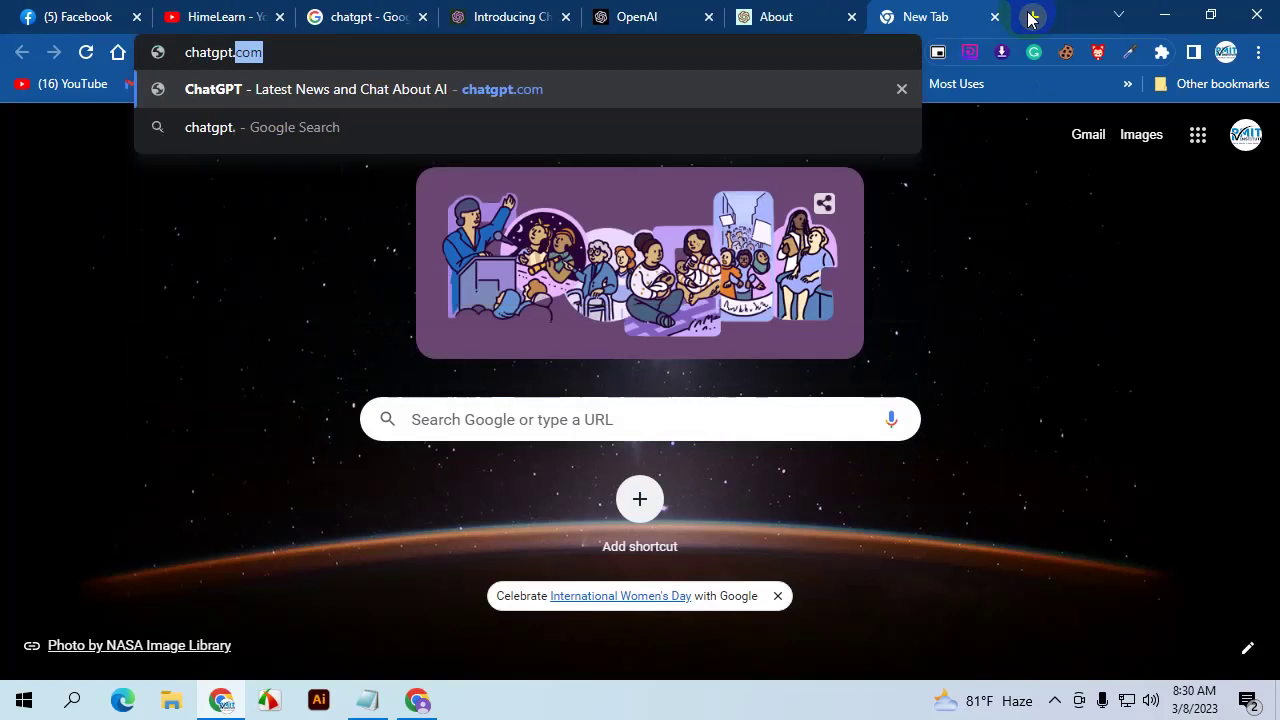
{"action": "type", "text": "com/login"}
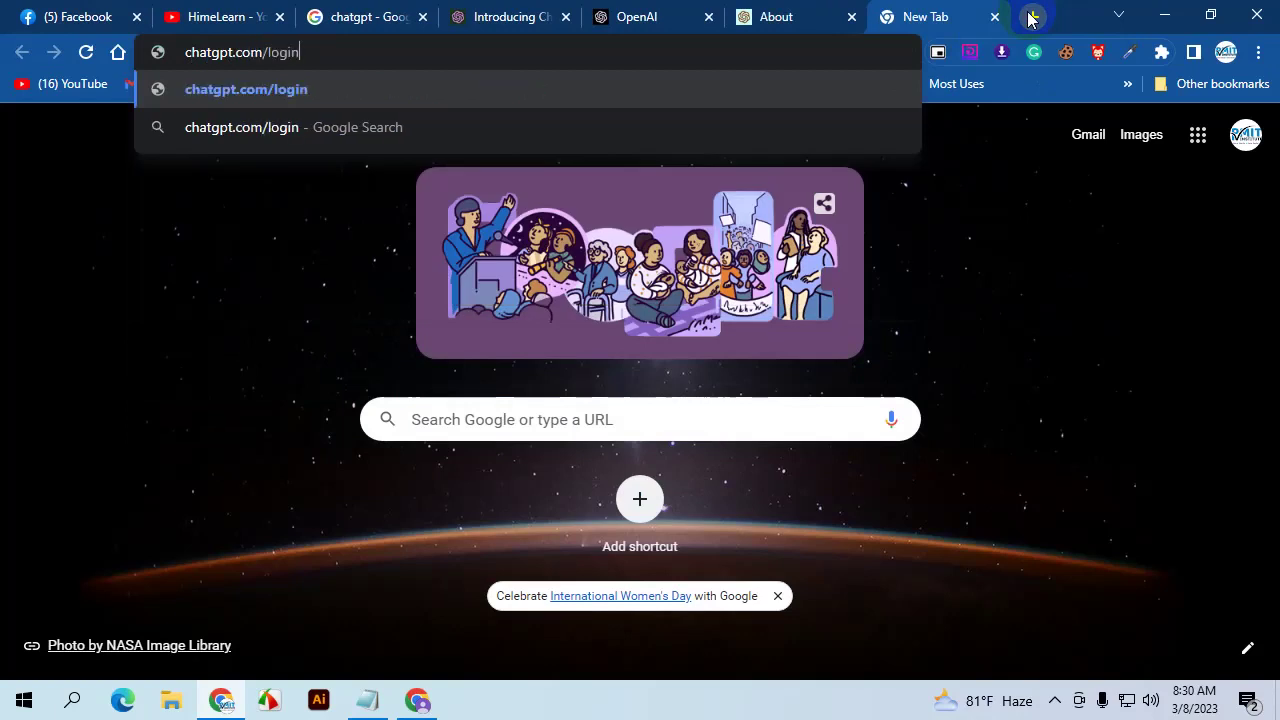
{"action": "key", "text": "Return"}
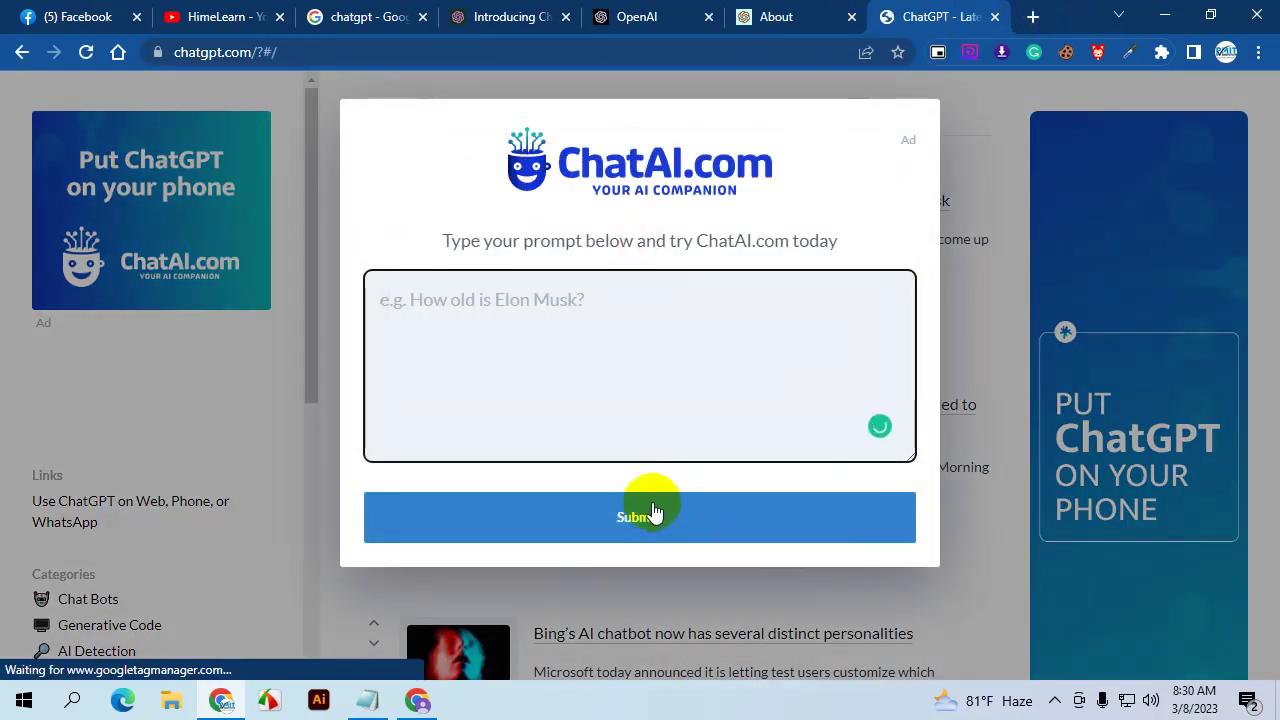
Submit the empty ChatAI.com prompt form and look over the site's account login page
{"action": "left_click", "coordinate": [543, 323]}
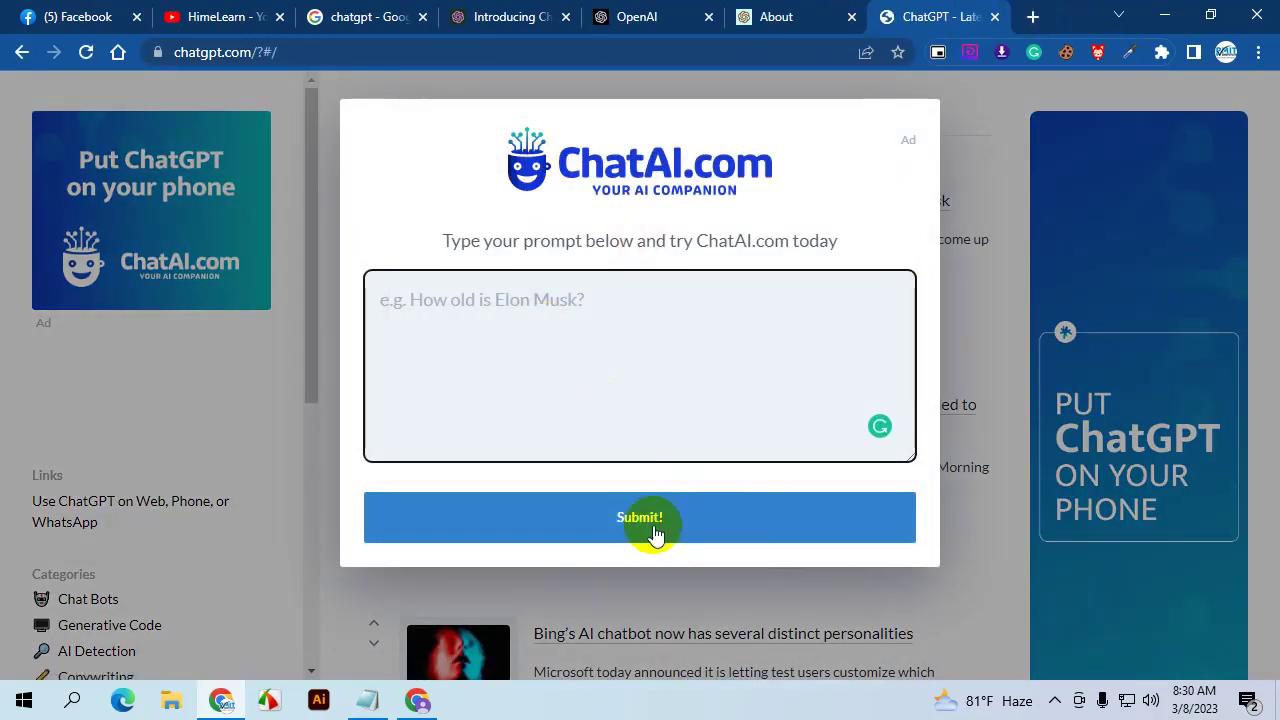
{"action": "left_click", "coordinate": [652, 531]}
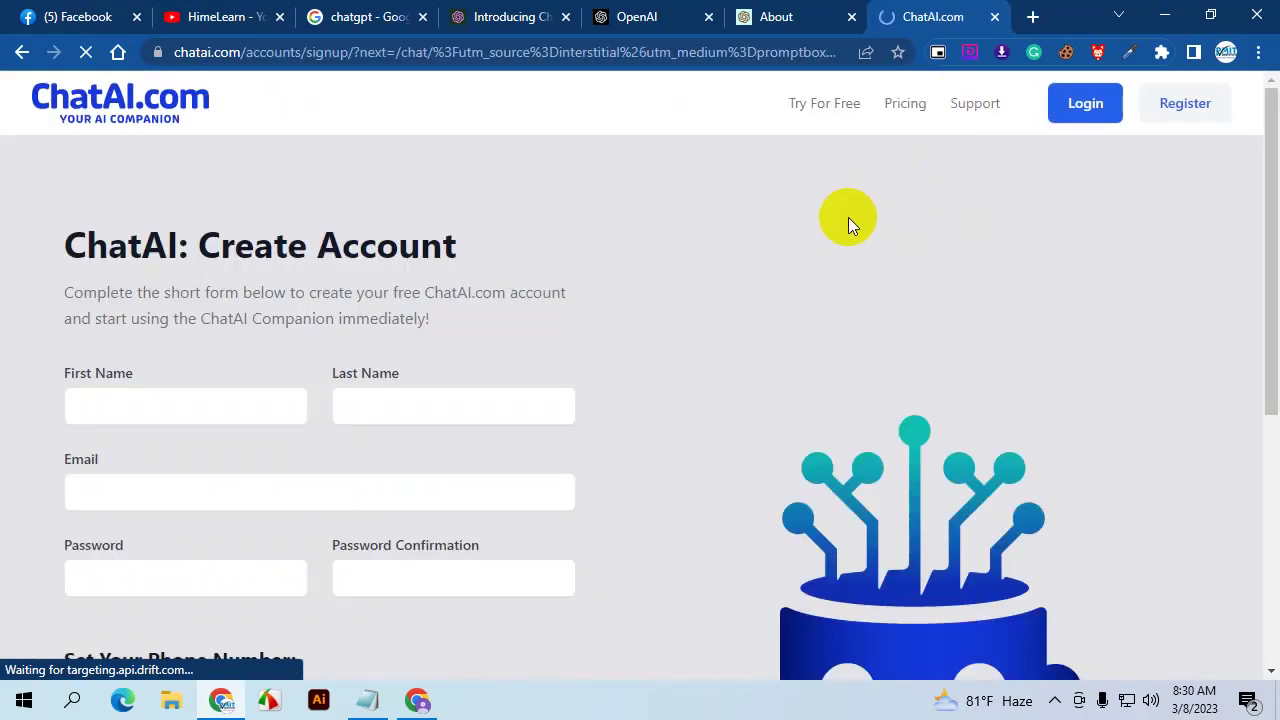
{"action": "left_click", "coordinate": [1068, 110]}
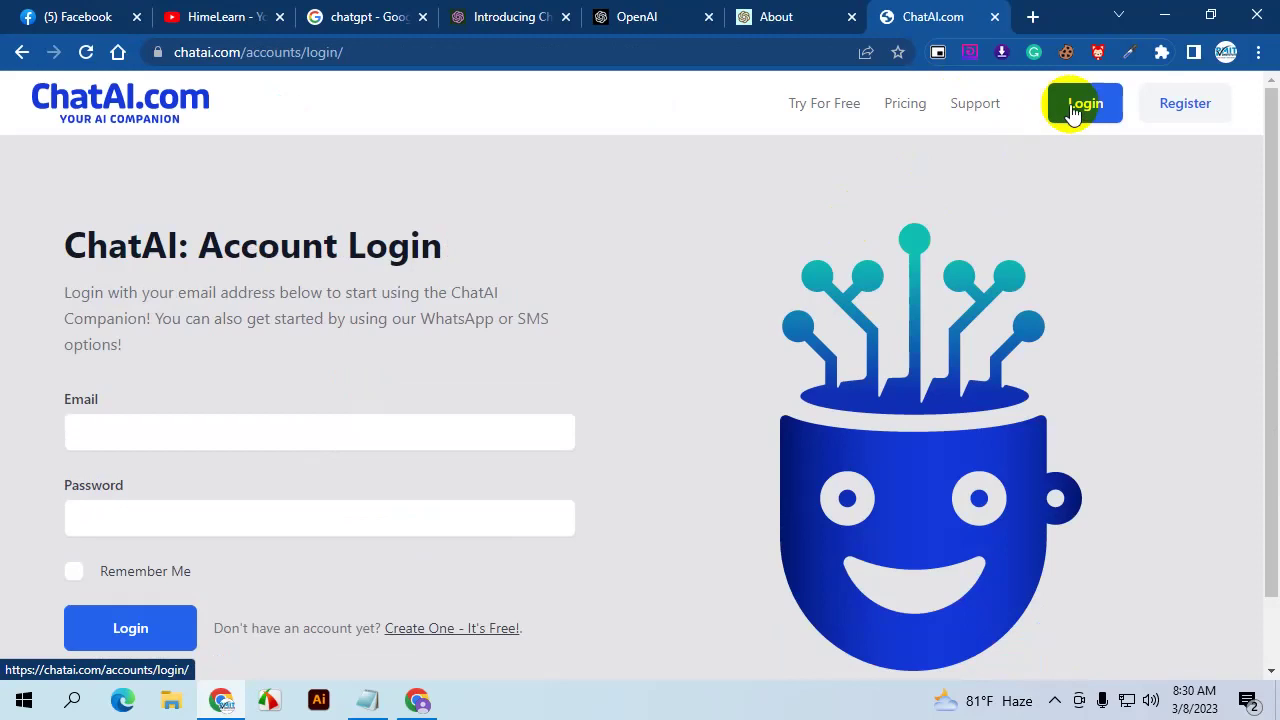
{"action": "scroll", "coordinate": [320, 497], "scroll_direction": "down", "scroll_amount": 1}
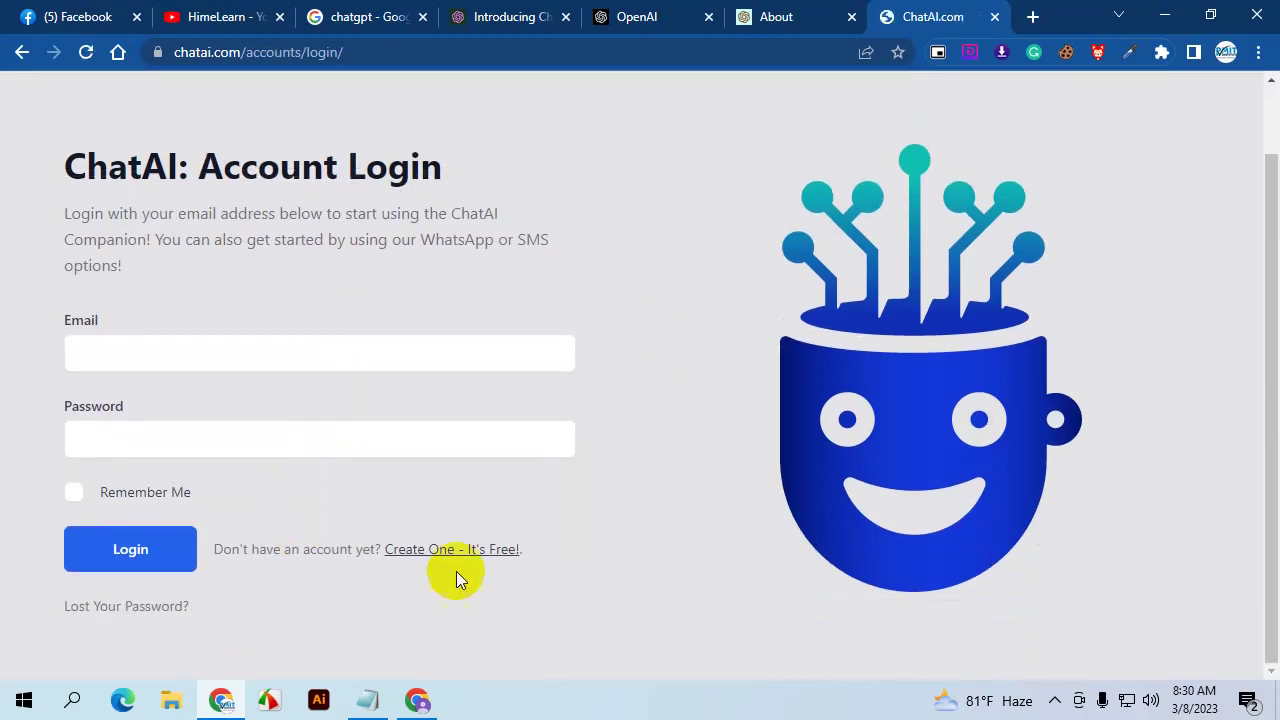
{"action": "scroll", "coordinate": [527, 452], "scroll_direction": "up", "scroll_amount": 1}
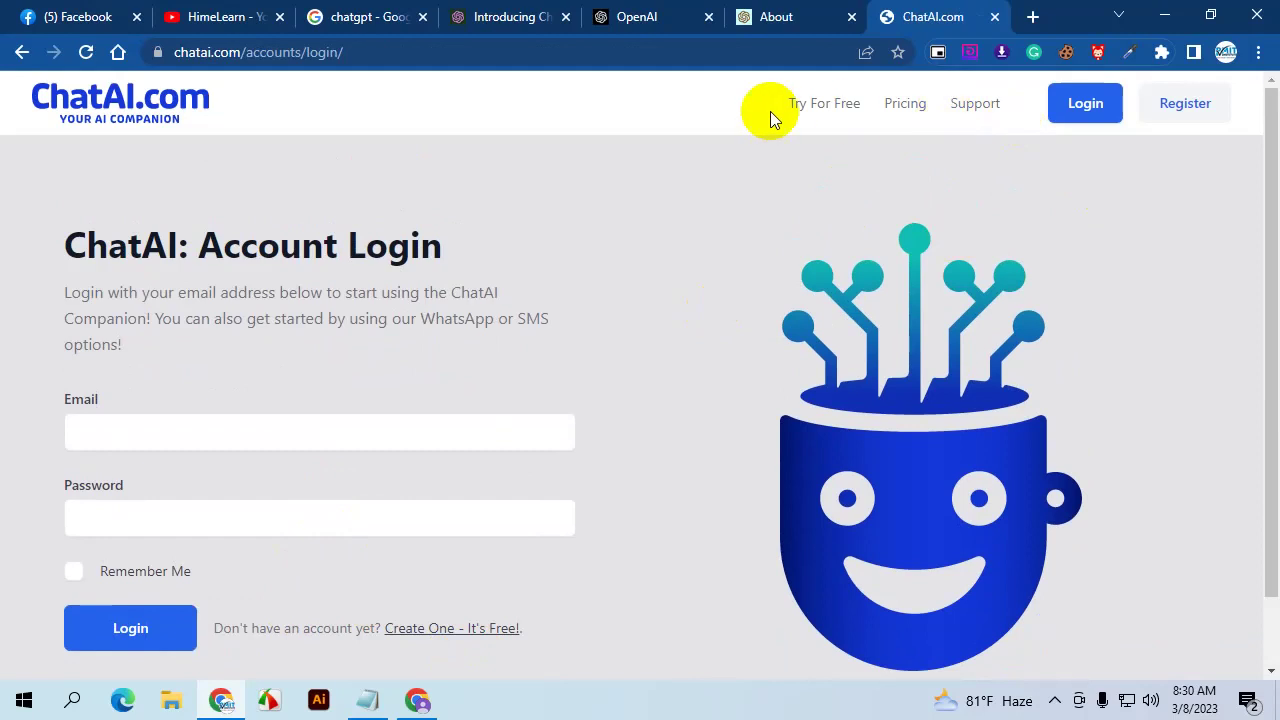
View the ChatAI.com pricing page and examine the subscription offer
{"action": "left_click", "coordinate": [906, 110]}
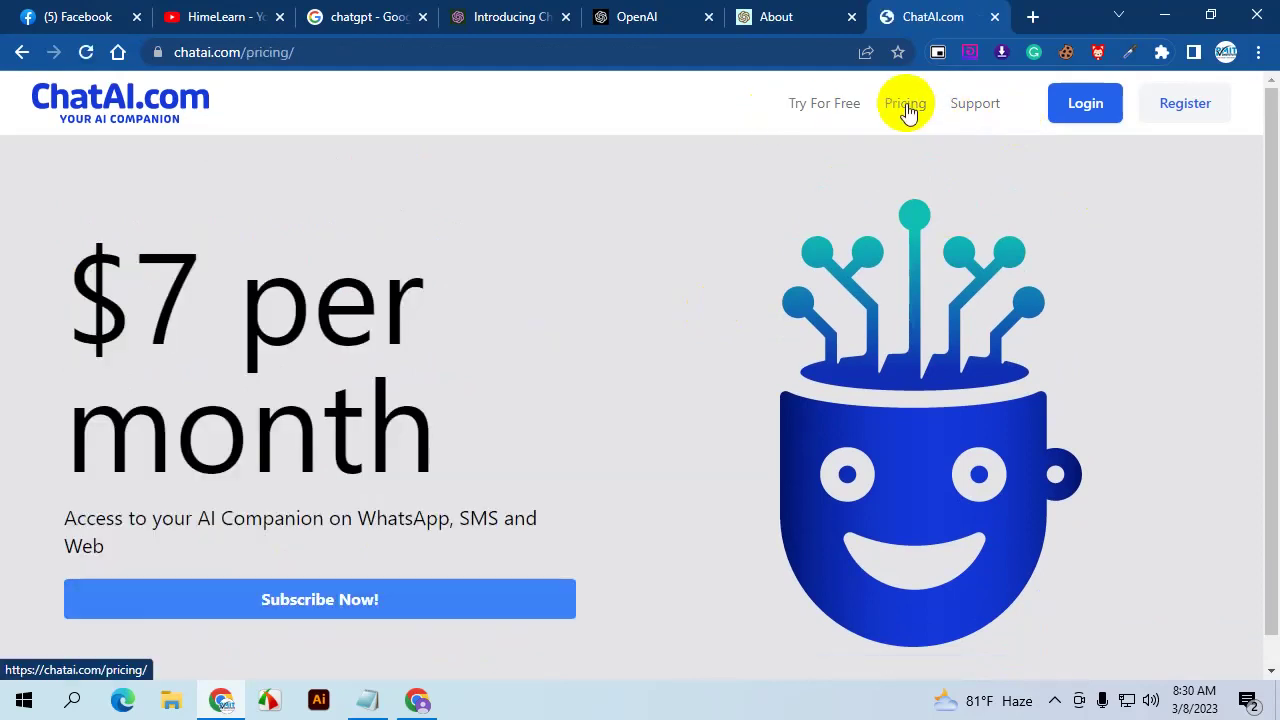
{"action": "scroll", "coordinate": [615, 275], "scroll_direction": "down", "scroll_amount": 1}
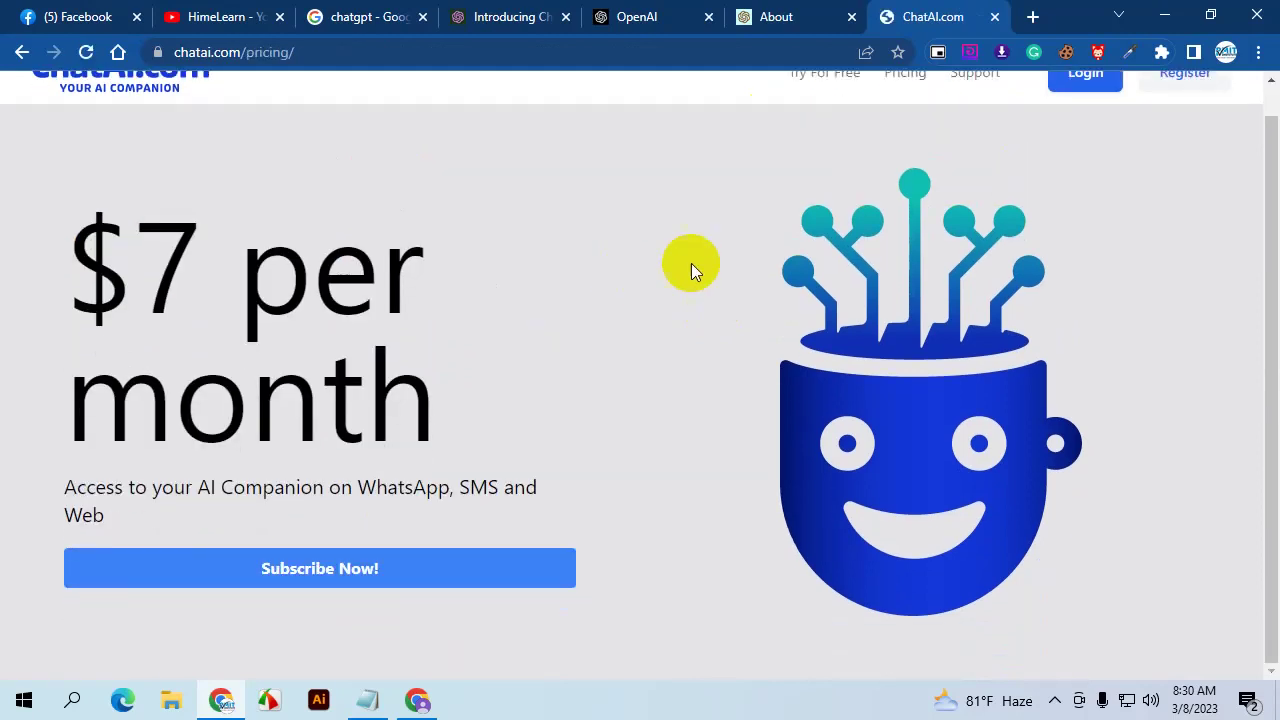
{"action": "scroll", "coordinate": [691, 263], "scroll_direction": "up", "scroll_amount": 1}
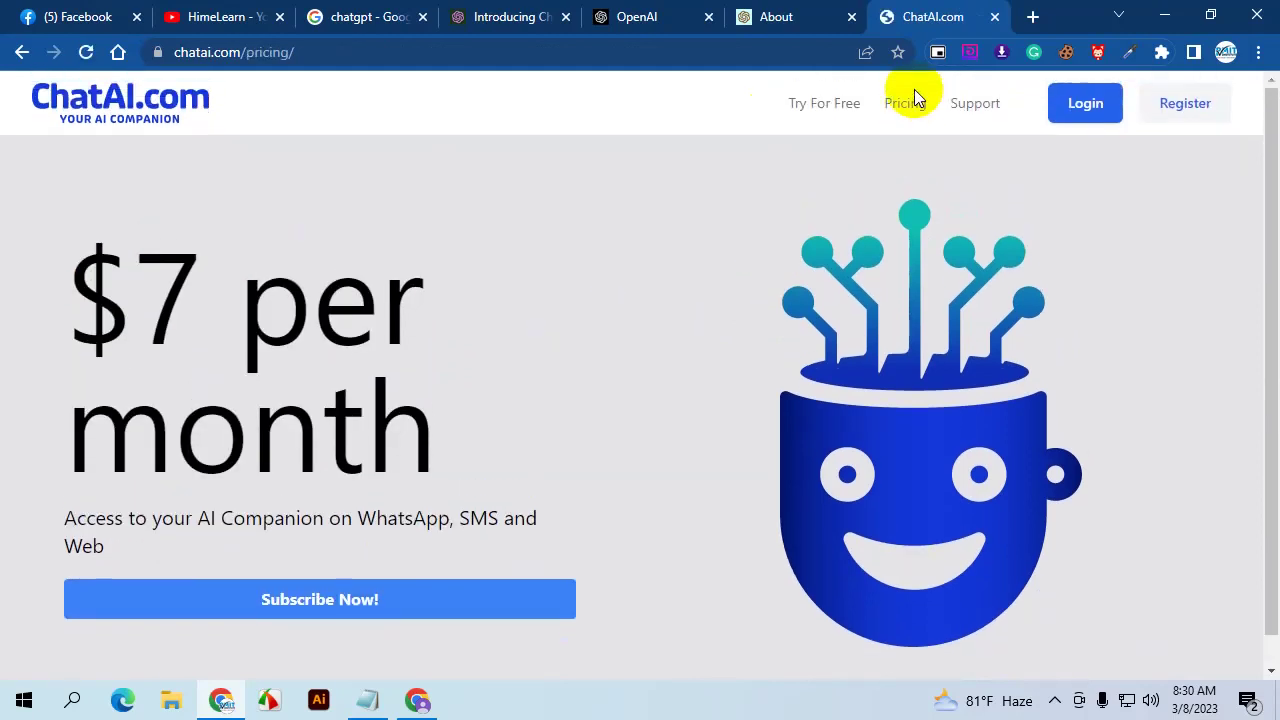
Return to the OpenAI About tab, go to the OpenAI homepage and look through it to the ChatGPT section
{"action": "left_click", "coordinate": [830, 18]}
{"action": "scroll", "coordinate": [70, 140], "scroll_direction": "up", "scroll_amount": 2}
{"action": "left_click", "coordinate": [100, 125]}
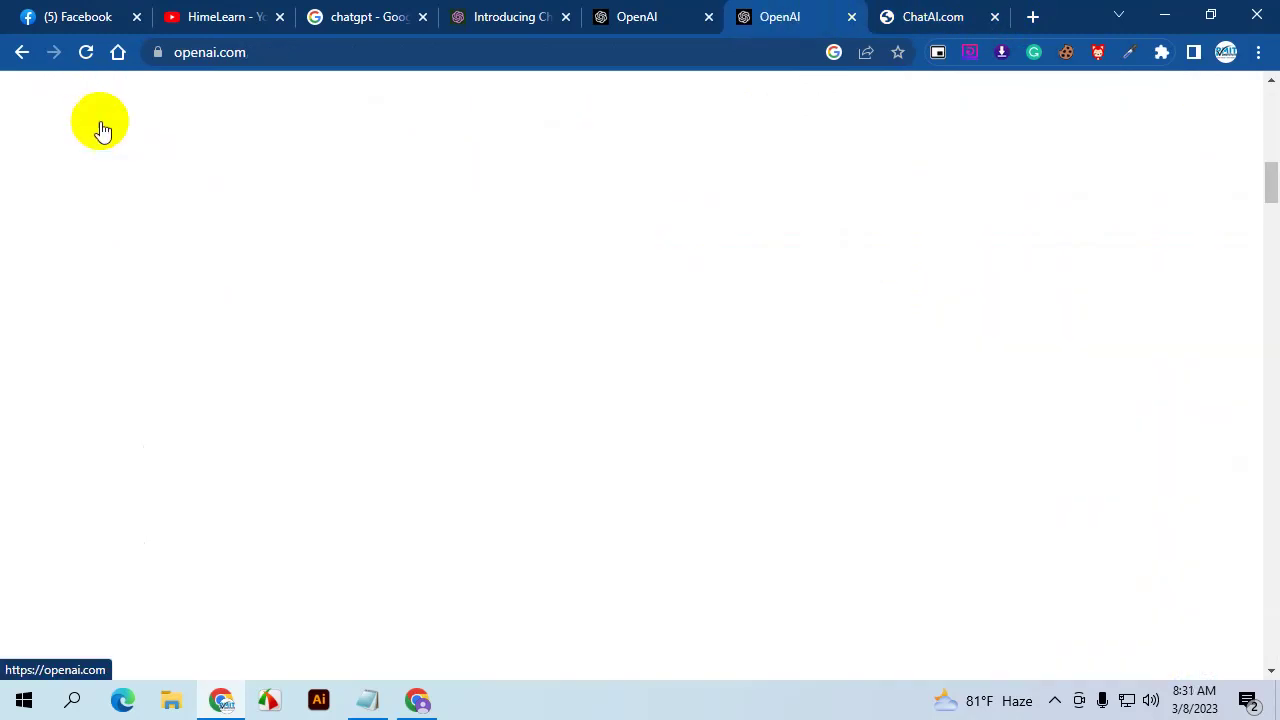
{"action": "scroll", "coordinate": [323, 289], "scroll_direction": "down", "scroll_amount": 5}
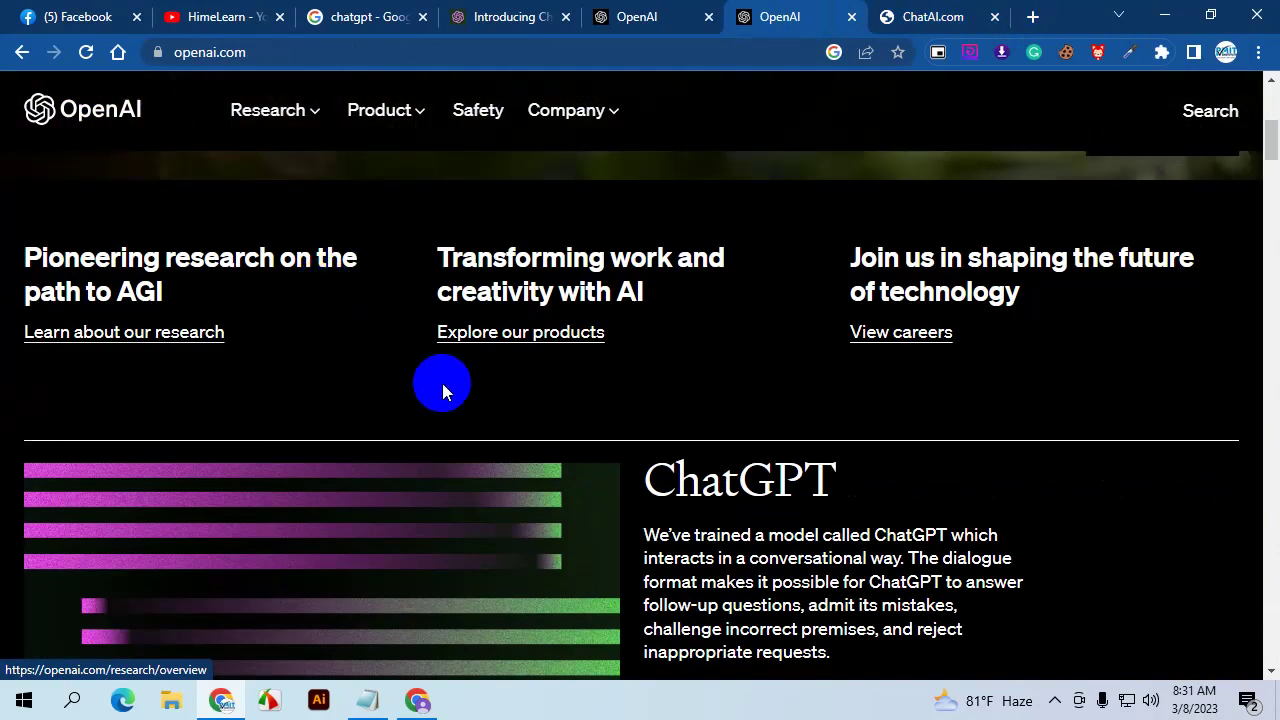
{"action": "scroll", "coordinate": [443, 390], "scroll_direction": "down", "scroll_amount": 2}
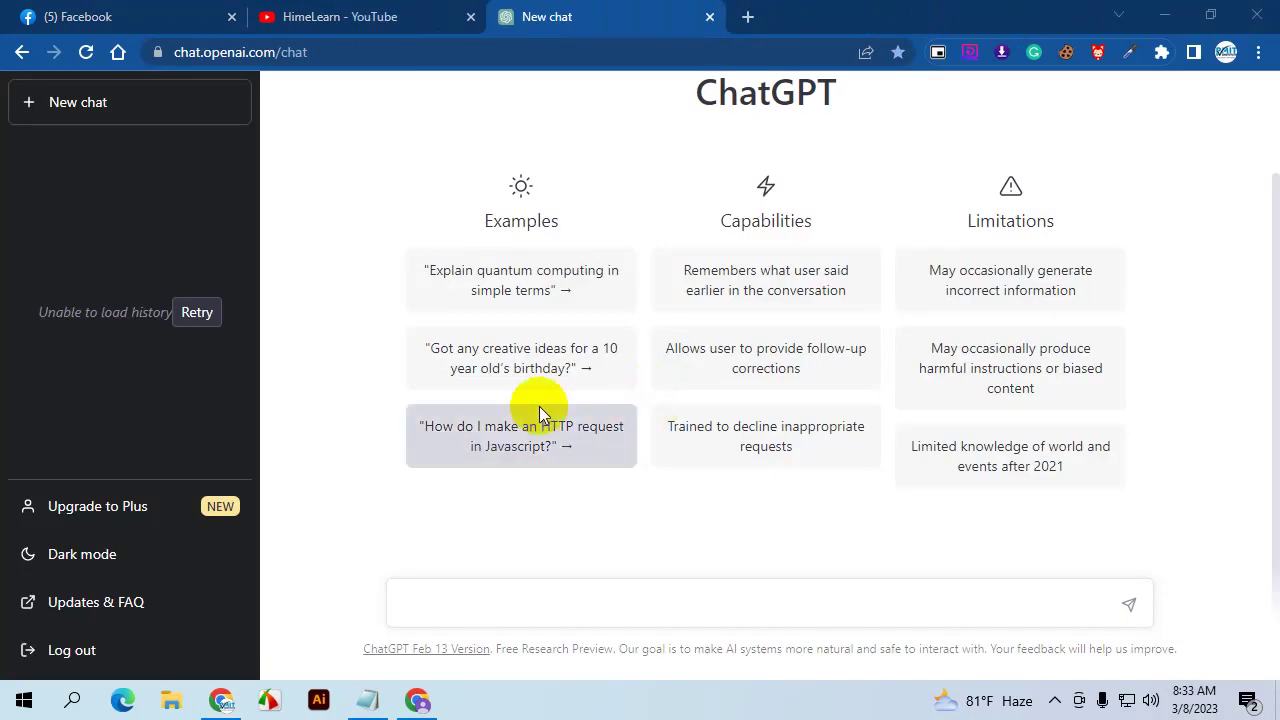
In a new ChatGPT chat, send the prompt "provide me in 200 word describtion for Personal Training Sessions"
{"action": "scroll", "coordinate": [700, 330], "scroll_direction": "up", "scroll_amount": 2}
{"action": "scroll", "coordinate": [650, 300], "scroll_direction": "down", "scroll_amount": 2}
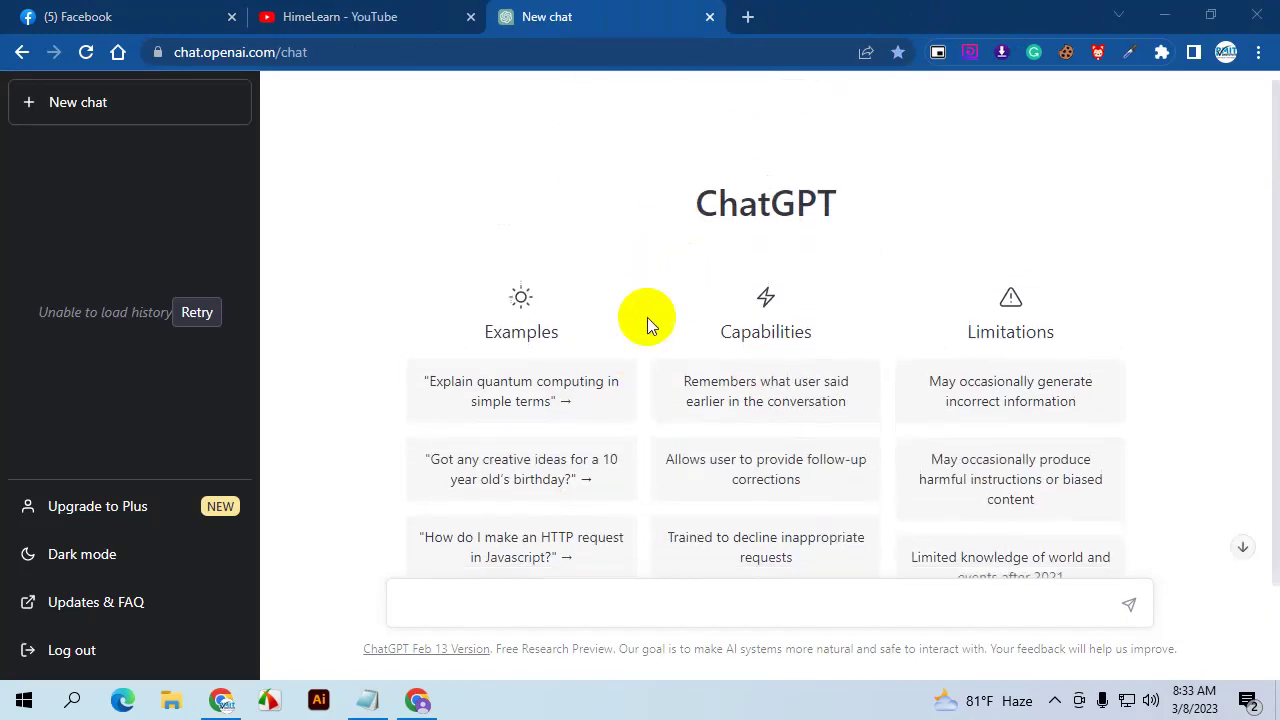
{"action": "scroll", "coordinate": [630, 360], "scroll_direction": "up", "scroll_amount": 2}
{"action": "scroll", "coordinate": [595, 340], "scroll_direction": "down", "scroll_amount": 2}
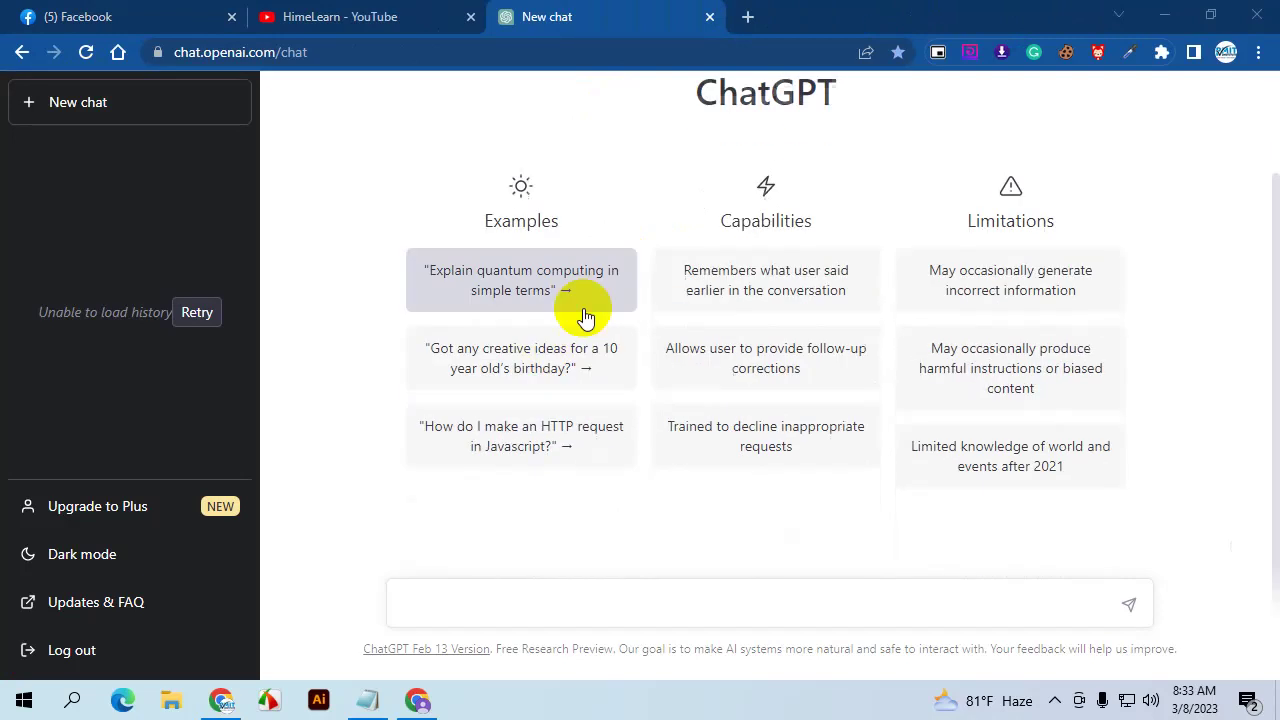
{"action": "left_click", "coordinate": [505, 594]}
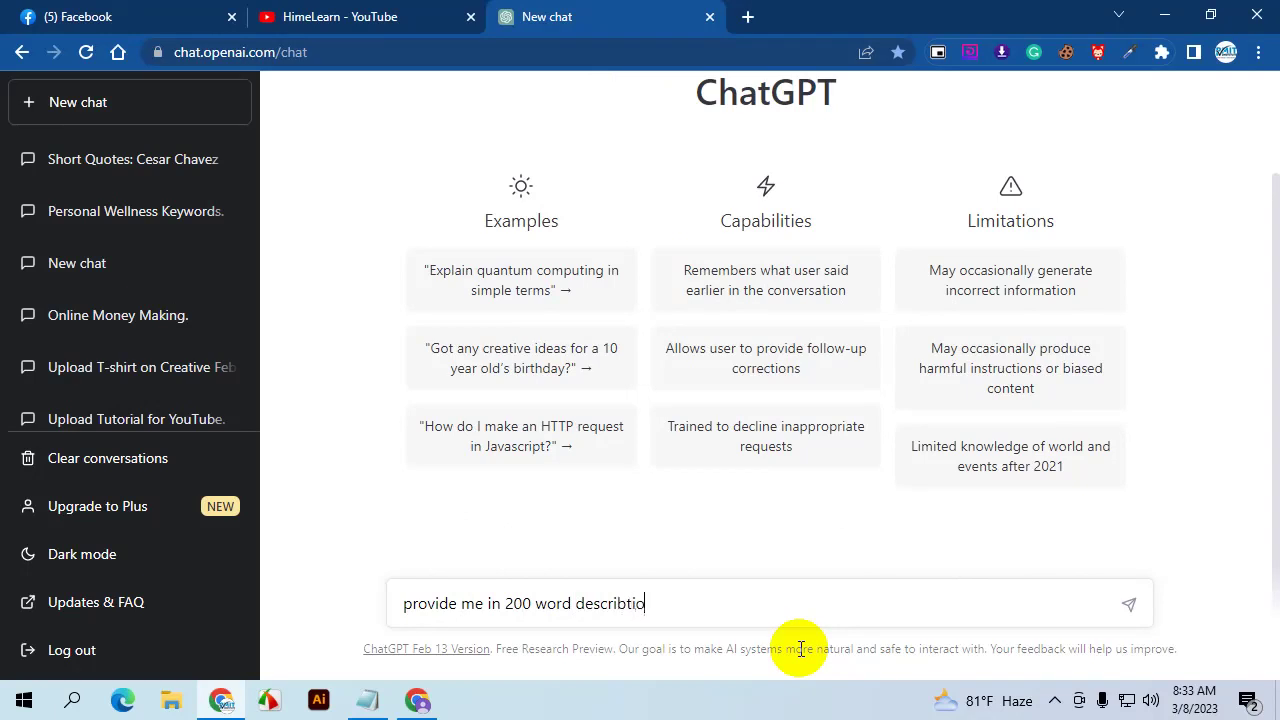
{"action": "type", "text": "Personal Training Sessions"}
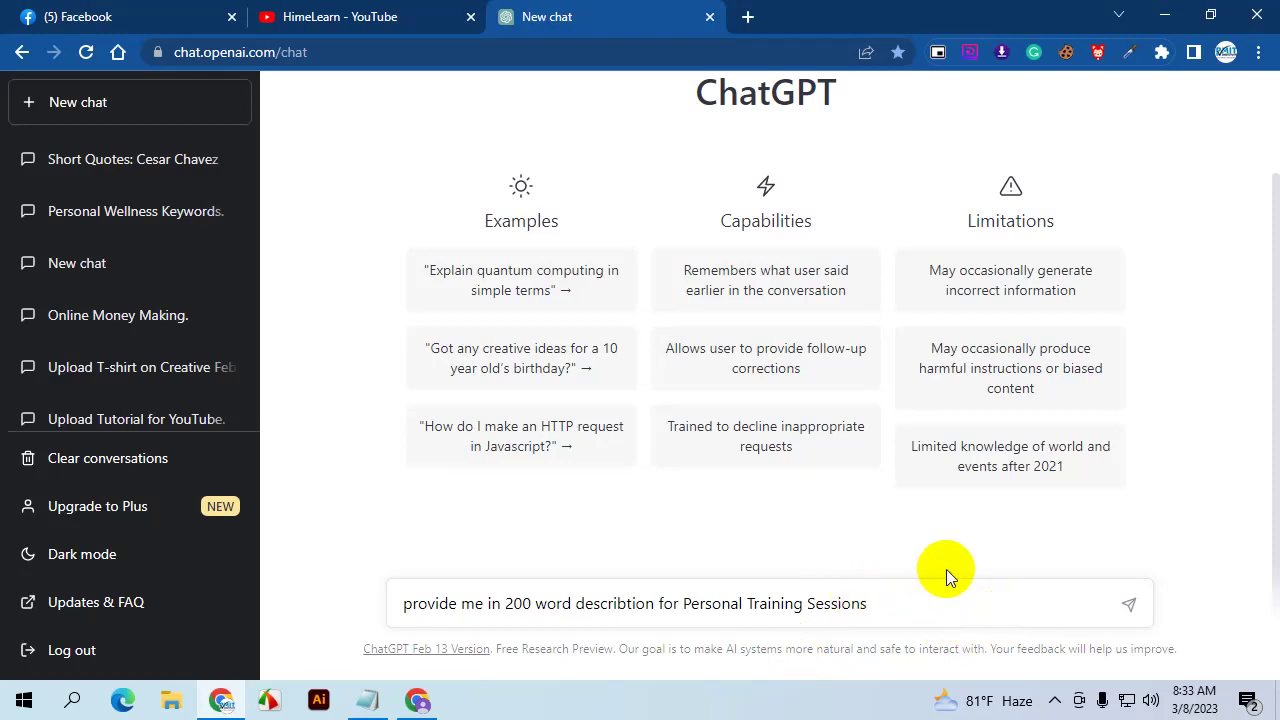
{"action": "key", "text": "Return"}
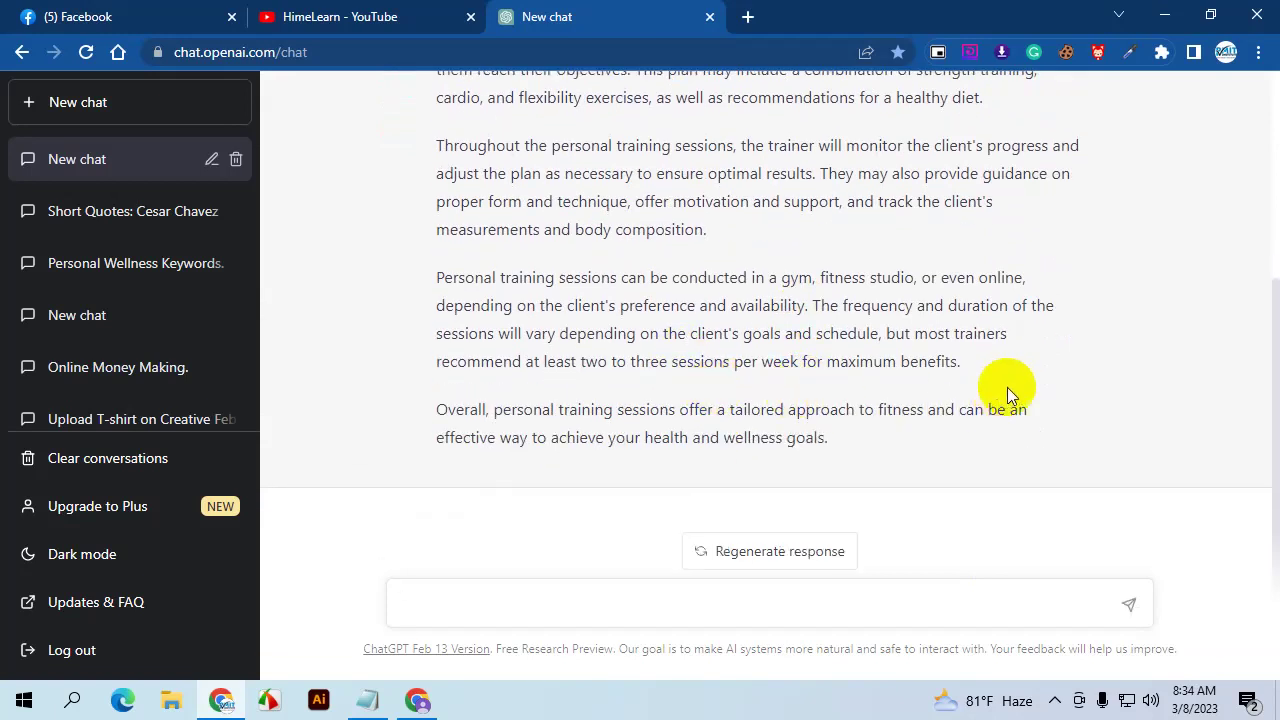
Read through the generated Personal Training Sessions description from beginning to end
{"action": "scroll", "coordinate": [838, 410], "scroll_direction": "up", "scroll_amount": 1}
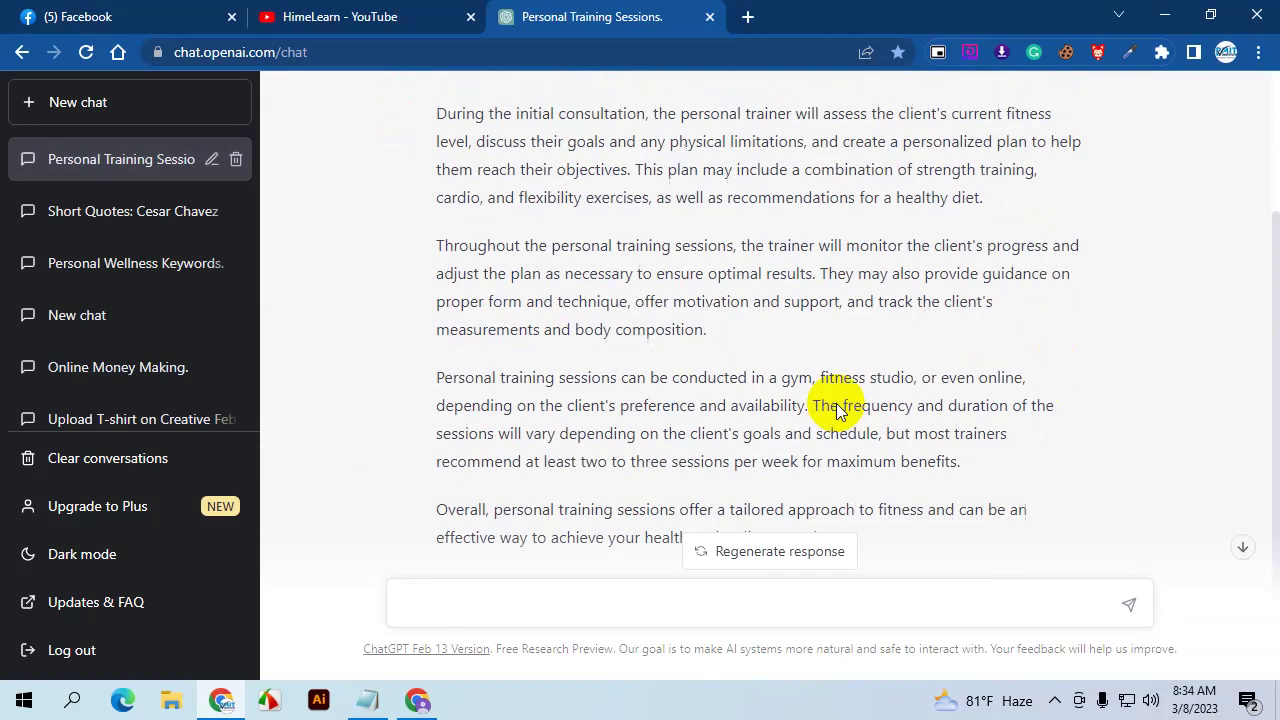
{"action": "scroll", "coordinate": [838, 410], "scroll_direction": "up", "scroll_amount": 1}
{"action": "scroll", "coordinate": [609, 280], "scroll_direction": "up", "scroll_amount": 1}
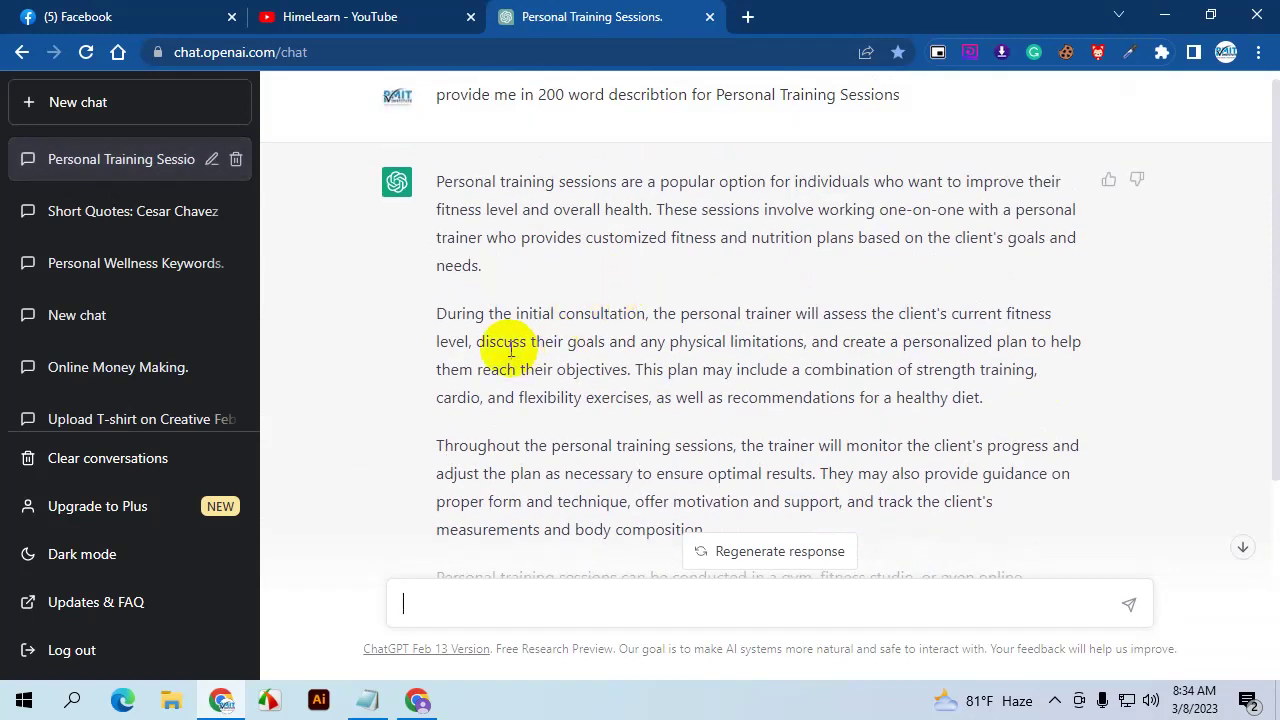
{"action": "scroll", "coordinate": [620, 323], "scroll_direction": "down", "scroll_amount": 3}
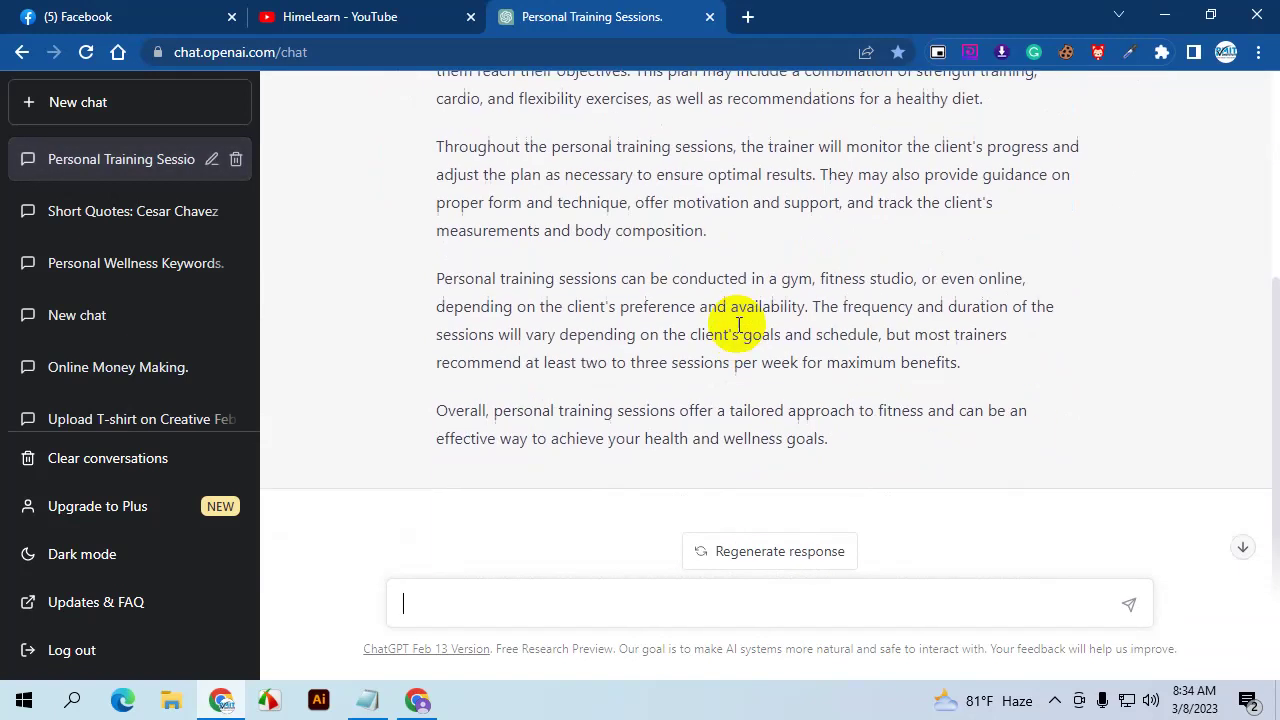
{"action": "scroll", "coordinate": [740, 330], "scroll_direction": "up", "scroll_amount": 3}
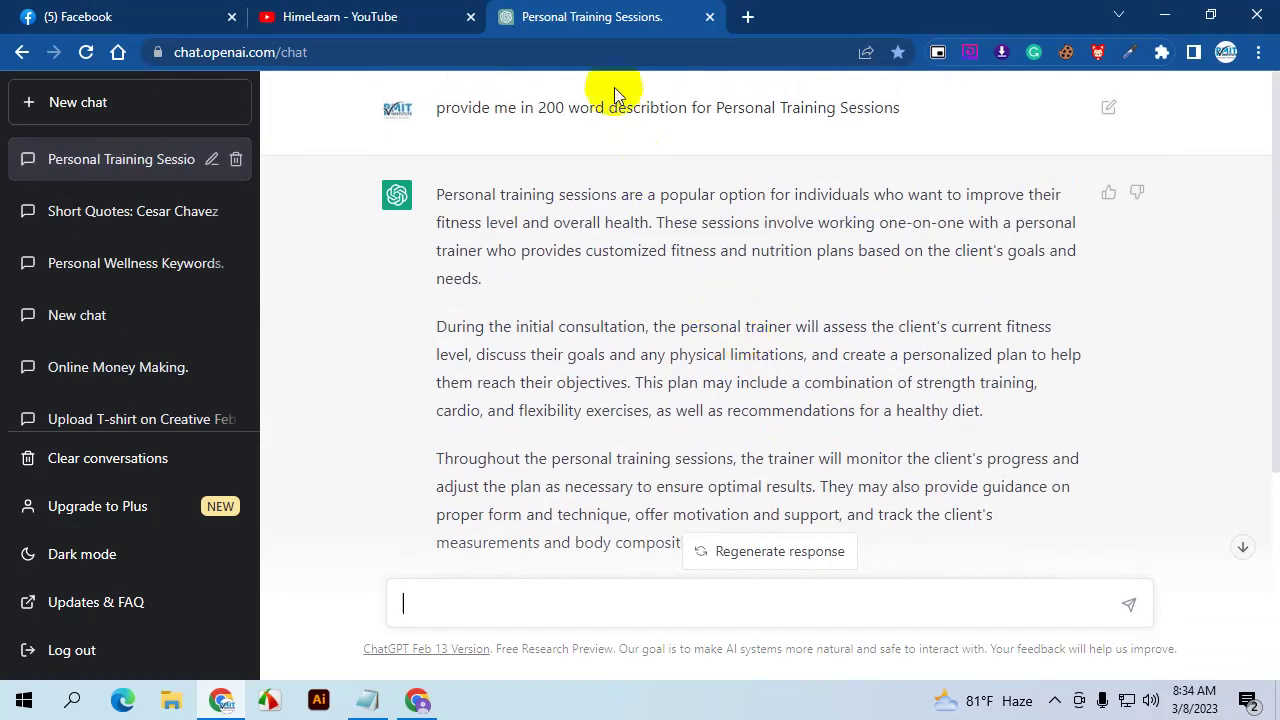
Copy the earlier prompt "provide me in 200 word describtion for Personal Training Sessions" into the ChatGPT message box
{"action": "triple_click", "coordinate": [600, 107]}
{"action": "key", "text": "ctrl+c"}
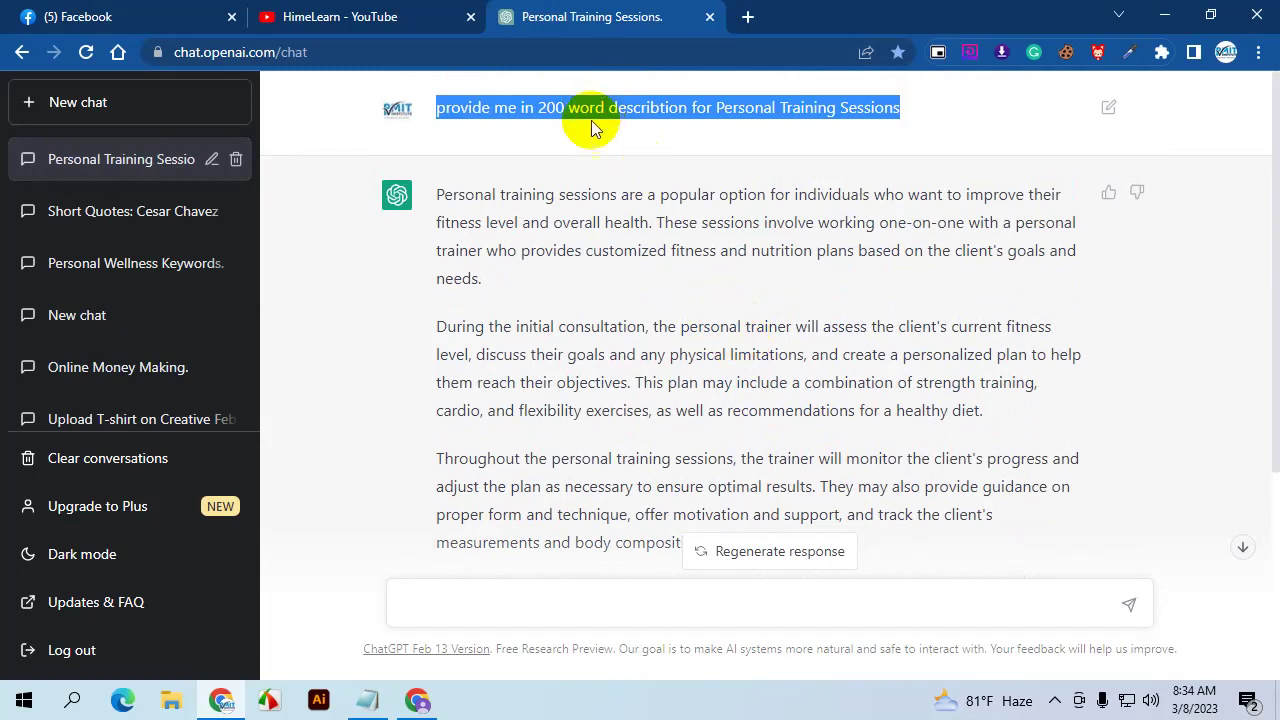
{"action": "scroll", "coordinate": [594, 263], "scroll_direction": "down", "scroll_amount": 3}
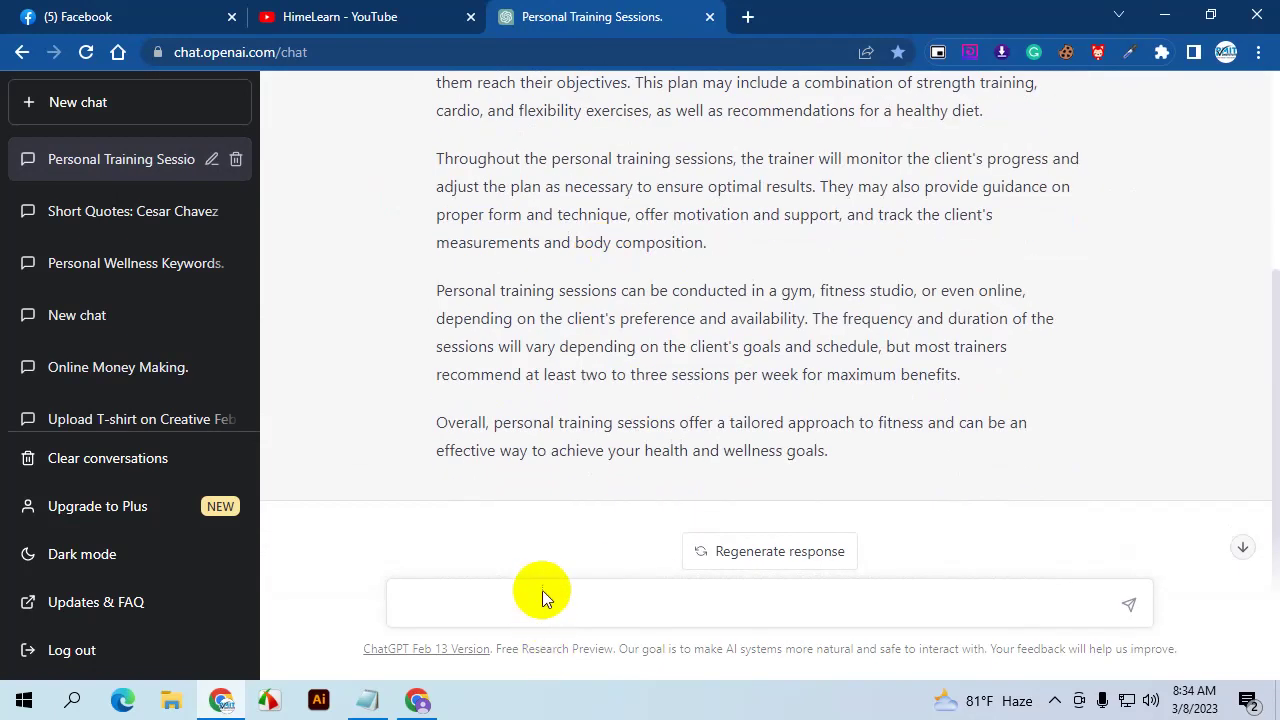
{"action": "left_click", "coordinate": [517, 603]}
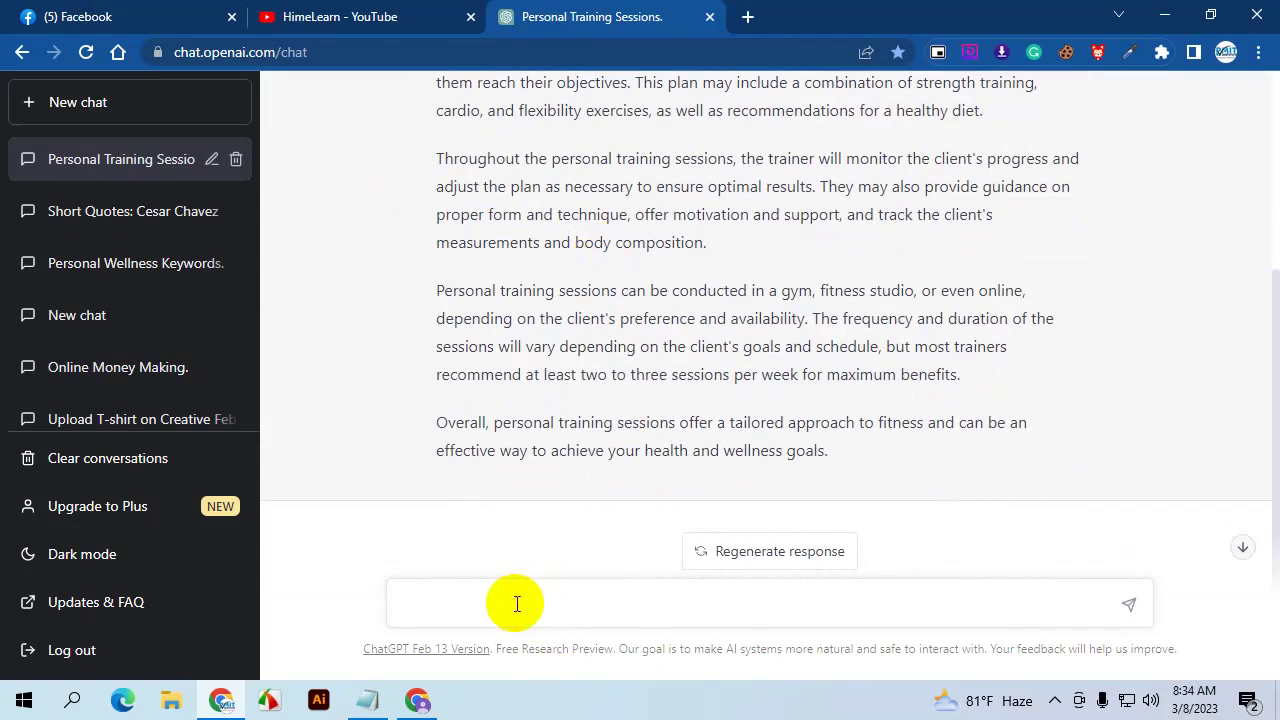
{"action": "key", "text": "ctrl+v"}
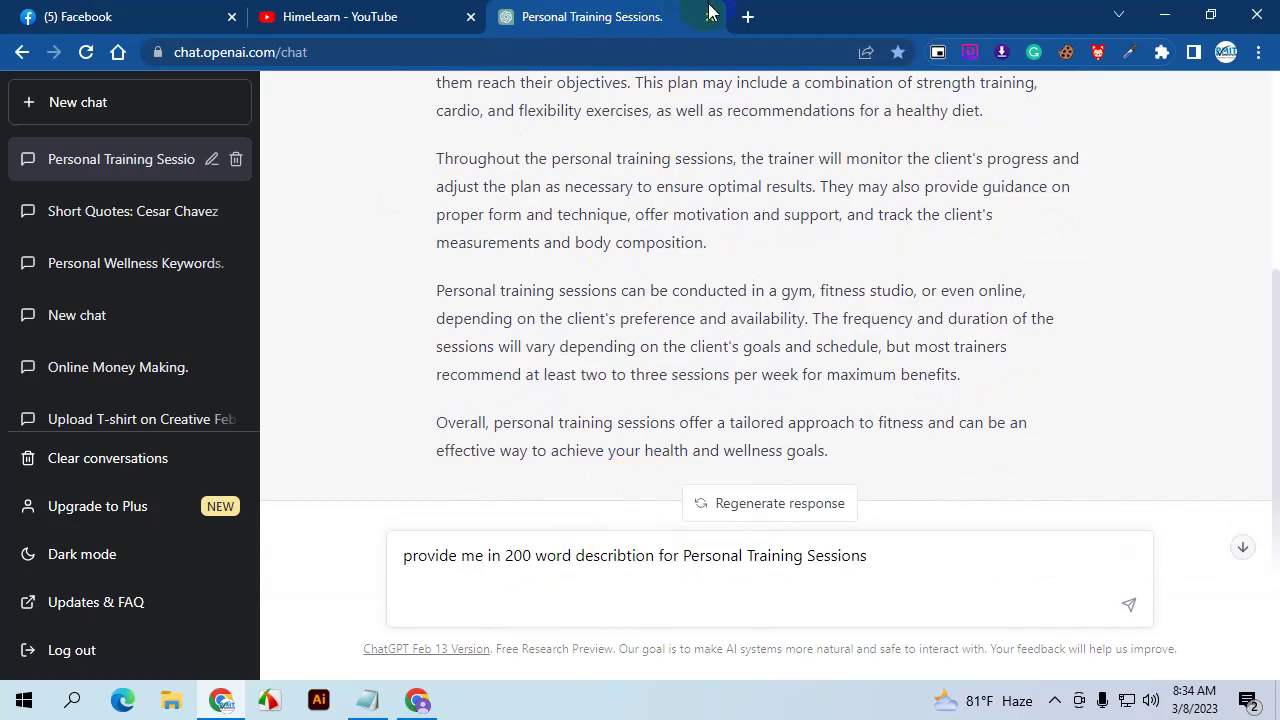
In Google Translate in a new tab, translate the copied prompt from English to Bengali, correct "describtion" to "description", and copy the translation
{"action": "left_click", "coordinate": [748, 17]}
{"action": "left_click", "coordinate": [329, 83]}
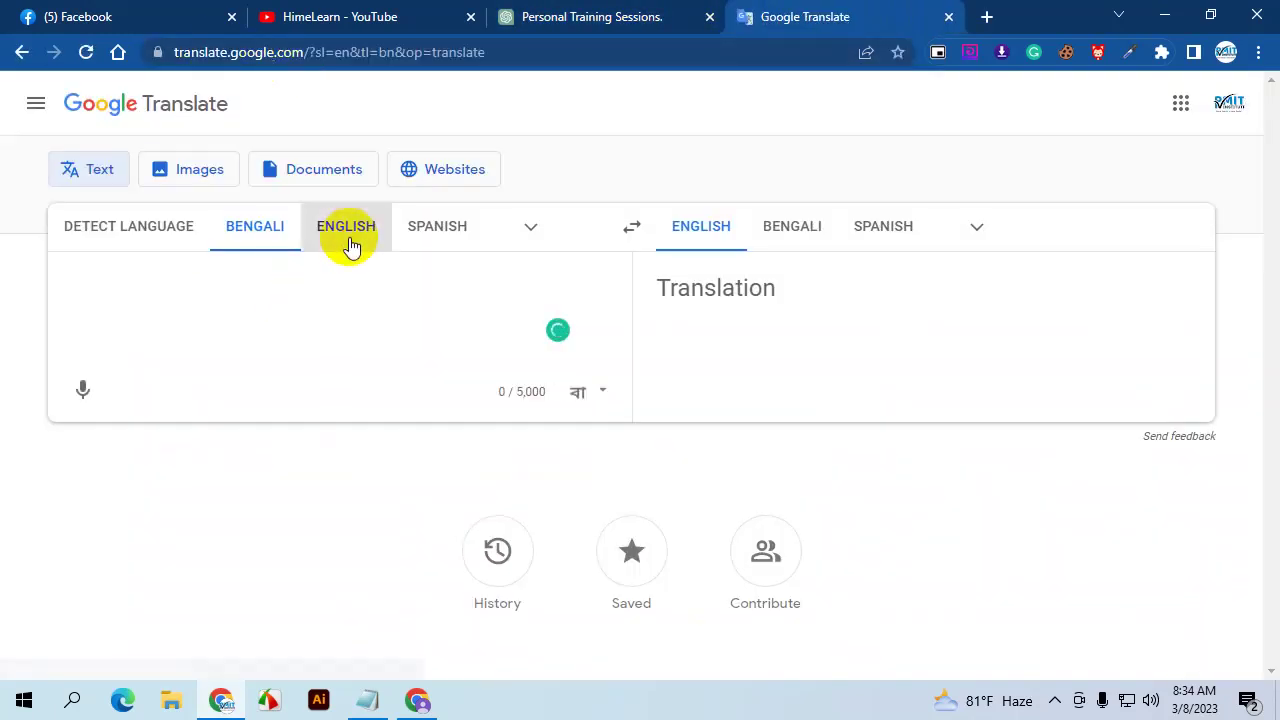
{"action": "left_click", "coordinate": [348, 232]}
{"action": "key", "text": "ctrl+v"}
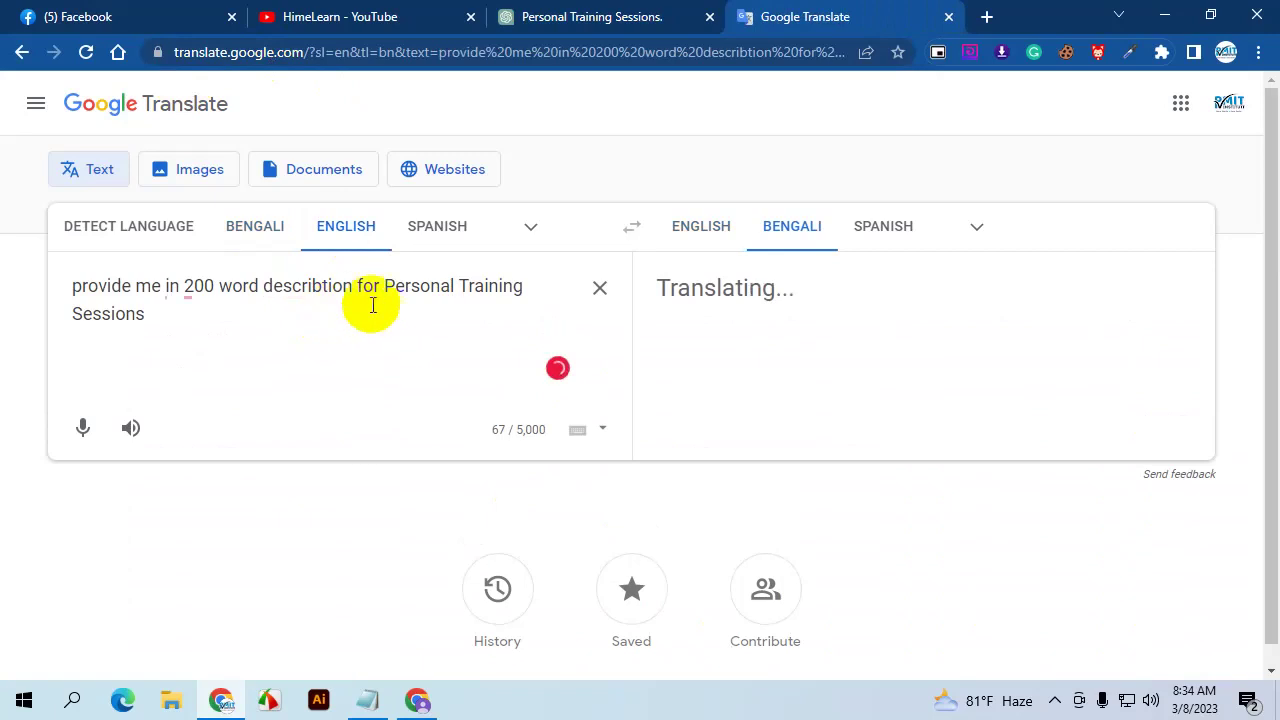
{"action": "mouse_move", "coordinate": [320, 296]}
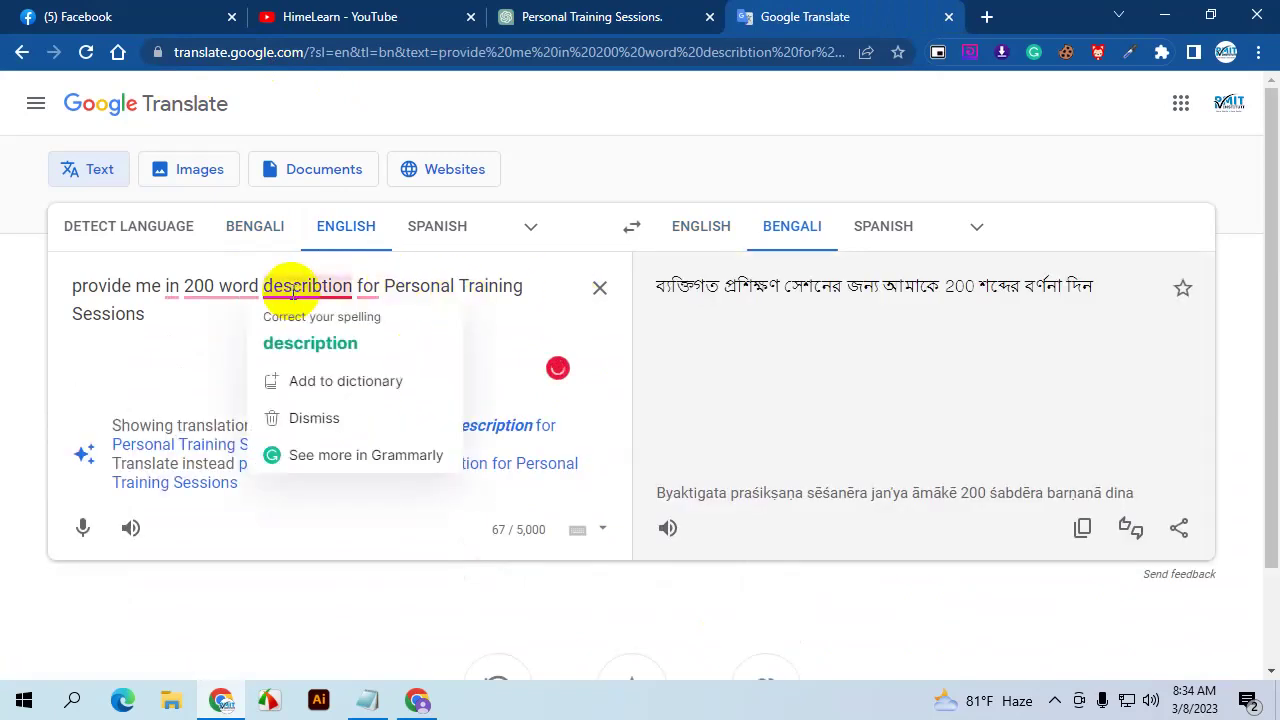
{"action": "left_click", "coordinate": [325, 345]}
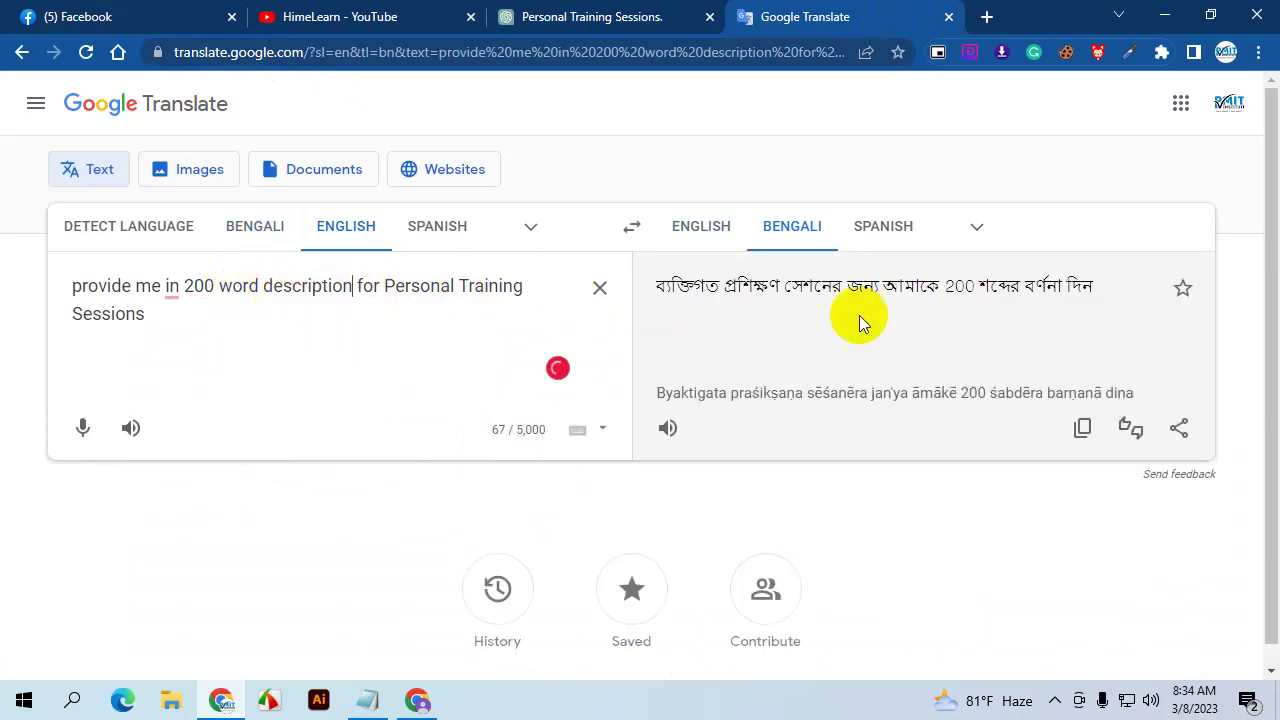
{"action": "left_click", "coordinate": [1083, 428]}
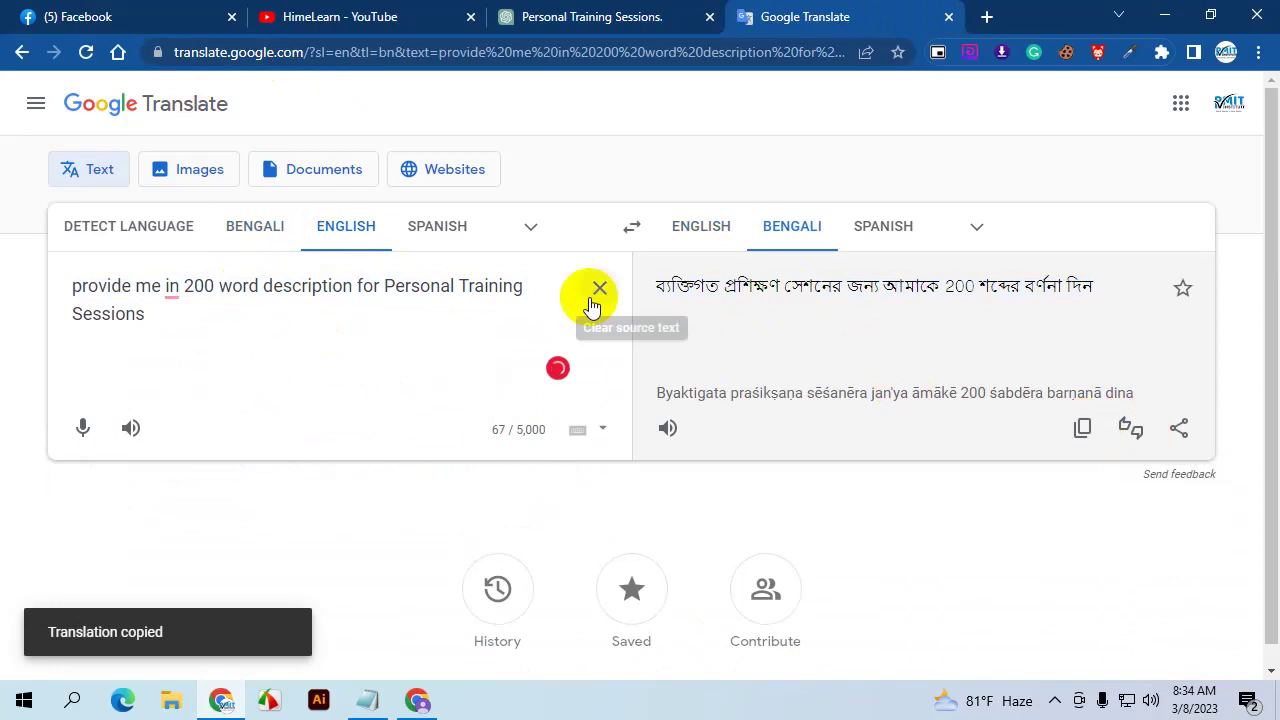
Clear the source text and paste the copied Bengali sentence for translation from Bengali to English
{"action": "left_click", "coordinate": [592, 292]}
{"action": "left_click", "coordinate": [247, 236]}
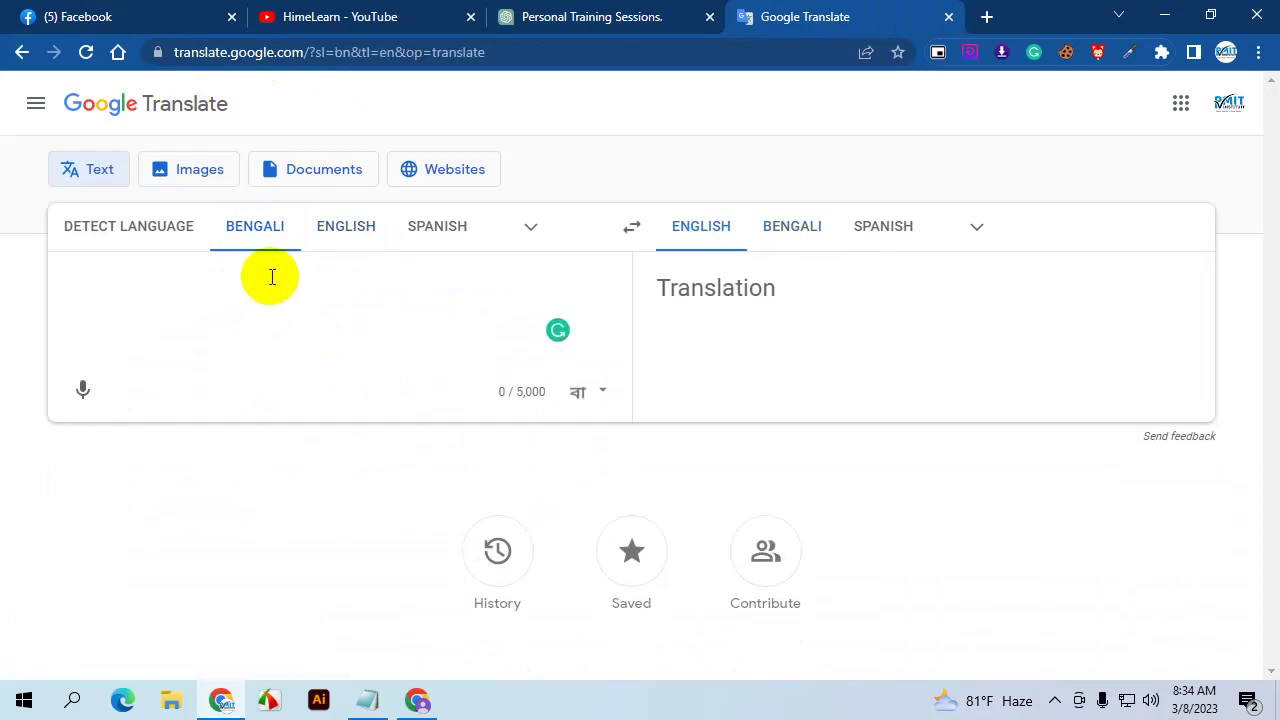
{"action": "key", "text": "ctrl+v"}
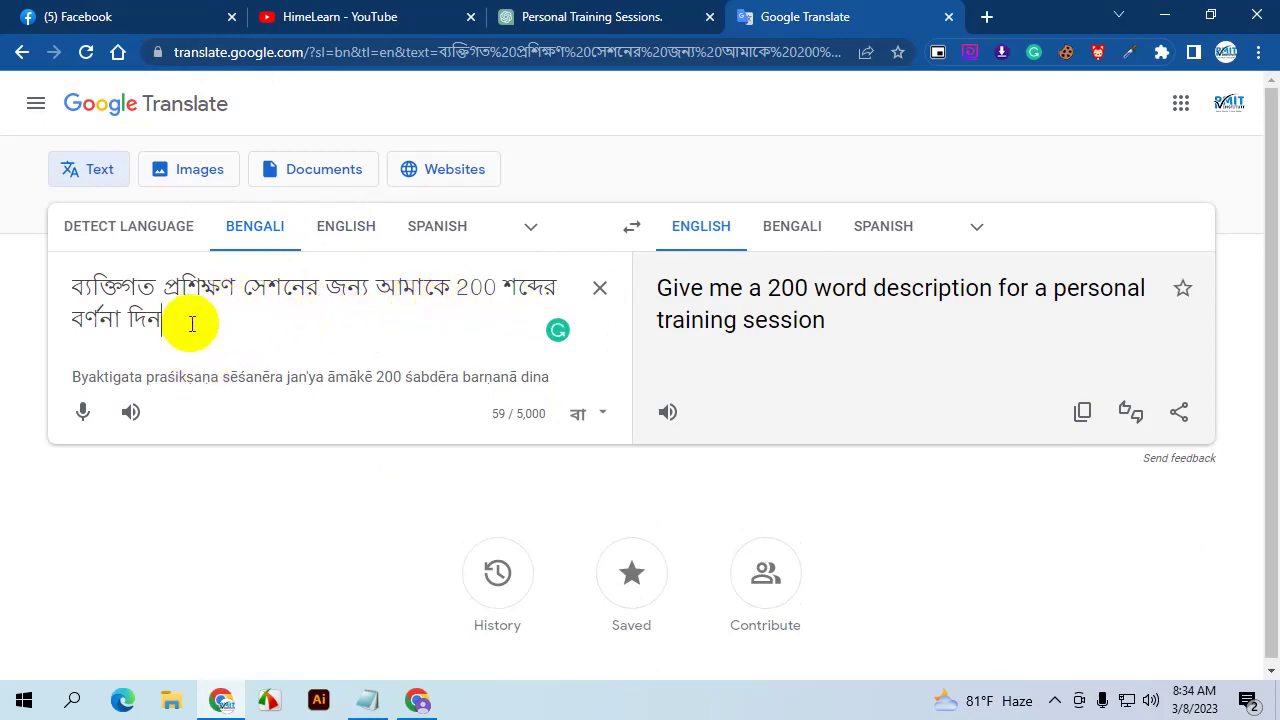
Extend the Bengali source sentence with "ইউটুবে ভিডিও দেয়ার জন্য।" at its end
{"action": "type", "text": "yo"}
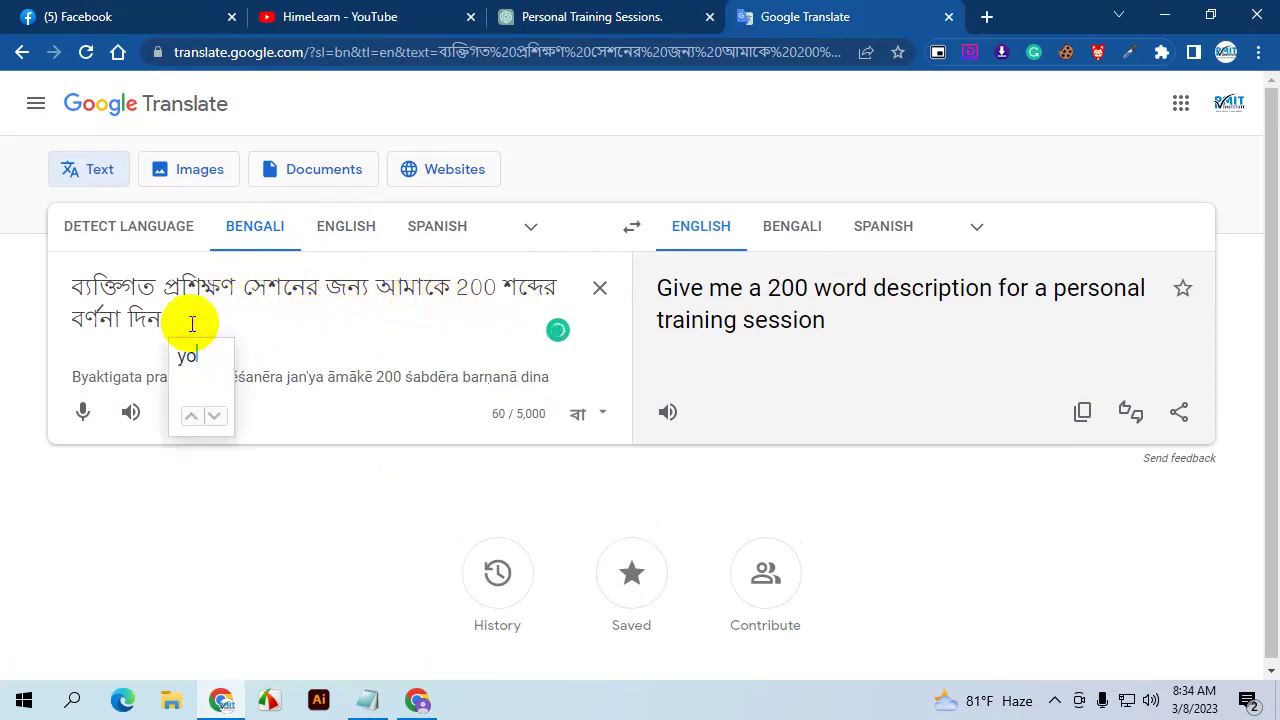
{"action": "type", "text": "utube"}
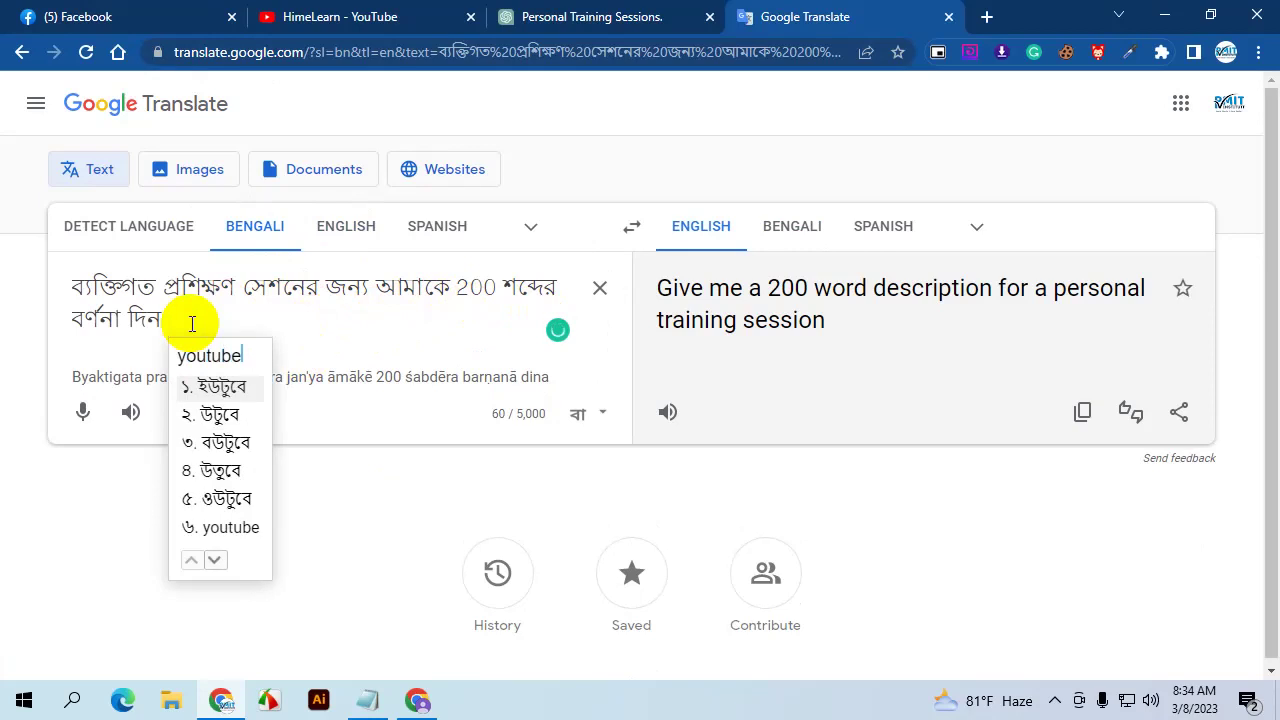
{"action": "key", "text": "space"}
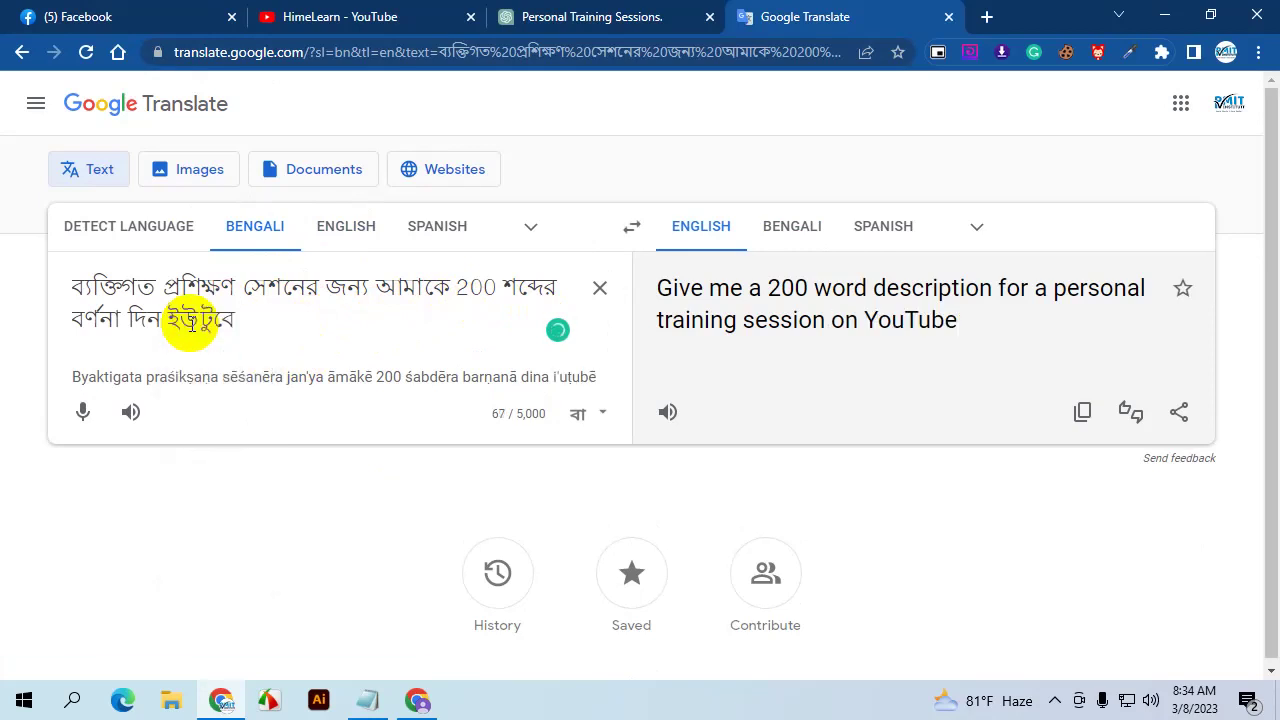
{"action": "type", "text": "video"}
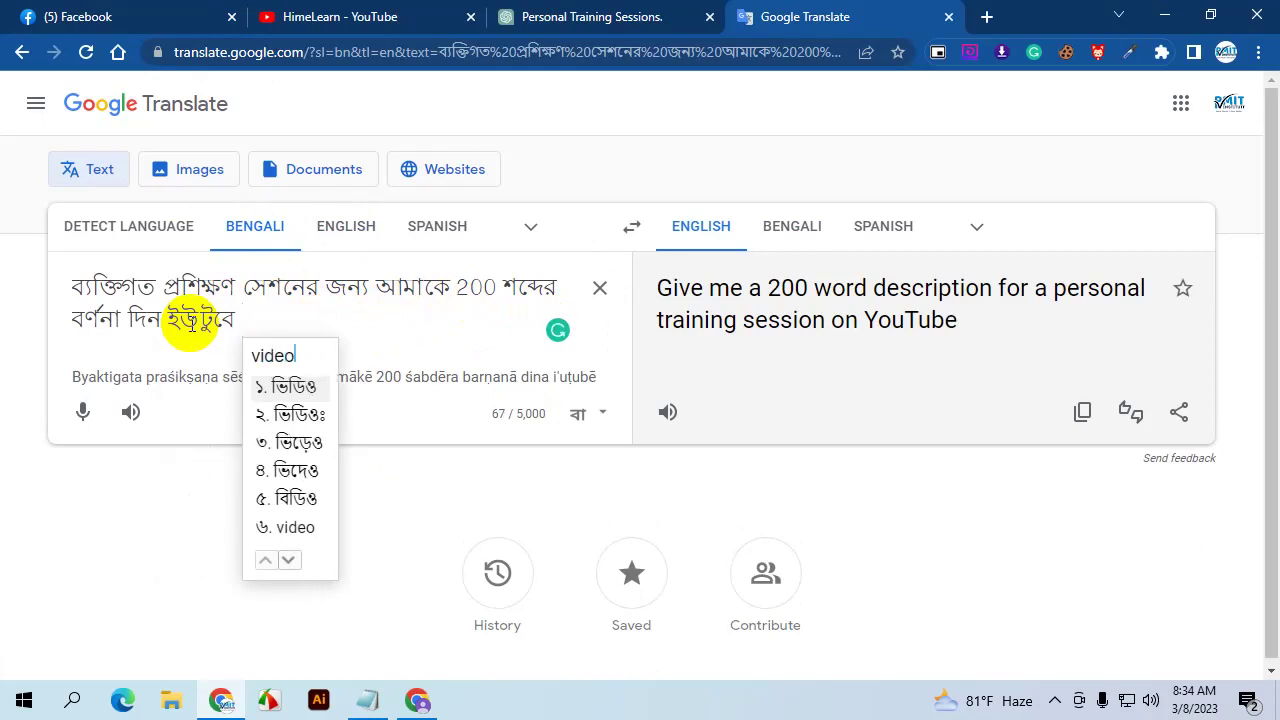
{"action": "key", "text": "space"}
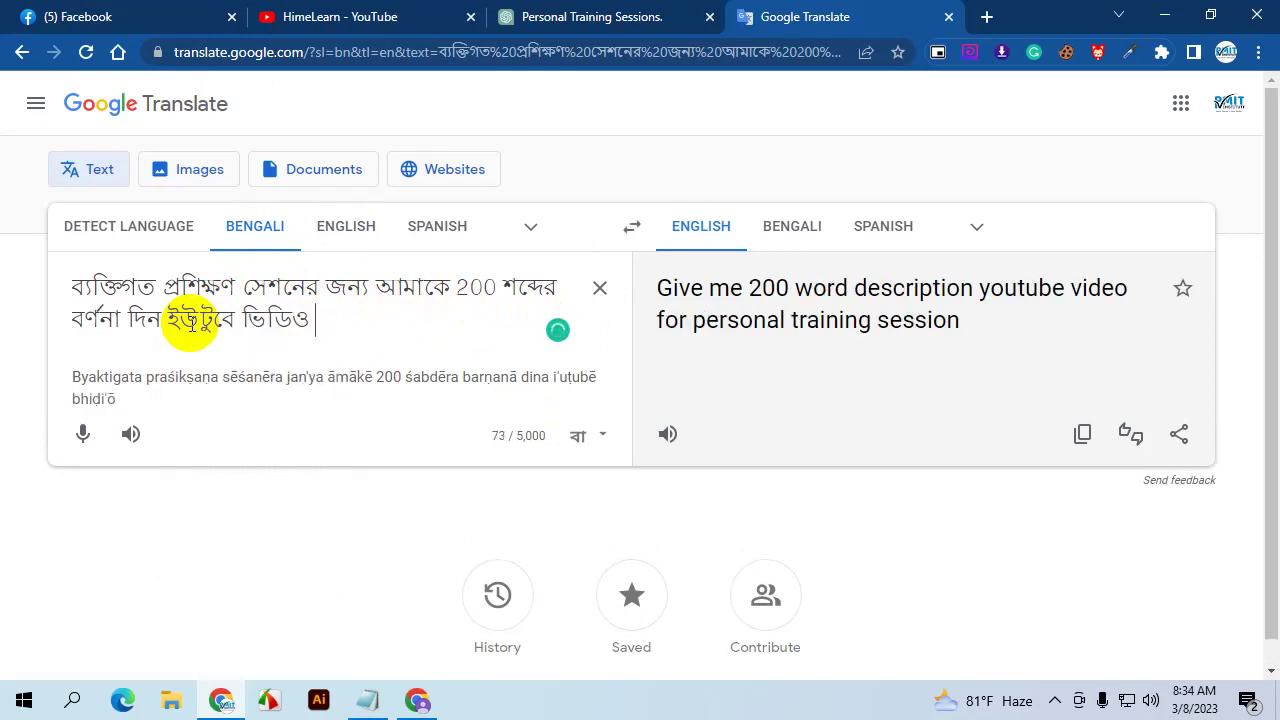
{"action": "type", "text": "deyar"}
{"action": "key", "text": "space"}
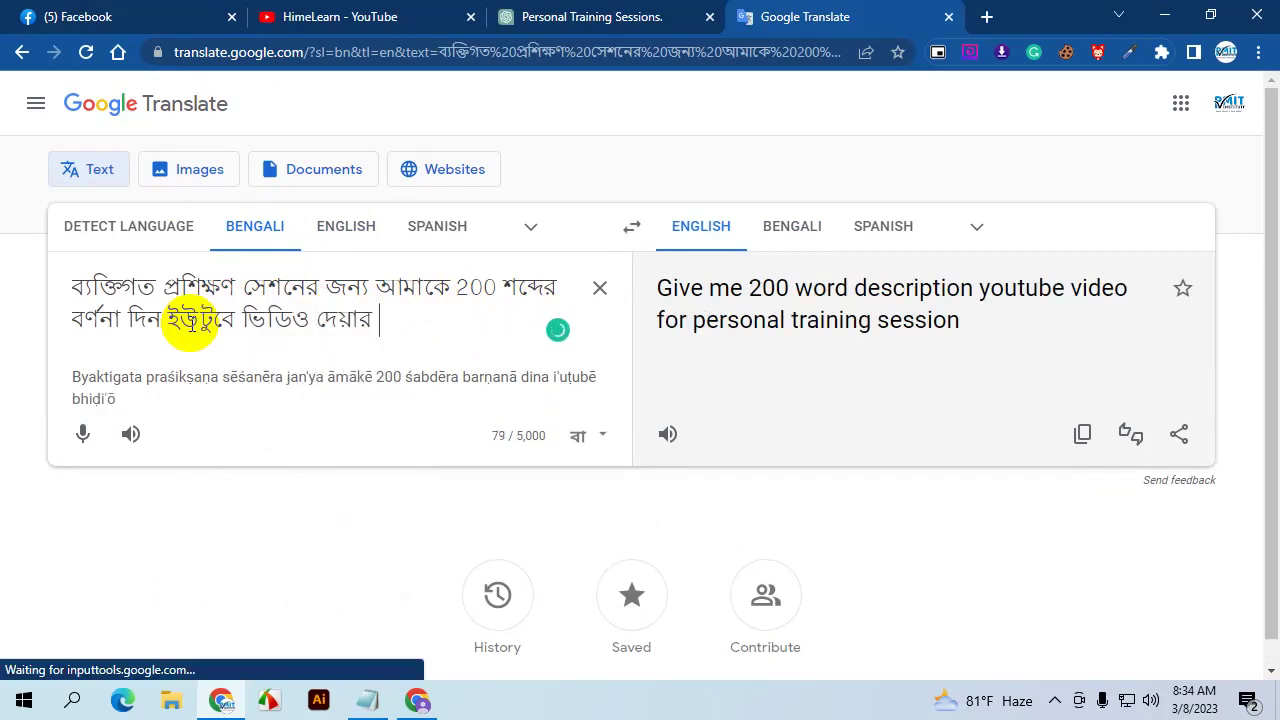
{"action": "type", "text": "jony."}
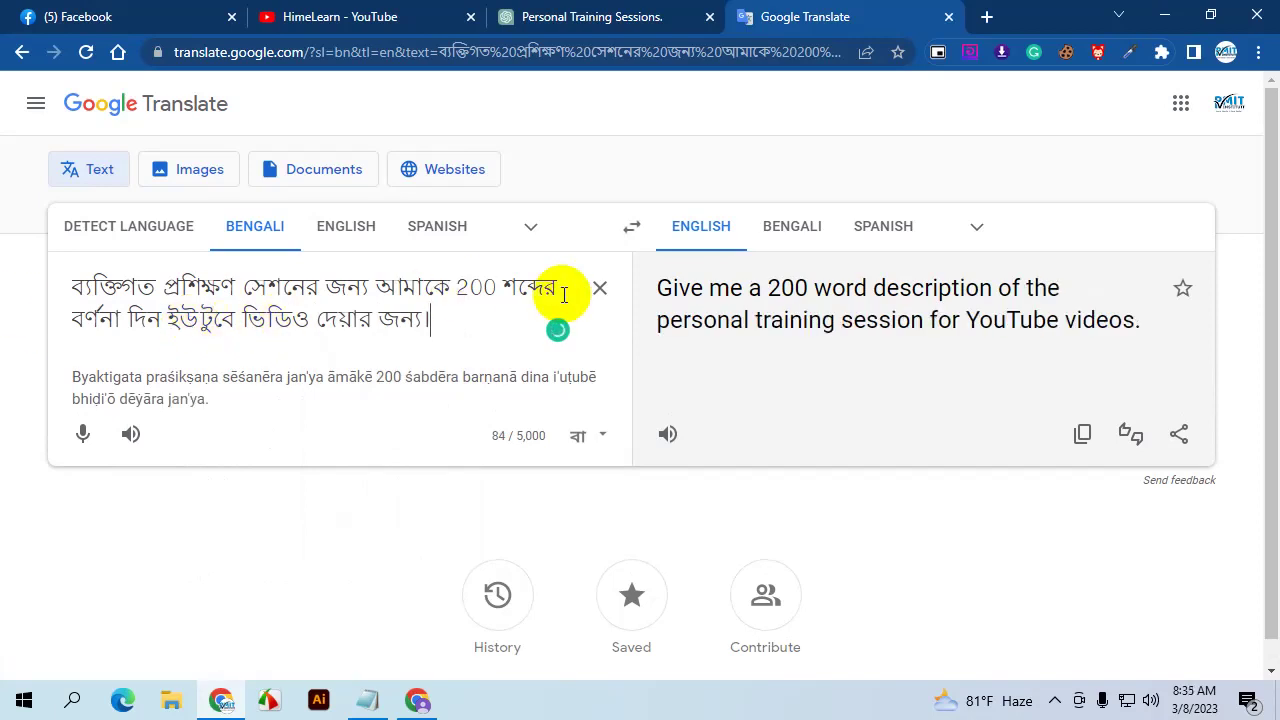
Copy the English translation and send it in ChatGPT in place of the draft: "Give me a 200 word description of the personal training session for YouTube videos."
{"action": "left_click_drag", "start_coordinate": [446, 323], "coordinate": [74, 288]}
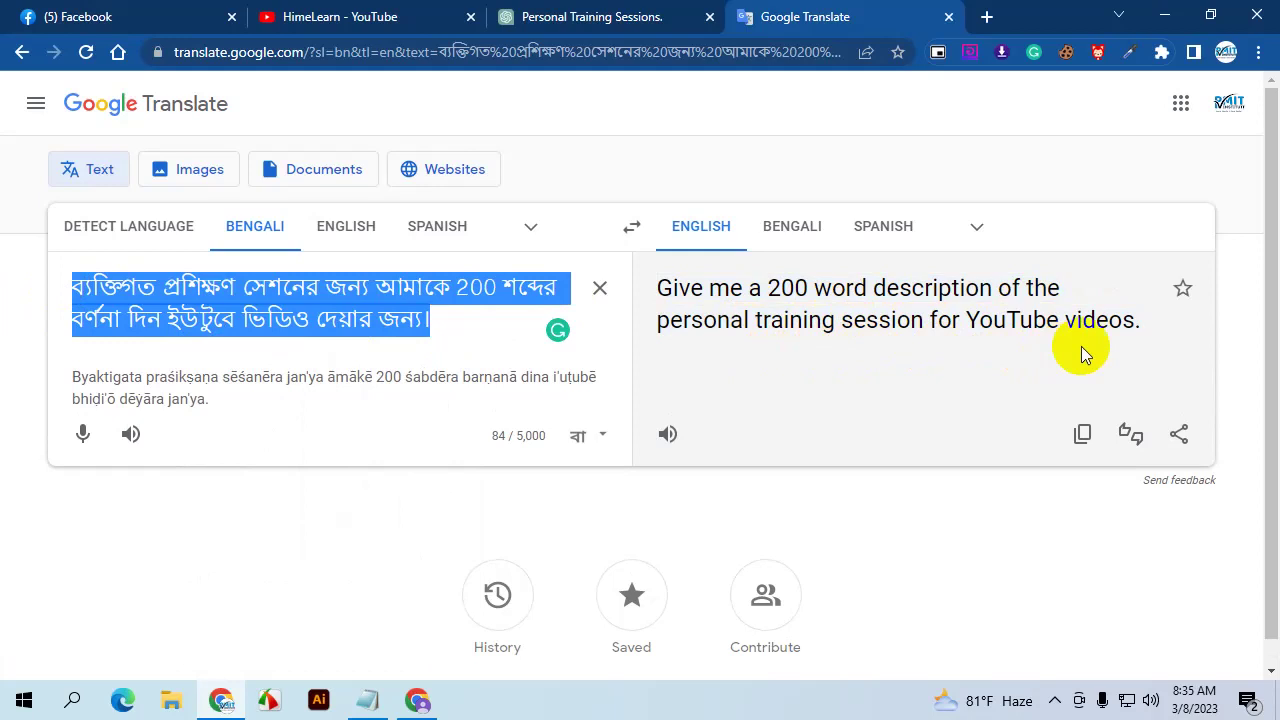
{"action": "left_click", "coordinate": [1083, 434]}
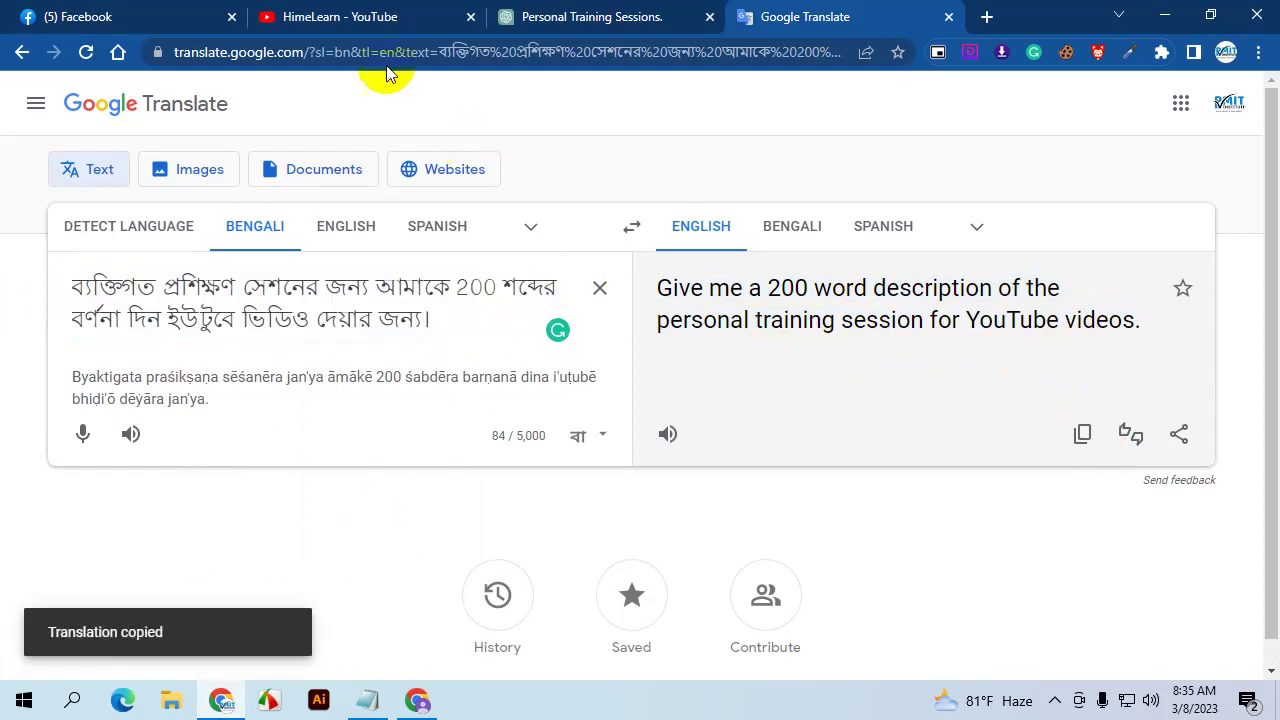
{"action": "left_click", "coordinate": [532, 22]}
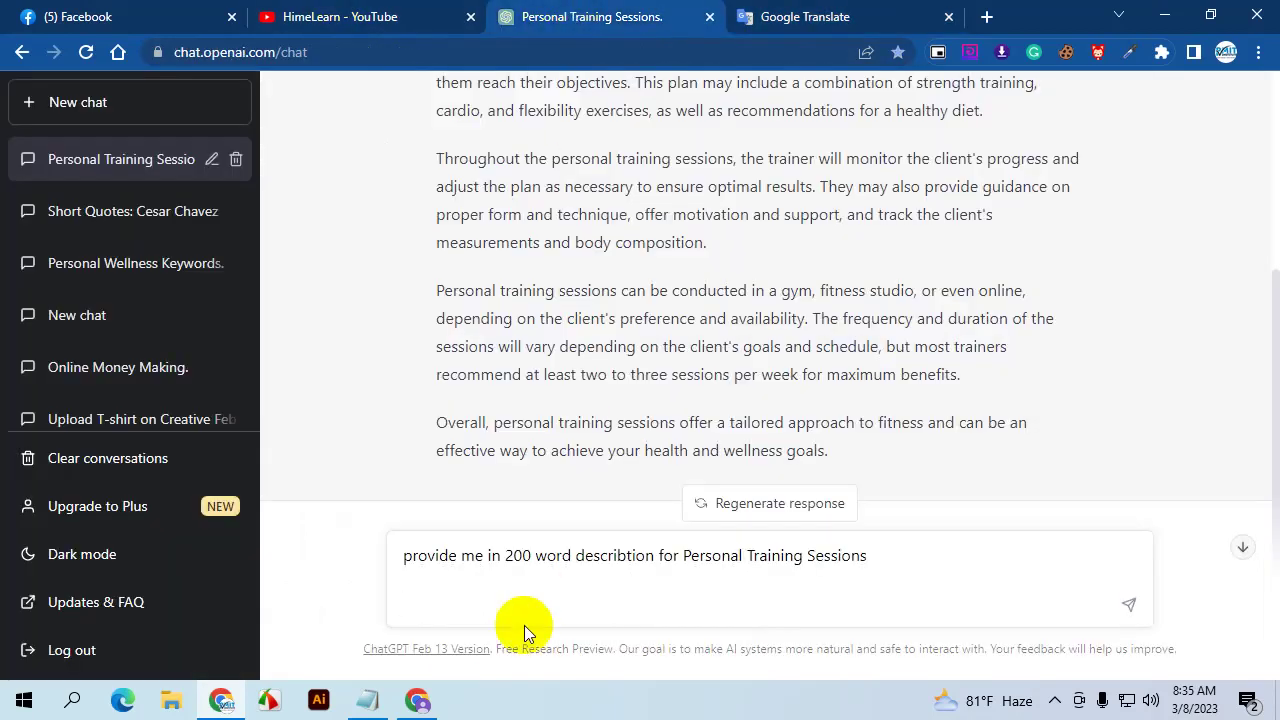
{"action": "left_click", "coordinate": [531, 587]}
{"action": "key", "text": "ctrl+a"}
{"action": "key", "text": "ctrl+v"}
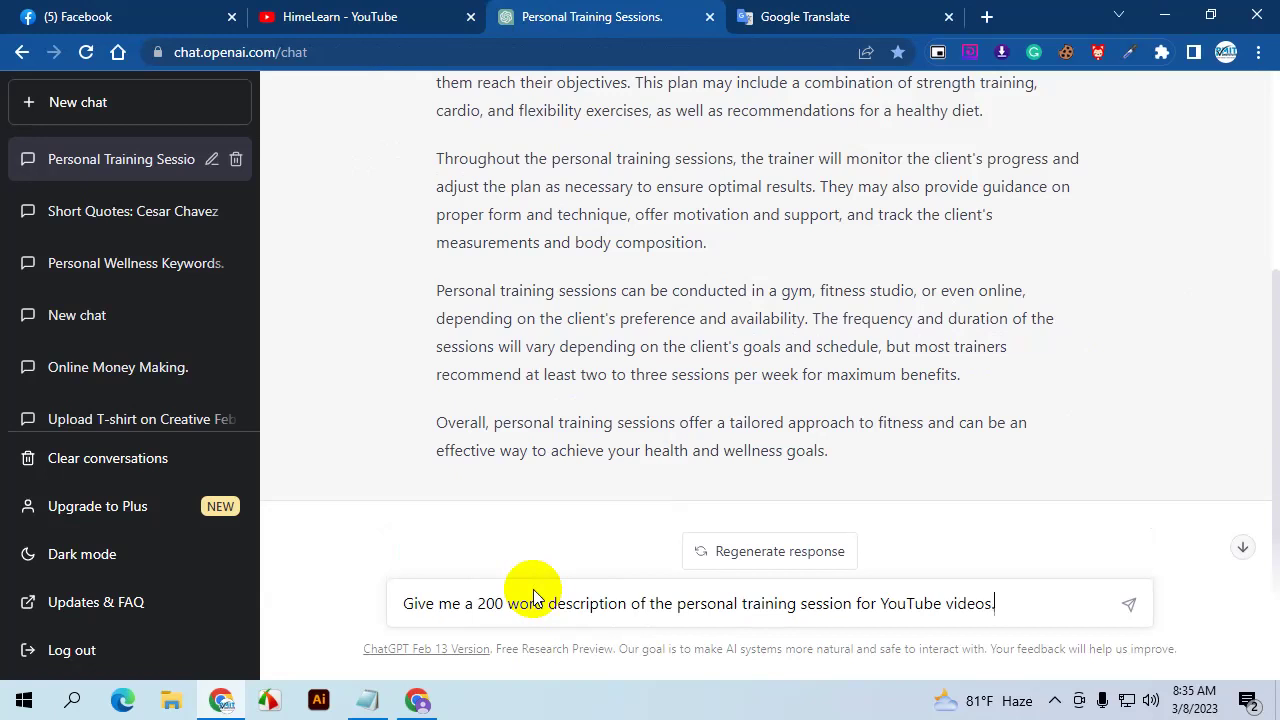
{"action": "key", "text": "Return"}
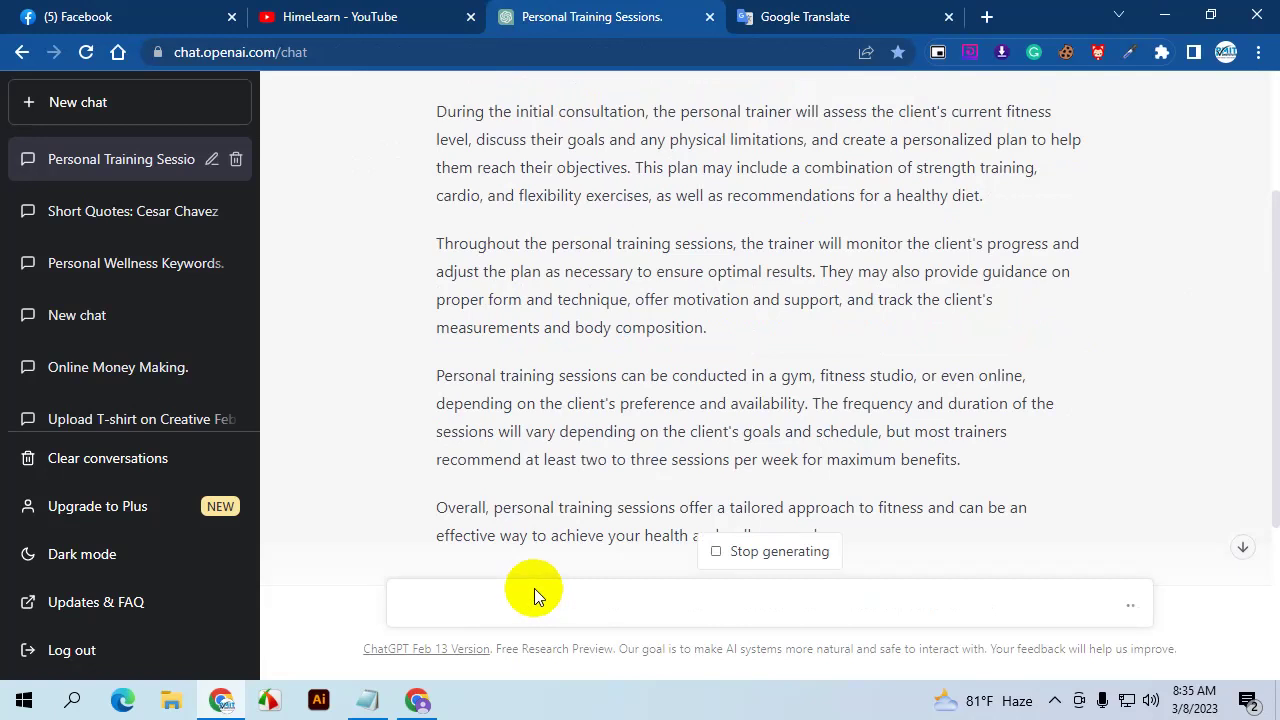
Copy the new response's text from "The personal trainer may create a series of videos" through its last paragraph
{"action": "scroll", "coordinate": [565, 398], "scroll_direction": "up", "scroll_amount": 1}
{"action": "scroll", "coordinate": [557, 320], "scroll_direction": "down", "scroll_amount": 4}
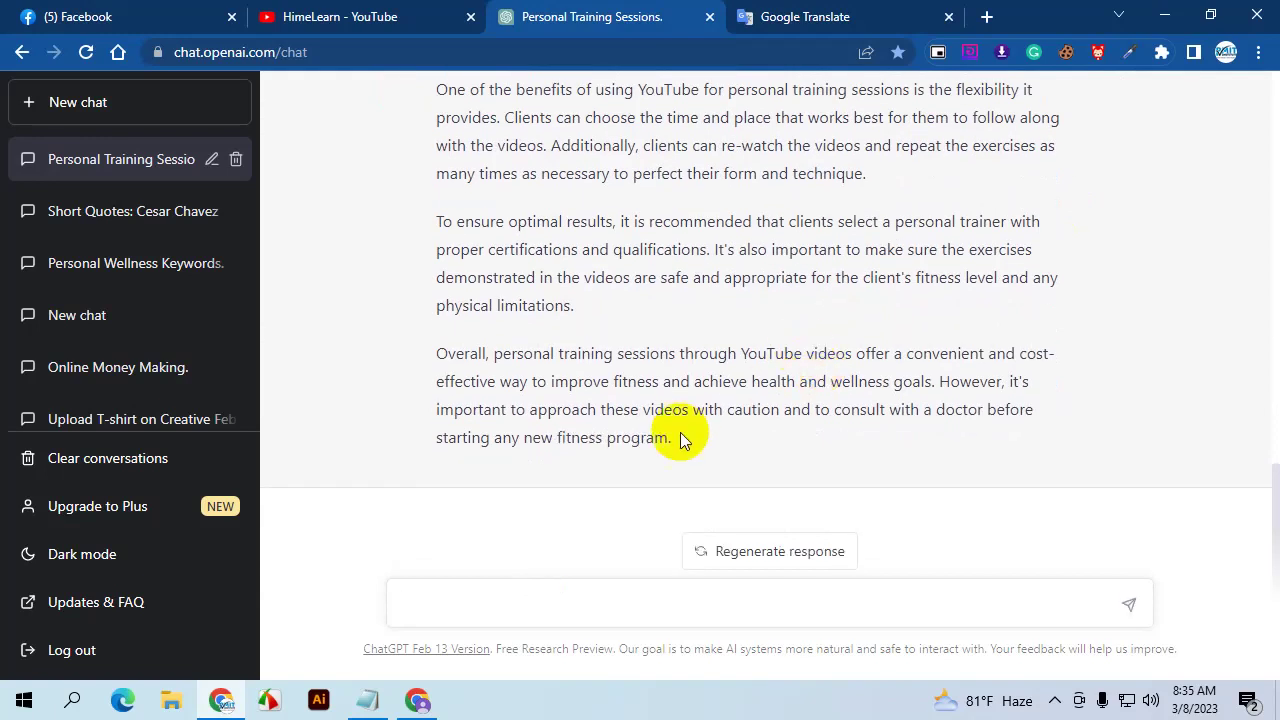
{"action": "left_click_drag", "start_coordinate": [679, 443], "coordinate": [429, 317]}
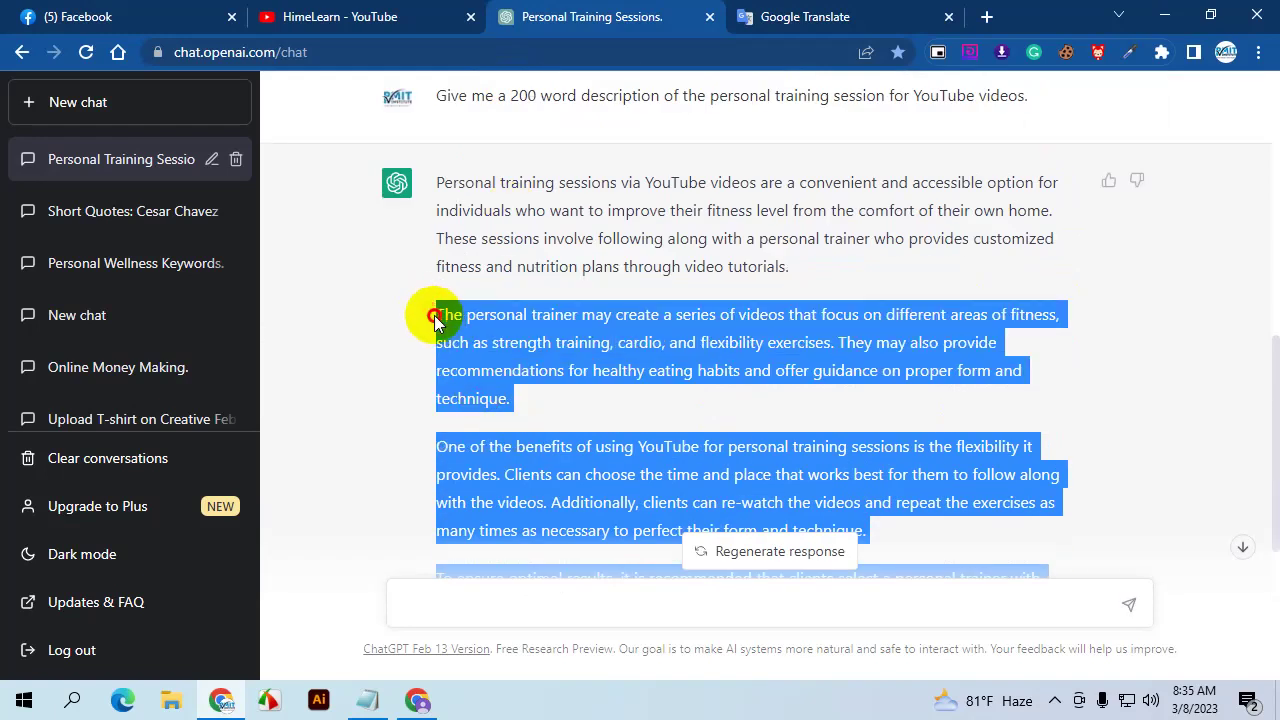
{"action": "right_click", "coordinate": [467, 330]}
{"action": "left_click", "coordinate": [500, 340]}
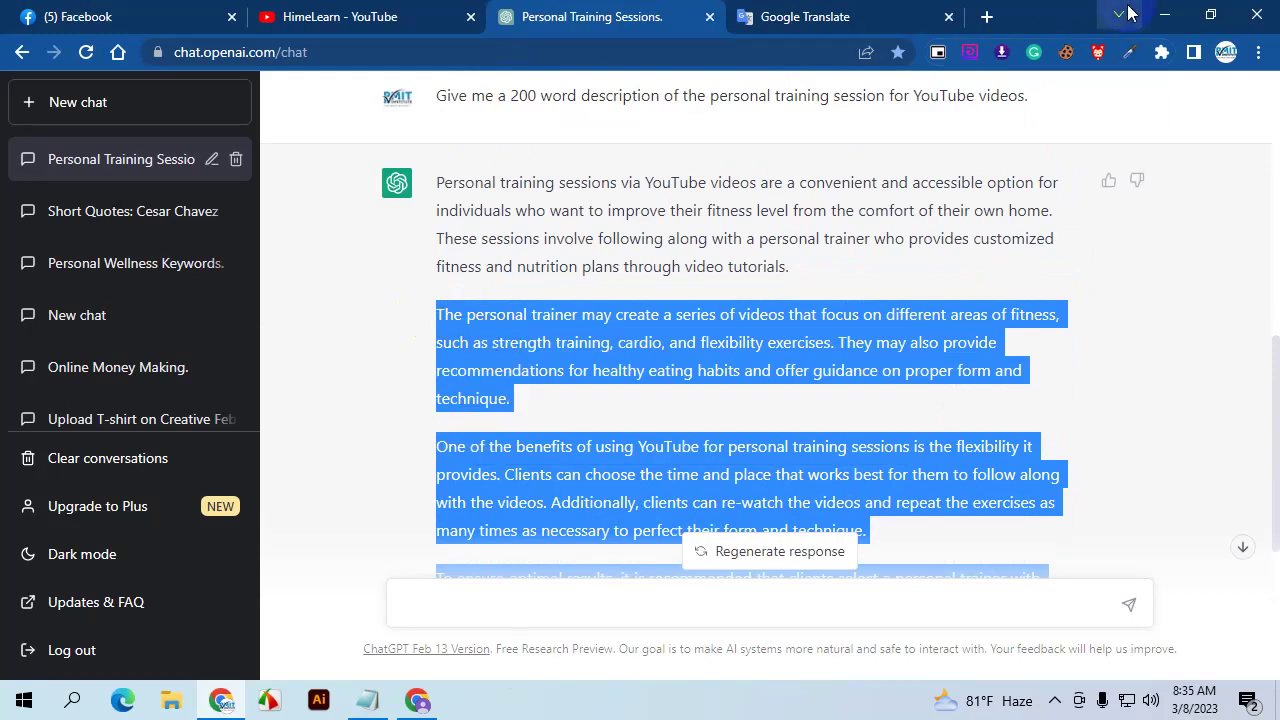
Switch to the Personal training sessions file in Notepad and paste the copied paragraphs below the existing list
{"action": "left_click", "coordinate": [1164, 16]}
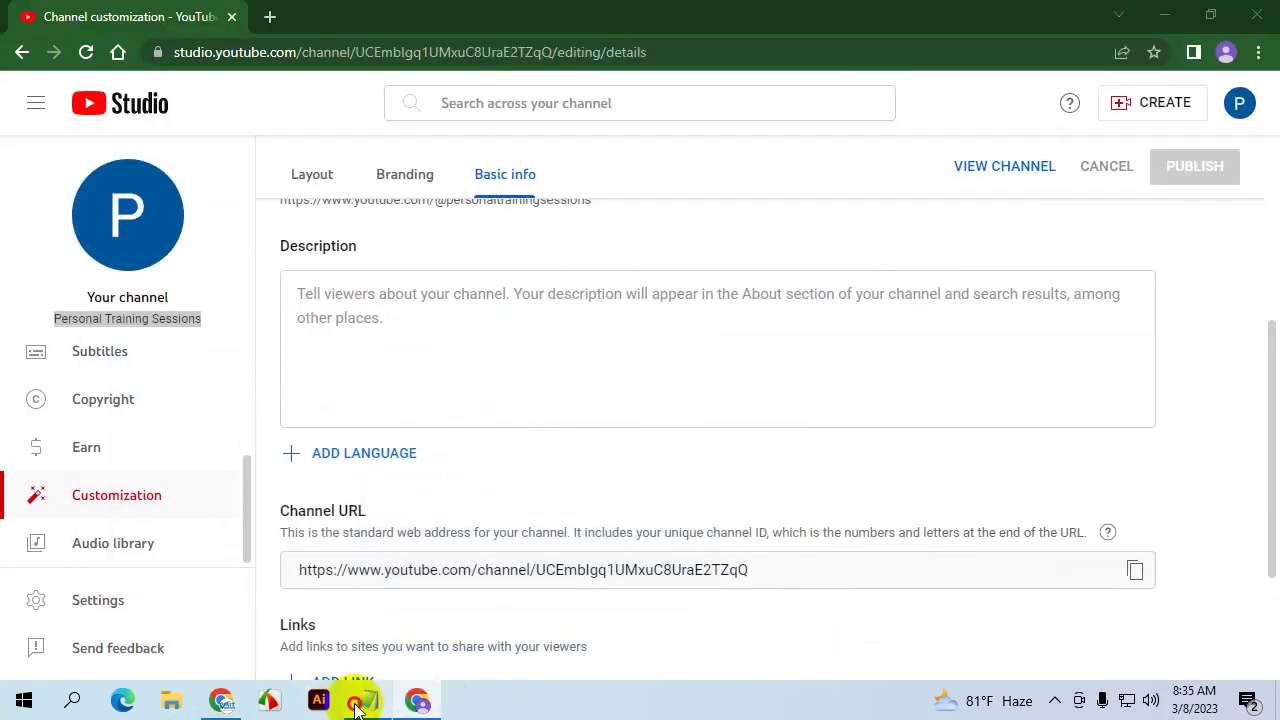
{"action": "left_click", "coordinate": [362, 700]}
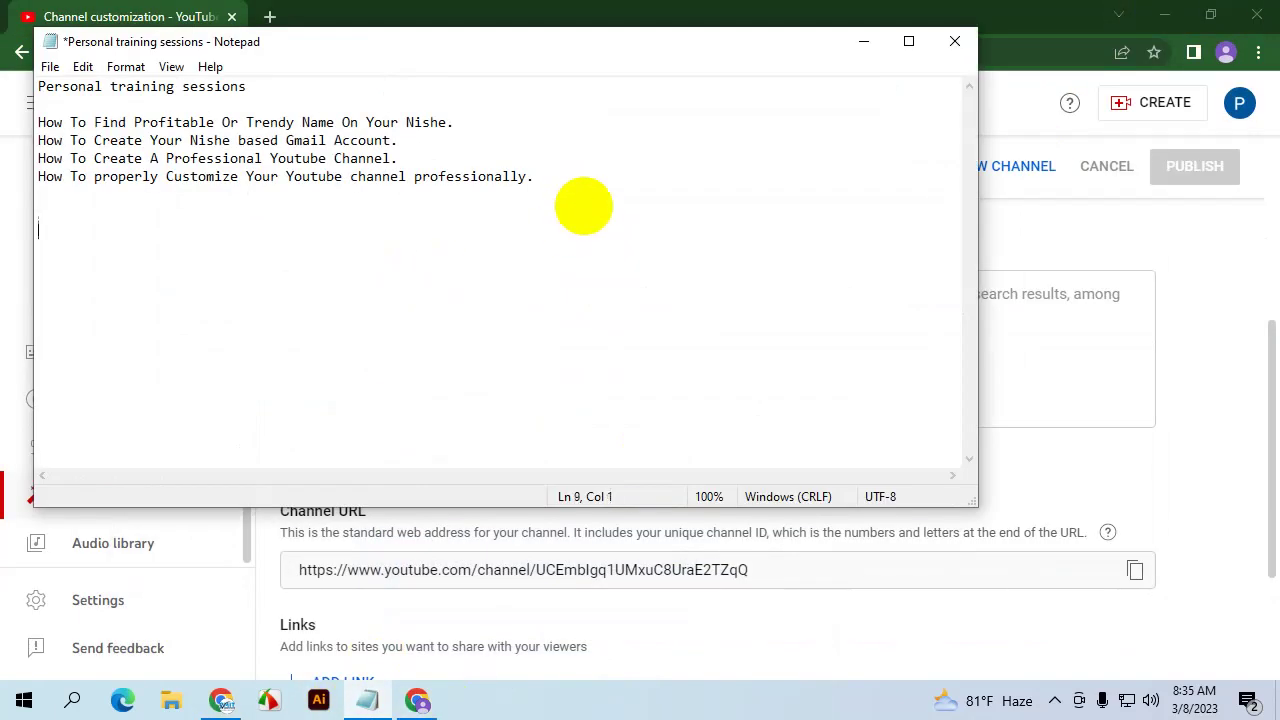
{"action": "key", "text": "ctrl+v"}
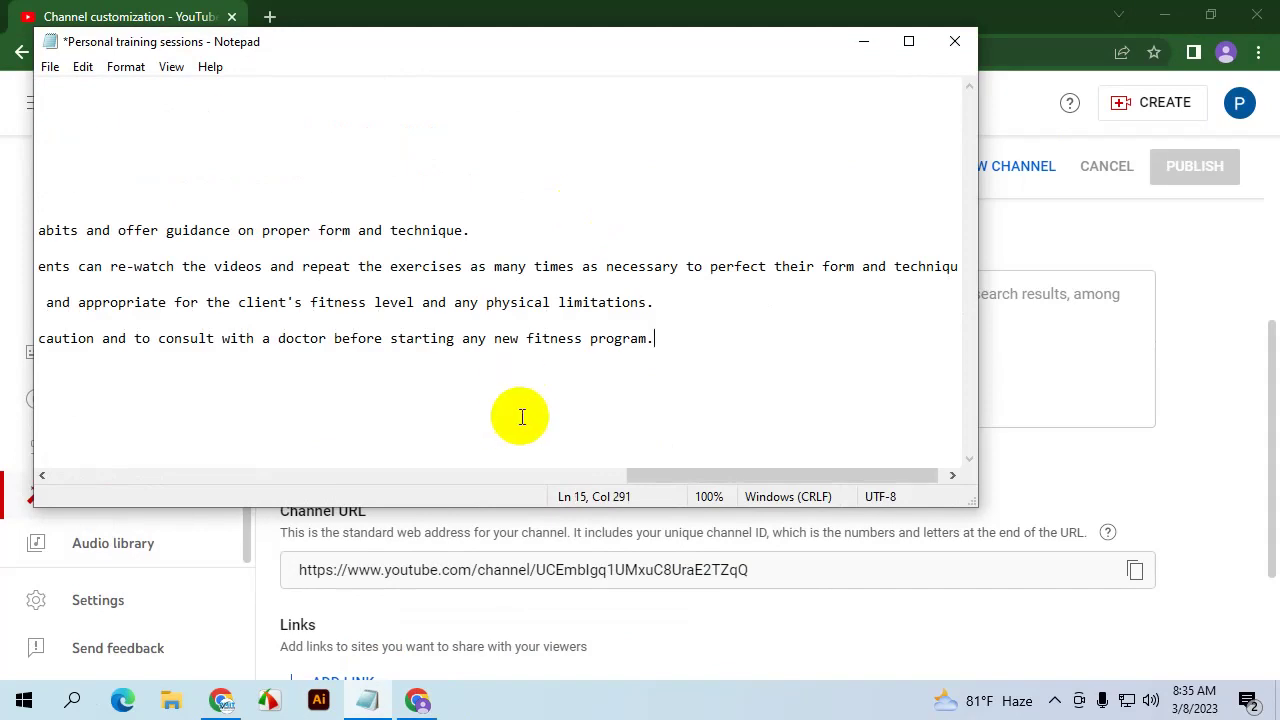
{"action": "left_click_drag", "start_coordinate": [674, 476], "coordinate": [178, 481]}
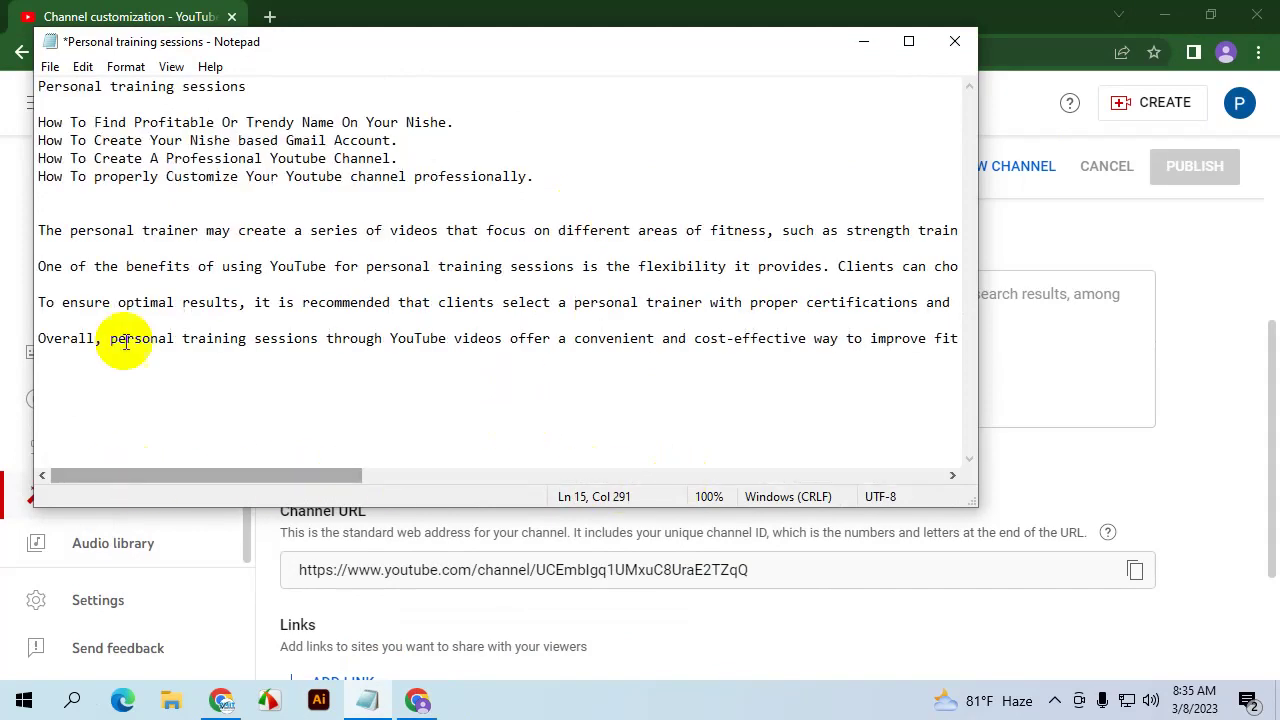
{"action": "left_click", "coordinate": [153, 296]}
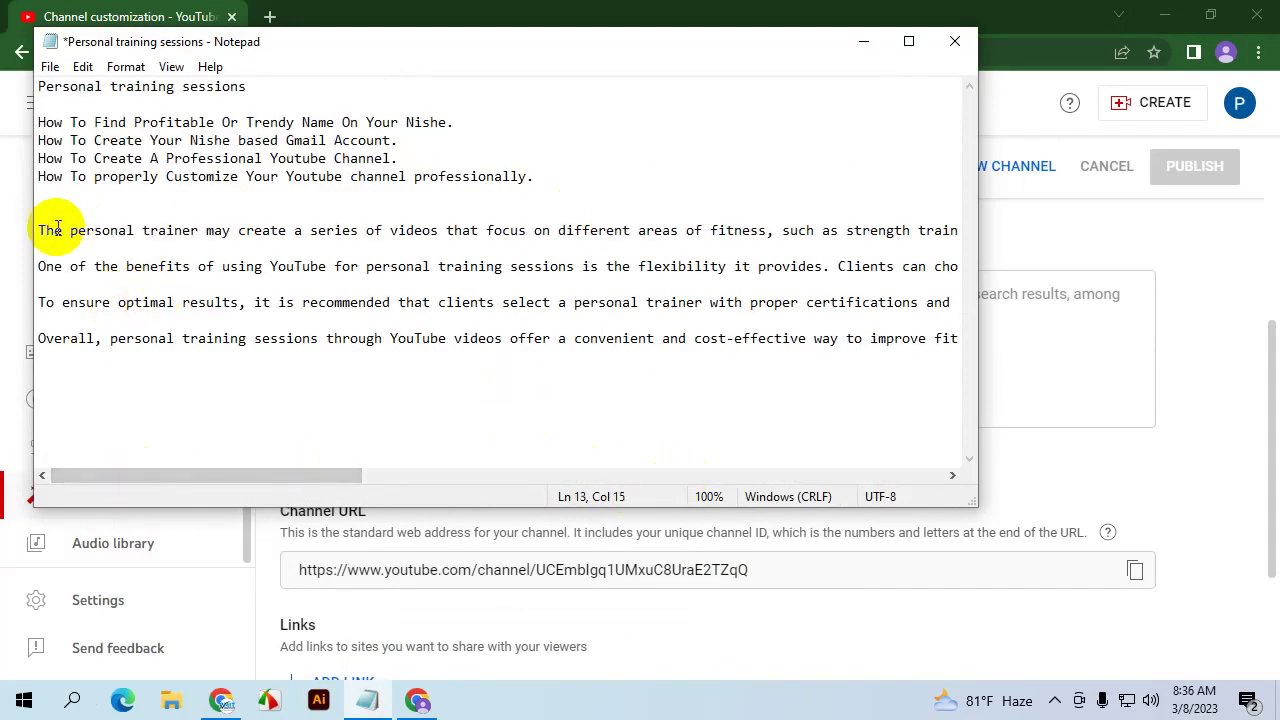
Cut the pasted paragraphs from the Notepad file and paste them into the channel's Description in YouTube Studio
{"action": "left_click_drag", "start_coordinate": [29, 223], "coordinate": [1016, 352]}
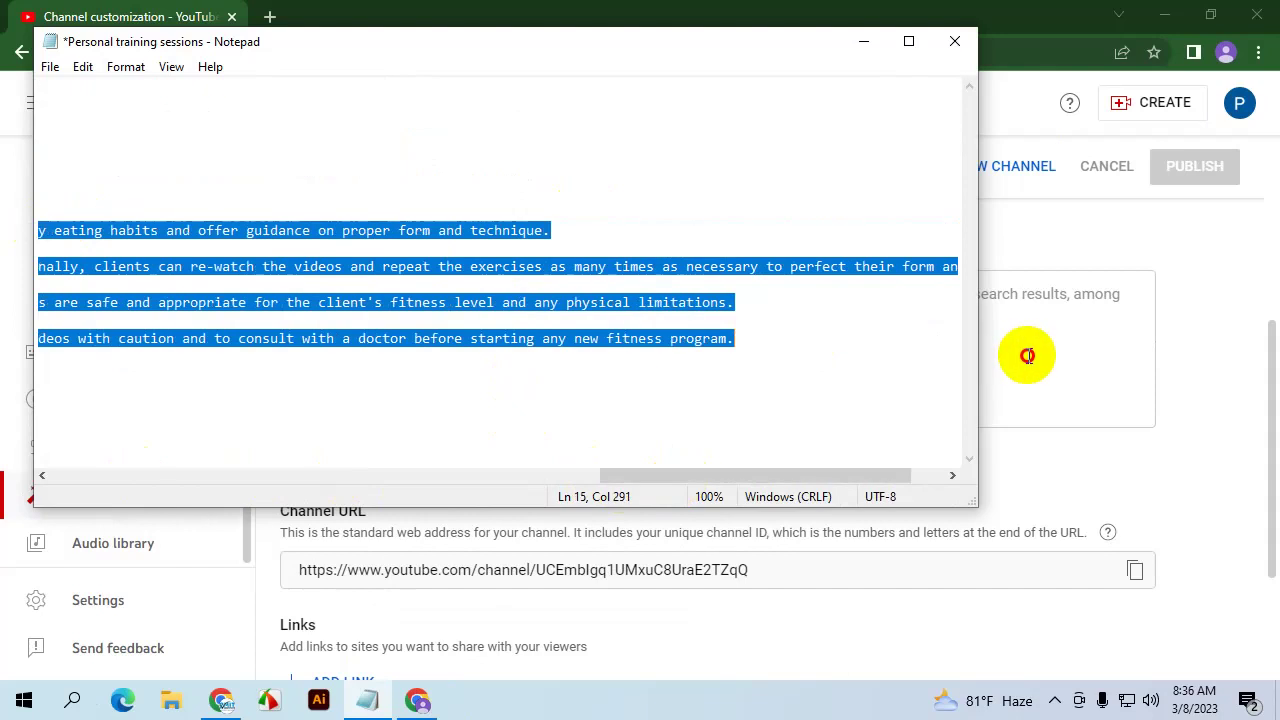
{"action": "right_click", "coordinate": [590, 318]}
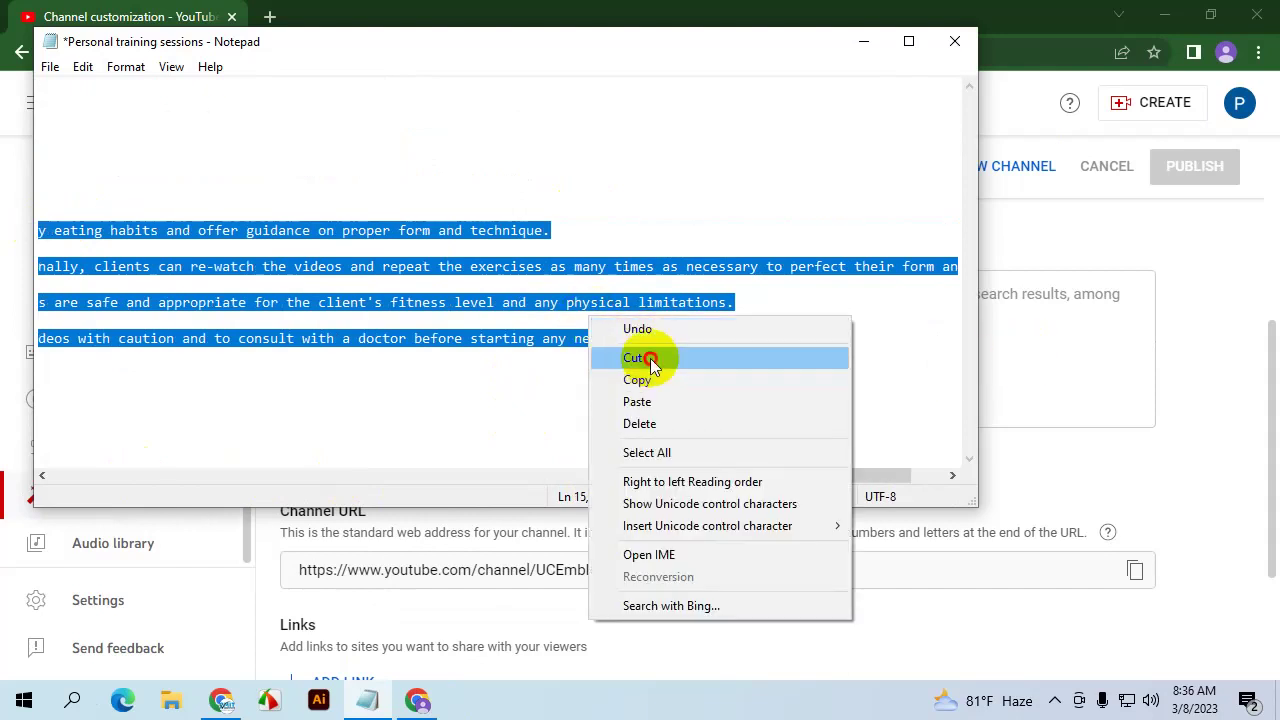
{"action": "left_click", "coordinate": [645, 358]}
{"action": "left_click", "coordinate": [617, 642]}
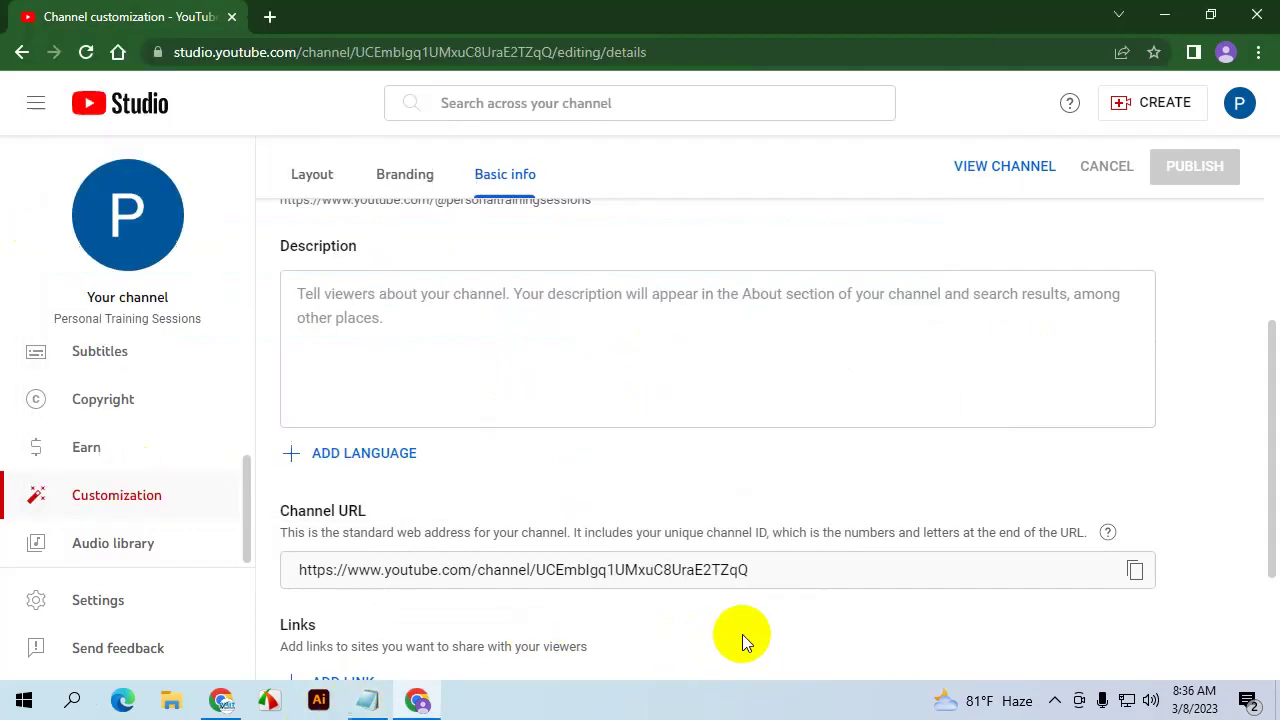
{"action": "left_click", "coordinate": [461, 358]}
{"action": "key", "text": "ctrl+v"}
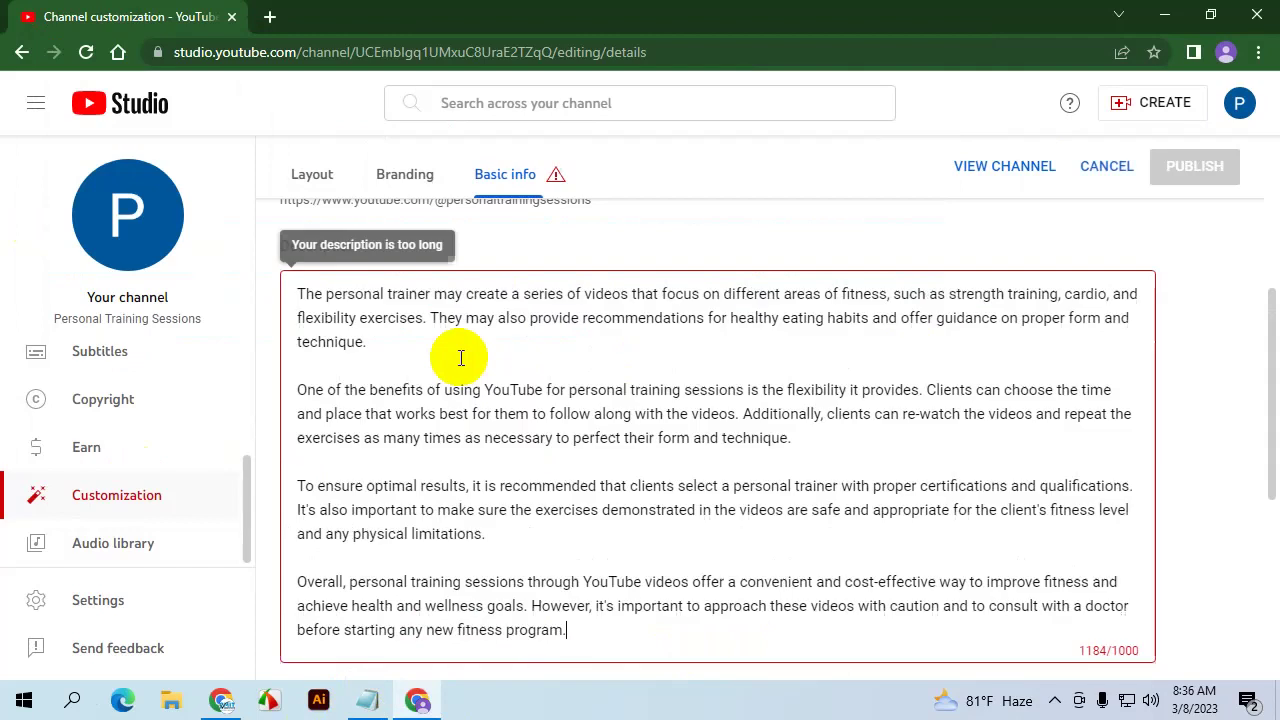
Delete the paragraph beginning "To ensure optimal results" and its leftover blank line from the channel description
{"action": "scroll", "coordinate": [586, 443], "scroll_direction": "up", "scroll_amount": 2}
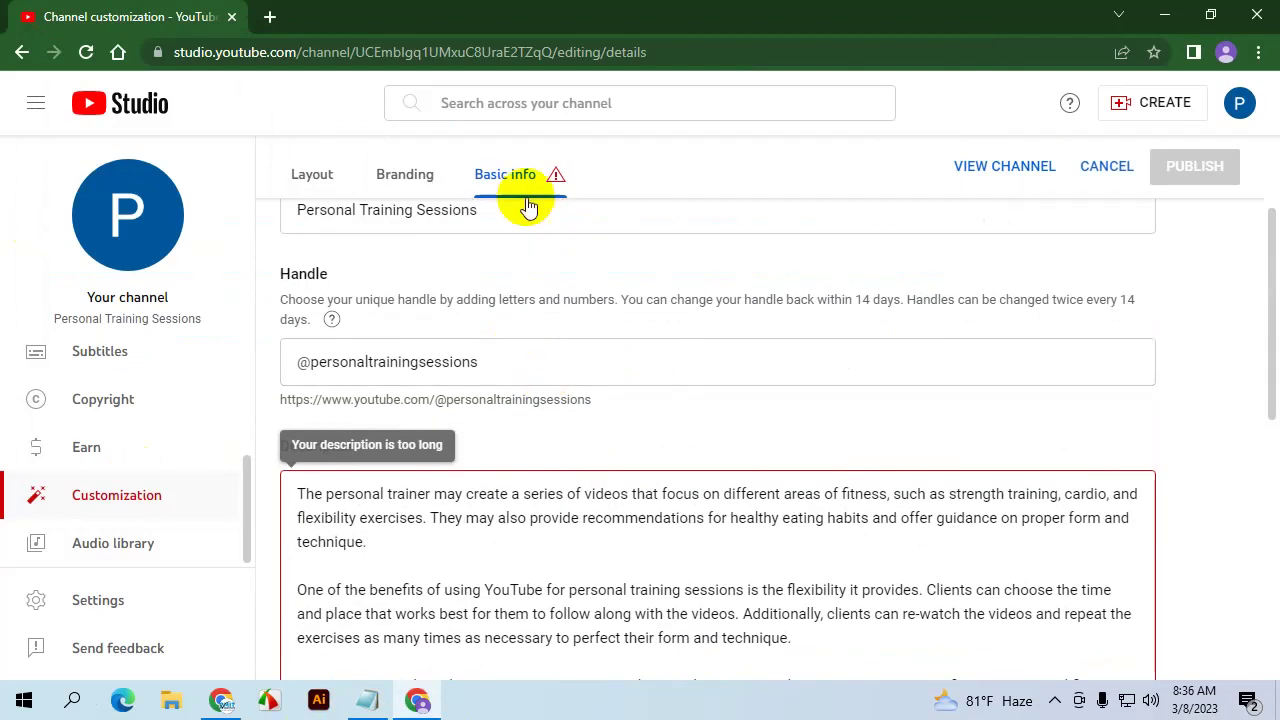
{"action": "scroll", "coordinate": [534, 229], "scroll_direction": "down", "scroll_amount": 3}
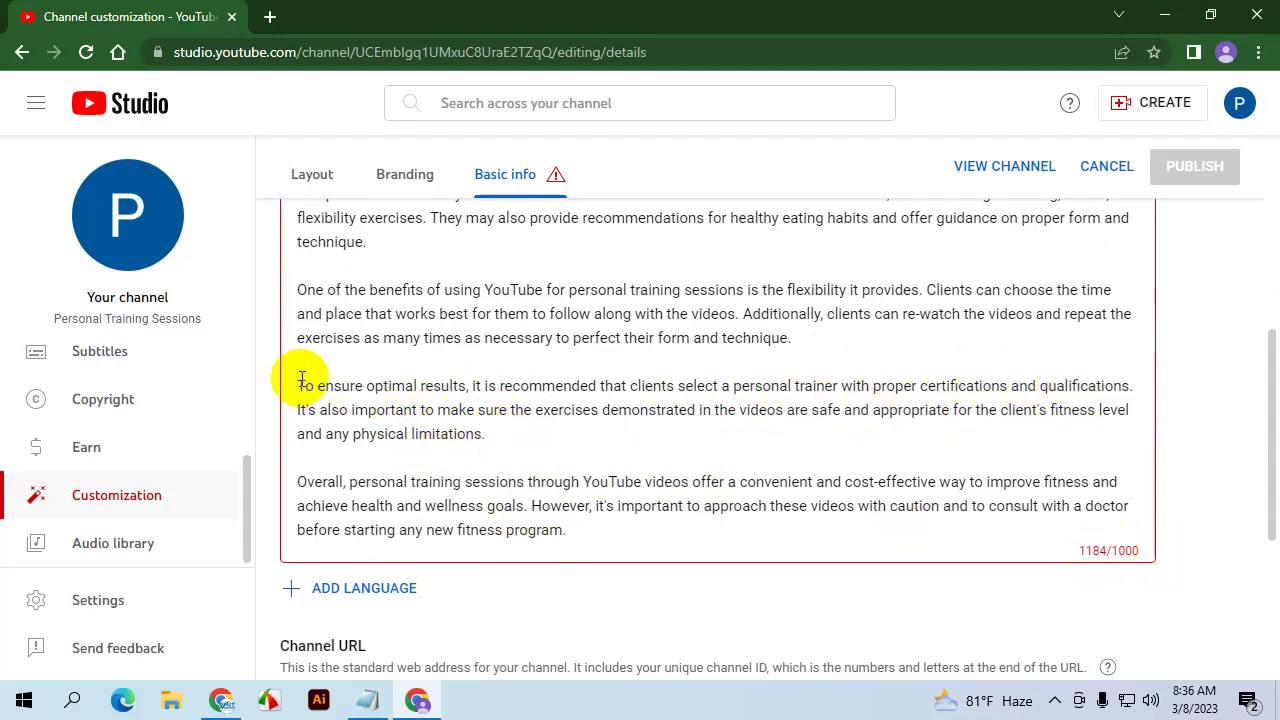
{"action": "left_click_drag", "start_coordinate": [300, 385], "coordinate": [582, 428]}
{"action": "key", "text": "BackSpace"}
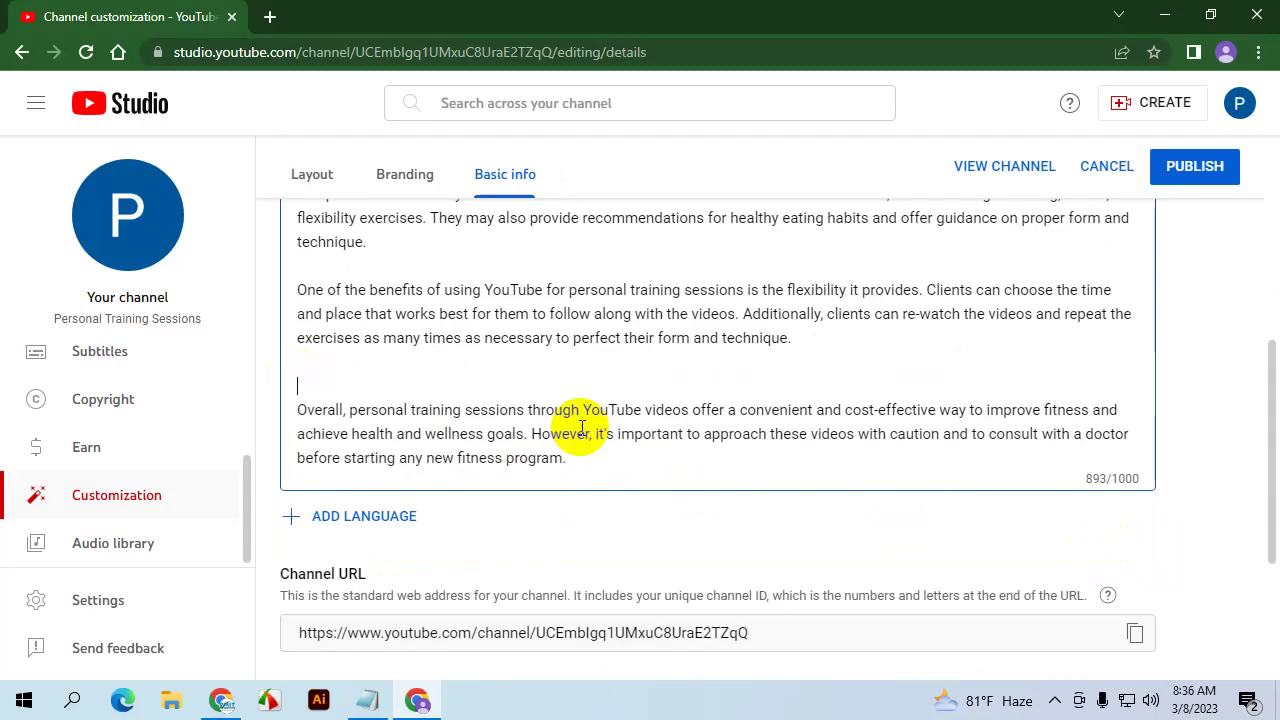
{"action": "key", "text": "BackSpace"}
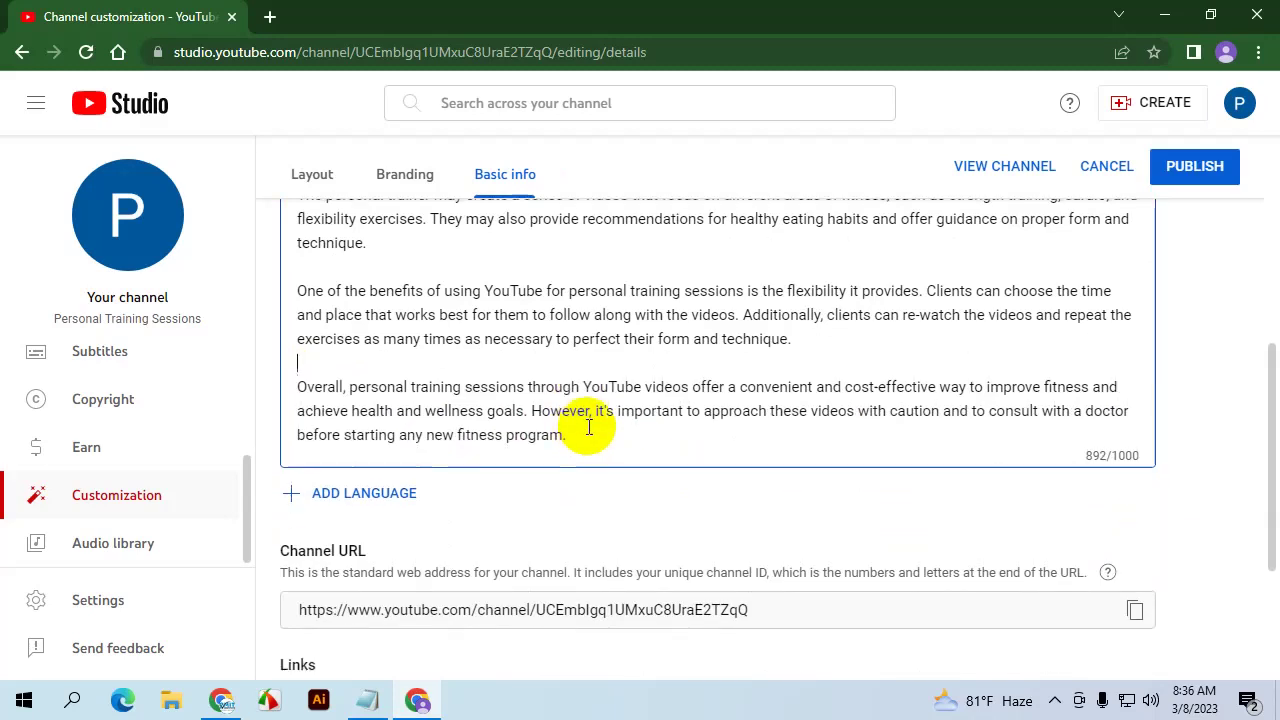
{"action": "scroll", "coordinate": [586, 428], "scroll_direction": "up", "scroll_amount": 3}
{"action": "scroll", "coordinate": [600, 428], "scroll_direction": "down", "scroll_amount": 3}
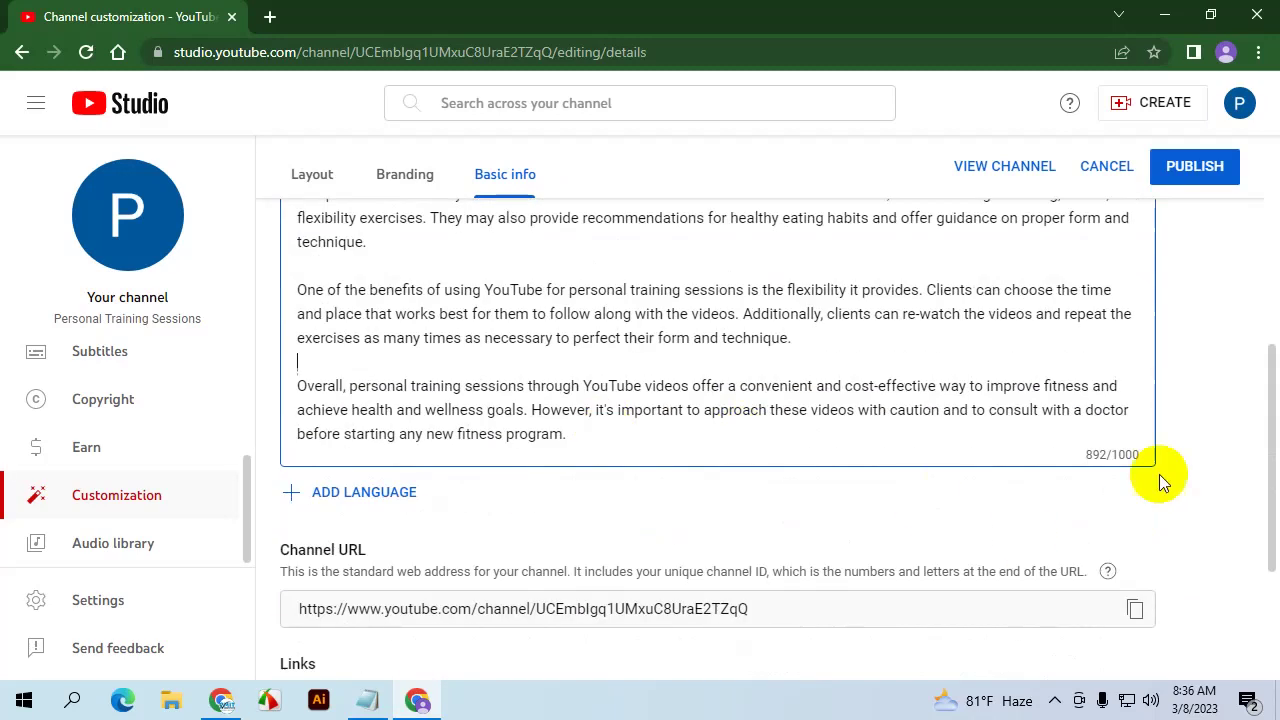
{"action": "scroll", "coordinate": [600, 406], "scroll_direction": "down", "scroll_amount": 1}
{"action": "scroll", "coordinate": [593, 403], "scroll_direction": "up", "scroll_amount": 2}
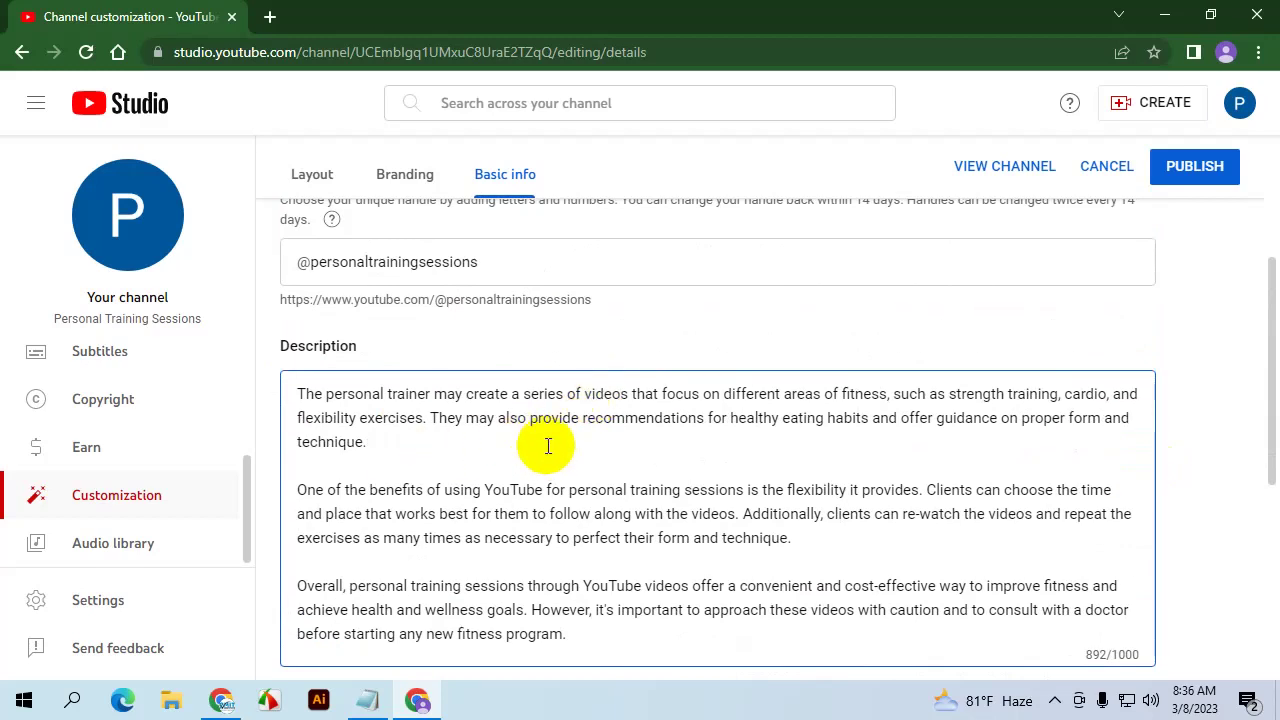
{"action": "scroll", "coordinate": [540, 445], "scroll_direction": "down", "scroll_amount": 1}
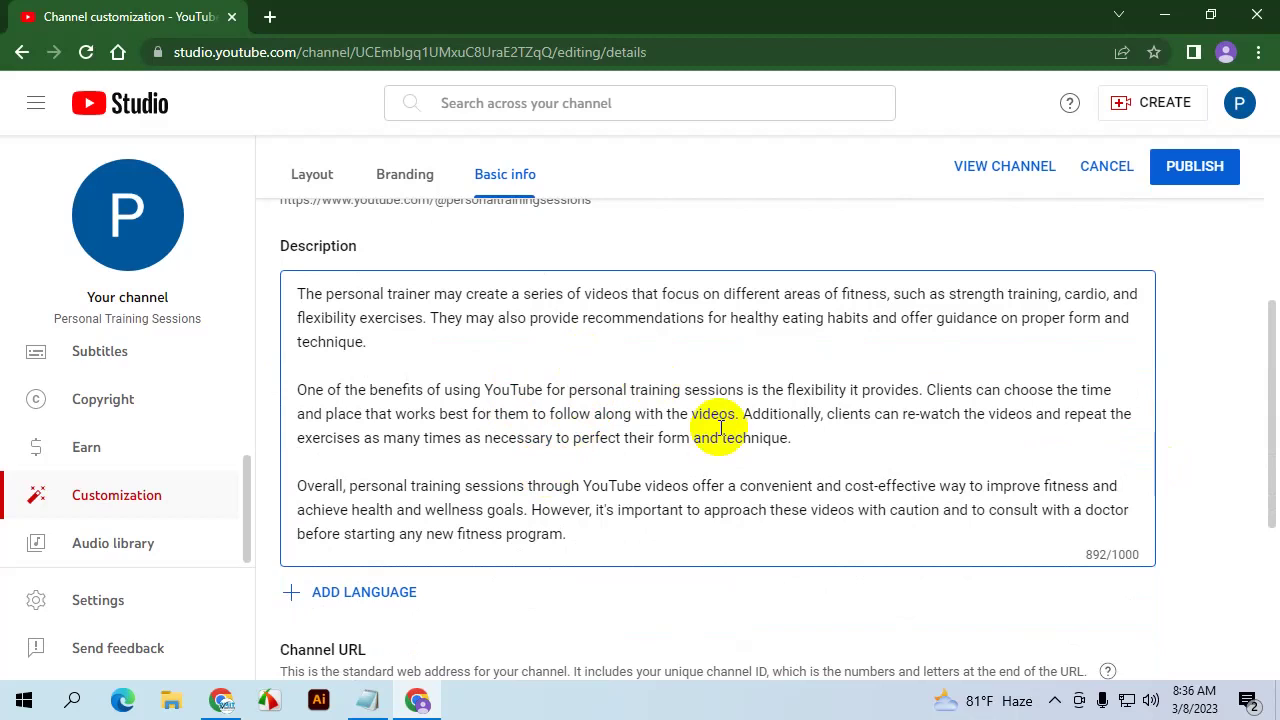
Add two line breaks after the final paragraph of the channel description
{"action": "left_click", "coordinate": [642, 545]}
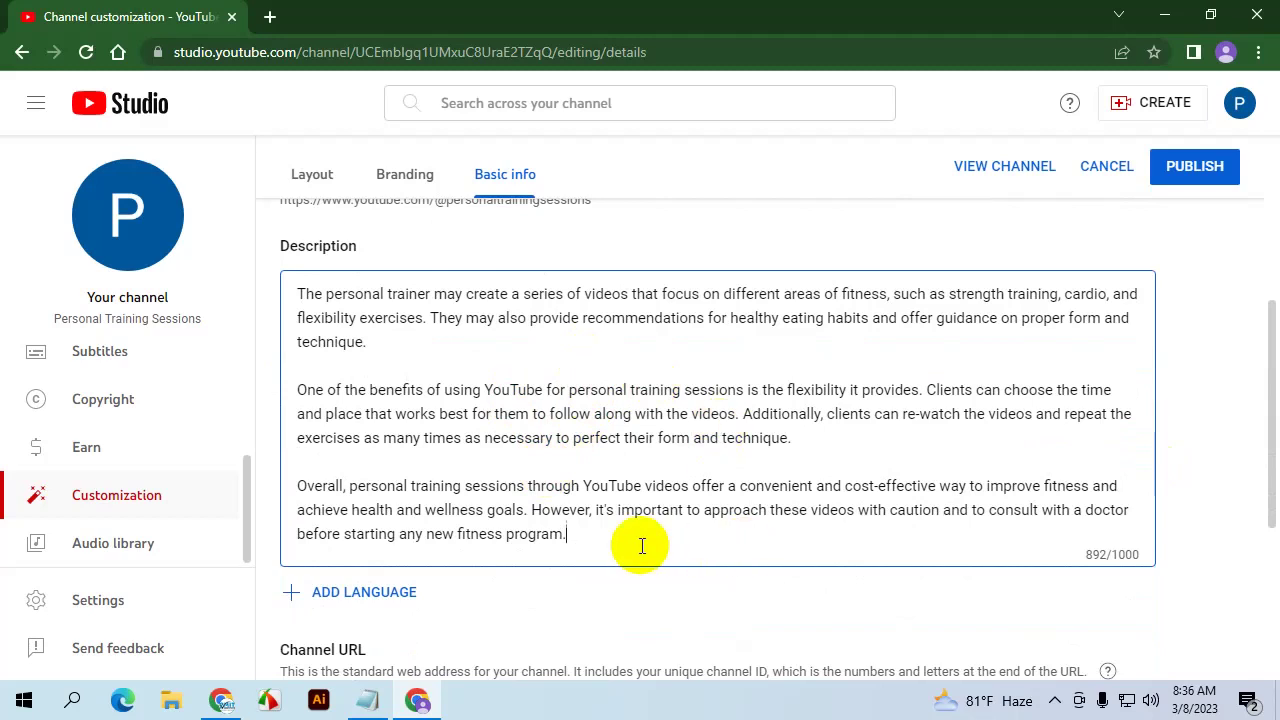
{"action": "key", "text": "Return"}
{"action": "key", "text": "Return"}
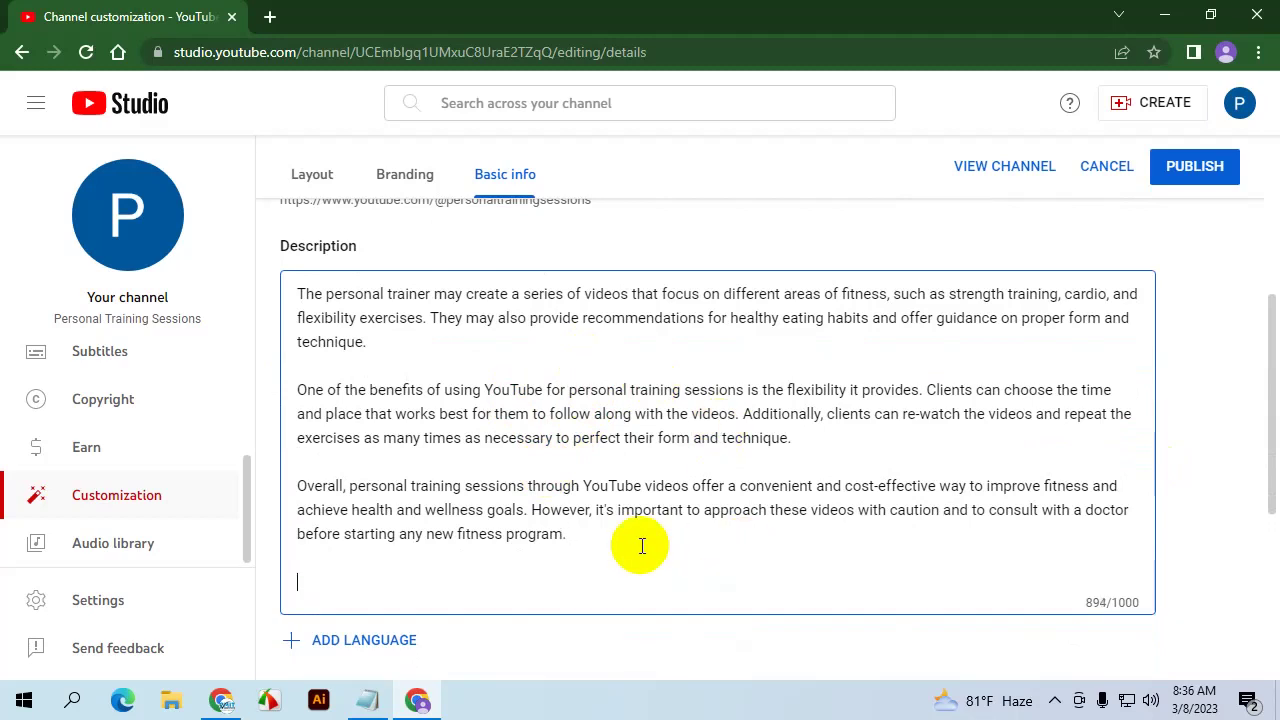
Switch to the HimeLearn channel's About page and examine how its description lists social media links after the intro text
{"action": "left_click", "coordinate": [221, 698]}
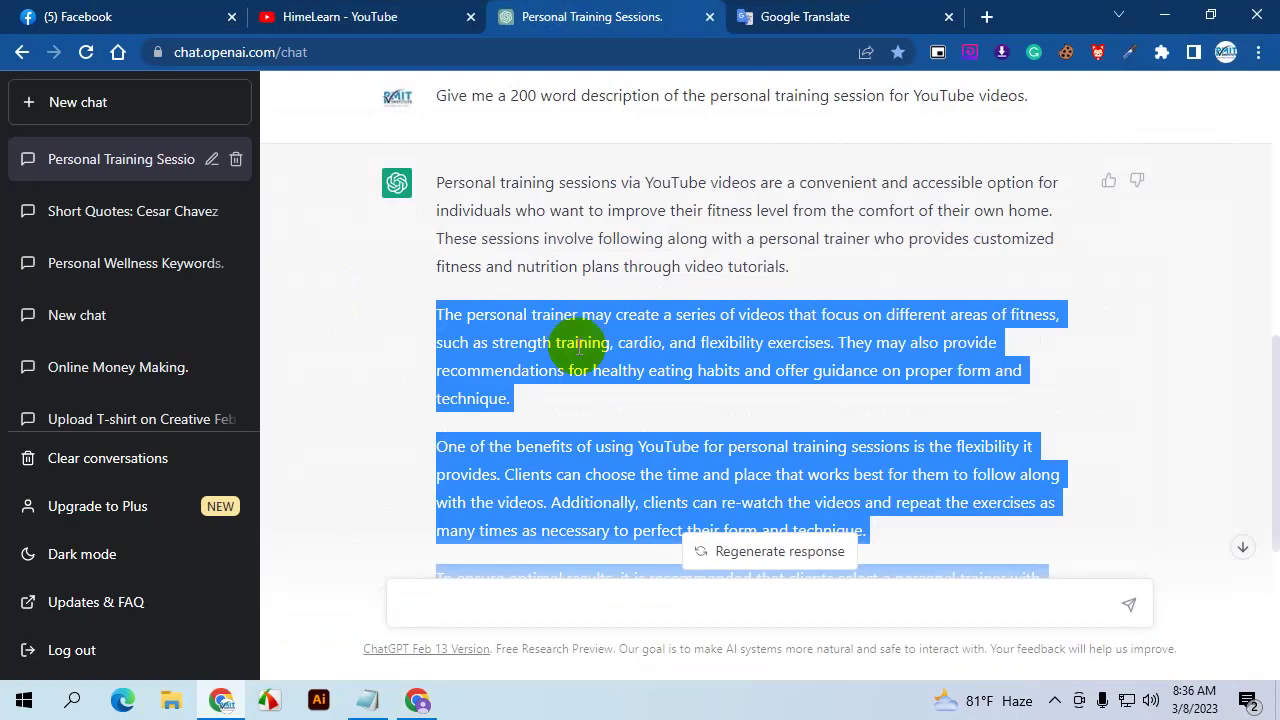
{"action": "left_click", "coordinate": [760, 14]}
{"action": "left_click", "coordinate": [345, 16]}
{"action": "scroll", "coordinate": [532, 335], "scroll_direction": "down", "scroll_amount": 3}
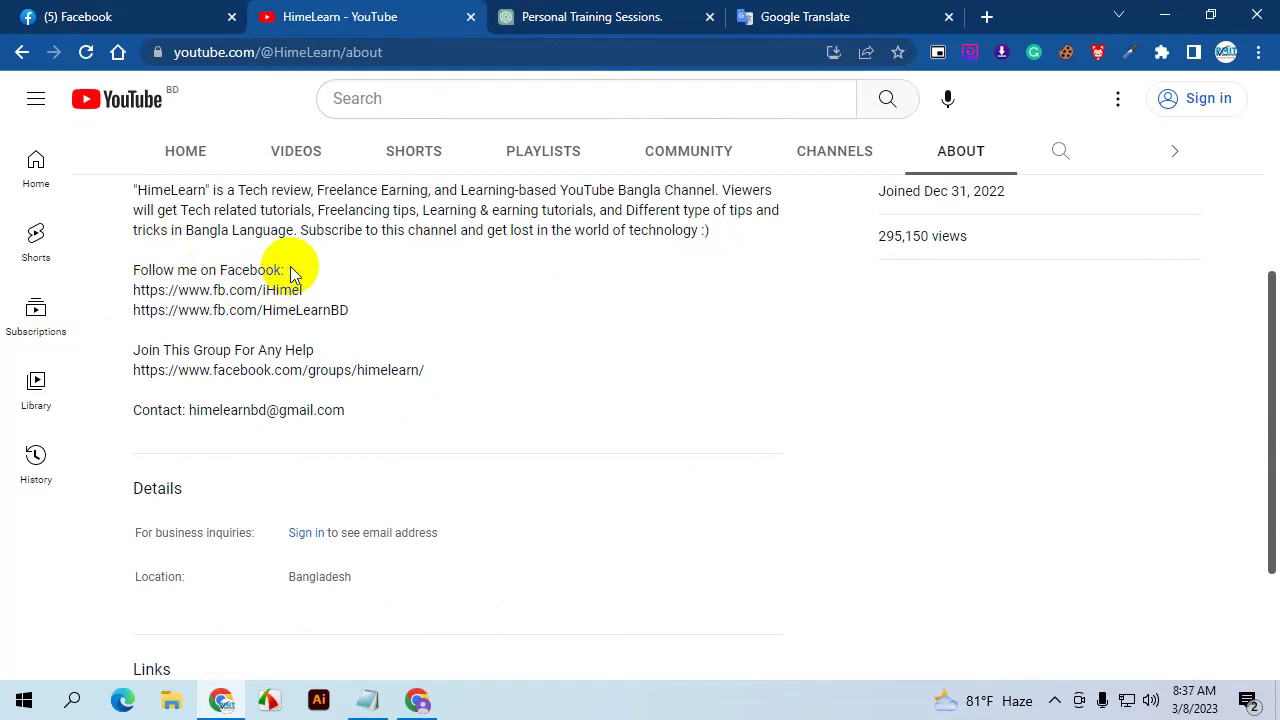
{"action": "left_click_drag", "start_coordinate": [288, 266], "coordinate": [133, 266]}
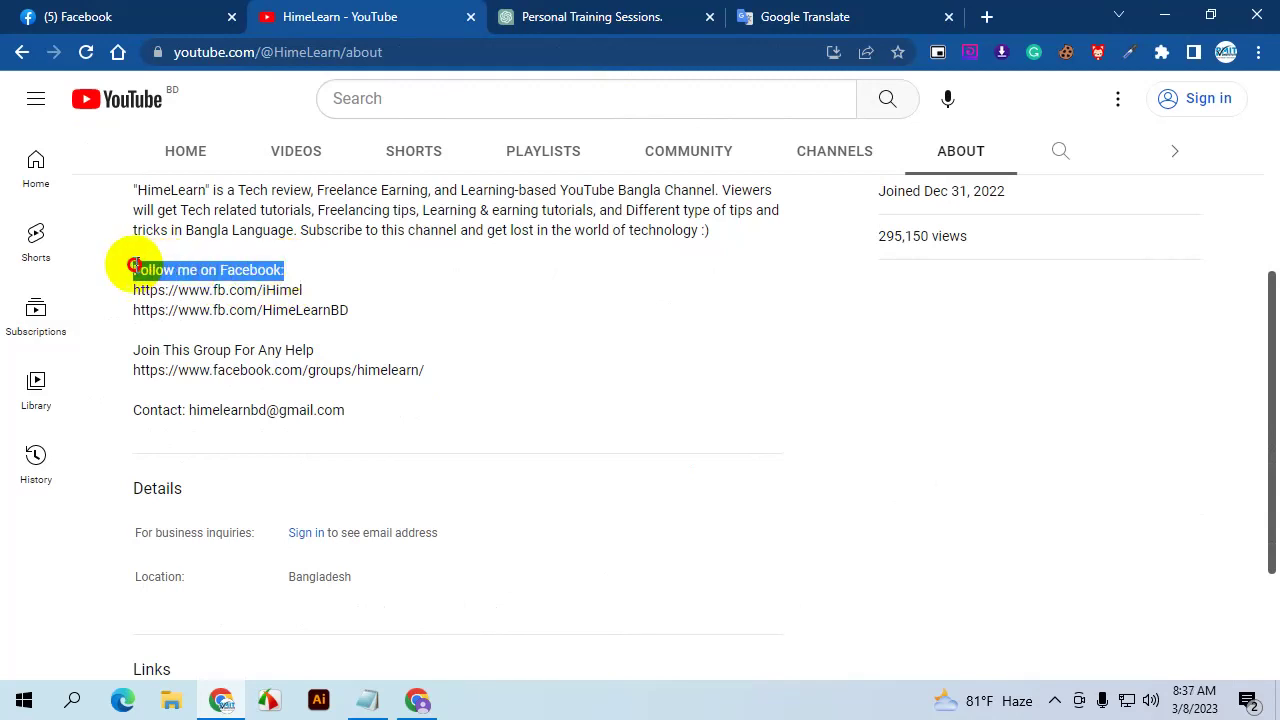
{"action": "left_click", "coordinate": [135, 268]}
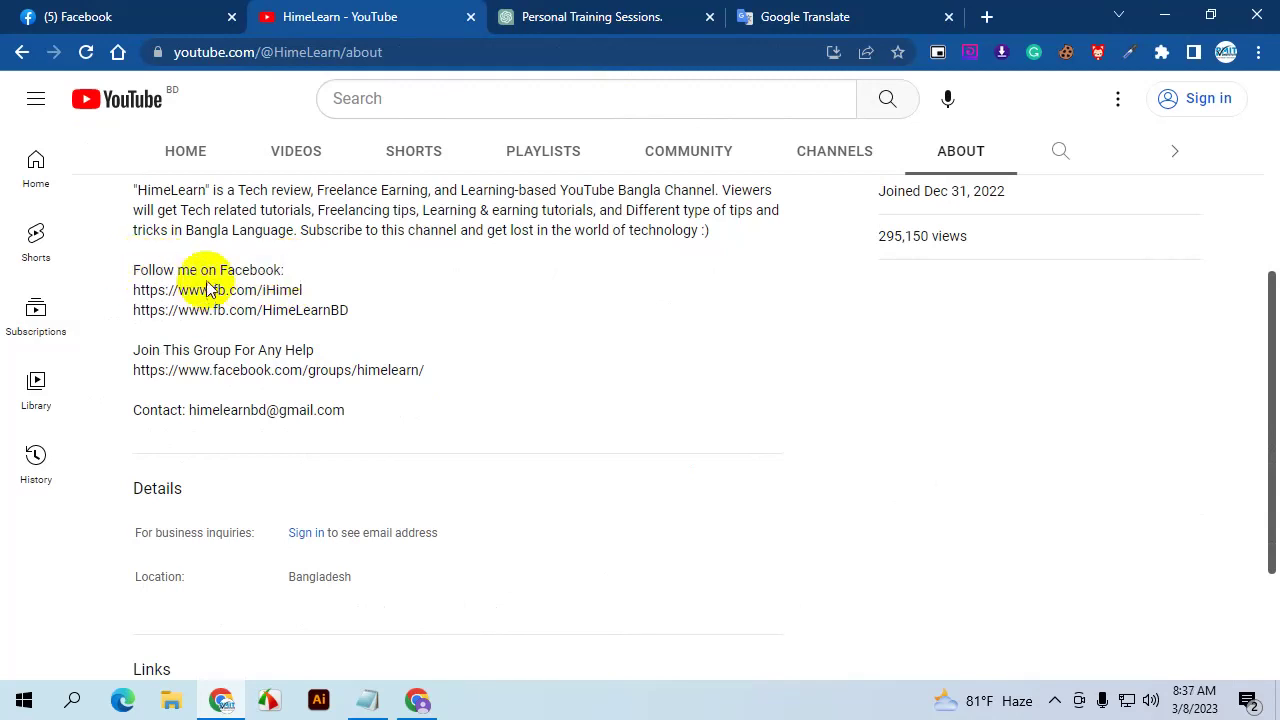
Try to paste the clipboard text at the end of the channel description in YouTube Studio, and undo the paste
{"action": "left_click", "coordinate": [418, 700]}
{"action": "key", "text": "ctrl+v"}
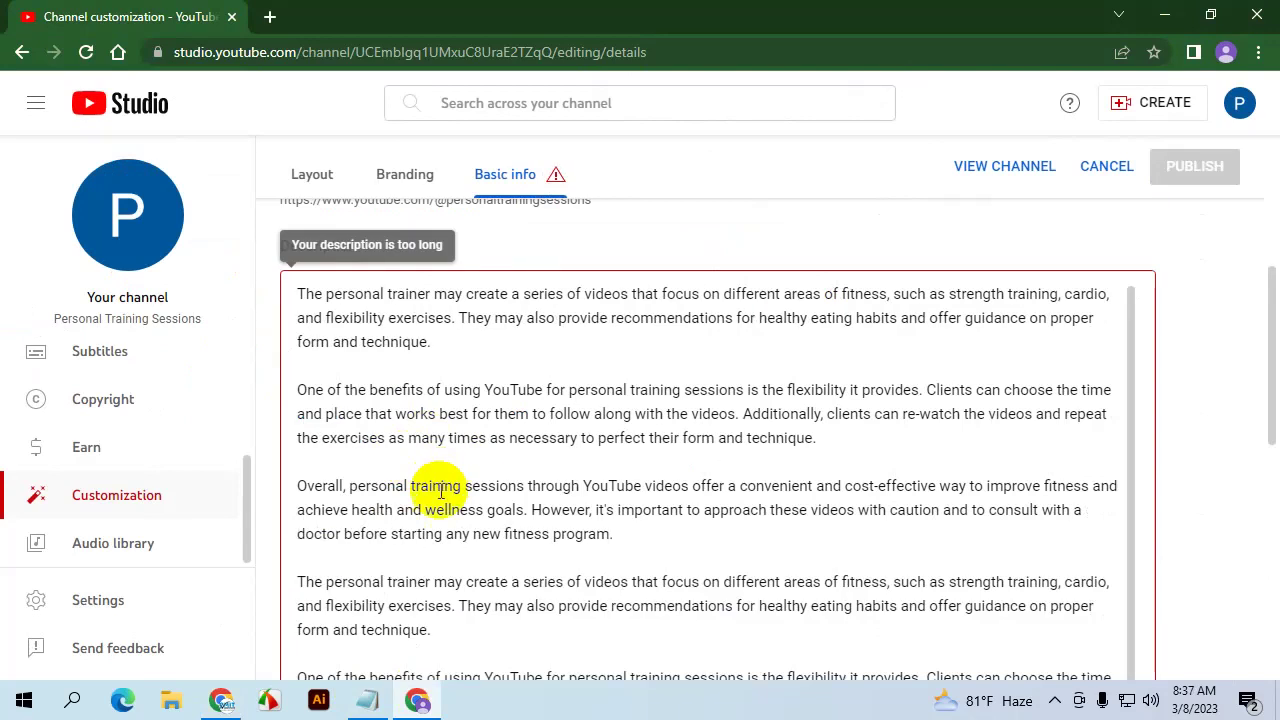
{"action": "scroll", "coordinate": [478, 535], "scroll_direction": "down", "scroll_amount": 1}
{"action": "scroll", "coordinate": [562, 520], "scroll_direction": "down", "scroll_amount": 2}
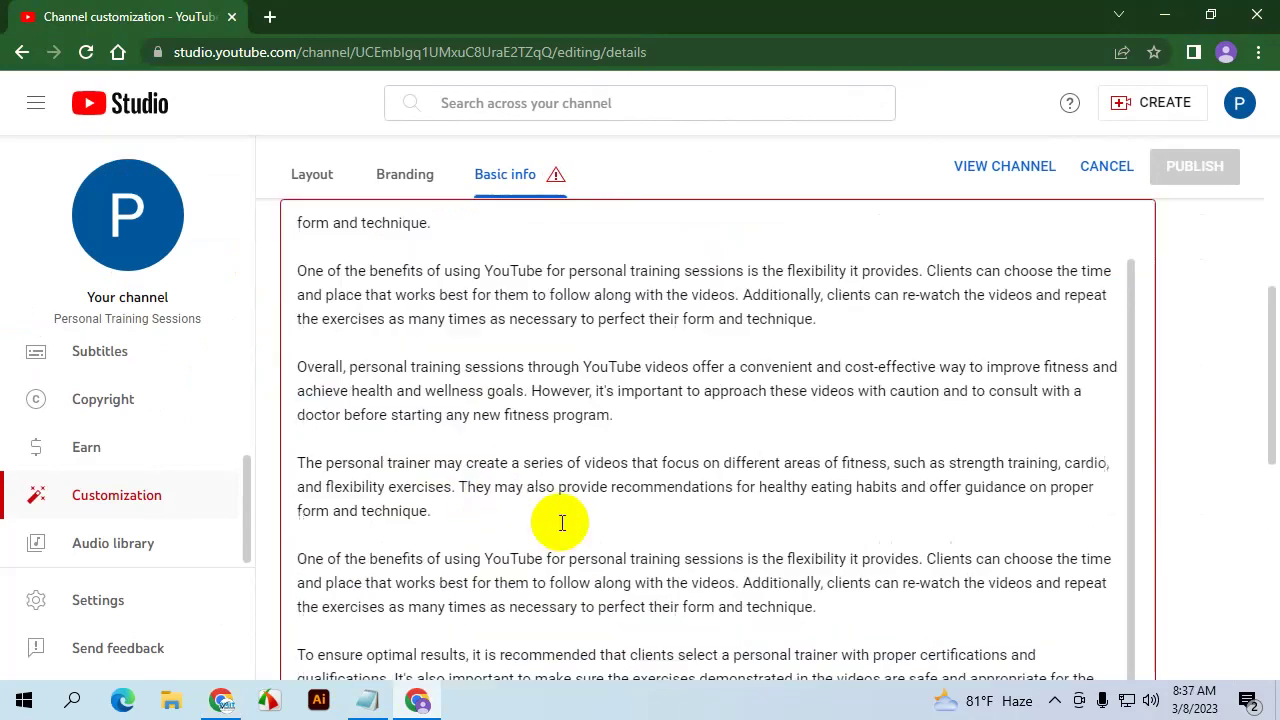
{"action": "key", "text": "ctrl+z"}
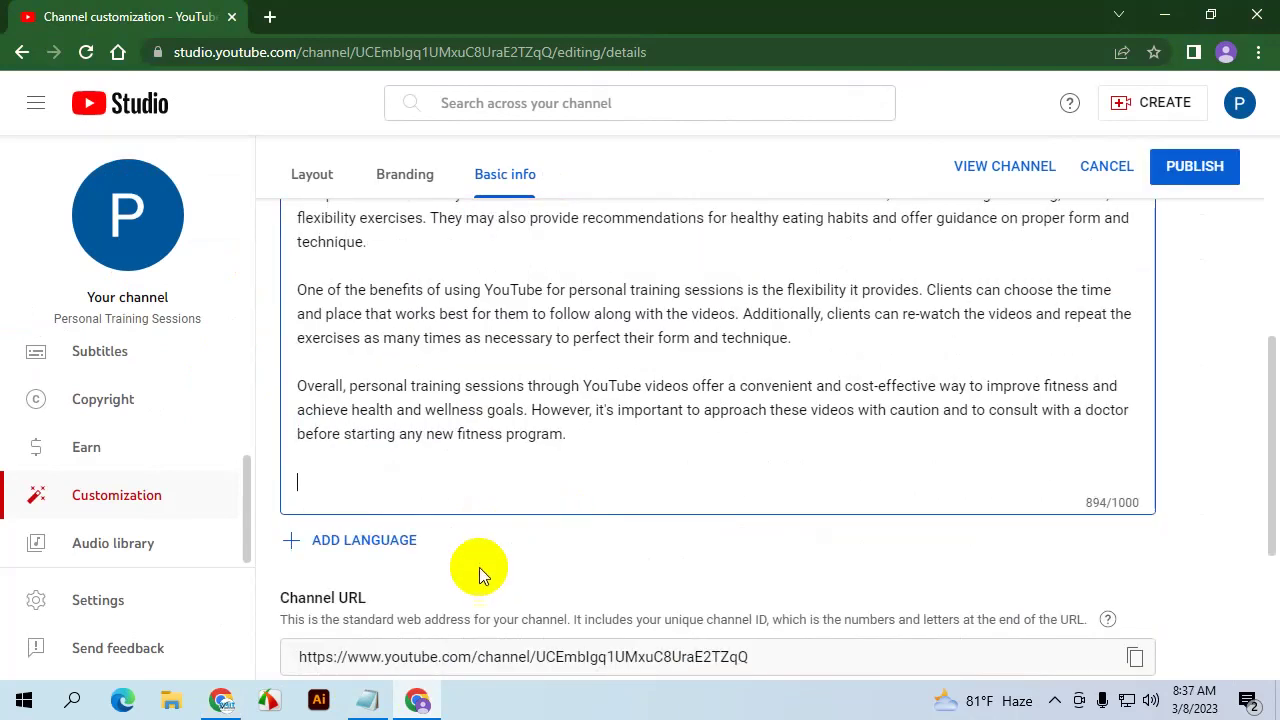
Check the "Follow me" wording on HimeLearn's About page and add the line "FOLLOW ME ON:" at the end of the YouTube Studio description
{"action": "left_click", "coordinate": [220, 700]}
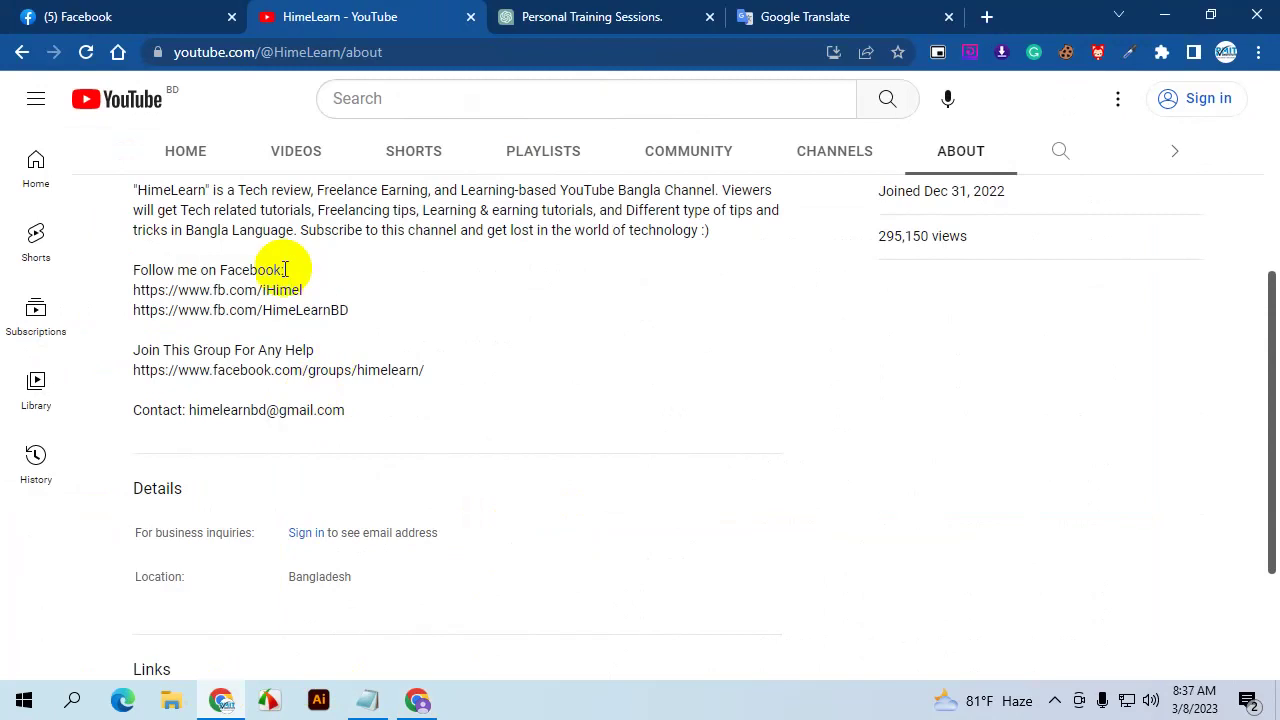
{"action": "left_click_drag", "start_coordinate": [201, 266], "coordinate": [109, 271]}
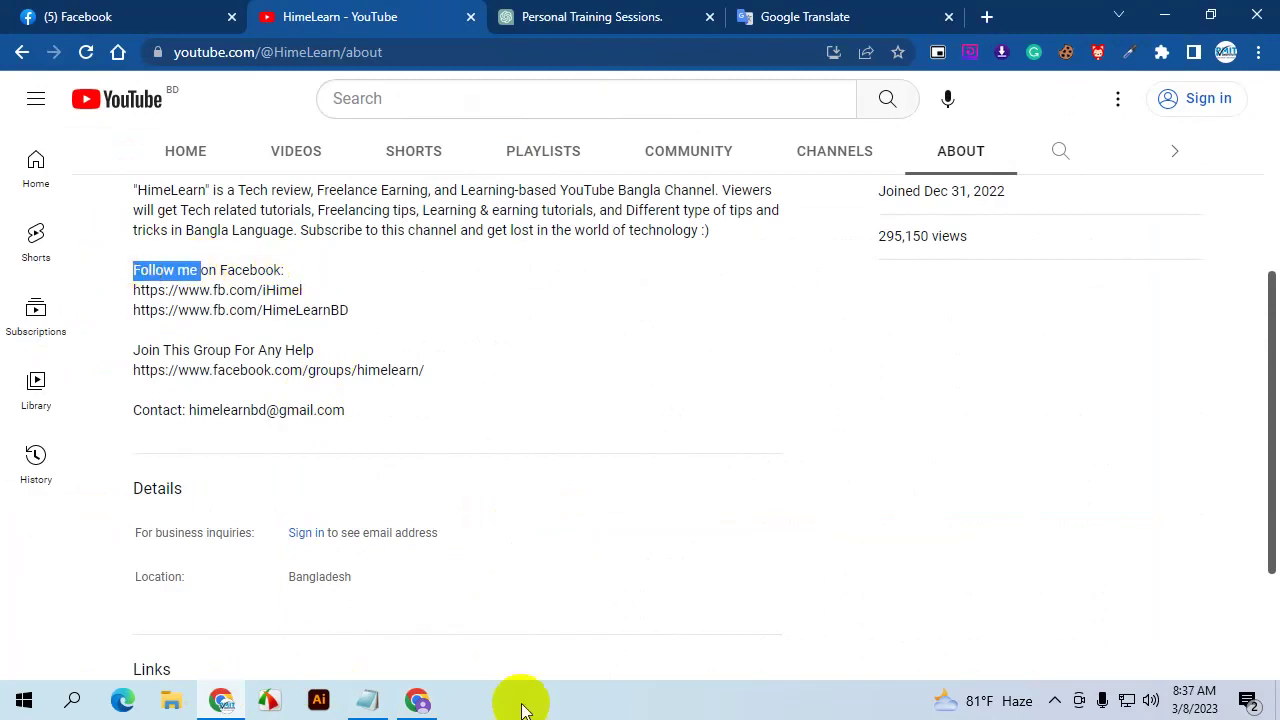
{"action": "left_click", "coordinate": [420, 700]}
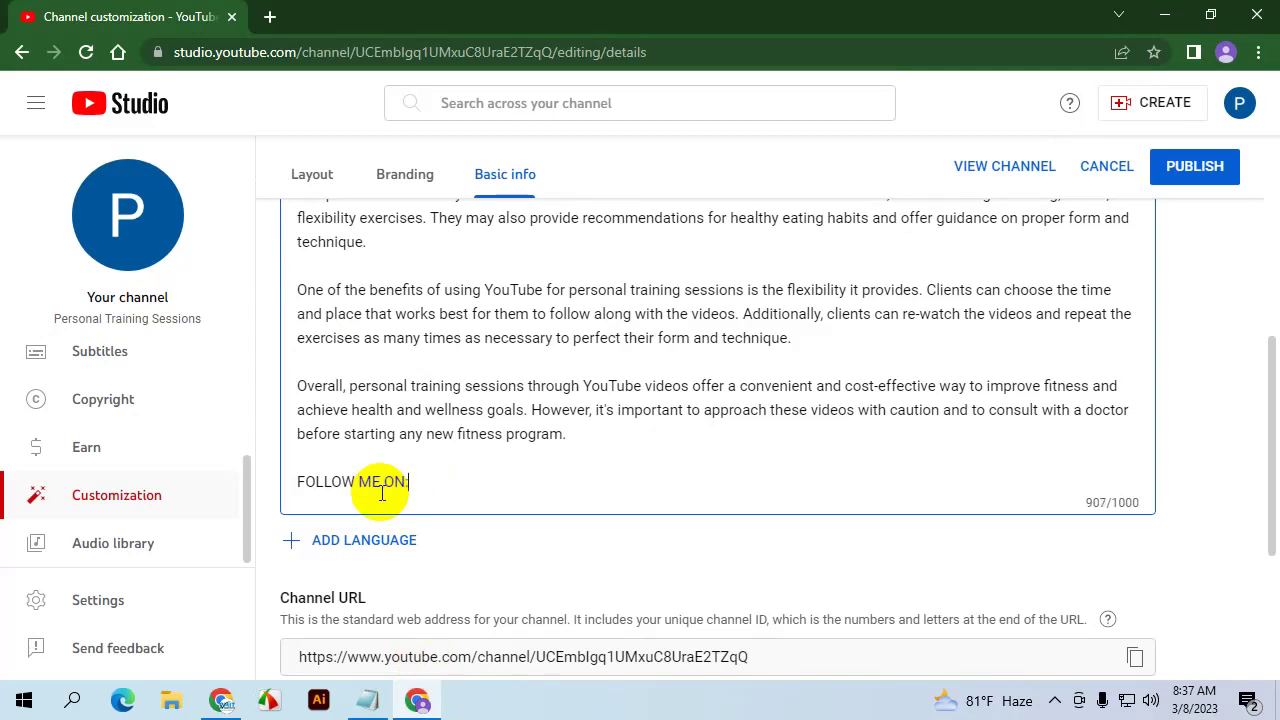
{"action": "key", "text": "Return"}
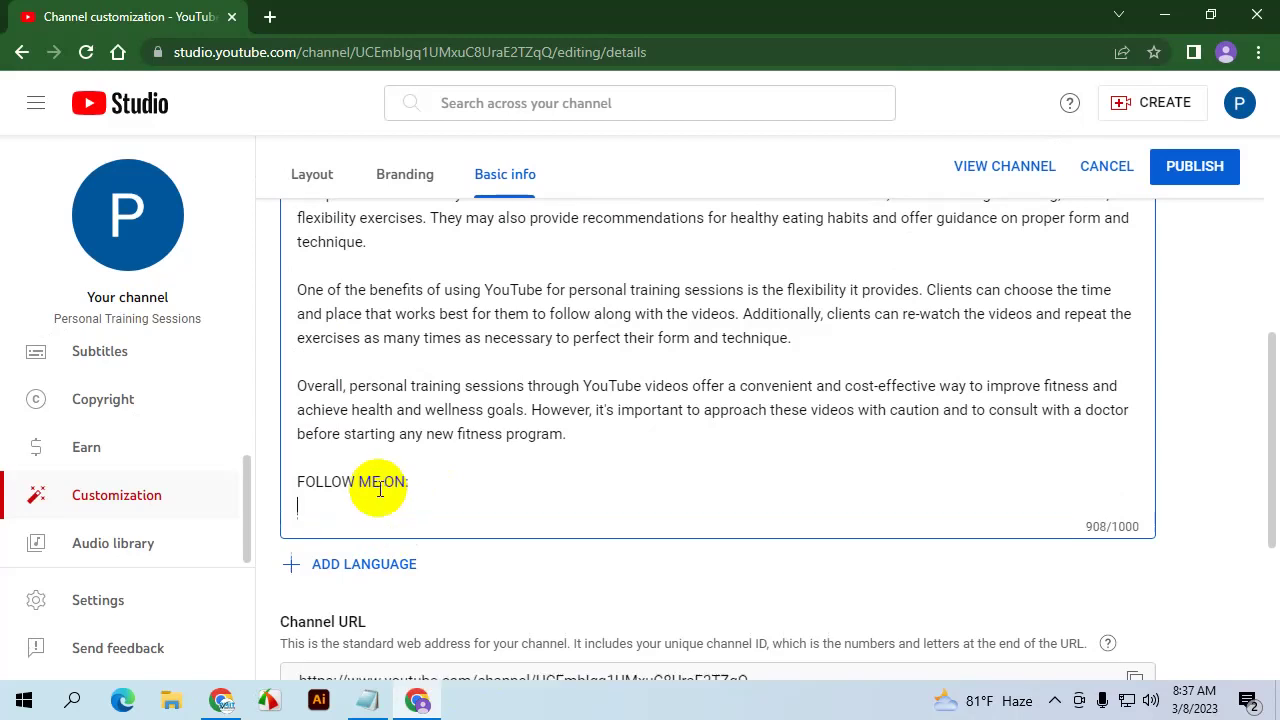
Below the "FOLLOW ME ON:" heading and a blank line, list Facebook, Instagram and LinkedIn on separate lines, using the suggested spelling for LinkedIn
{"action": "key", "text": "Return"}
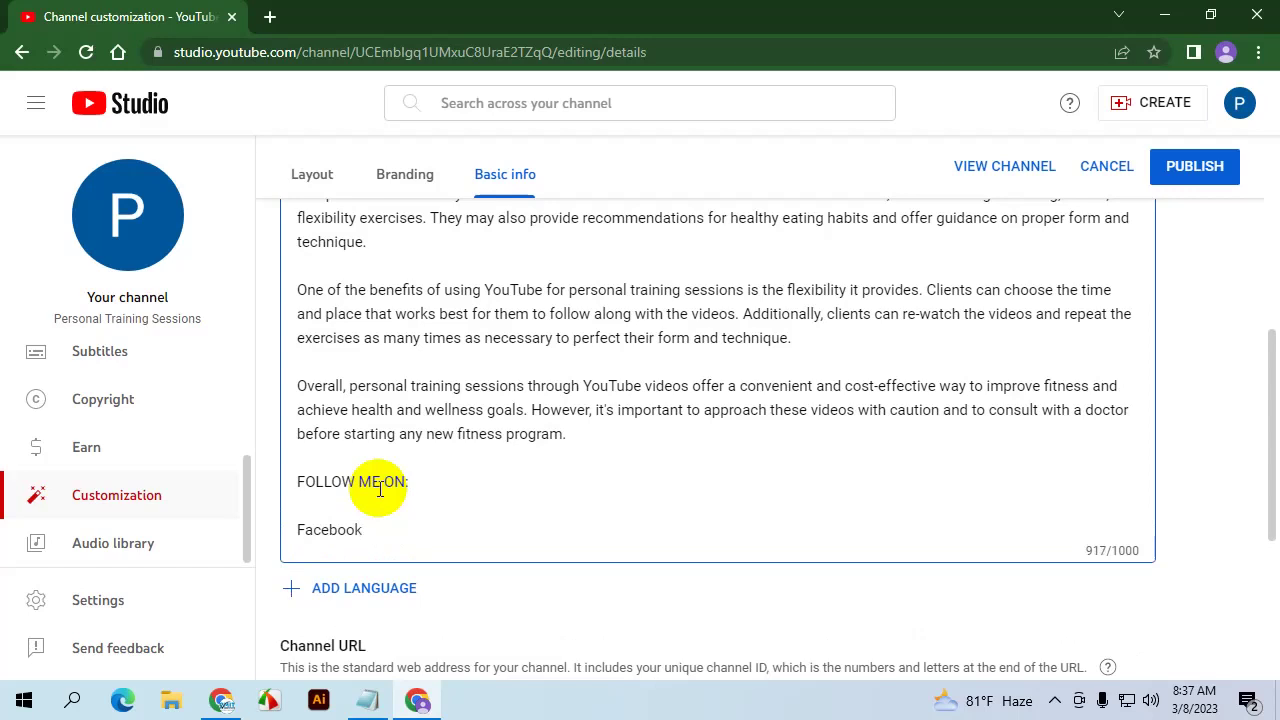
{"action": "key", "text": "Return"}
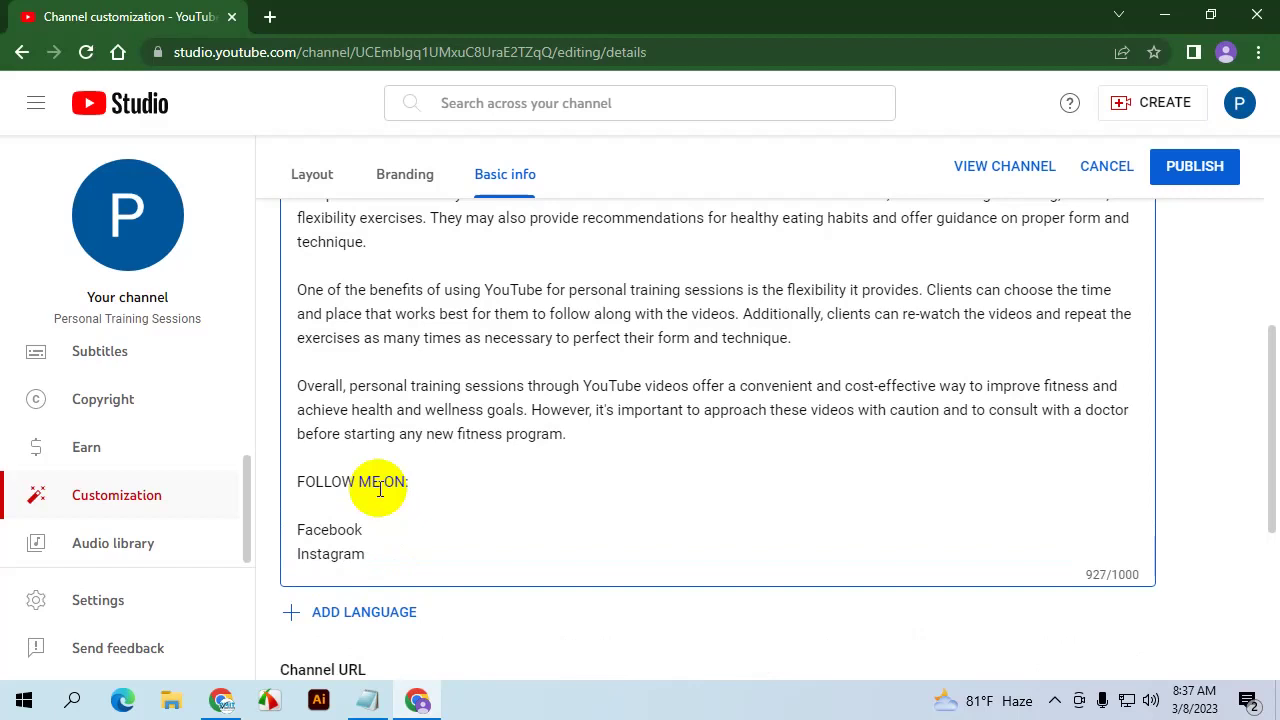
{"action": "key", "text": "Return"}
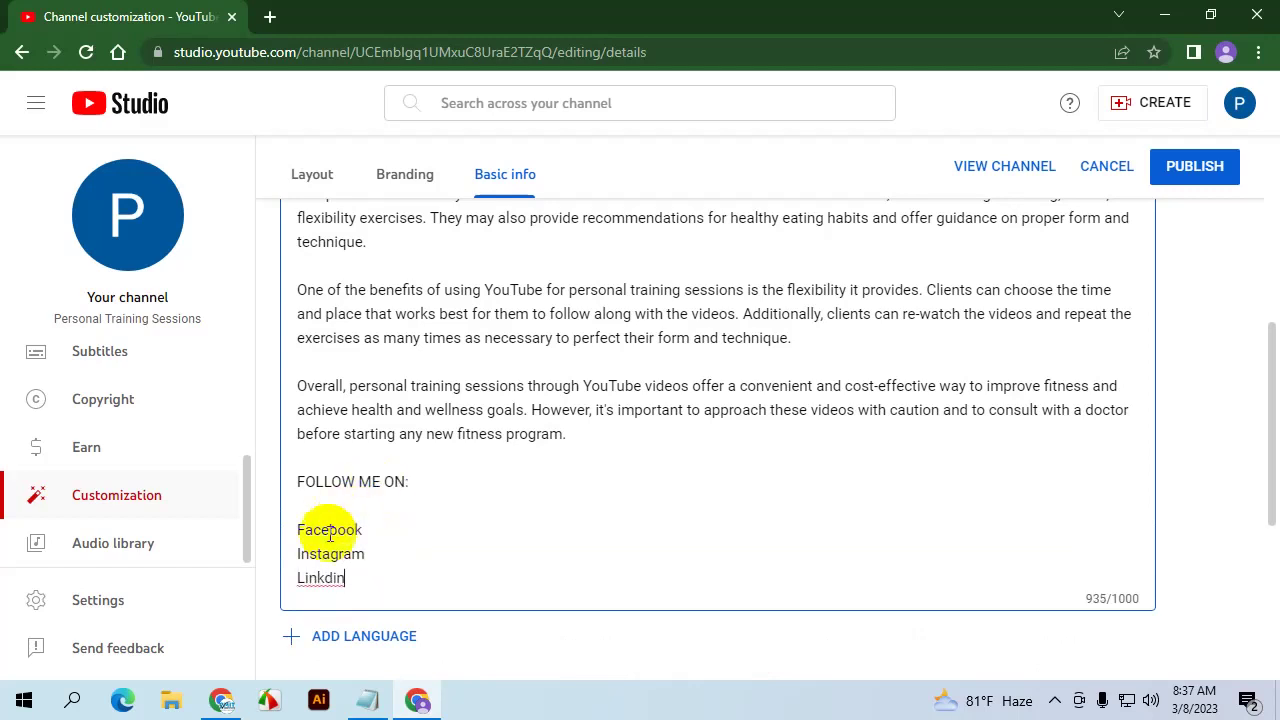
{"action": "left_click", "coordinate": [316, 577]}
{"action": "right_click", "coordinate": [316, 577]}
{"action": "left_click", "coordinate": [409, 303]}
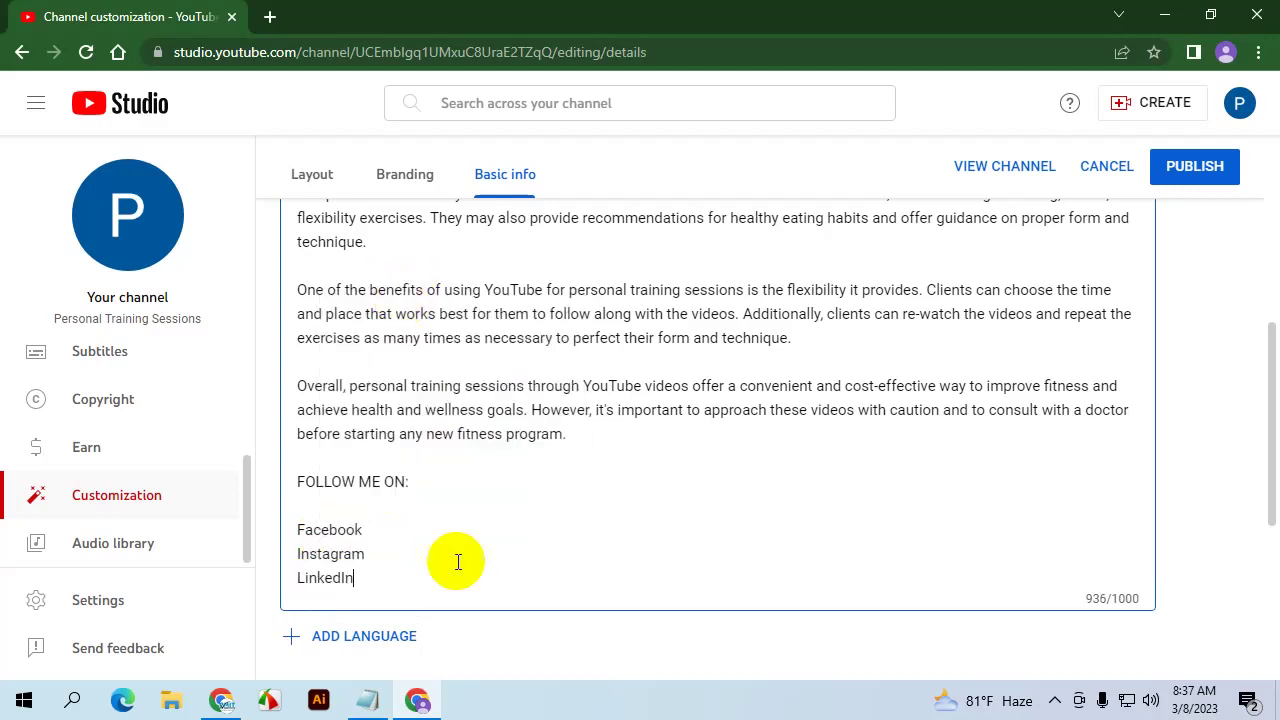
Add a colon after Facebook, Instagram and LinkedIn in the description
{"action": "left_click", "coordinate": [389, 534]}
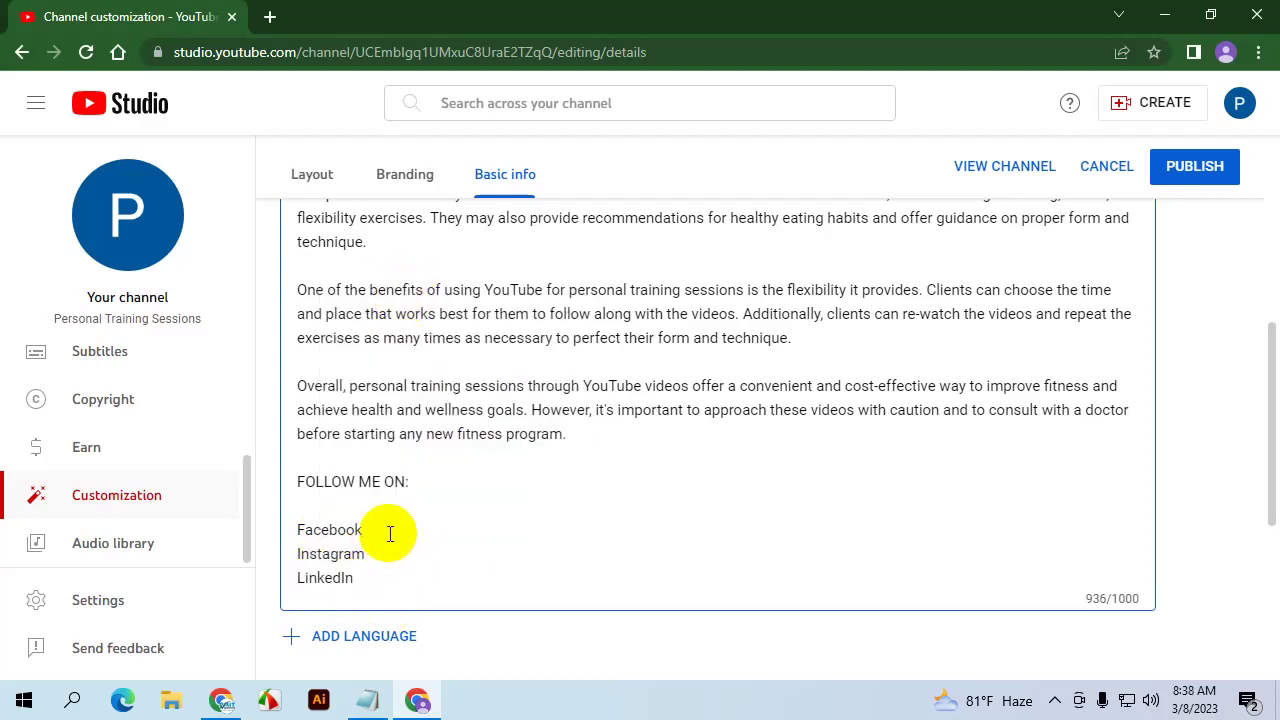
{"action": "left_click", "coordinate": [380, 551]}
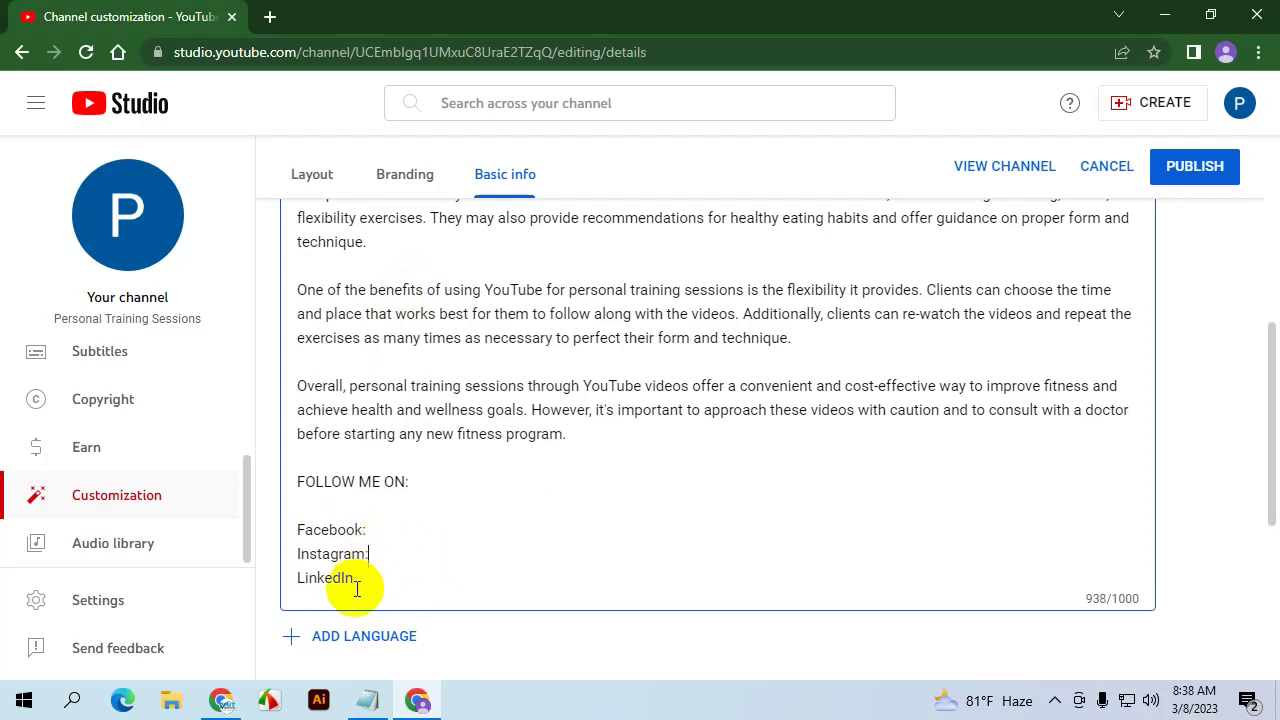
{"action": "left_click", "coordinate": [370, 576]}
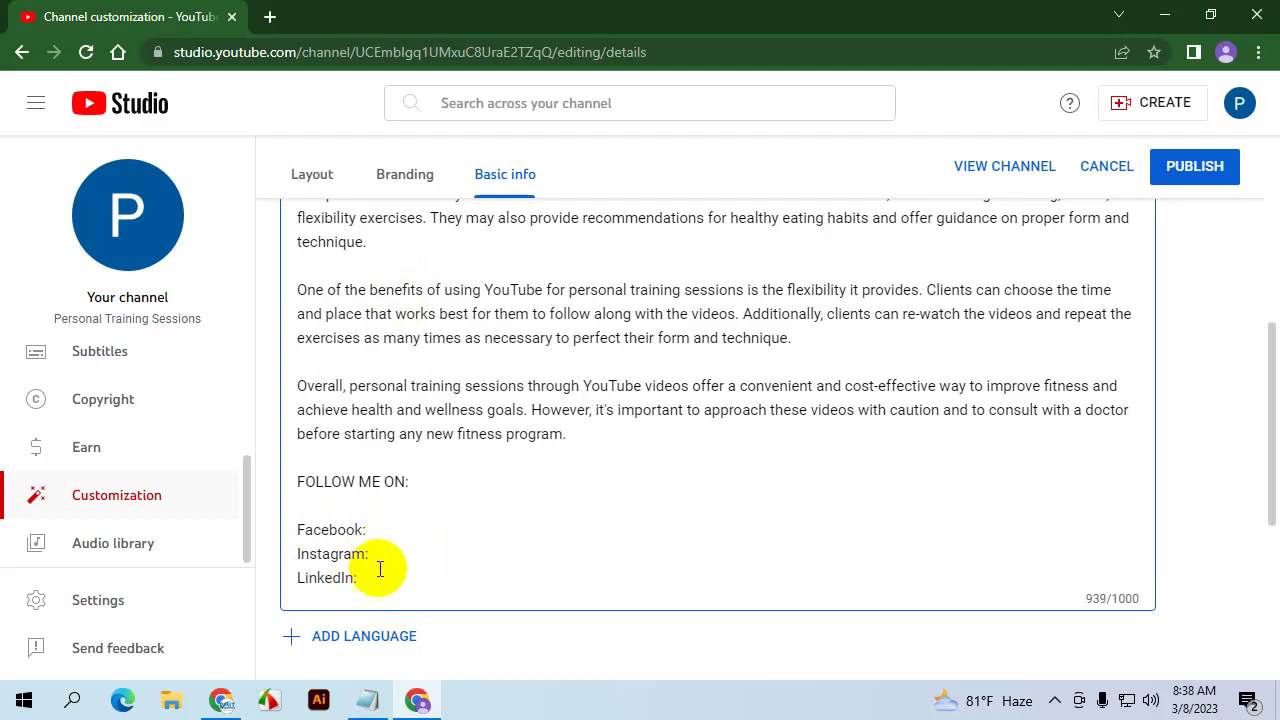
Try removing the blank line between "FOLLOW ME ON:" and the Facebook line, and restore it
{"action": "scroll", "coordinate": [383, 387], "scroll_direction": "down", "scroll_amount": 1}
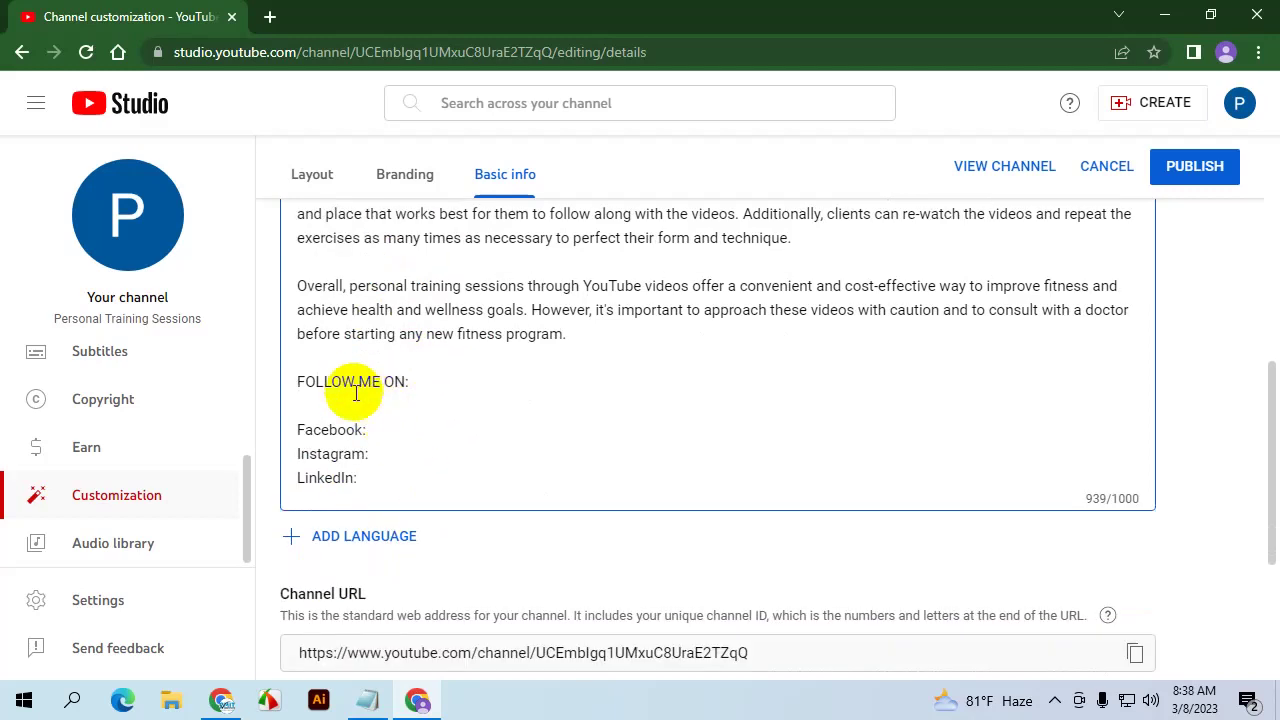
{"action": "scroll", "coordinate": [444, 318], "scroll_direction": "down", "scroll_amount": 1}
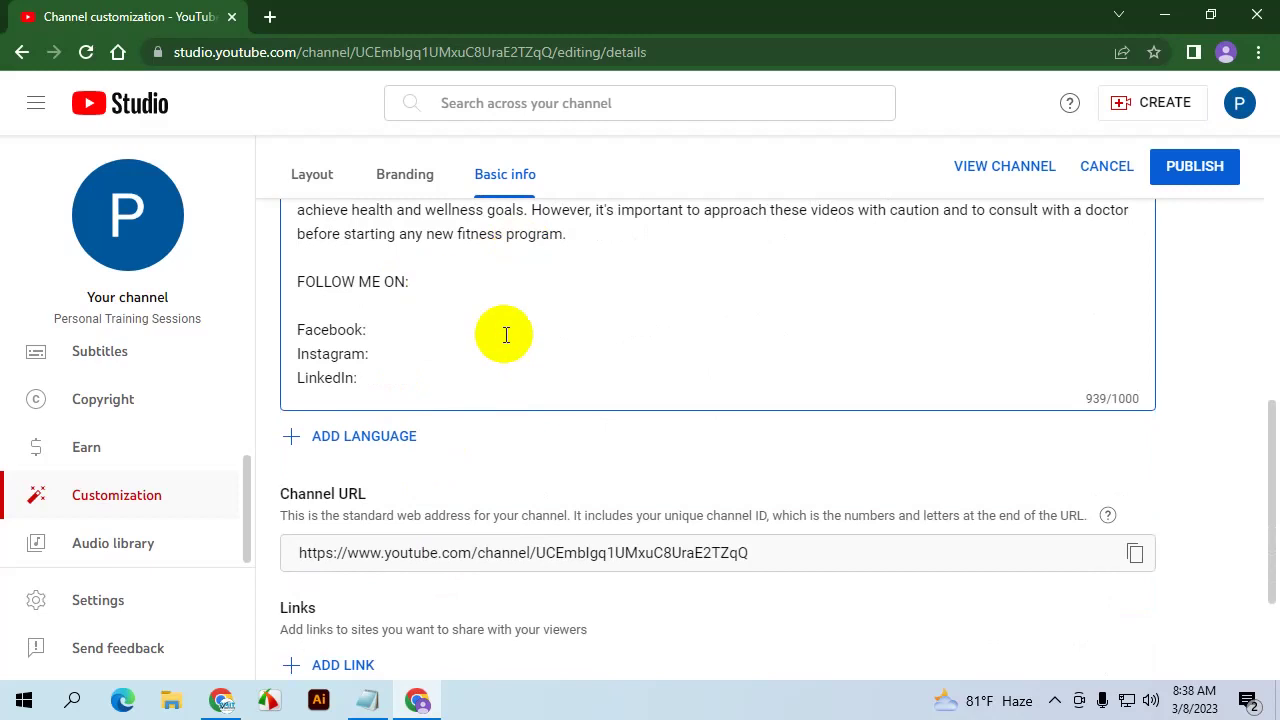
{"action": "scroll", "coordinate": [503, 331], "scroll_direction": "up", "scroll_amount": 1}
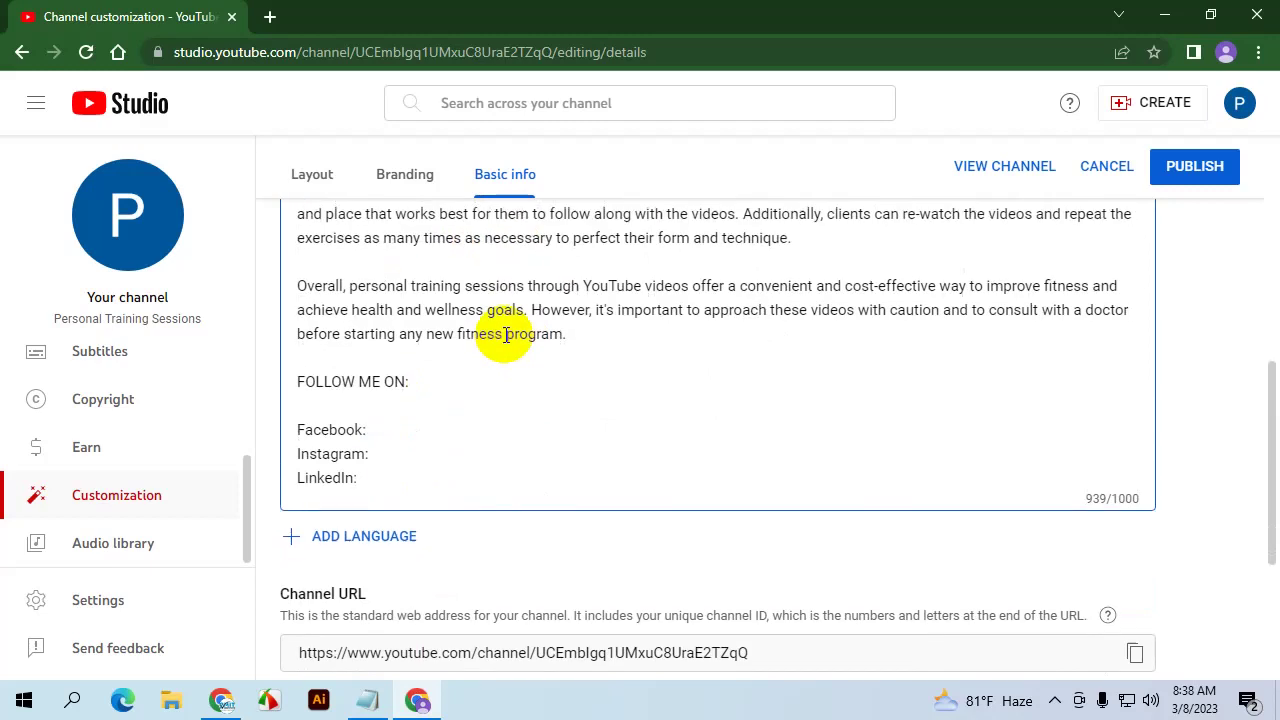
{"action": "left_click", "coordinate": [366, 404]}
{"action": "key", "text": "BackSpace"}
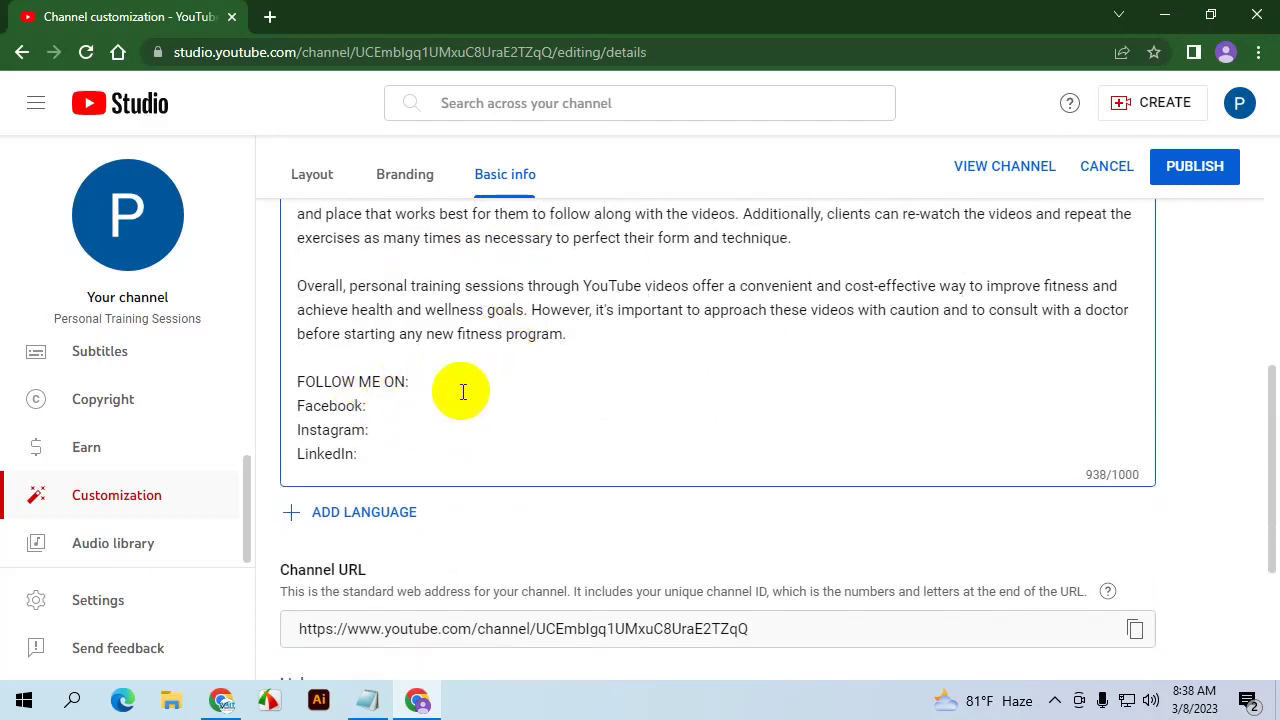
{"action": "key", "text": "Return"}
{"action": "scroll", "coordinate": [434, 403], "scroll_direction": "down", "scroll_amount": 3}
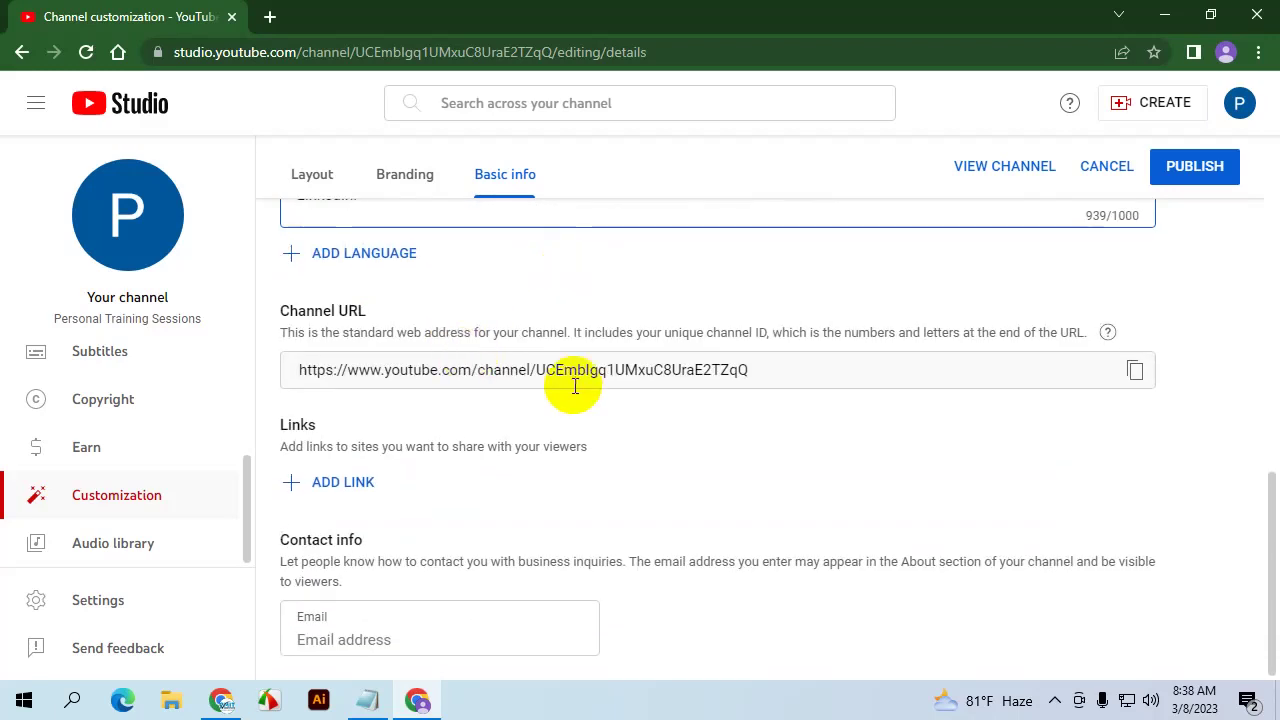
{"action": "scroll", "coordinate": [365, 480], "scroll_direction": "up", "scroll_amount": 2}
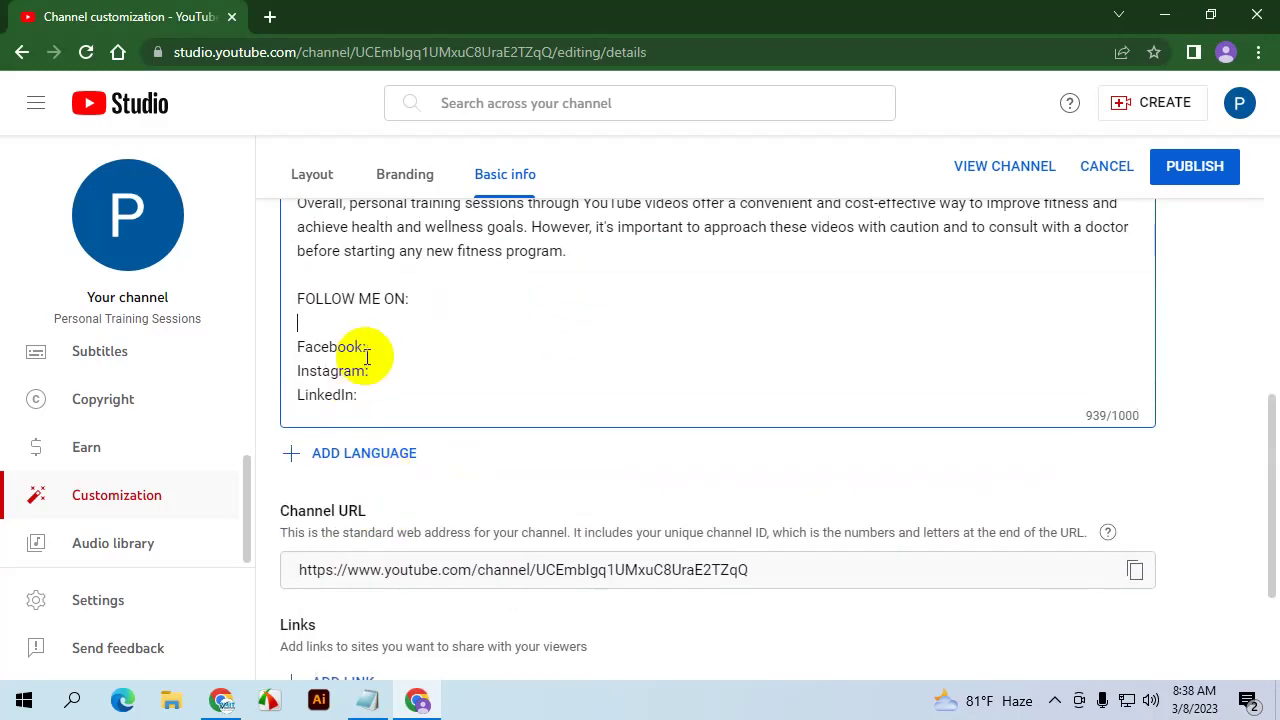
{"action": "left_click", "coordinate": [372, 394]}
{"action": "scroll", "coordinate": [408, 343], "scroll_direction": "down", "scroll_amount": 2}
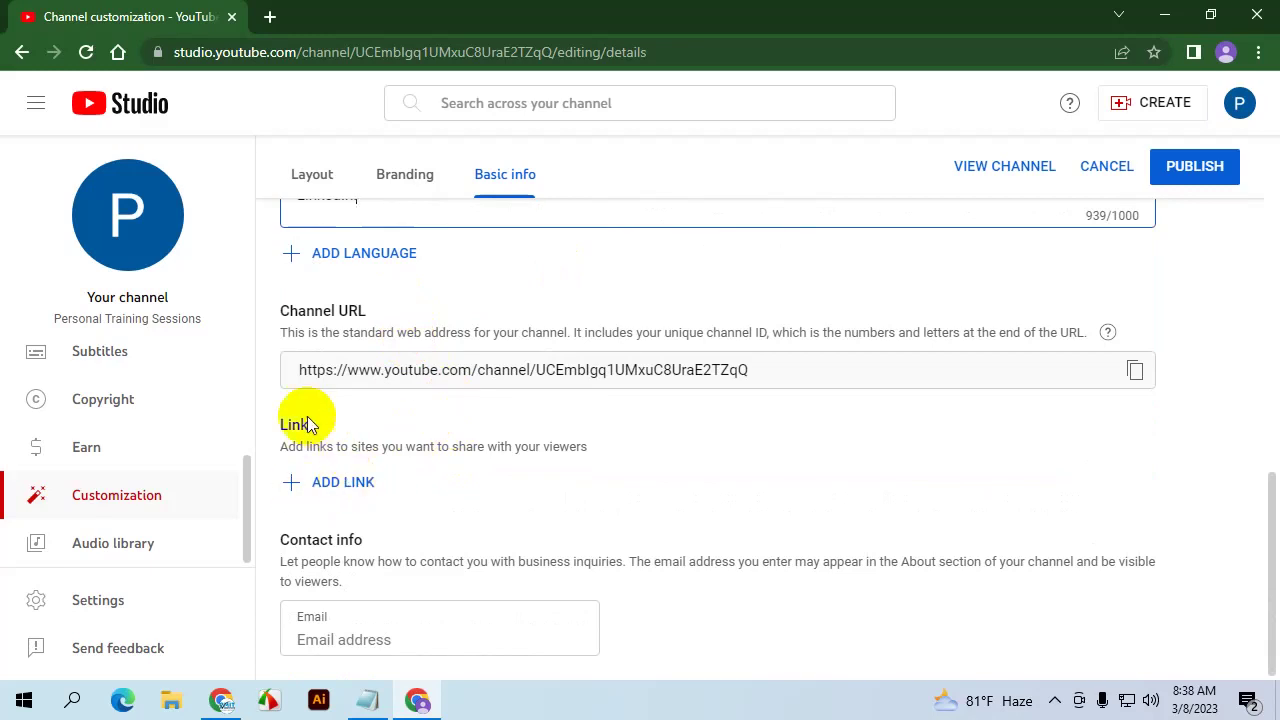
{"action": "left_click", "coordinate": [343, 484]}
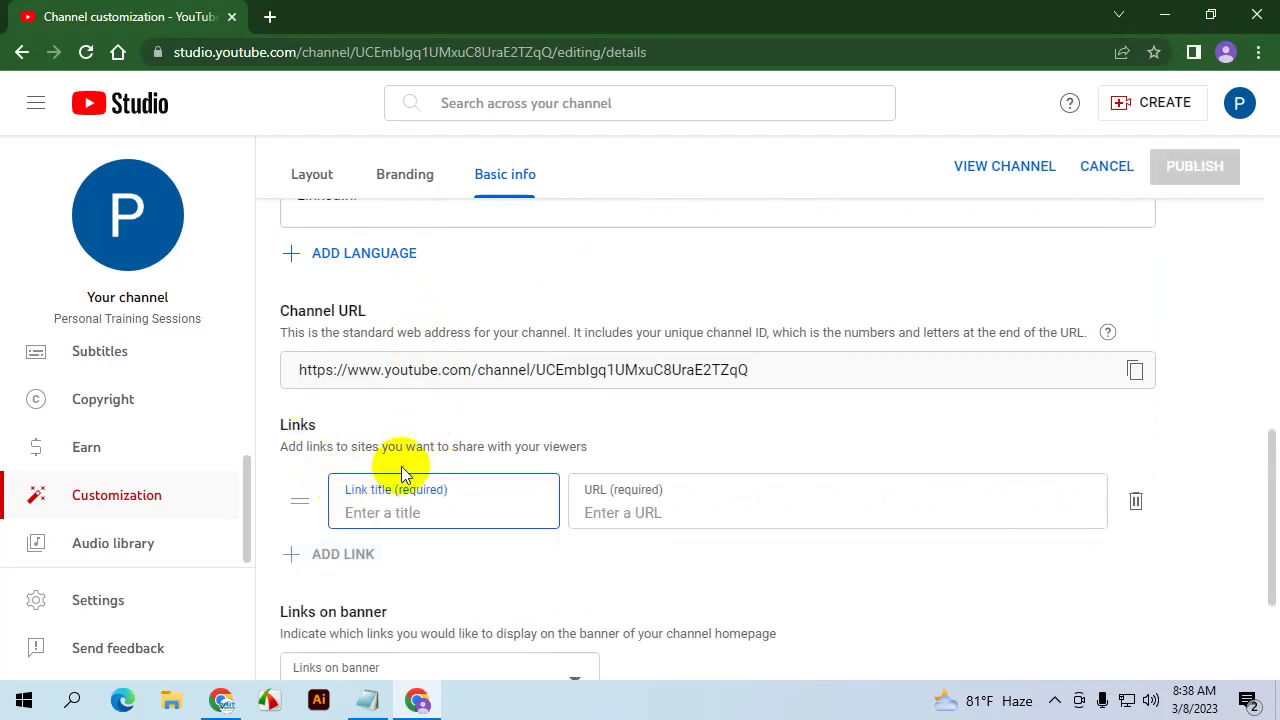
{"action": "scroll", "coordinate": [405, 440], "scroll_direction": "down", "scroll_amount": 2}
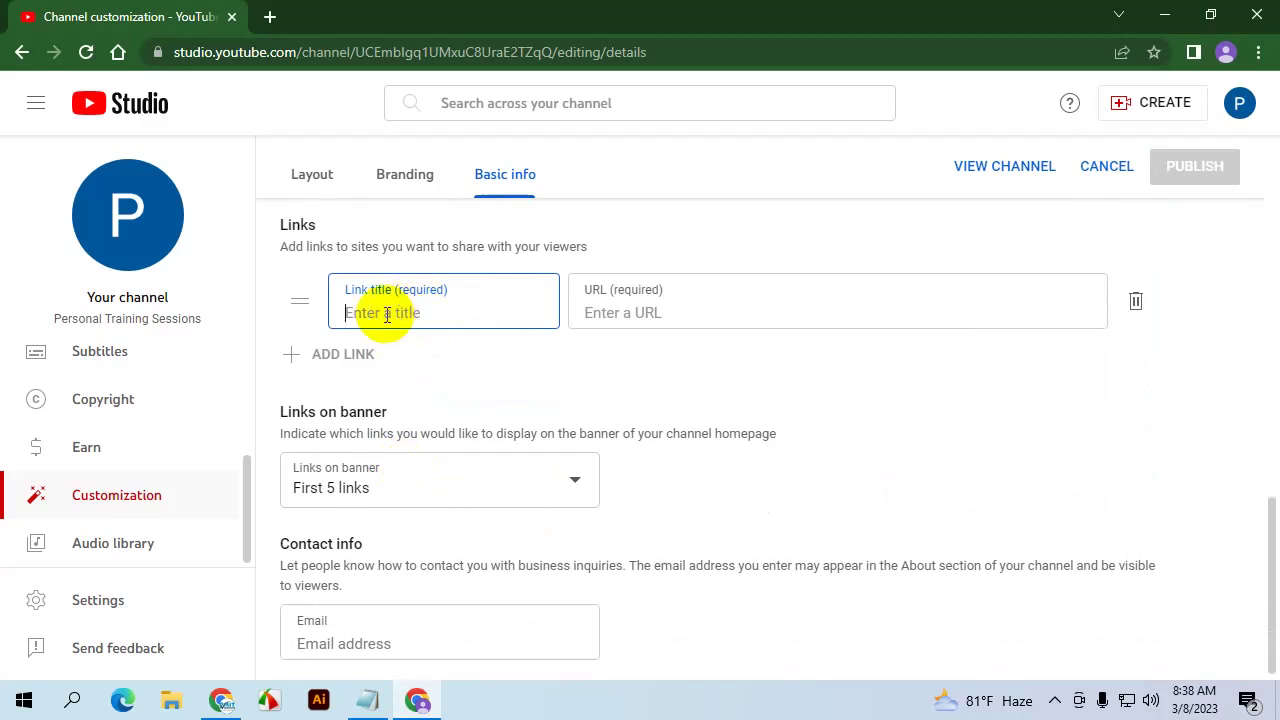
{"action": "left_click", "coordinate": [737, 303]}
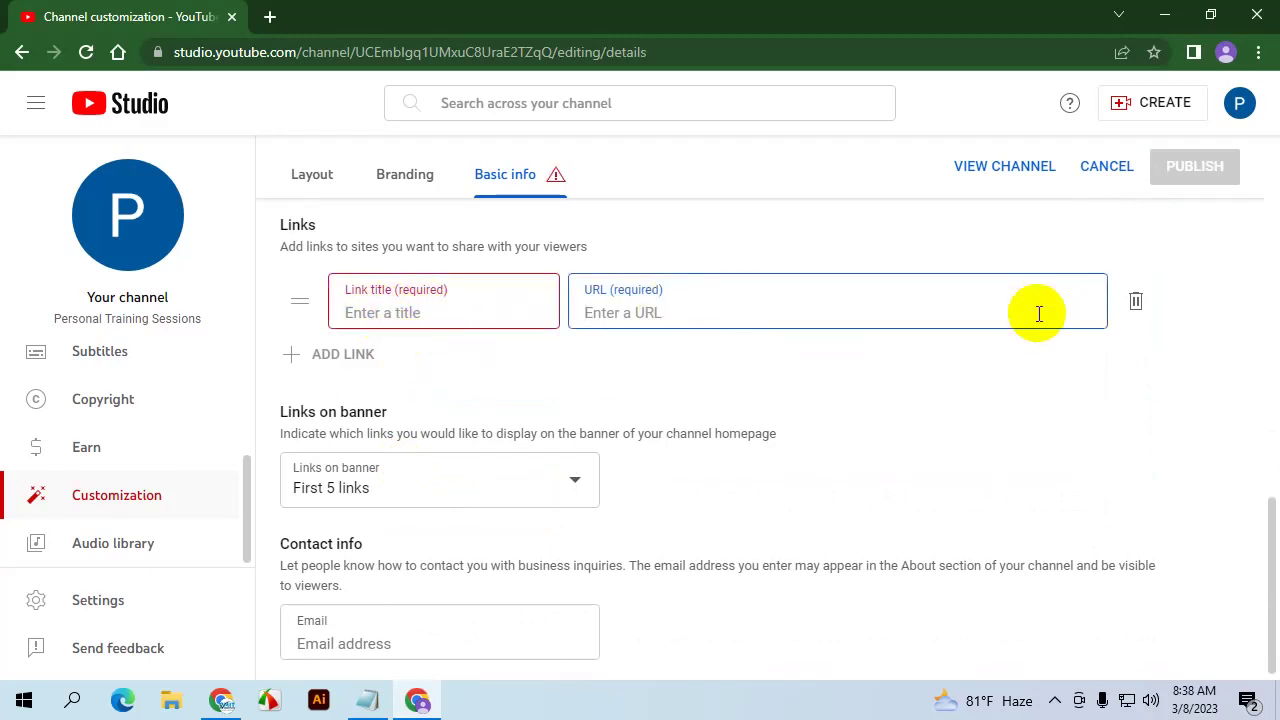
{"action": "scroll", "coordinate": [998, 328], "scroll_direction": "up", "scroll_amount": 1}
{"action": "scroll", "coordinate": [1053, 305], "scroll_direction": "up", "scroll_amount": 1}
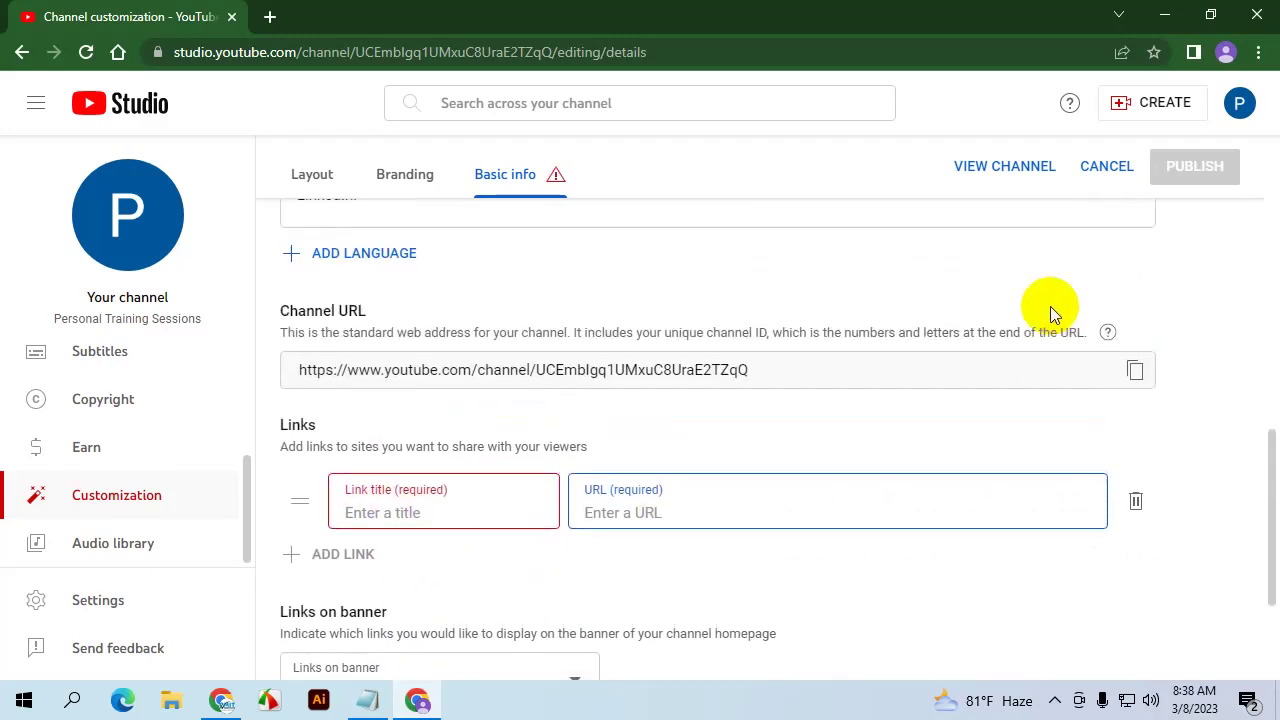
{"action": "left_click", "coordinate": [957, 423]}
{"action": "scroll", "coordinate": [788, 438], "scroll_direction": "down", "scroll_amount": 2}
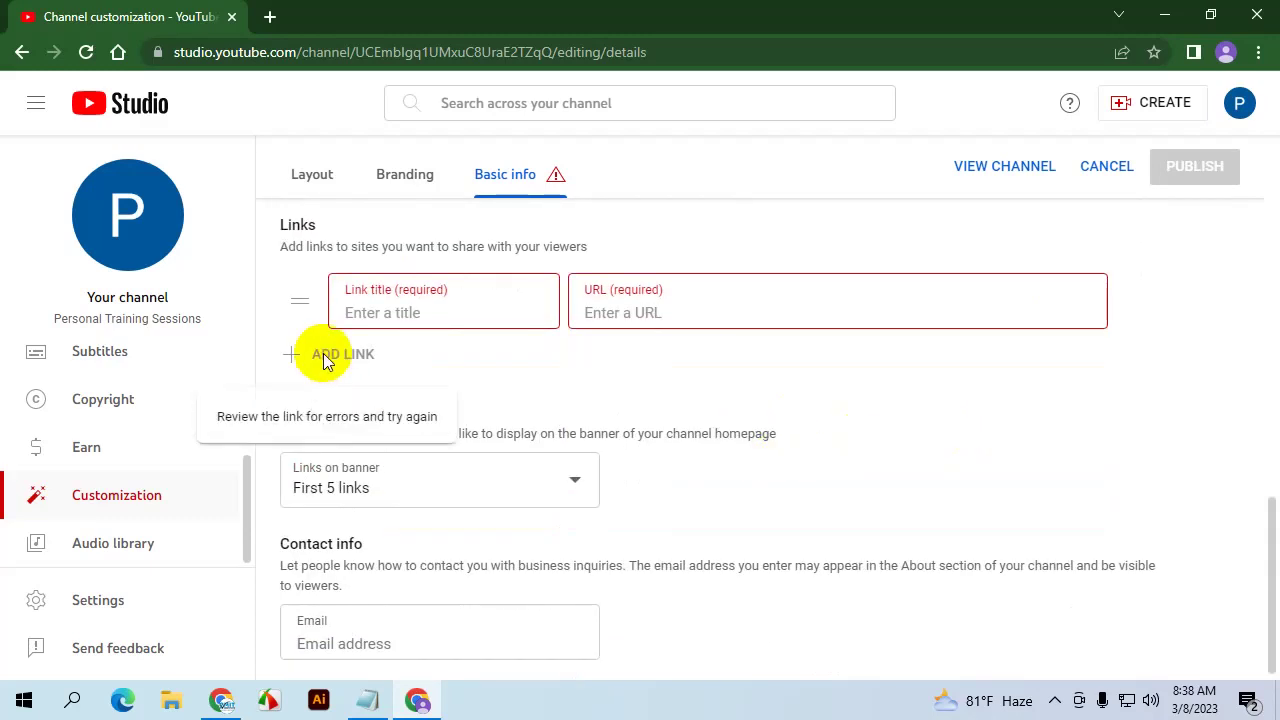
{"action": "left_click", "coordinate": [698, 303]}
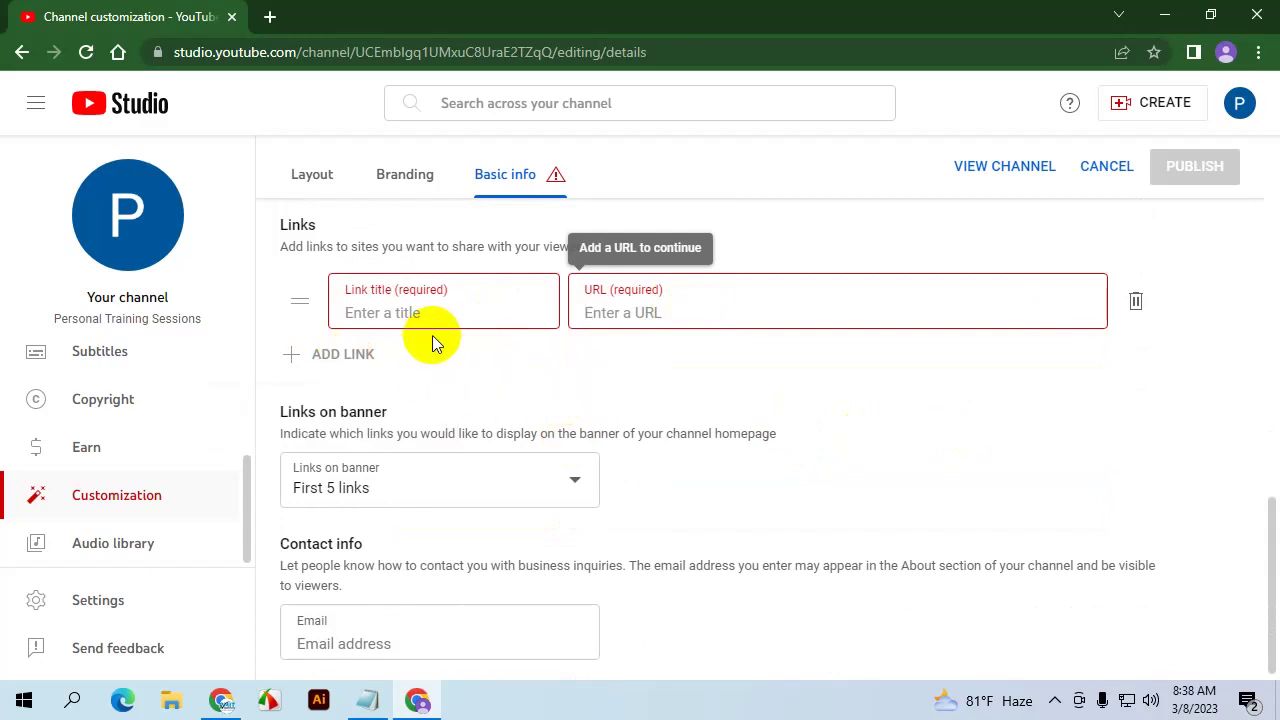
{"action": "left_click", "coordinate": [1139, 301]}
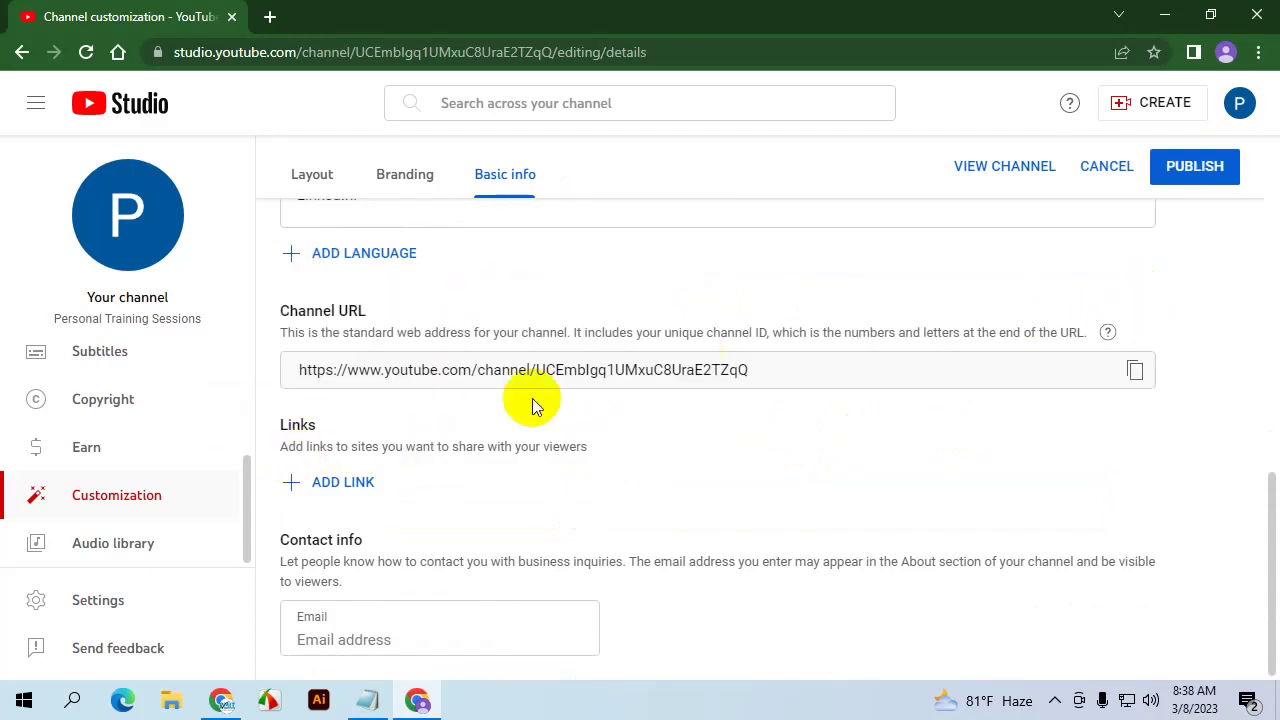
Open the channel account's Gmail inbox in a new browser tab and bookmark the page
{"action": "left_click", "coordinate": [390, 640]}
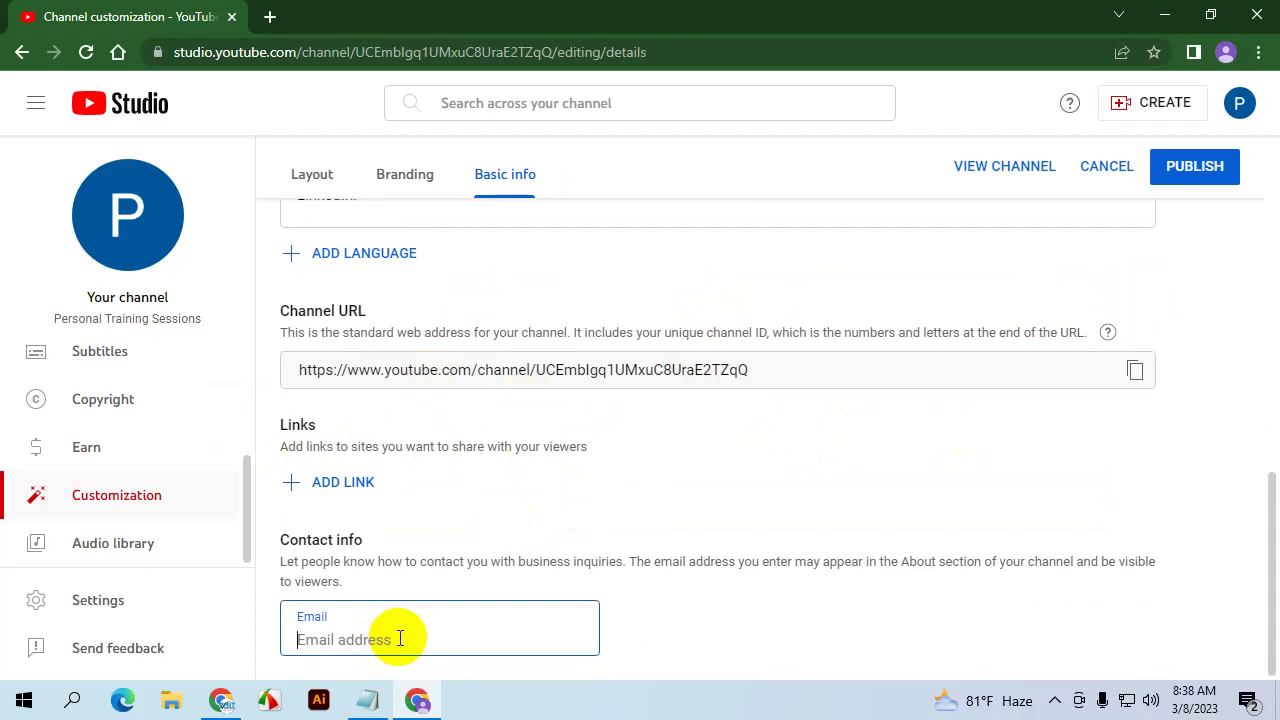
{"action": "left_click", "coordinate": [271, 16]}
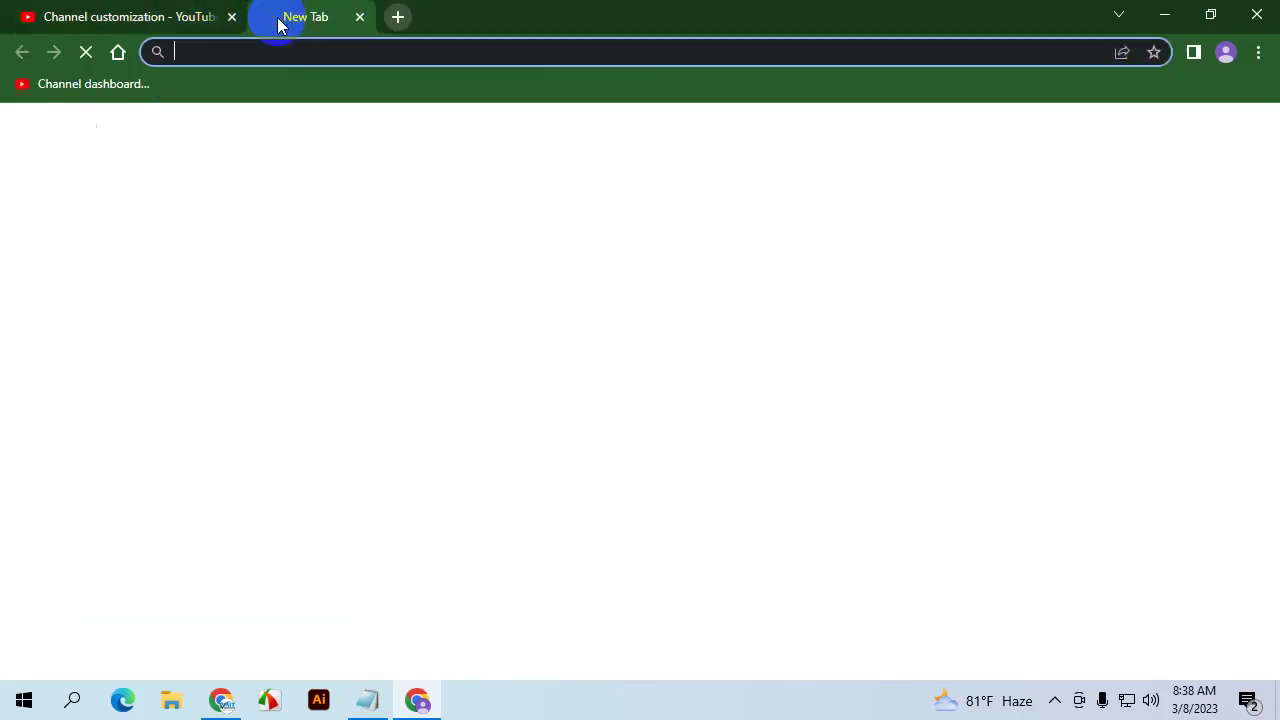
{"action": "left_click", "coordinate": [532, 412]}
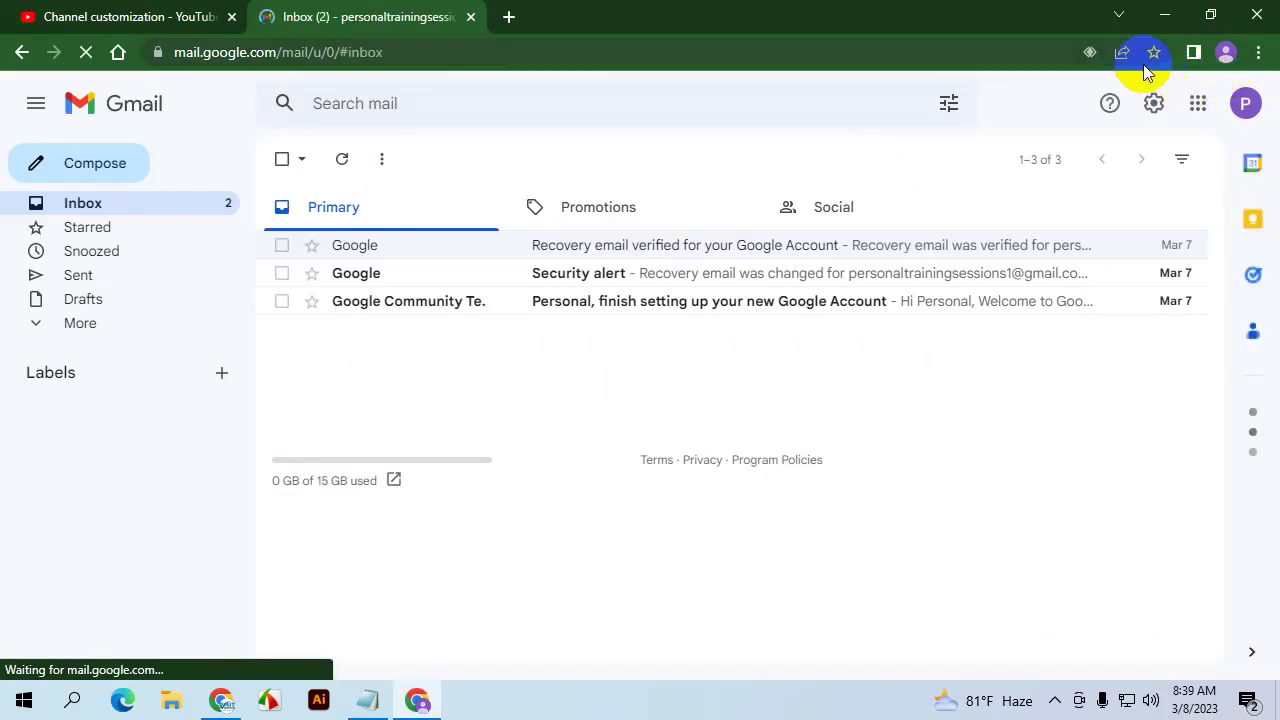
{"action": "left_click", "coordinate": [1153, 54]}
{"action": "left_click", "coordinate": [1029, 234]}
Copy the account's email address from Gmail and paste it into the Contact info email field in YouTube Studio
{"action": "left_click", "coordinate": [1245, 103]}
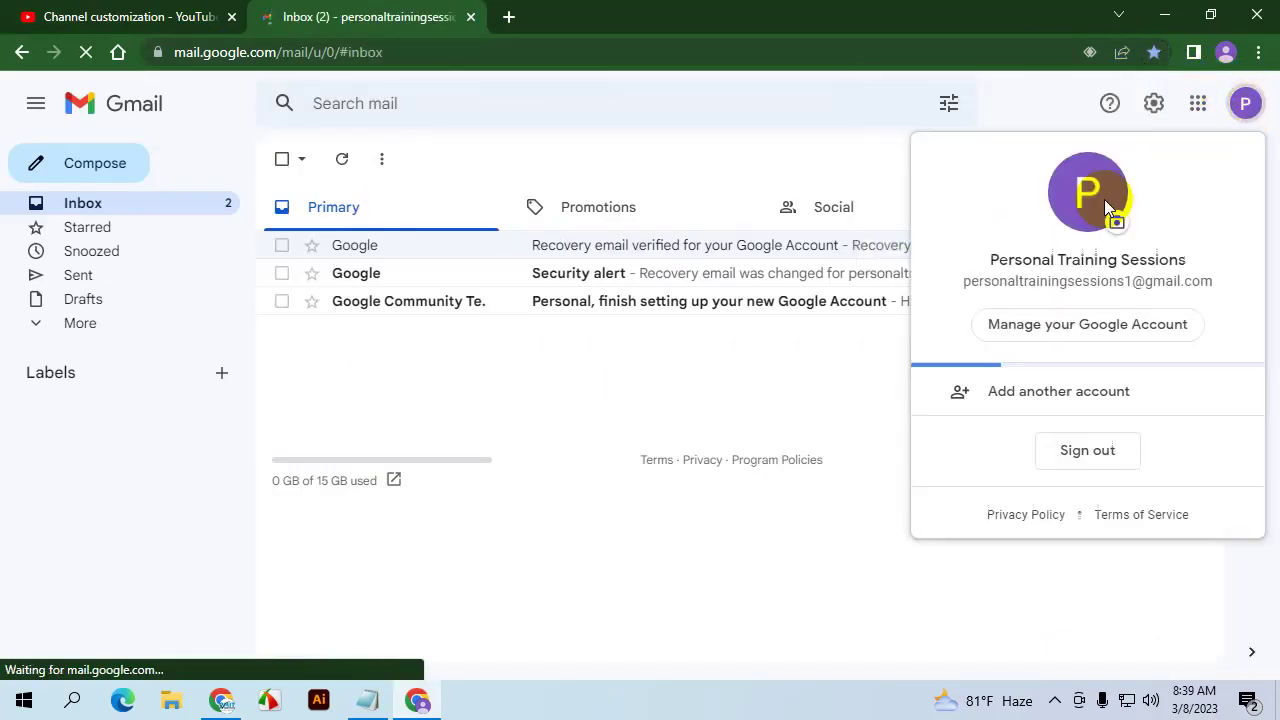
{"action": "triple_click", "coordinate": [1043, 281]}
{"action": "right_click", "coordinate": [1043, 281]}
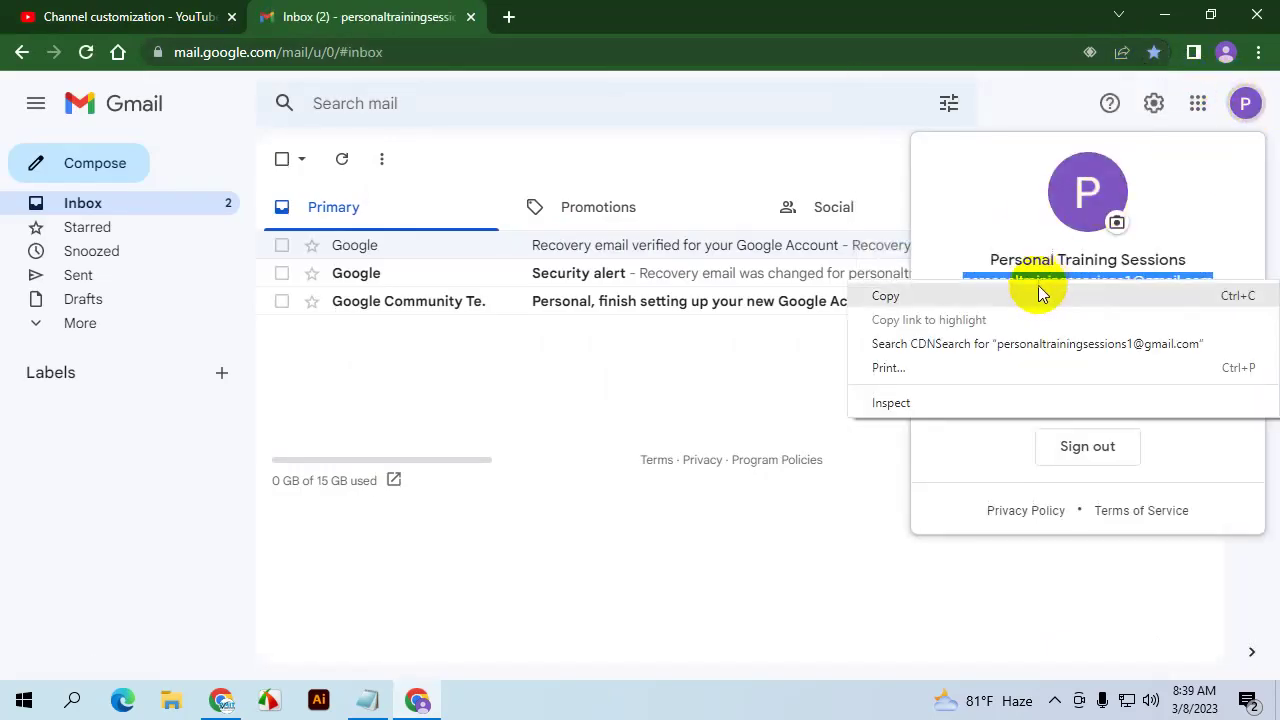
{"action": "left_click", "coordinate": [1014, 296]}
{"action": "left_click", "coordinate": [180, 16]}
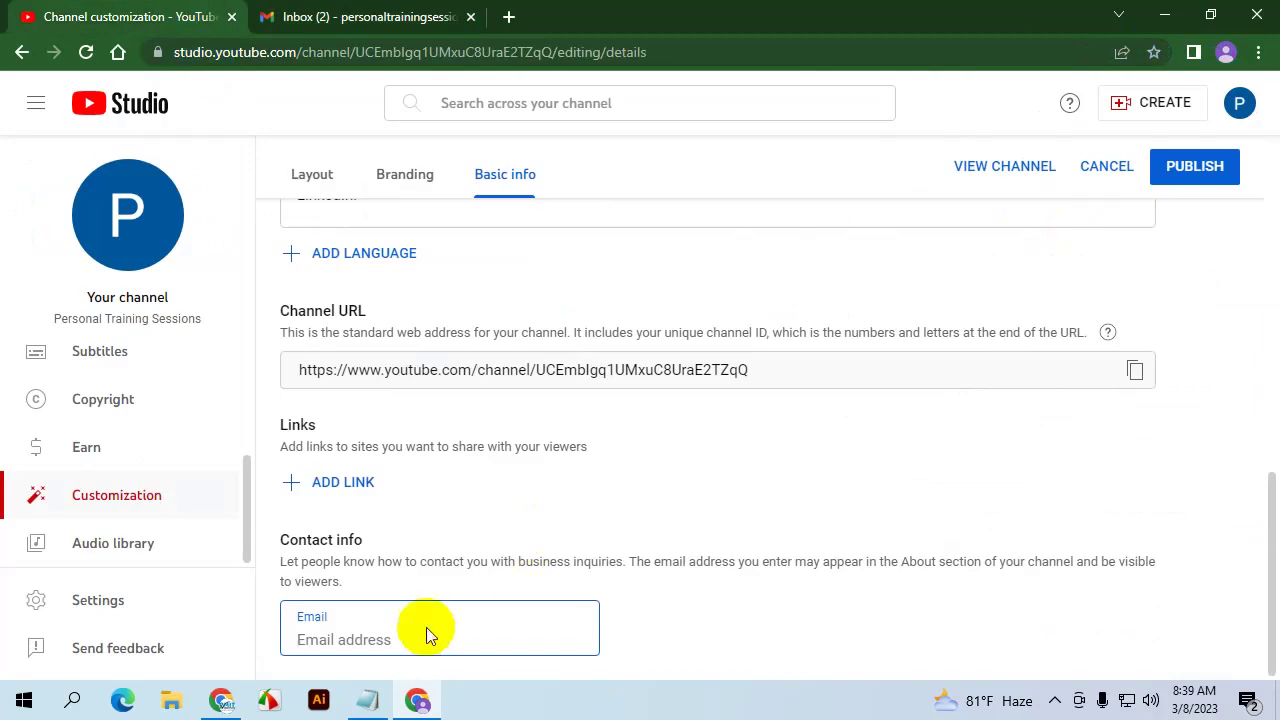
{"action": "key", "text": "ctrl+v"}
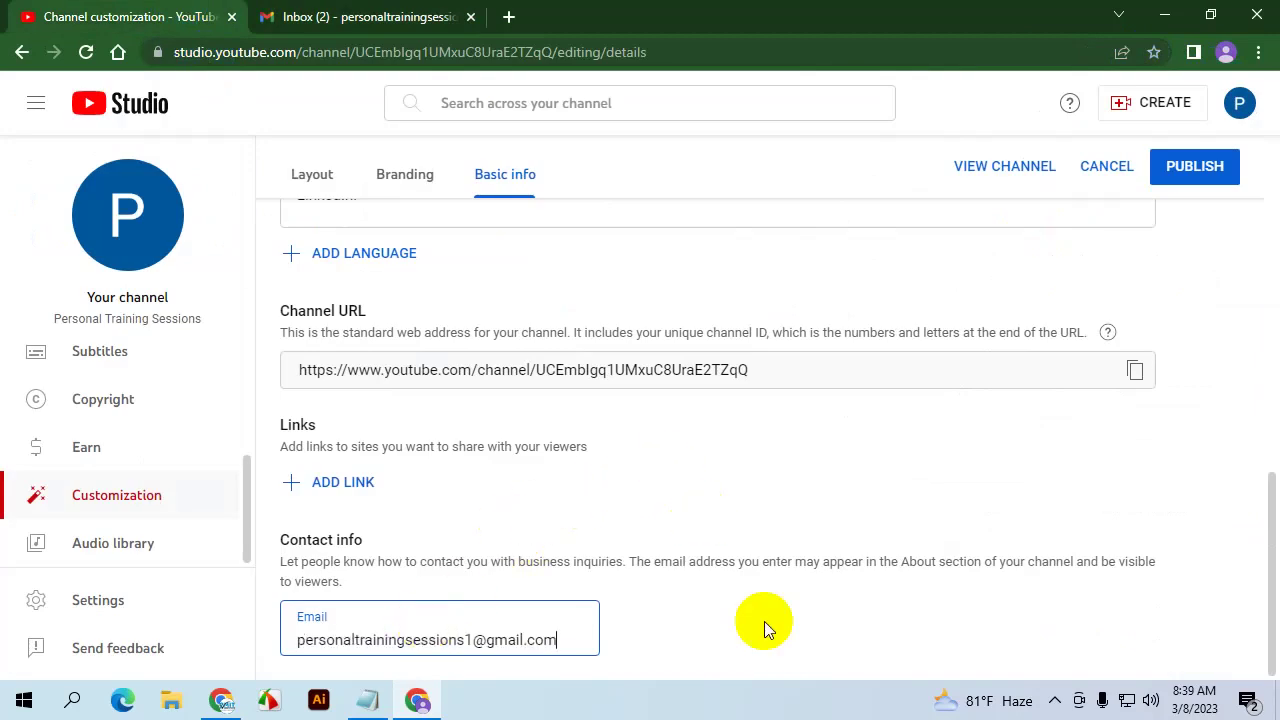
{"action": "left_click", "coordinate": [665, 567]}
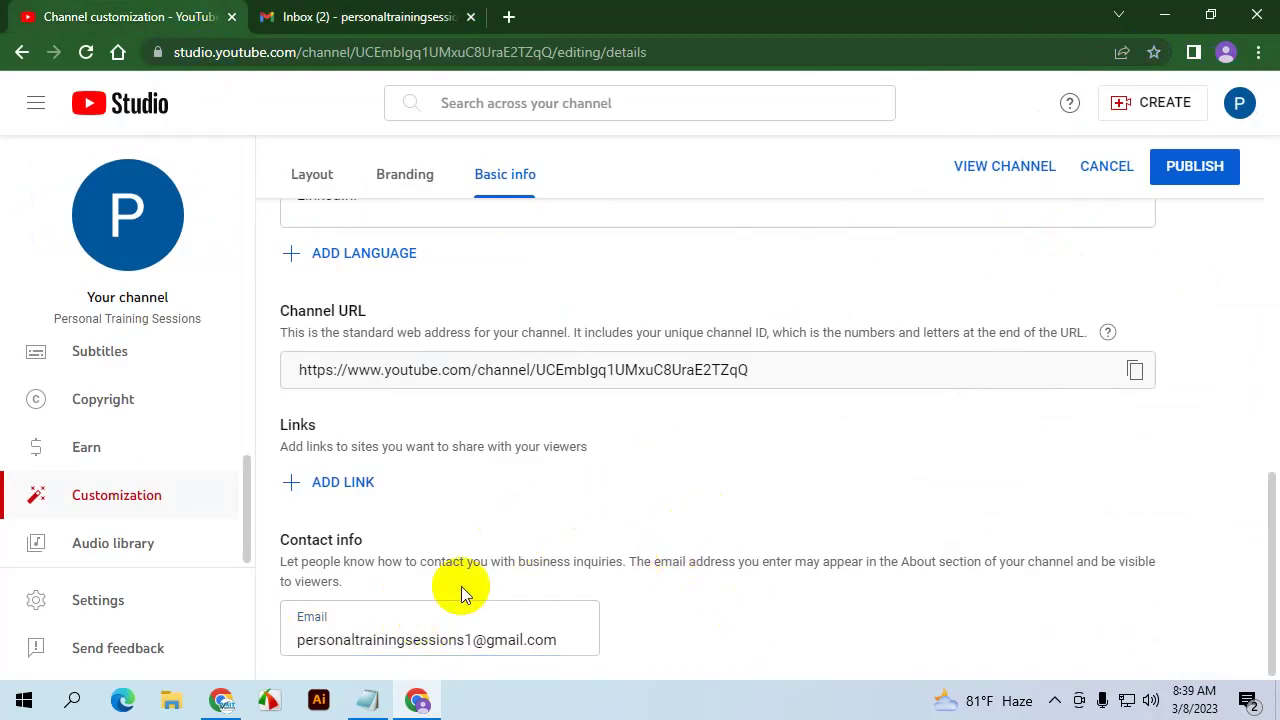
Add two line breaks after the LinkedIn line at the end of the channel description
{"action": "scroll", "coordinate": [497, 566], "scroll_direction": "up", "scroll_amount": 5}
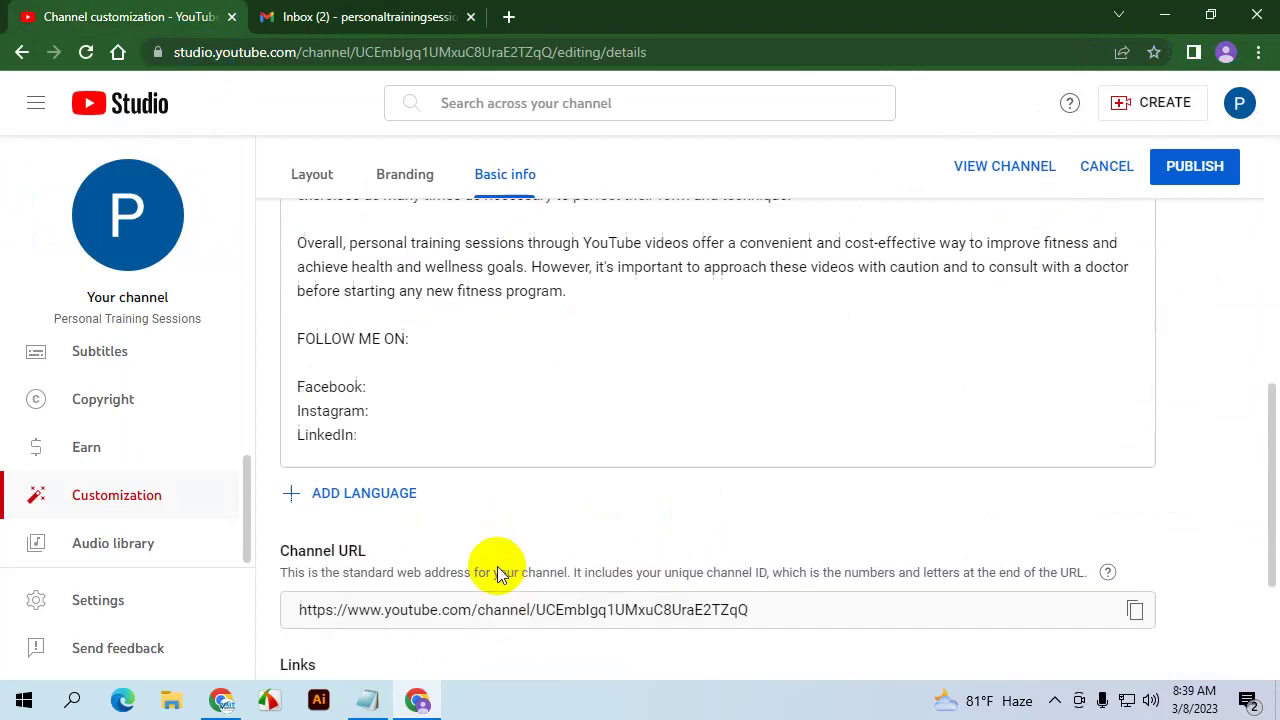
{"action": "scroll", "coordinate": [499, 567], "scroll_direction": "up", "scroll_amount": 1}
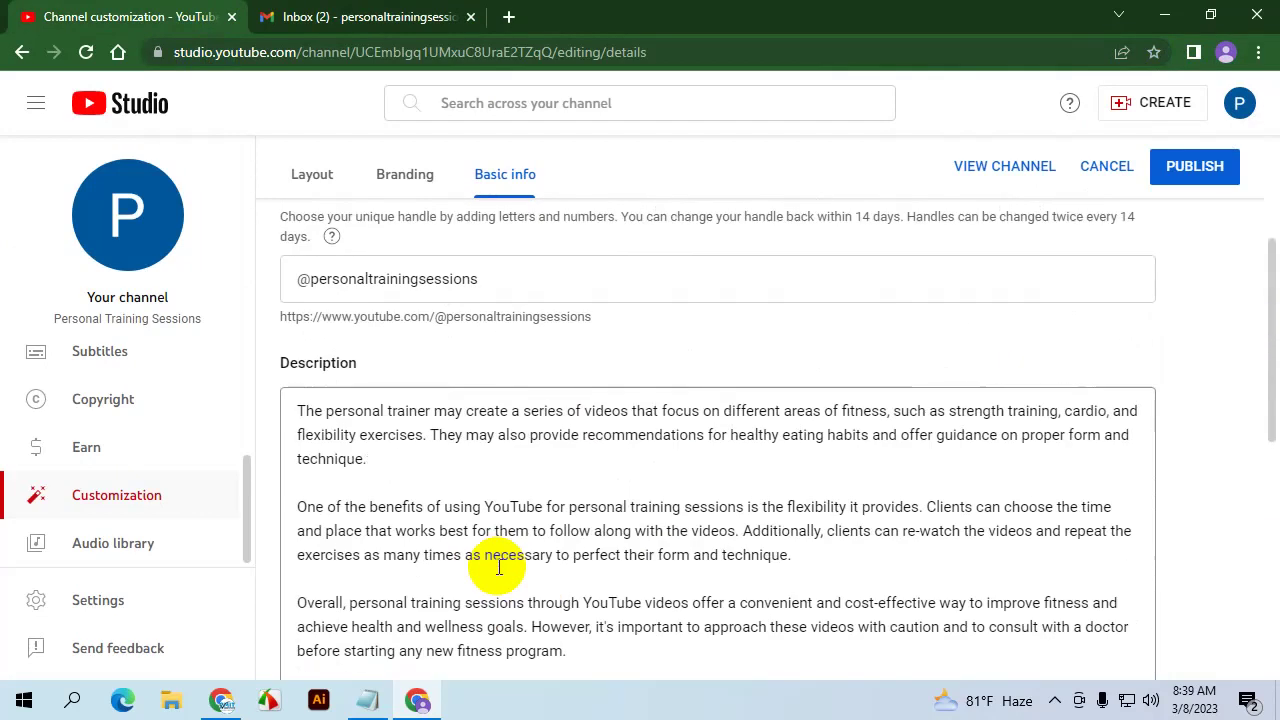
{"action": "scroll", "coordinate": [503, 563], "scroll_direction": "down", "scroll_amount": 1}
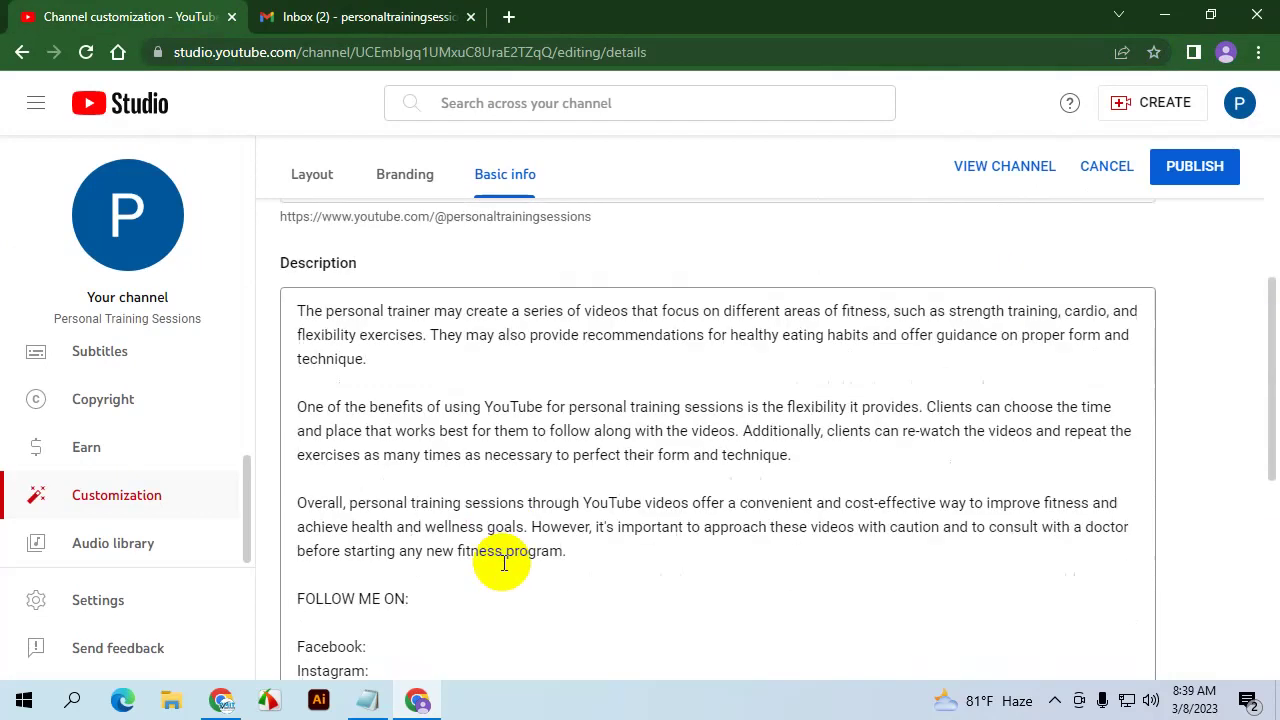
{"action": "scroll", "coordinate": [505, 562], "scroll_direction": "down", "scroll_amount": 2}
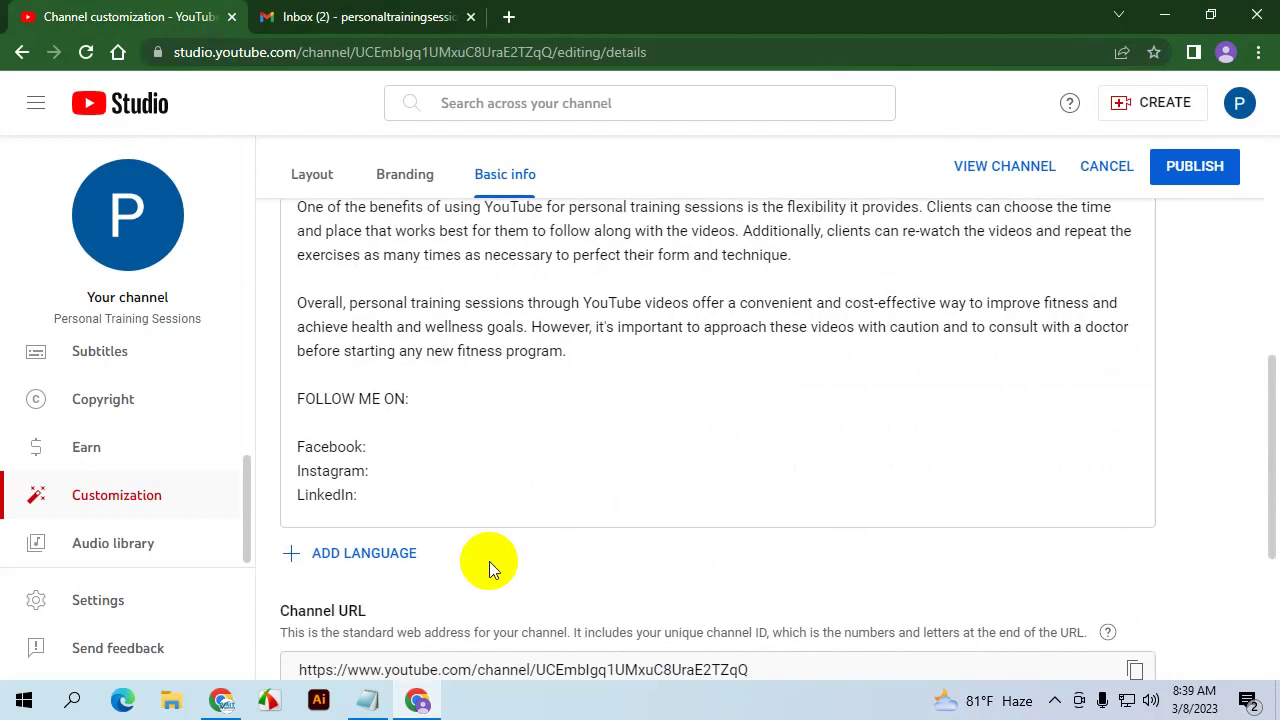
{"action": "left_click", "coordinate": [380, 498]}
{"action": "key", "text": "Return"}
{"action": "key", "text": "Return"}
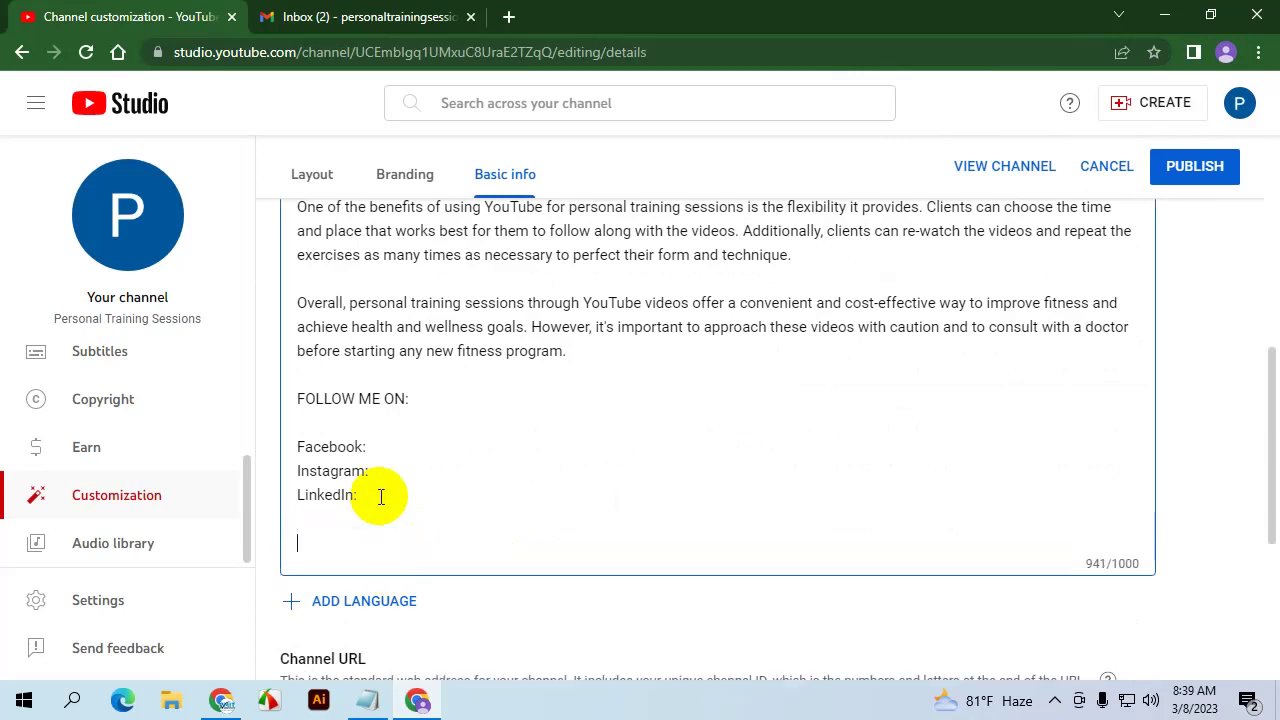
{"action": "scroll", "coordinate": [323, 466], "scroll_direction": "up", "scroll_amount": 2}
{"action": "scroll", "coordinate": [323, 470], "scroll_direction": "down", "scroll_amount": 3}
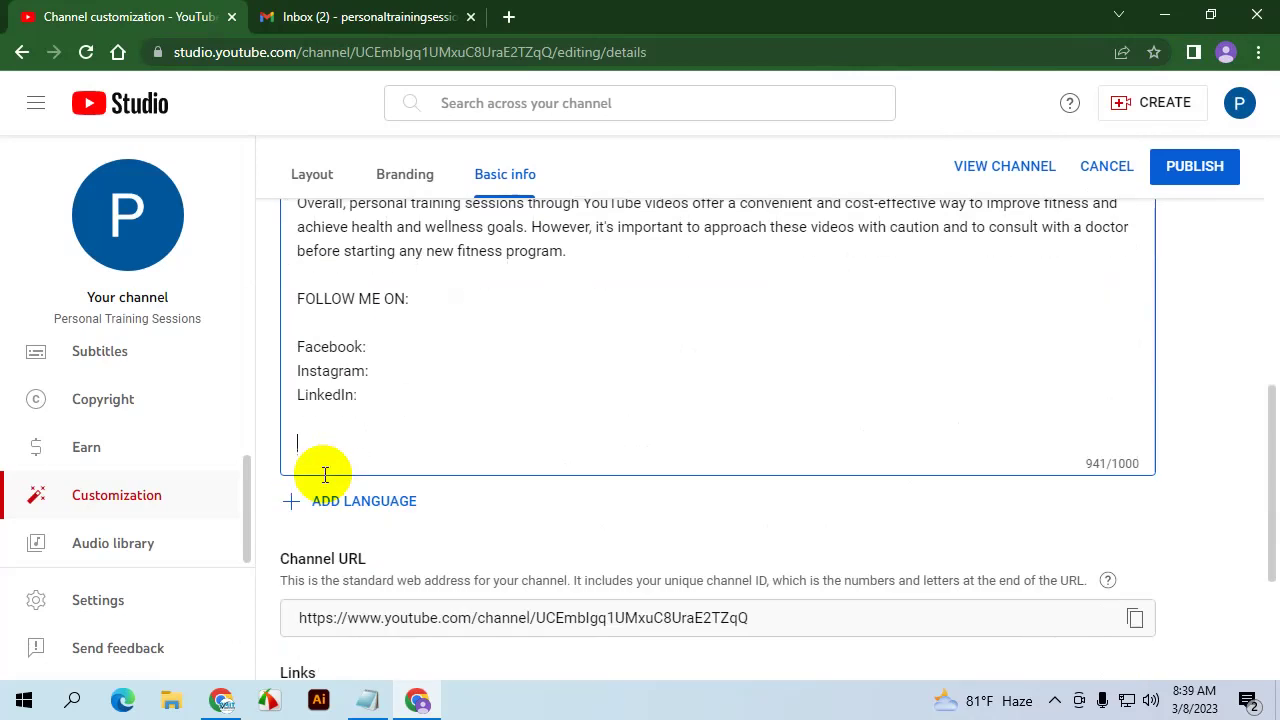
{"action": "scroll", "coordinate": [388, 390], "scroll_direction": "down", "scroll_amount": 1}
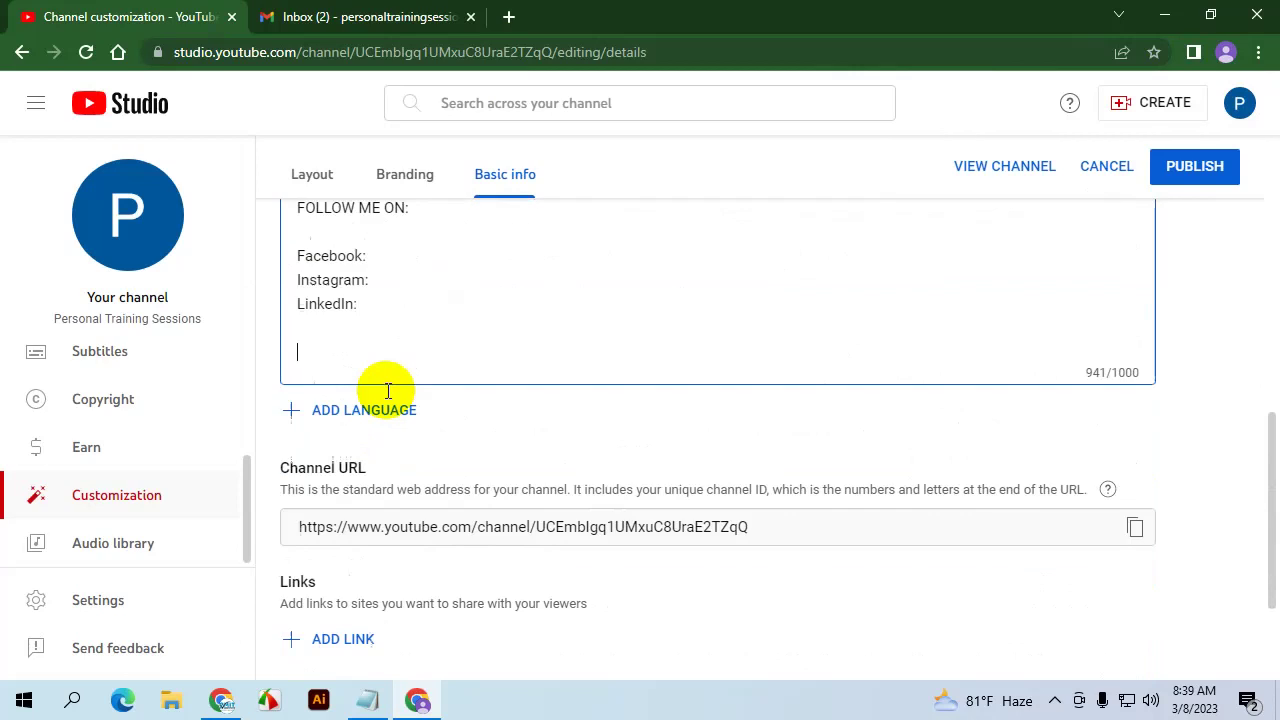
{"action": "scroll", "coordinate": [900, 370], "scroll_direction": "up", "scroll_amount": 1}
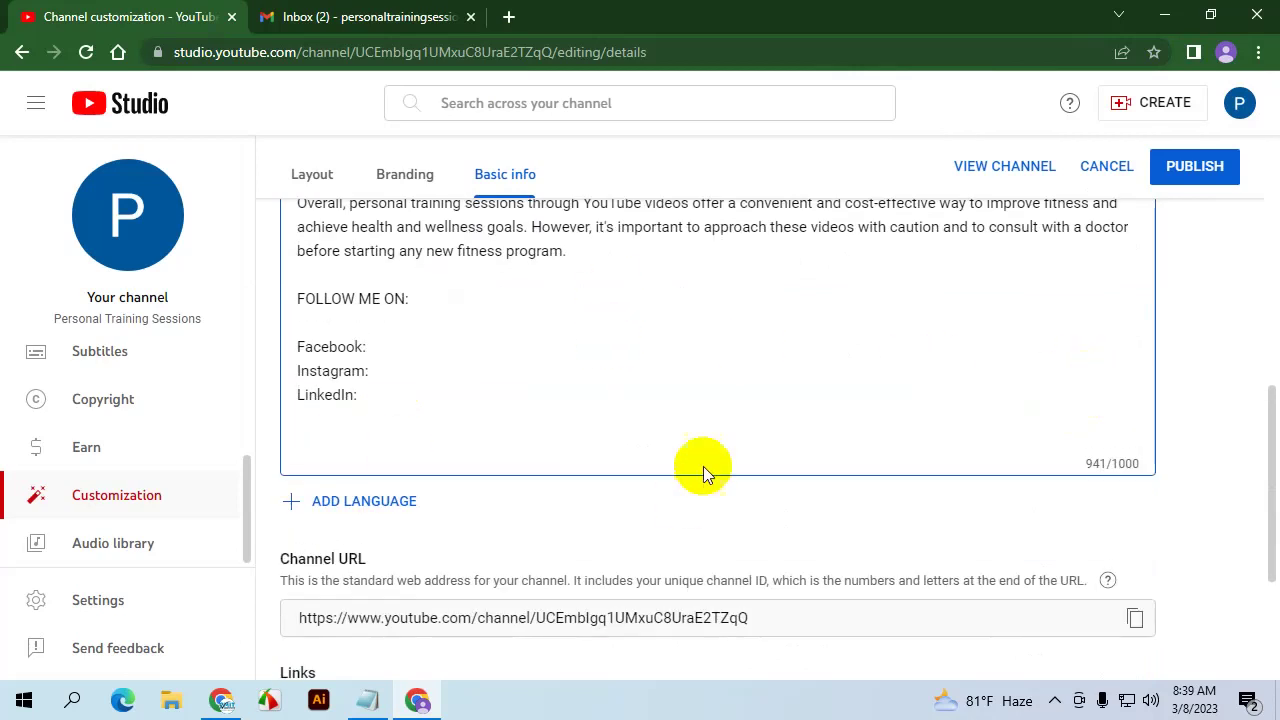
{"action": "scroll", "coordinate": [703, 471], "scroll_direction": "down", "scroll_amount": 2}
{"action": "scroll", "coordinate": [650, 478], "scroll_direction": "up", "scroll_amount": 1}
{"action": "scroll", "coordinate": [587, 479], "scroll_direction": "up", "scroll_amount": 3}
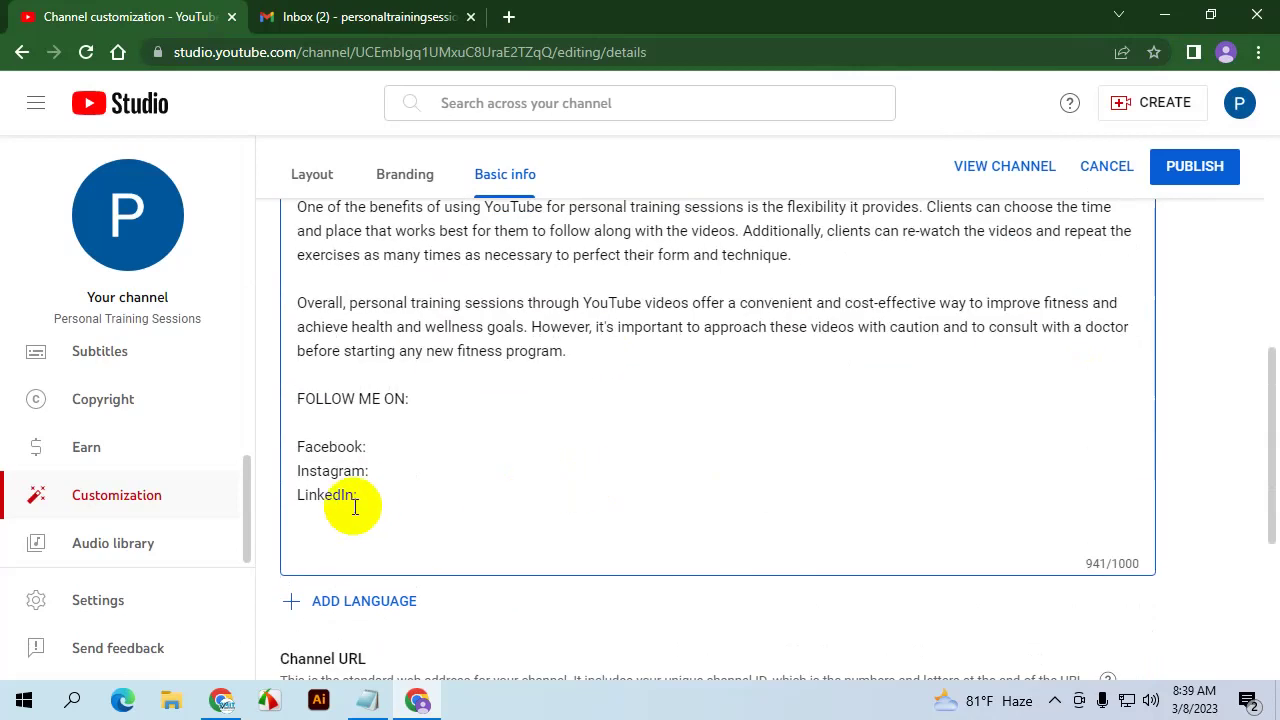
{"action": "left_click_drag", "start_coordinate": [363, 497], "coordinate": [315, 437]}
{"action": "left_click", "coordinate": [291, 397]}
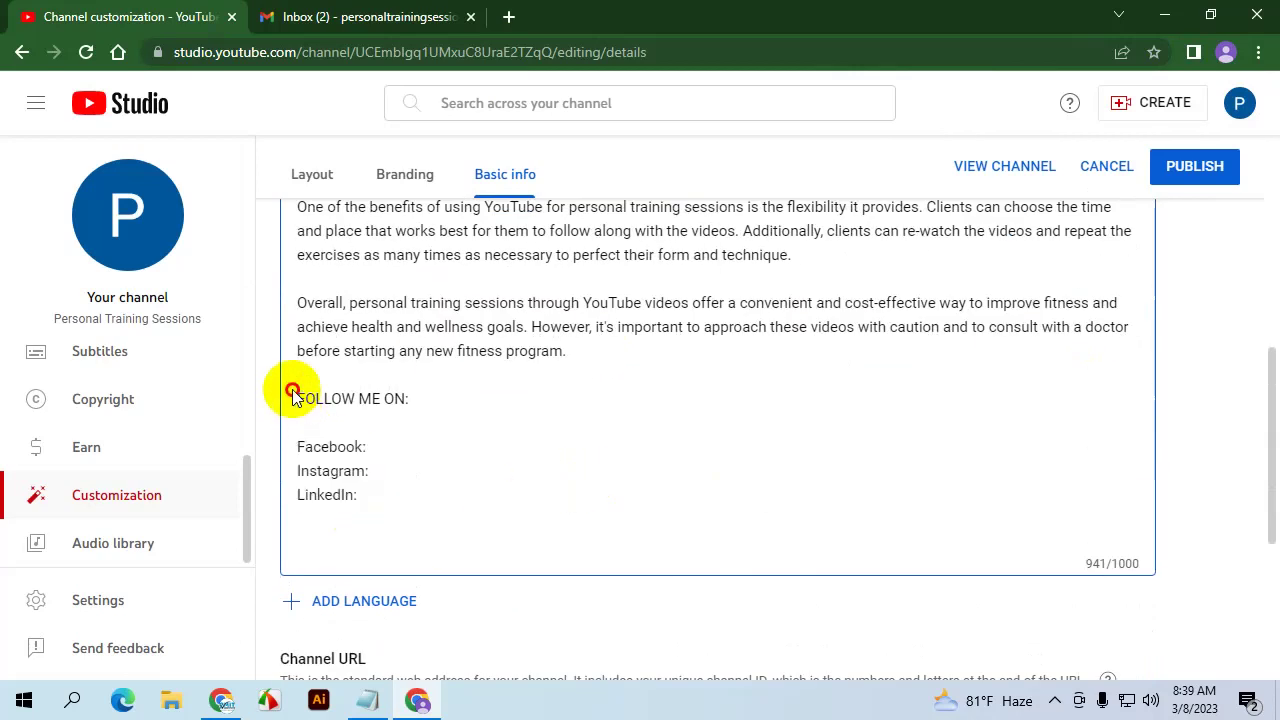
{"action": "left_click_drag", "start_coordinate": [371, 508], "coordinate": [311, 425]}
{"action": "key", "text": "ctrl+a"}
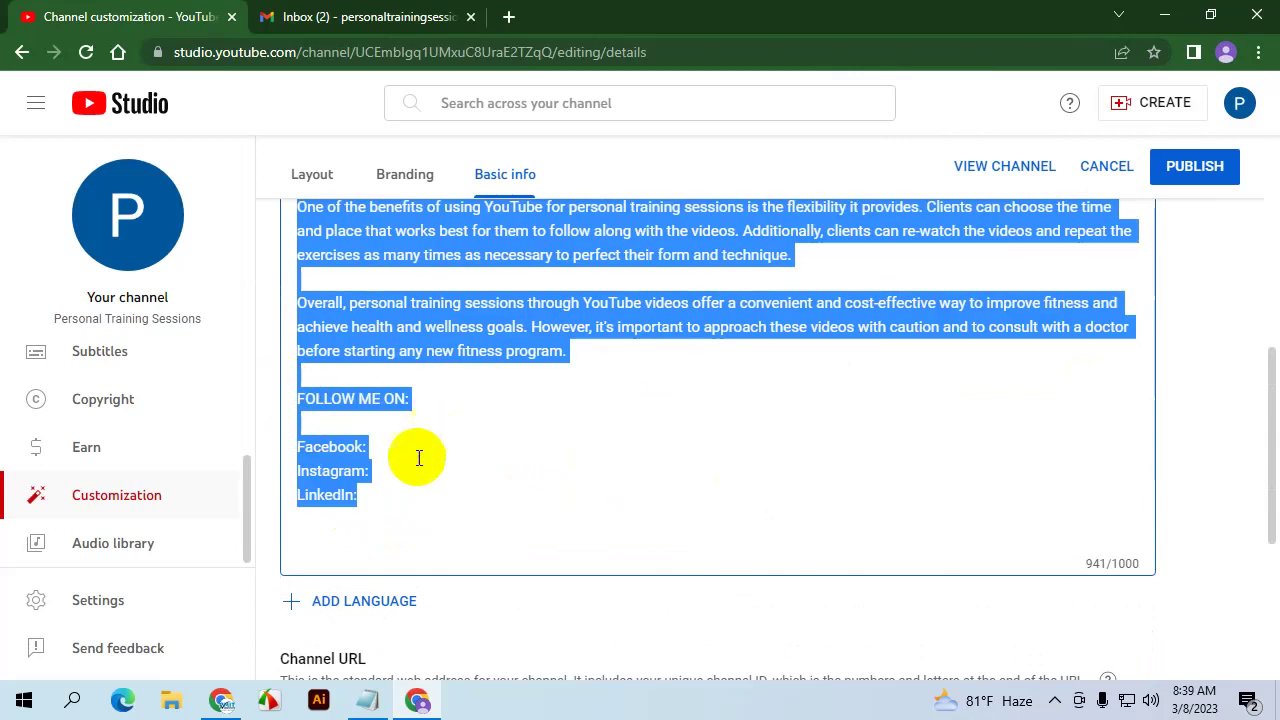
{"action": "scroll", "coordinate": [414, 451], "scroll_direction": "down", "scroll_amount": 3}
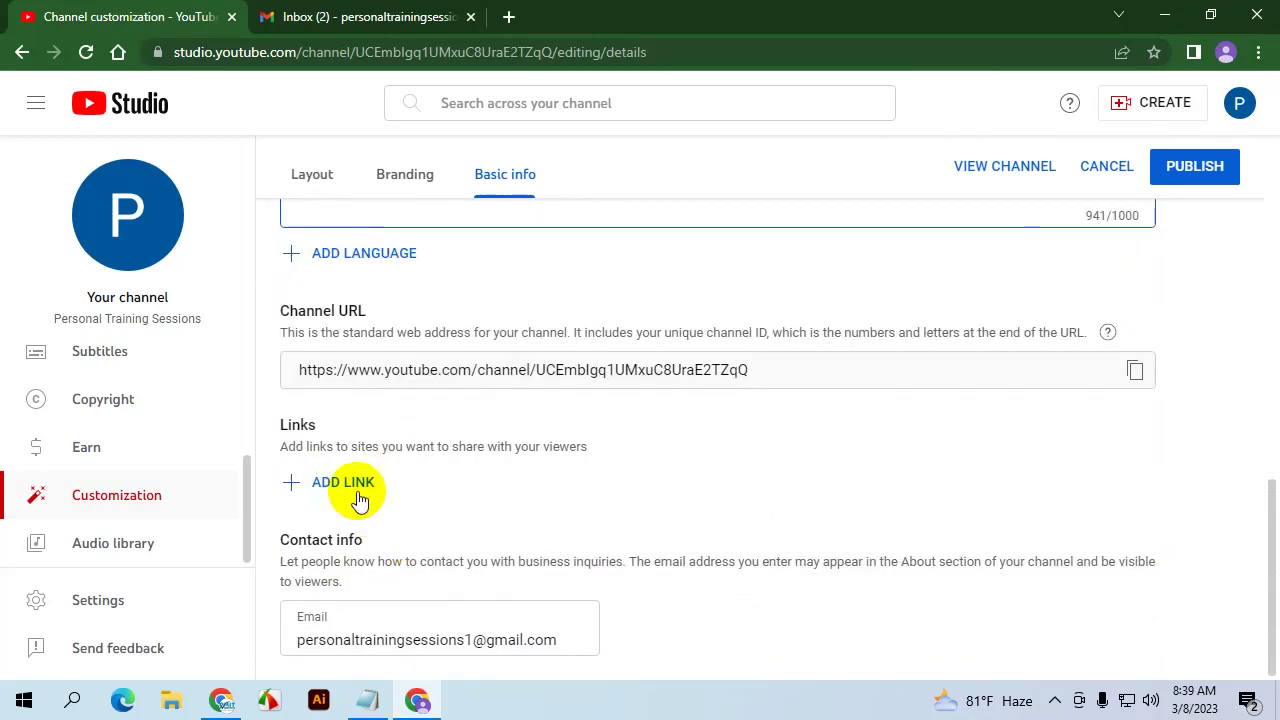
{"action": "scroll", "coordinate": [400, 540], "scroll_direction": "up", "scroll_amount": 1}
{"action": "scroll", "coordinate": [350, 570], "scroll_direction": "up", "scroll_amount": 3}
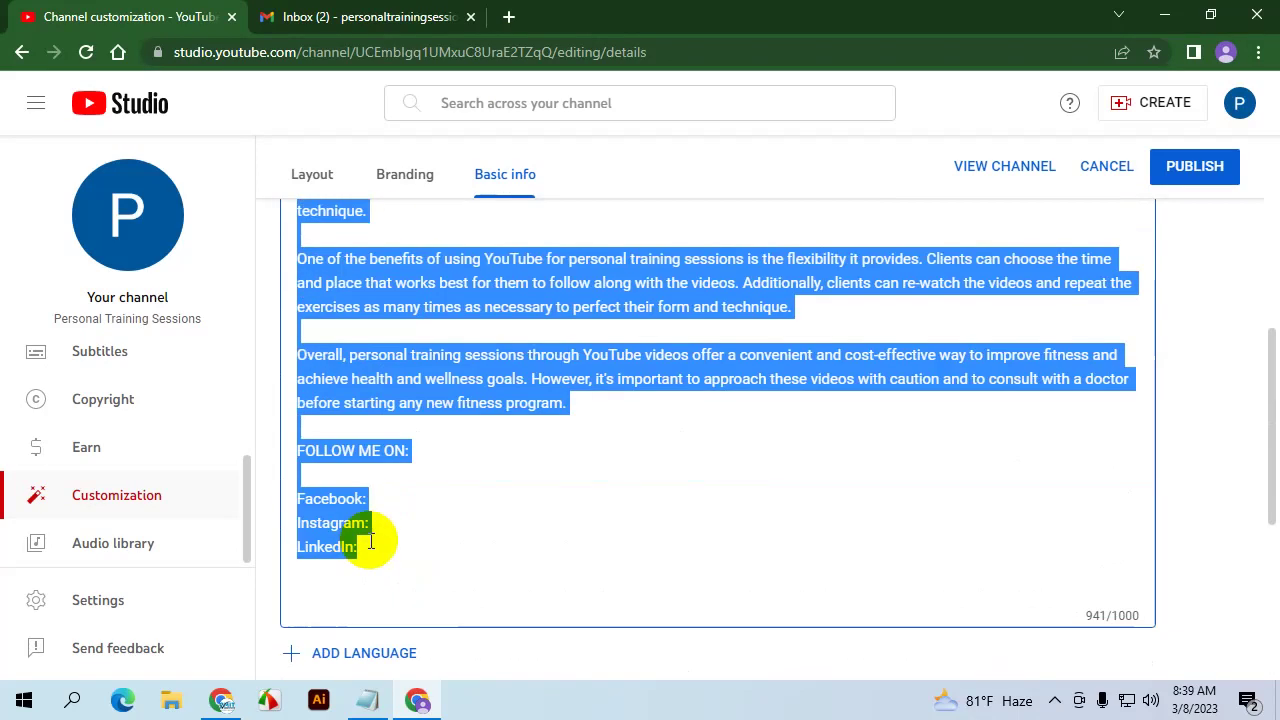
Replace the "FOLLOW ME ON:" heading and its social media list in the description with the line "COntact Me Any Business Quiry"
{"action": "left_click", "coordinate": [370, 545]}
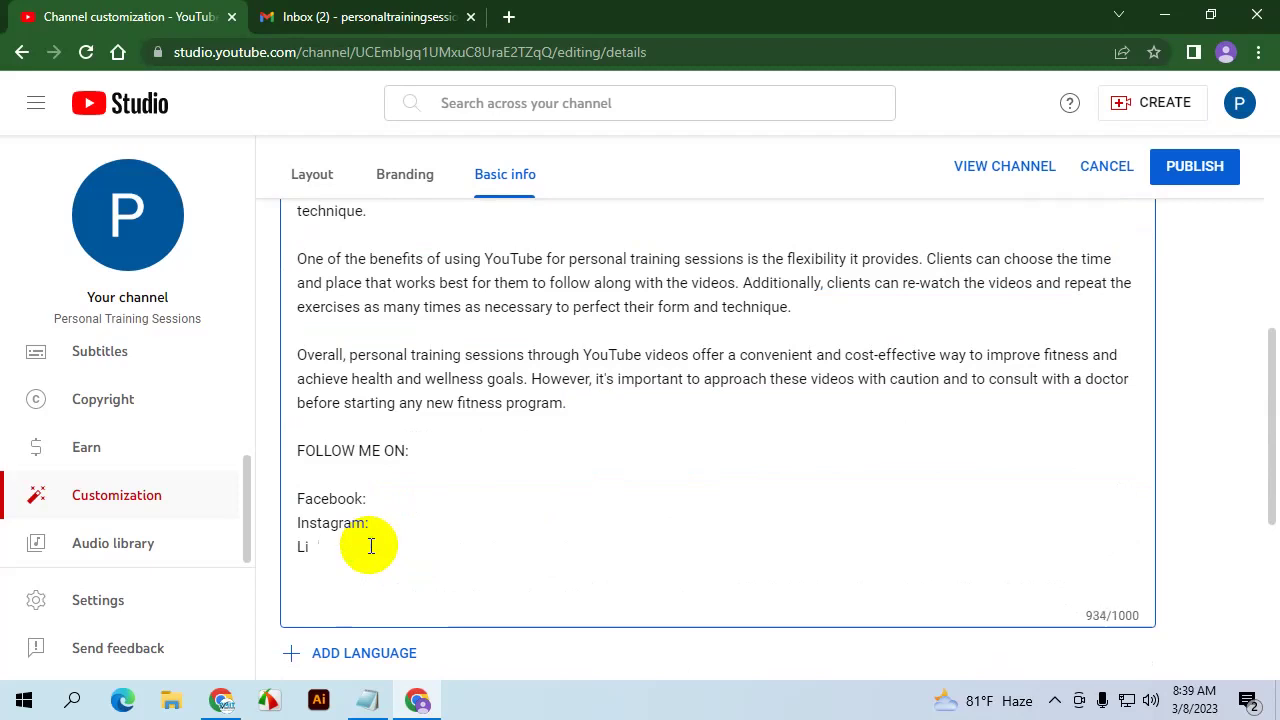
{"action": "key", "text": "BackSpace"}
{"action": "key", "text": "BackSpace"}
{"action": "key", "text": "BackSpace"}
{"action": "key", "text": "BackSpace"}
{"action": "key", "text": "BackSpace"}
{"action": "key", "text": "BackSpace"}
{"action": "key", "text": "BackSpace"}
{"action": "key", "text": "BackSpace"}
{"action": "key", "text": "BackSpace"}
{"action": "key", "text": "BackSpace"}
{"action": "key", "text": "BackSpace"}
{"action": "key", "text": "BackSpace"}
{"action": "key", "text": "BackSpace"}
{"action": "key", "text": "BackSpace"}
{"action": "key", "text": "BackSpace"}
{"action": "key", "text": "BackSpace"}
{"action": "key", "text": "BackSpace"}
{"action": "key", "text": "BackSpace"}
{"action": "key", "text": "BackSpace"}
{"action": "key", "text": "BackSpace"}
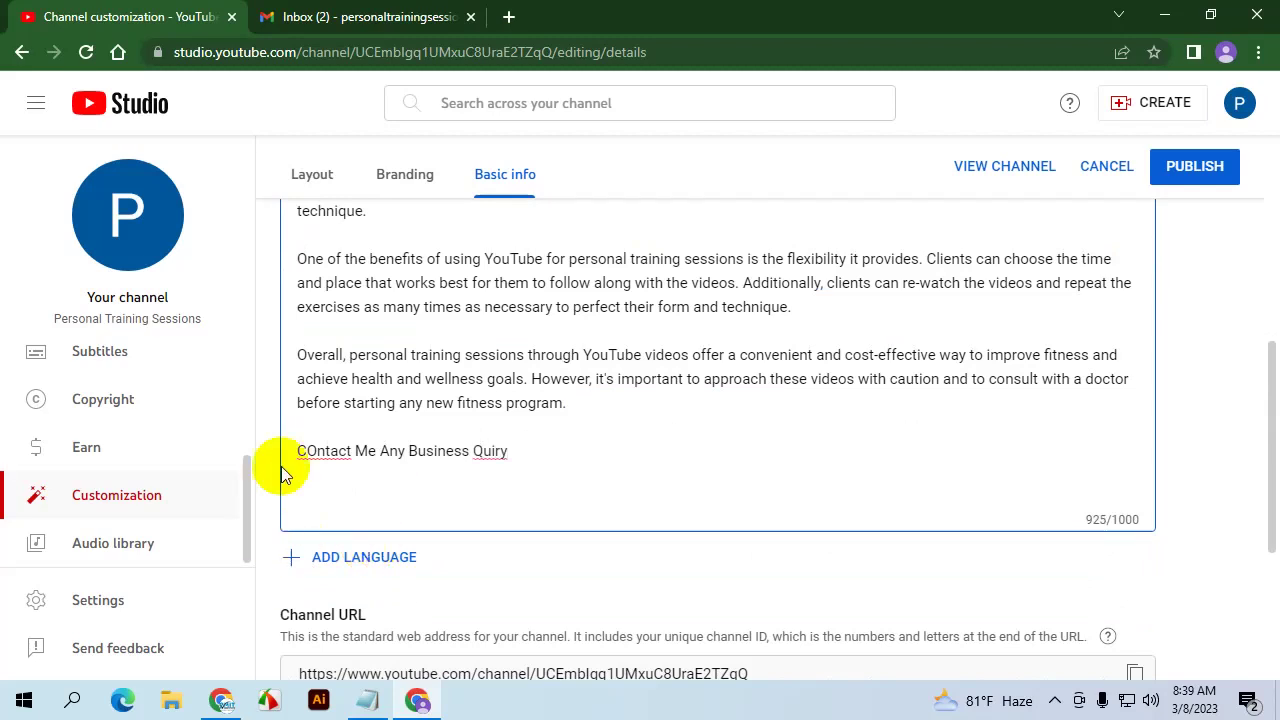
Paste the channel's email address below the business contact line in the description, leaving a blank line between them
{"action": "key", "text": "ctrl+a"}
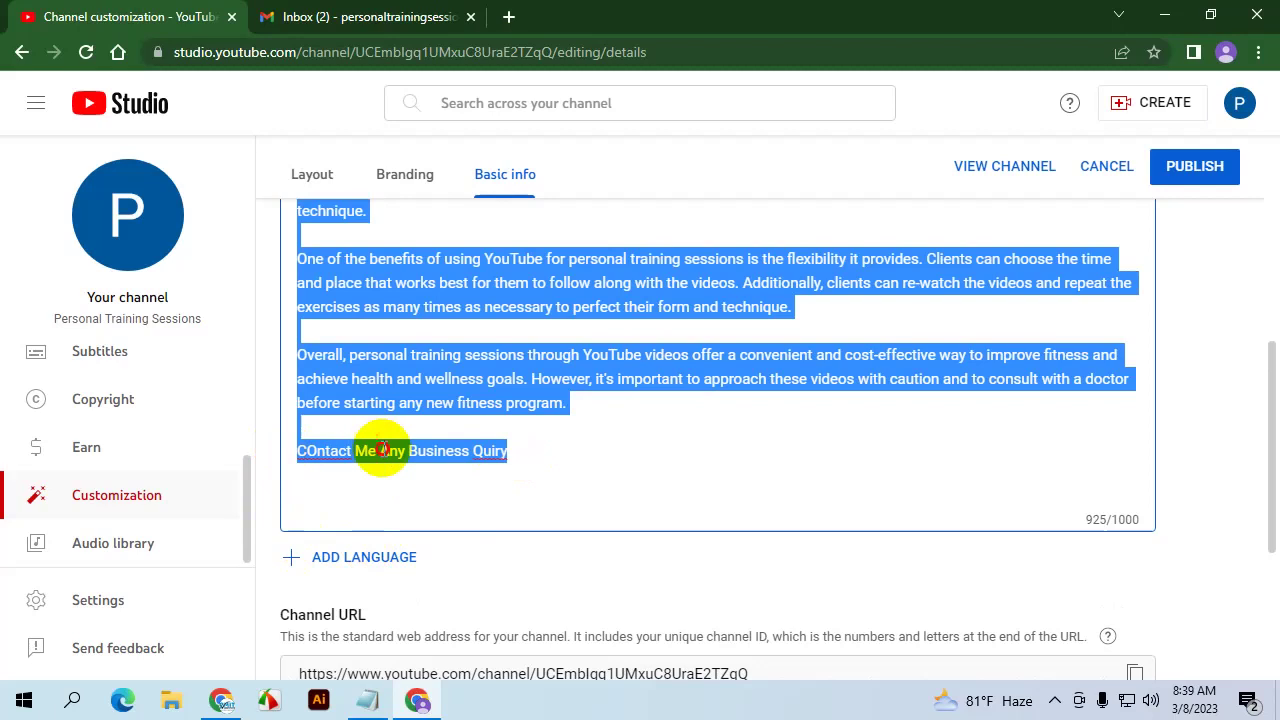
{"action": "left_click", "coordinate": [532, 458]}
{"action": "key", "text": "Return"}
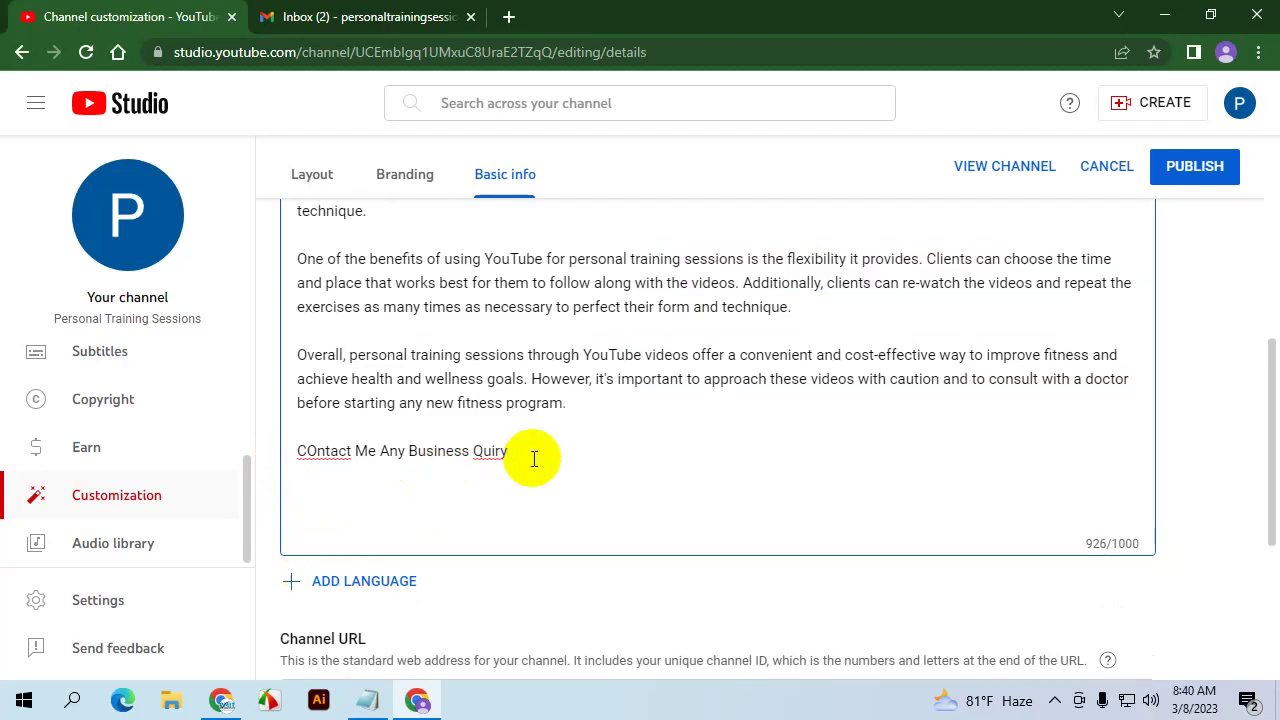
{"action": "key", "text": "Return"}
{"action": "key", "text": "ctrl+v"}
{"action": "key", "text": "Return"}
Search Google in a new tab for the description line "COntact Me Any Business Quiry" and accept the suggested spelling "Query"
{"action": "left_click_drag", "start_coordinate": [524, 456], "coordinate": [297, 440]}
{"action": "left_click", "coordinate": [300, 430]}
{"action": "left_click_drag", "start_coordinate": [526, 452], "coordinate": [305, 449]}
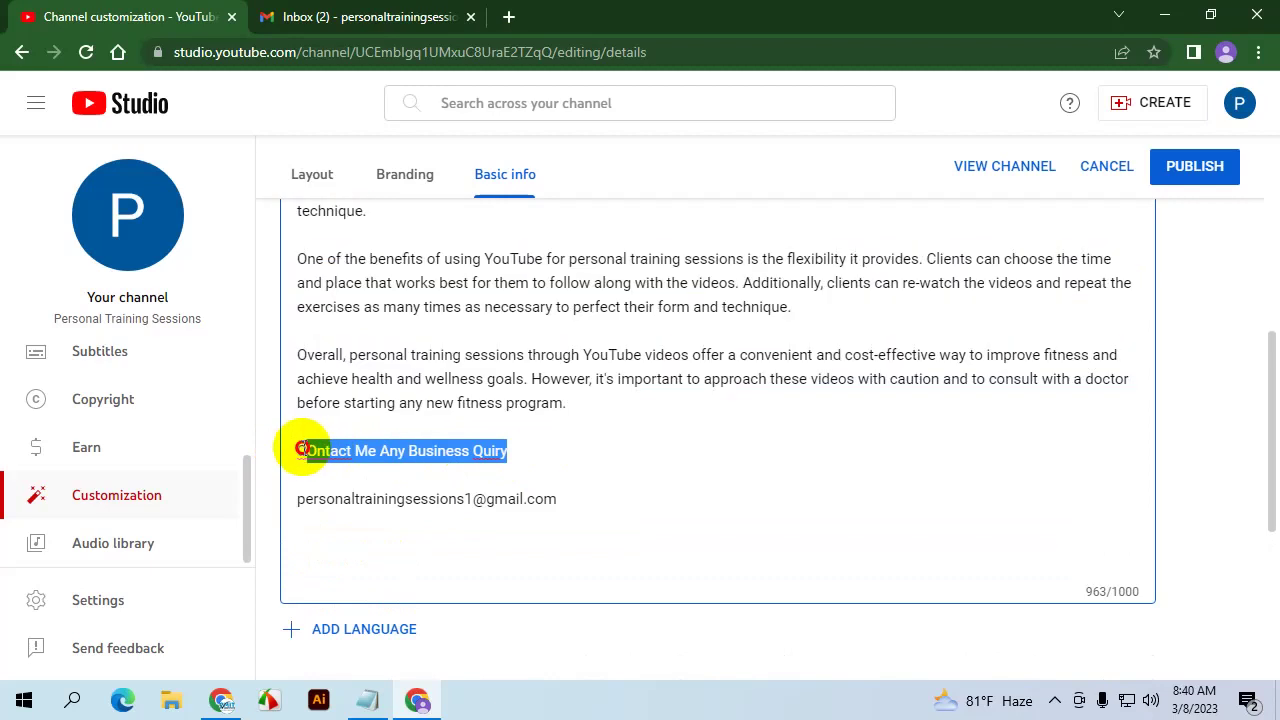
{"action": "left_click", "coordinate": [509, 18]}
{"action": "type", "text": "COntact Me Any Business Quiry"}
{"action": "key", "text": "Return"}
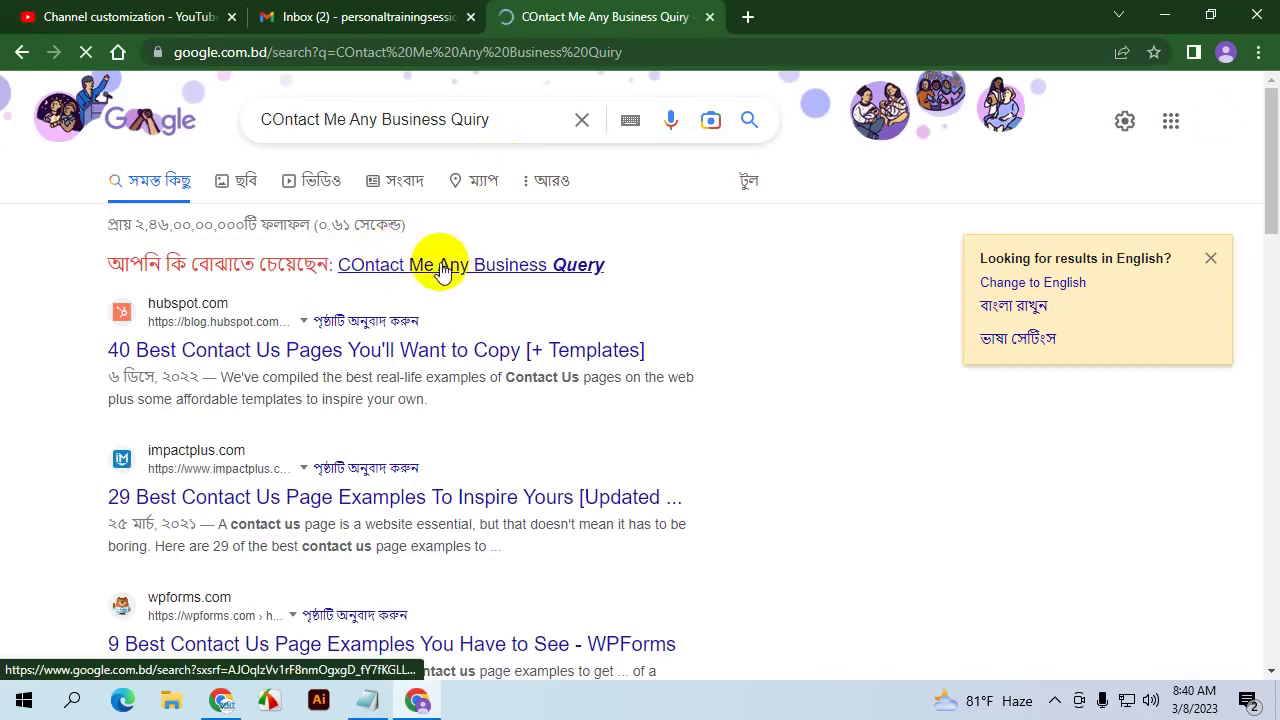
{"action": "left_click", "coordinate": [487, 271]}
Correct the searched phrase's capitalization to "Contact" and replace the misspelled line in the channel description with "Contact Me Any Business Query:"
{"action": "left_click", "coordinate": [285, 119]}
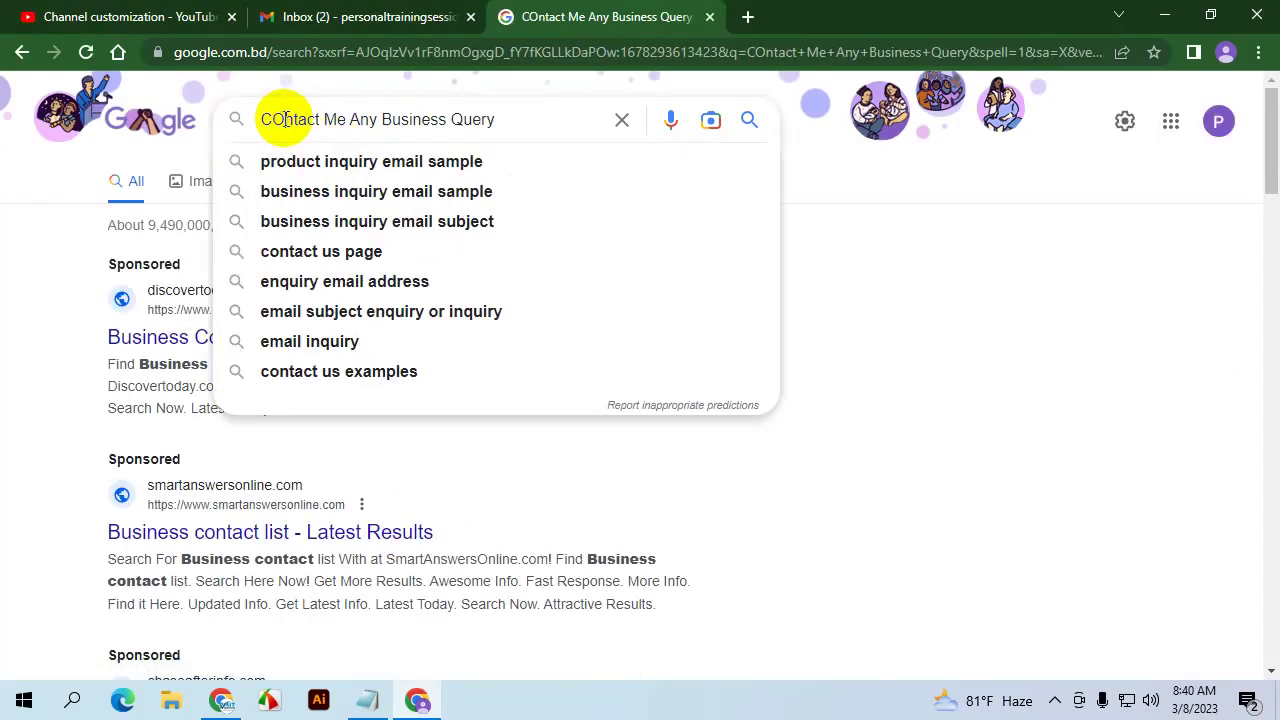
{"action": "key", "text": "BackSpace"}
{"action": "type", "text": "o"}
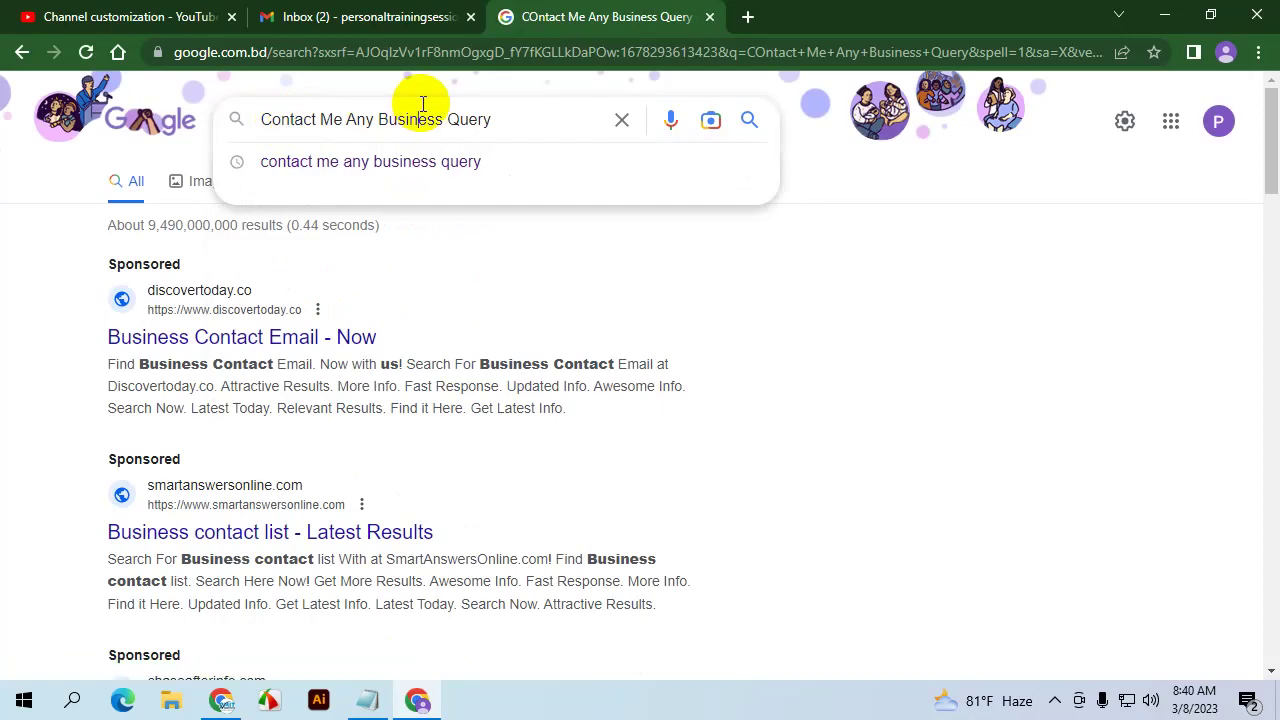
{"action": "key", "text": "Return"}
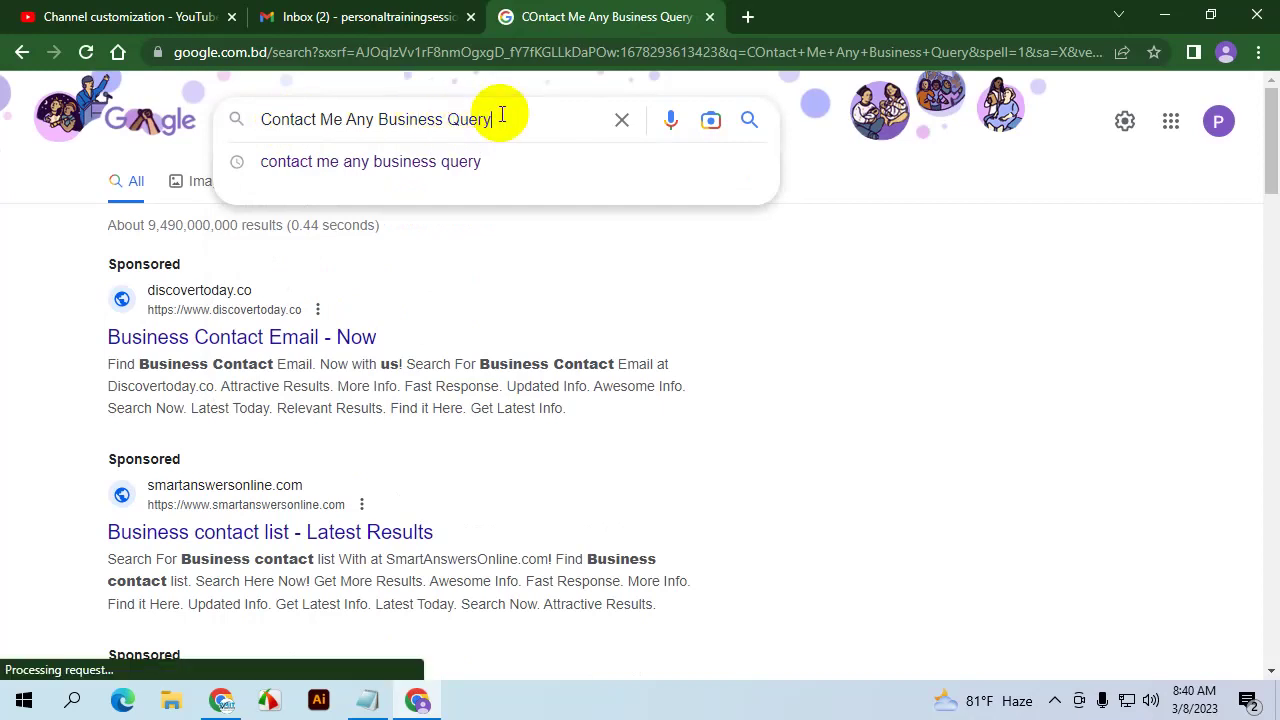
{"action": "key", "text": "ctrl+a"}
{"action": "key", "text": "ctrl+c"}
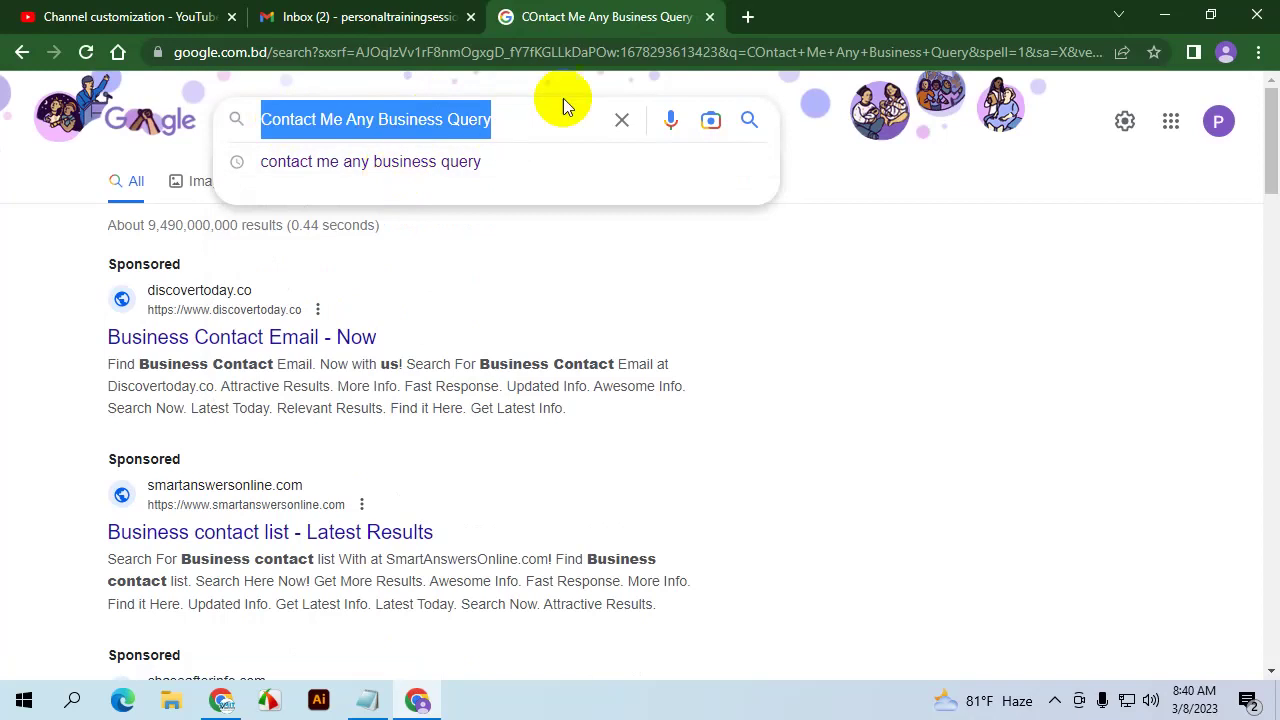
{"action": "left_click", "coordinate": [40, 27]}
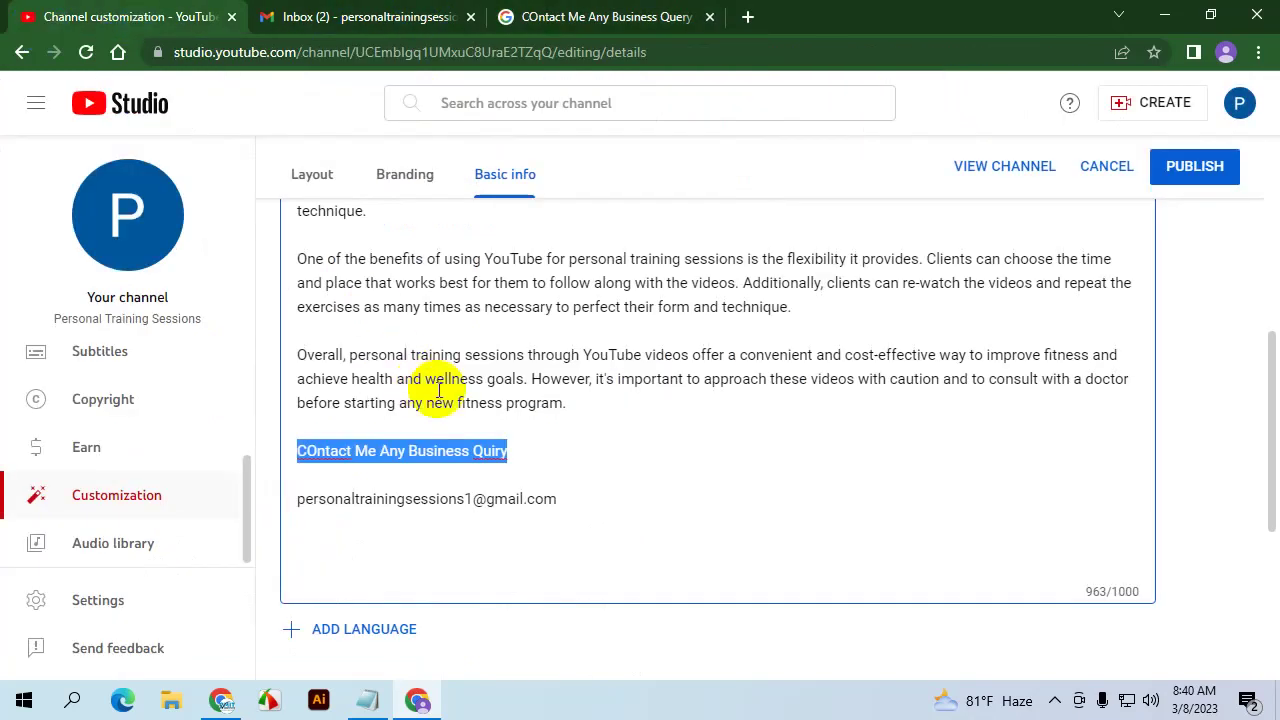
{"action": "key", "text": "ctrl+v"}
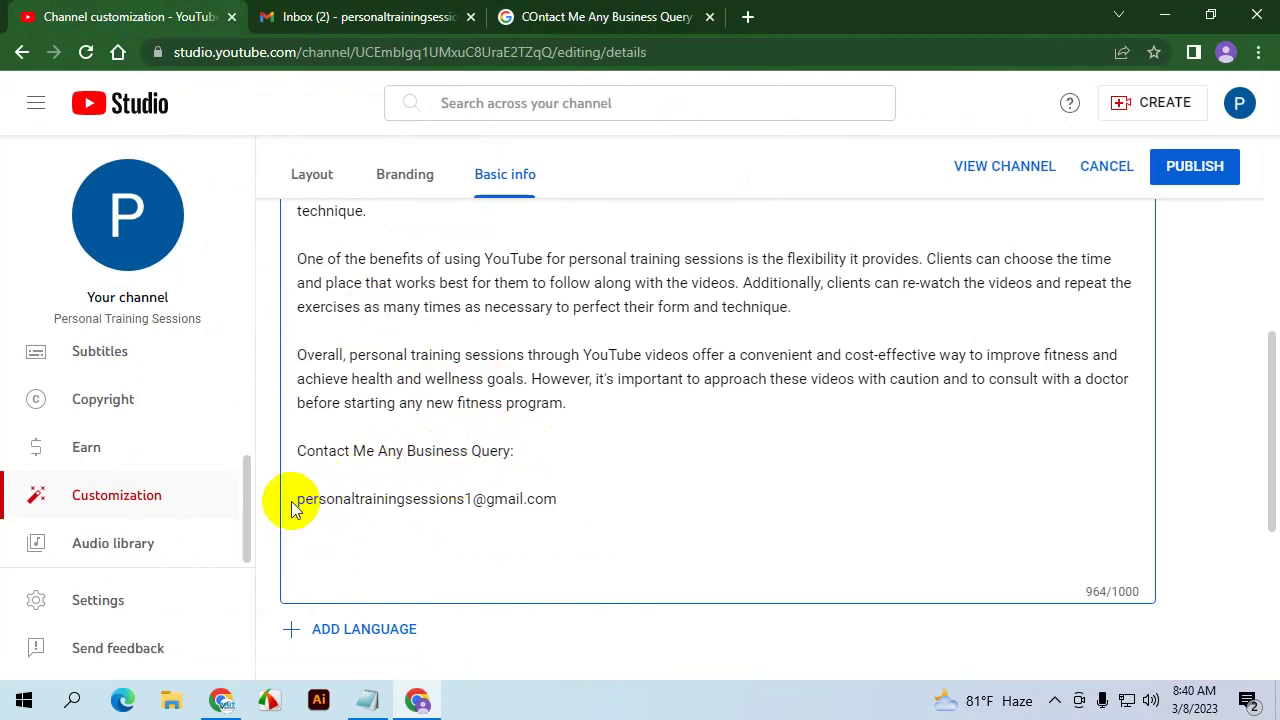
Label the email address in the description "Email:" and add a "Whatsapp:" line with the contact phone number below it
{"action": "left_click", "coordinate": [297, 498]}
{"action": "type", "text": "Email"}
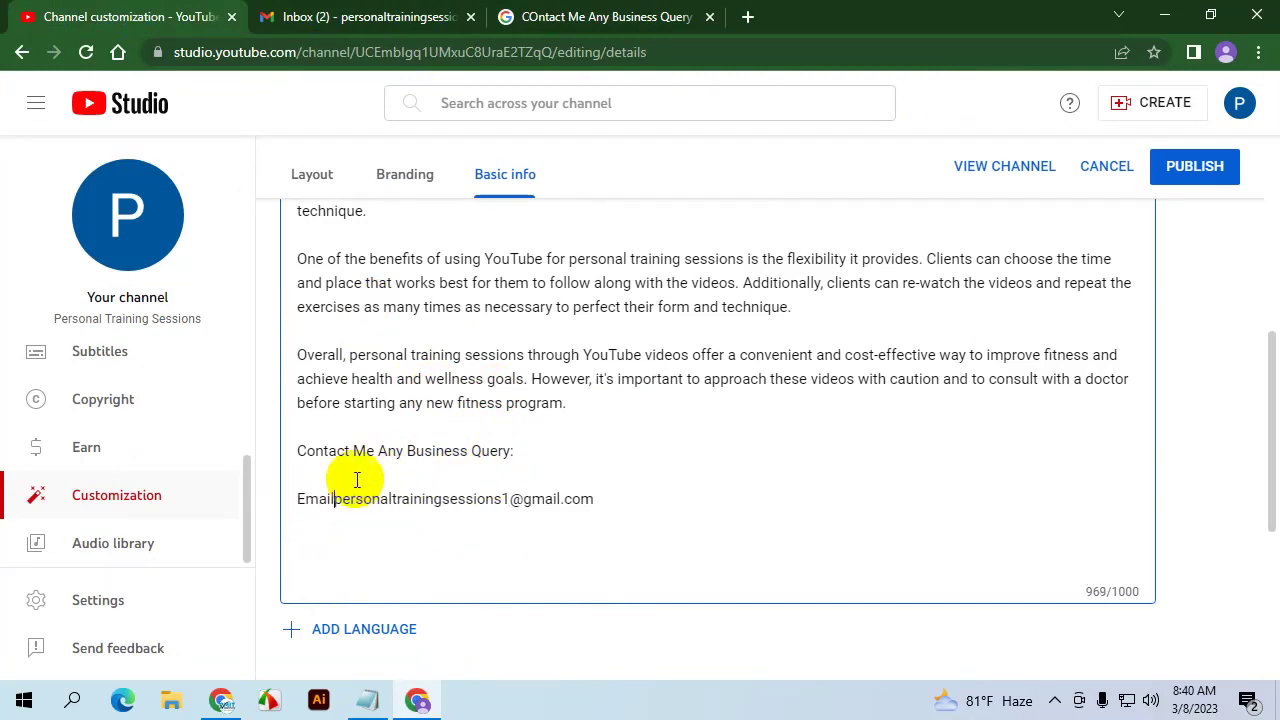
{"action": "type", "text": ":"}
{"action": "left_click", "coordinate": [623, 500]}
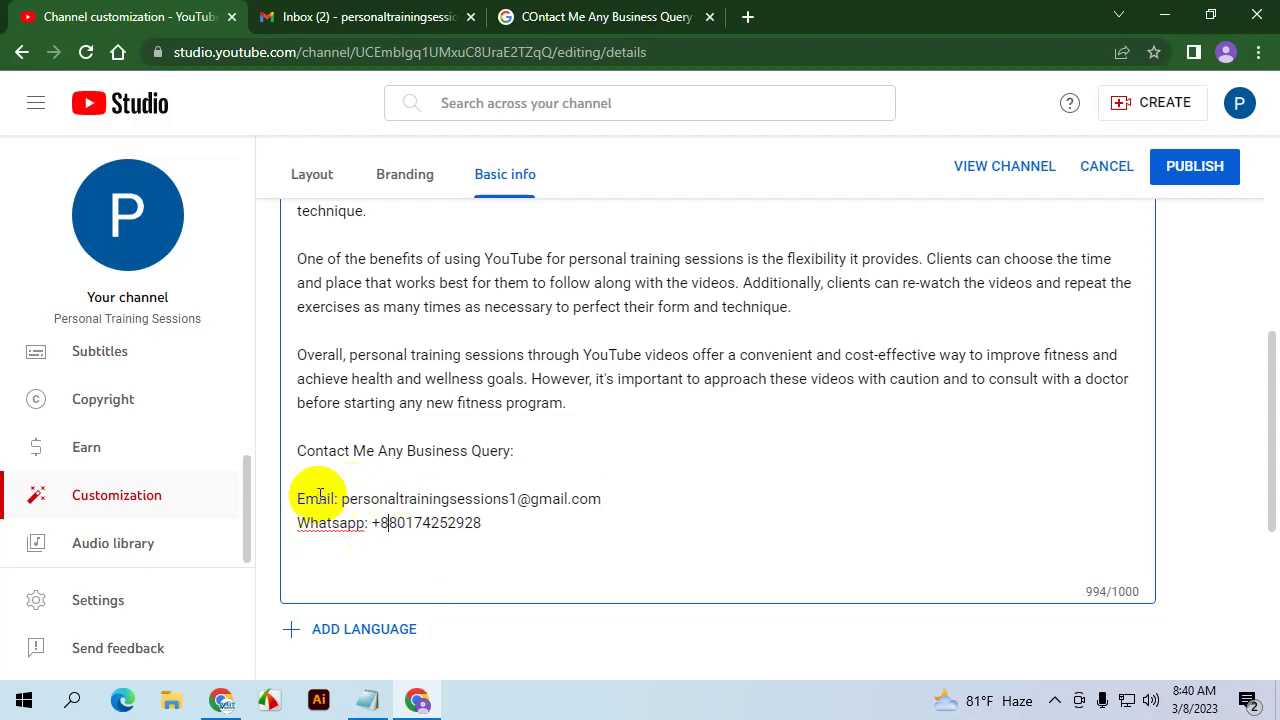
Review the channel's basic info fields and publish the changes
{"action": "scroll", "coordinate": [508, 425], "scroll_direction": "down", "scroll_amount": 1}
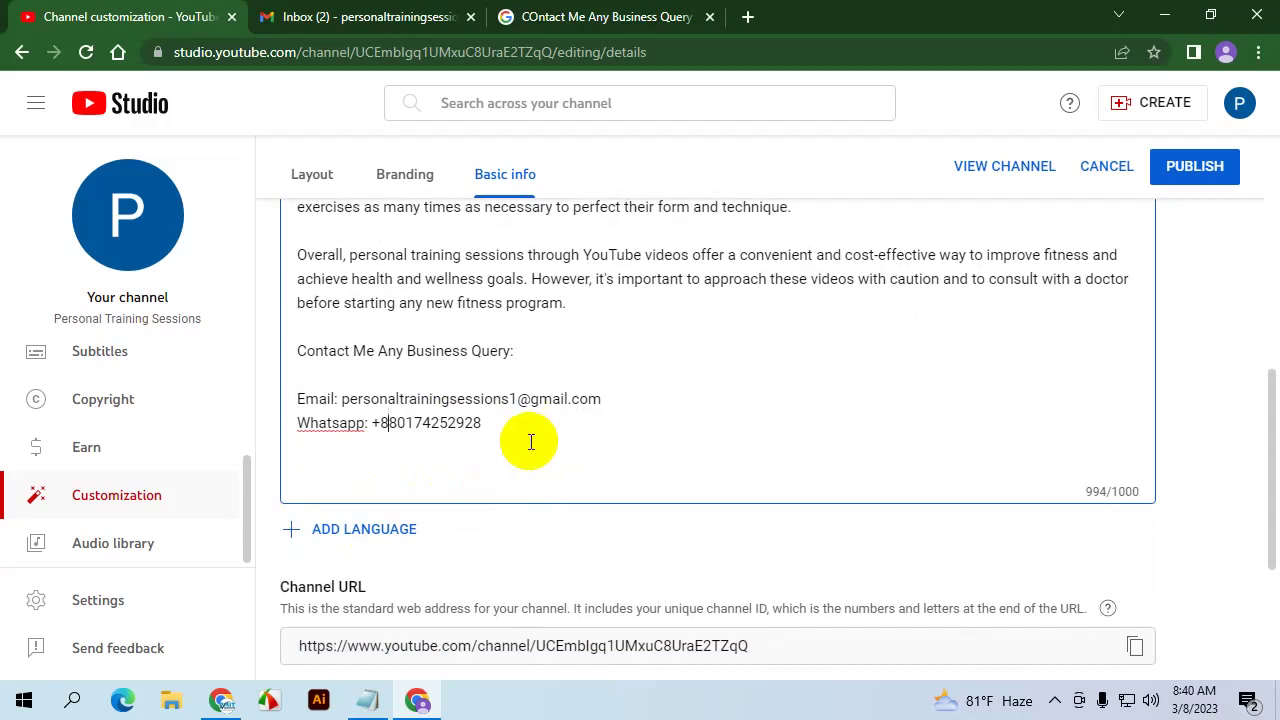
{"action": "scroll", "coordinate": [528, 445], "scroll_direction": "down", "scroll_amount": 3}
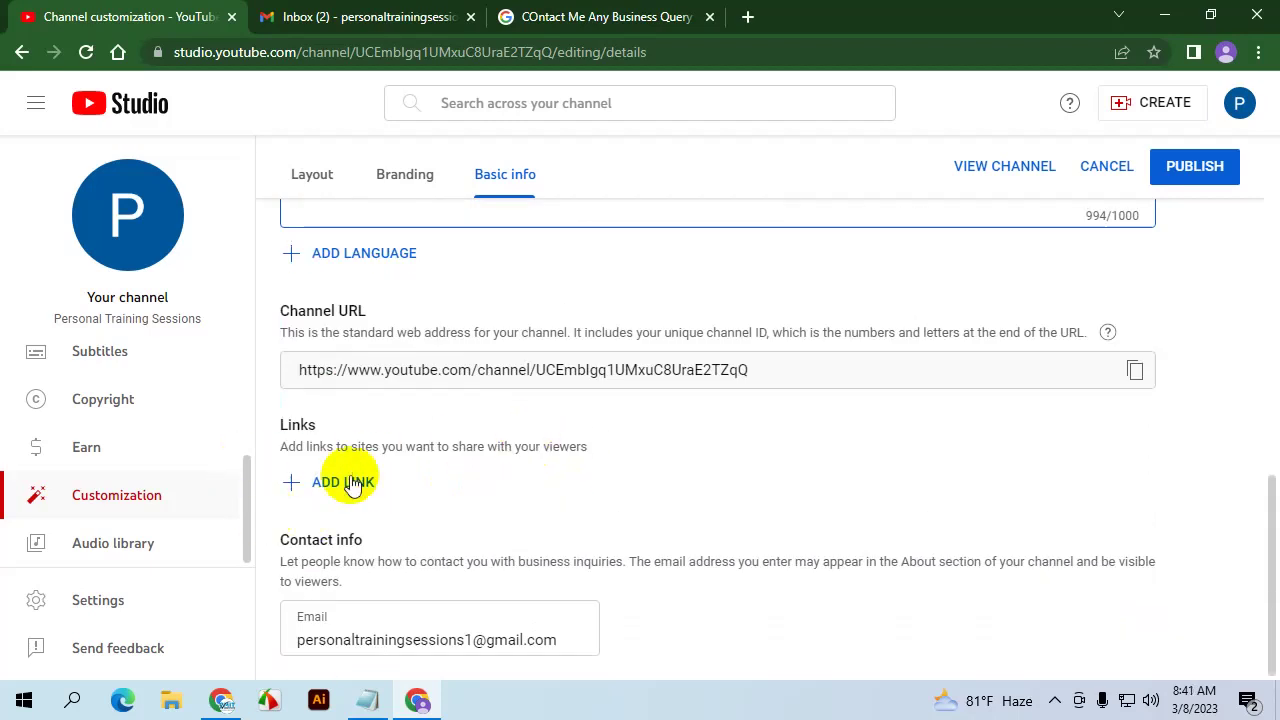
{"action": "scroll", "coordinate": [400, 470], "scroll_direction": "up", "scroll_amount": 4}
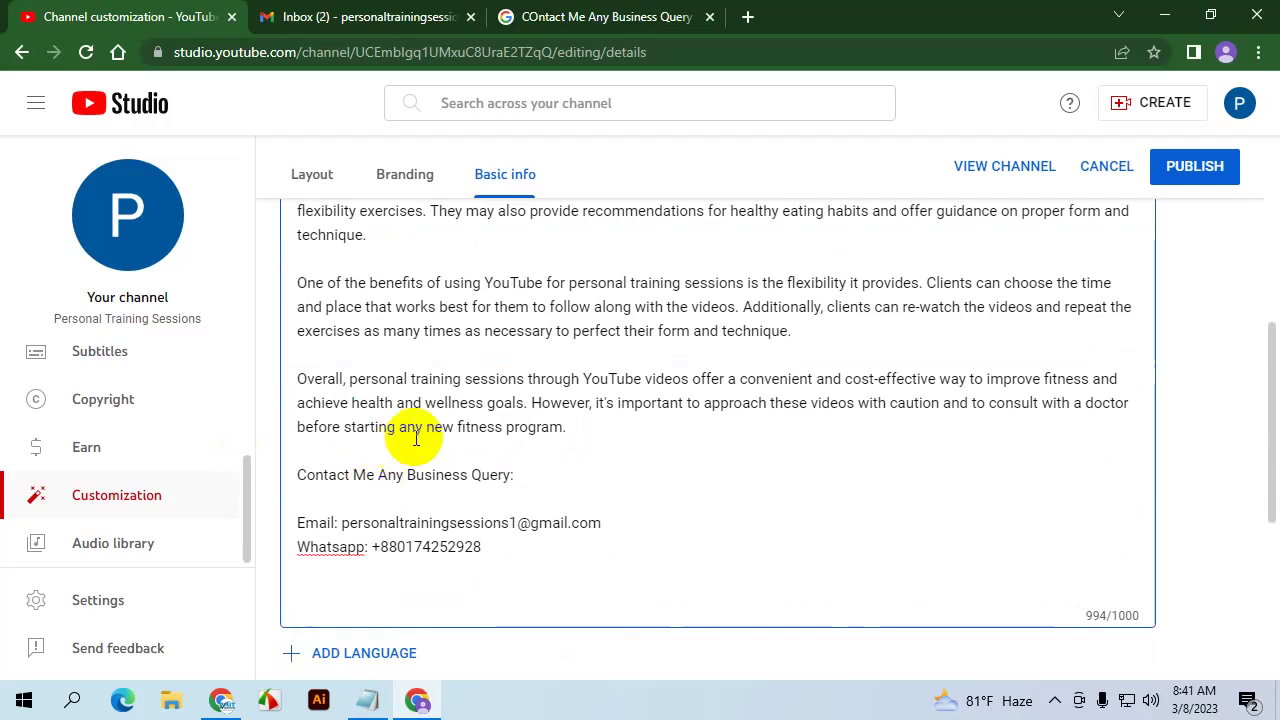
{"action": "scroll", "coordinate": [560, 415], "scroll_direction": "up", "scroll_amount": 3}
{"action": "scroll", "coordinate": [596, 430], "scroll_direction": "down", "scroll_amount": 3}
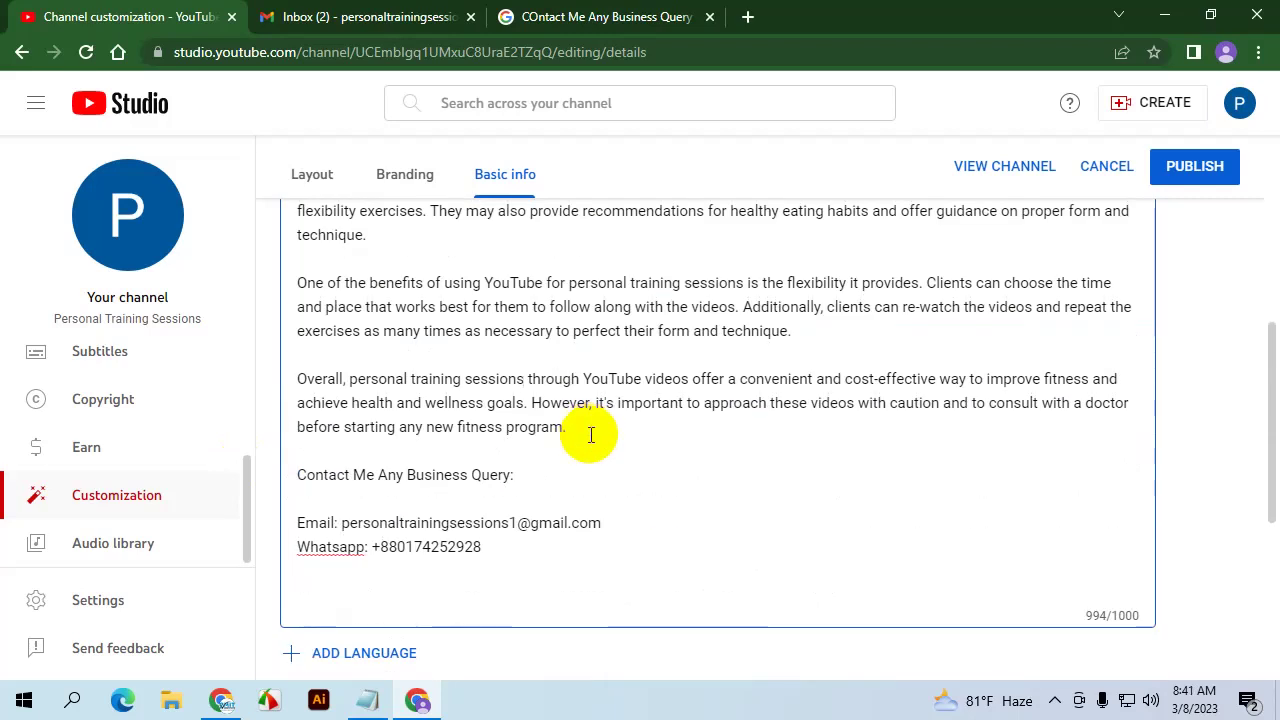
{"action": "scroll", "coordinate": [600, 430], "scroll_direction": "up", "scroll_amount": 4}
{"action": "scroll", "coordinate": [620, 349], "scroll_direction": "up", "scroll_amount": 1}
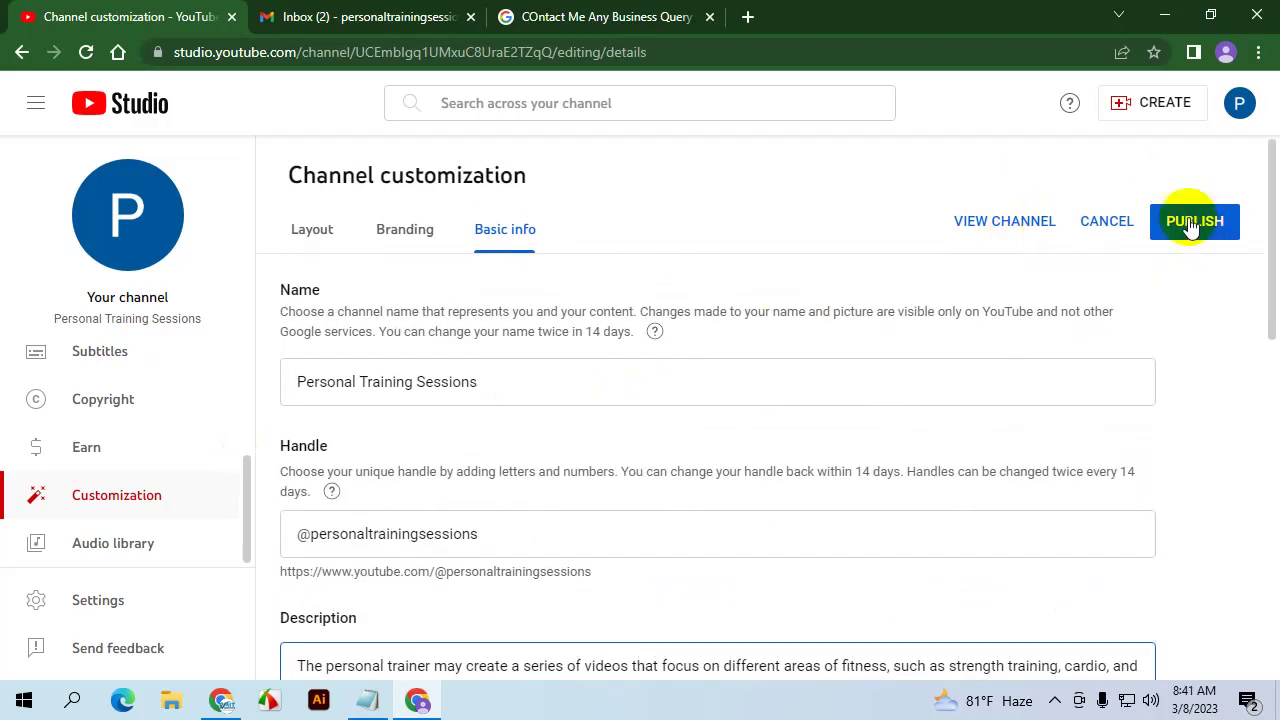
{"action": "left_click", "coordinate": [1190, 224]}
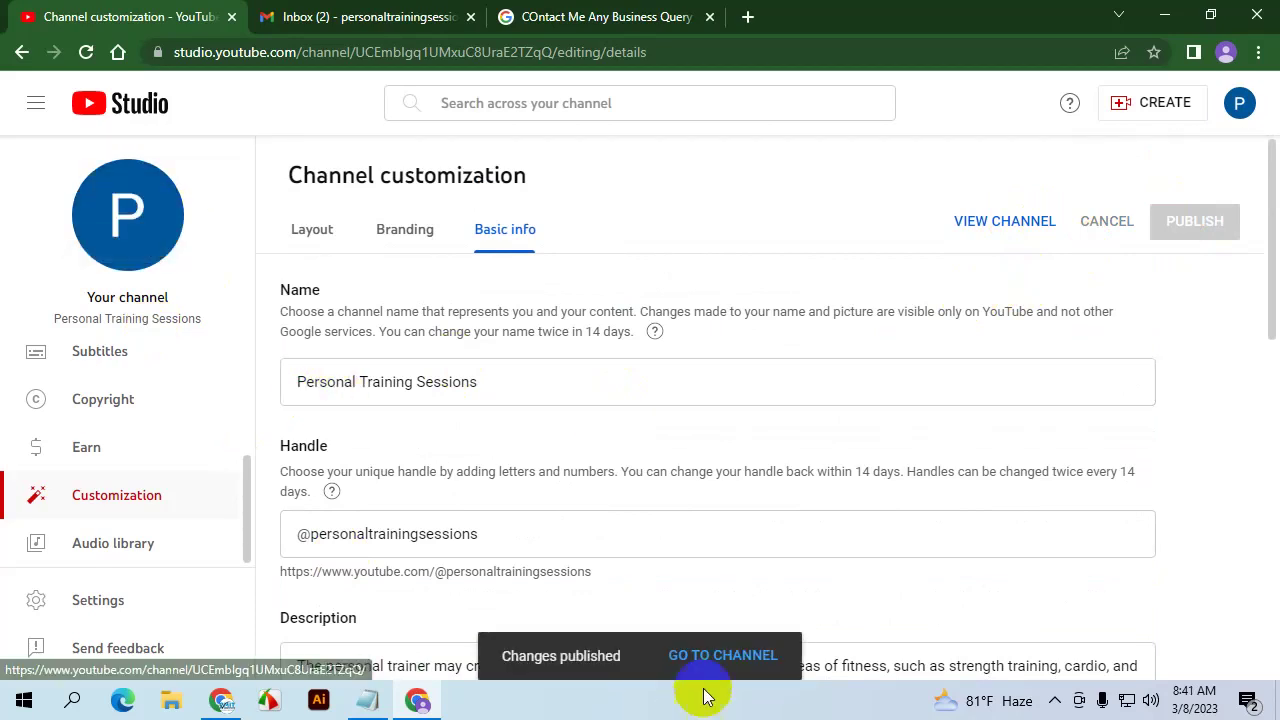
Open the published channel's About page and examine its description, contact lines and business inquiry details
{"action": "left_click", "coordinate": [736, 652]}
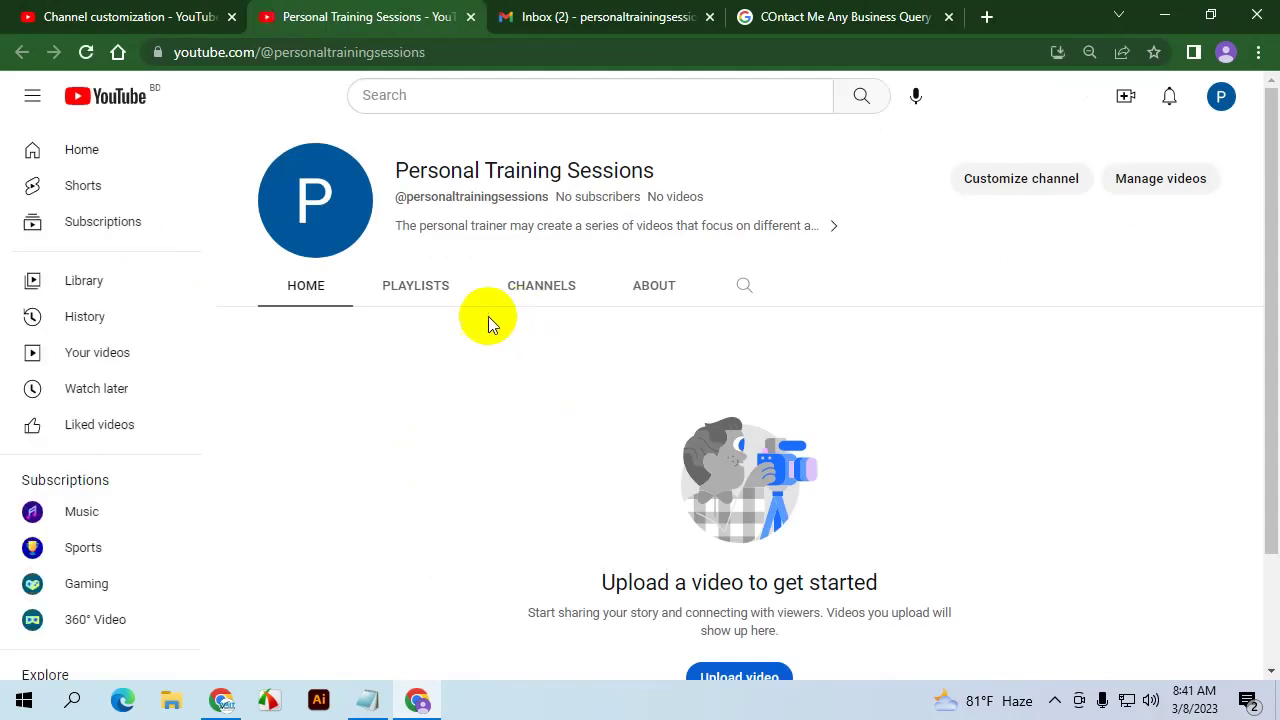
{"action": "left_click", "coordinate": [660, 287]}
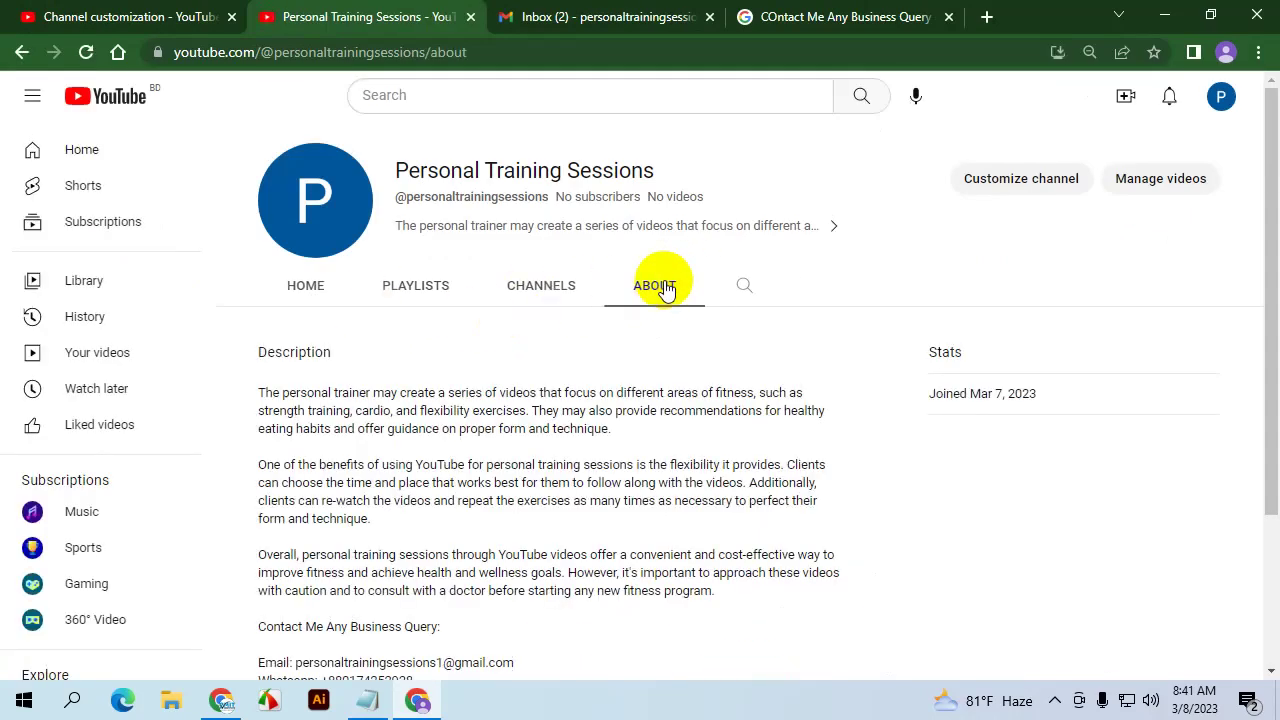
{"action": "scroll", "coordinate": [500, 337], "scroll_direction": "down", "scroll_amount": 2}
{"action": "scroll", "coordinate": [323, 340], "scroll_direction": "down", "scroll_amount": 2}
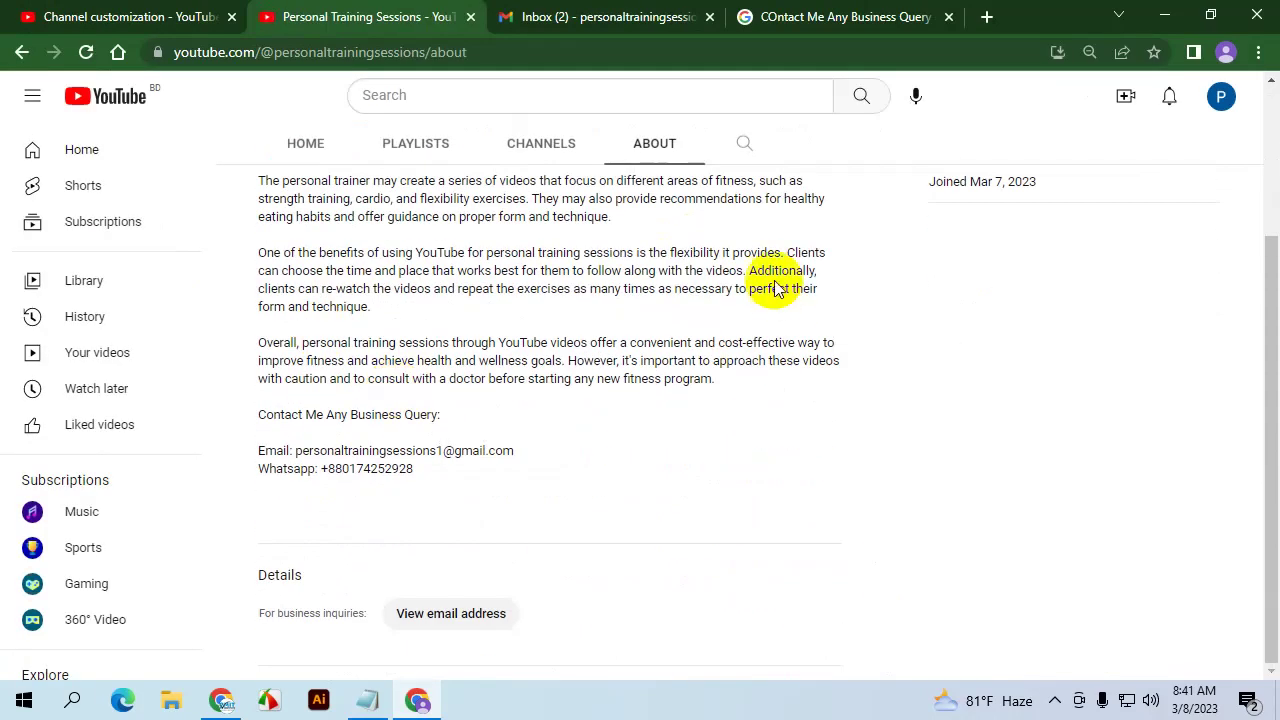
{"action": "scroll", "coordinate": [830, 310], "scroll_direction": "up", "scroll_amount": 2}
{"action": "scroll", "coordinate": [430, 320], "scroll_direction": "down", "scroll_amount": 2}
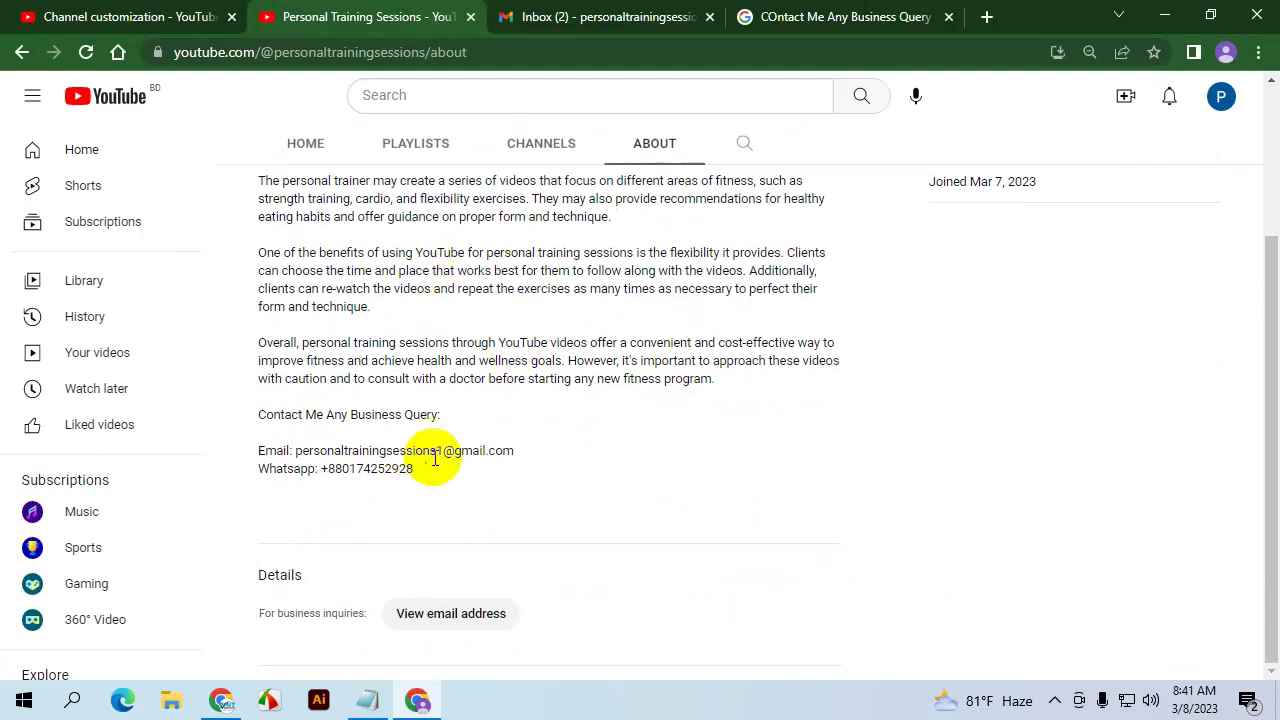
{"action": "scroll", "coordinate": [600, 255], "scroll_direction": "up", "scroll_amount": 2}
{"action": "scroll", "coordinate": [520, 450], "scroll_direction": "down", "scroll_amount": 2}
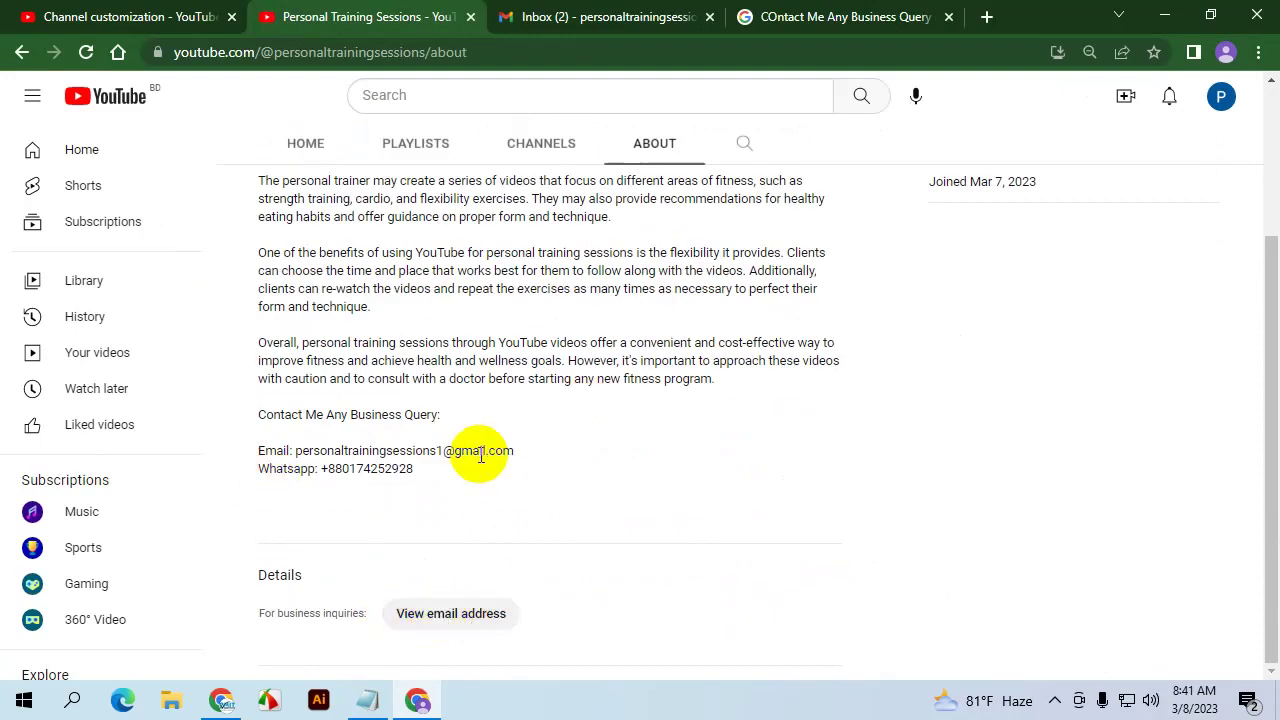
{"action": "left_click_drag", "start_coordinate": [481, 455], "coordinate": [514, 450]}
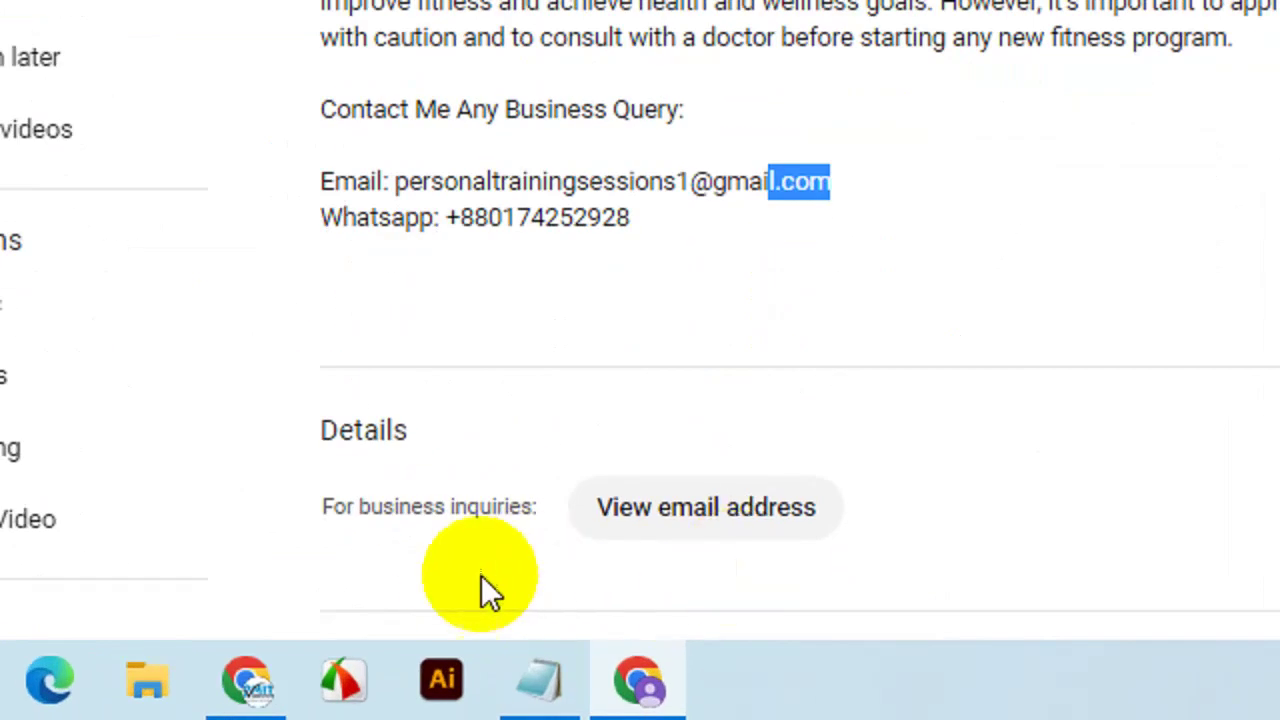
{"action": "scroll", "coordinate": [842, 245], "scroll_direction": "up", "scroll_amount": 2}
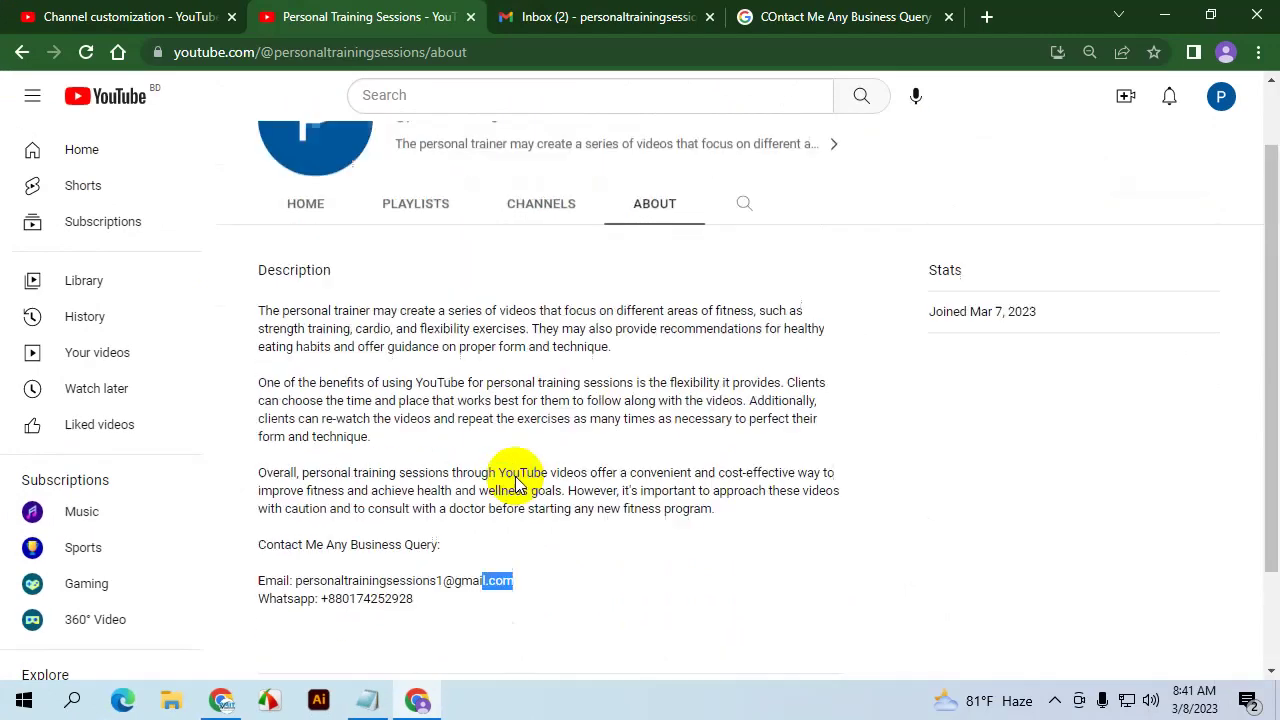
{"action": "scroll", "coordinate": [517, 482], "scroll_direction": "up", "scroll_amount": 1}
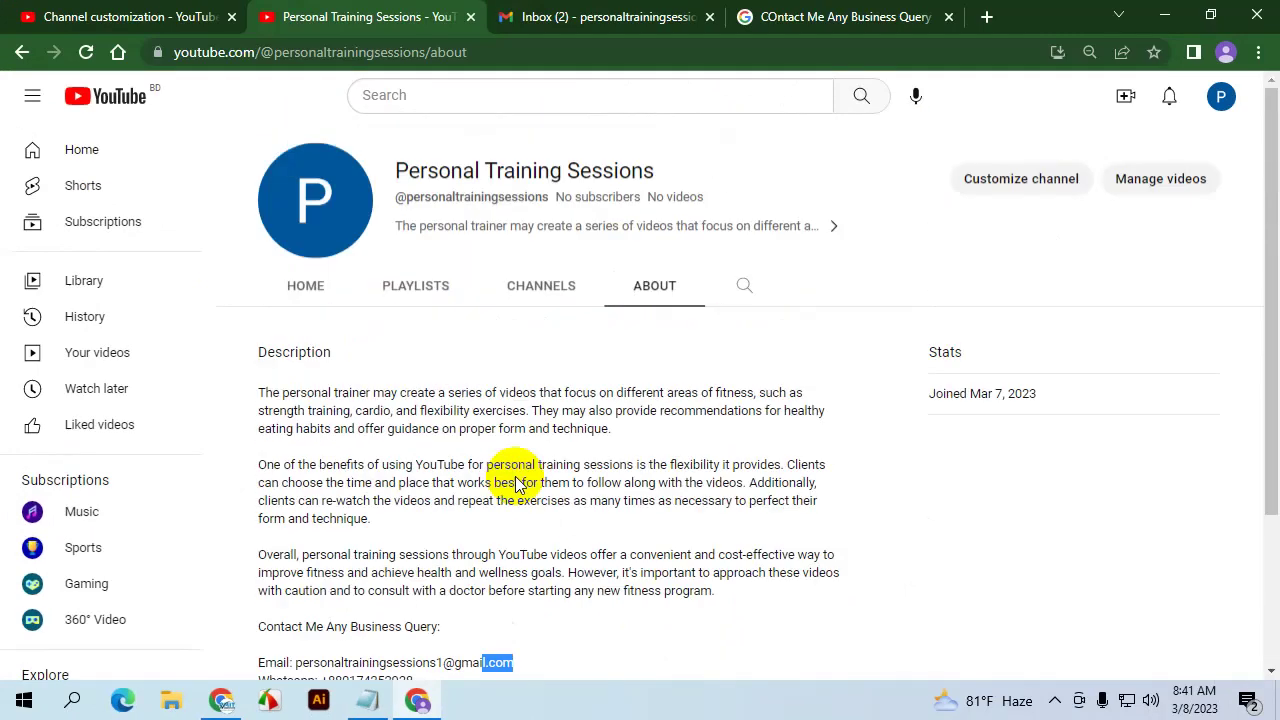